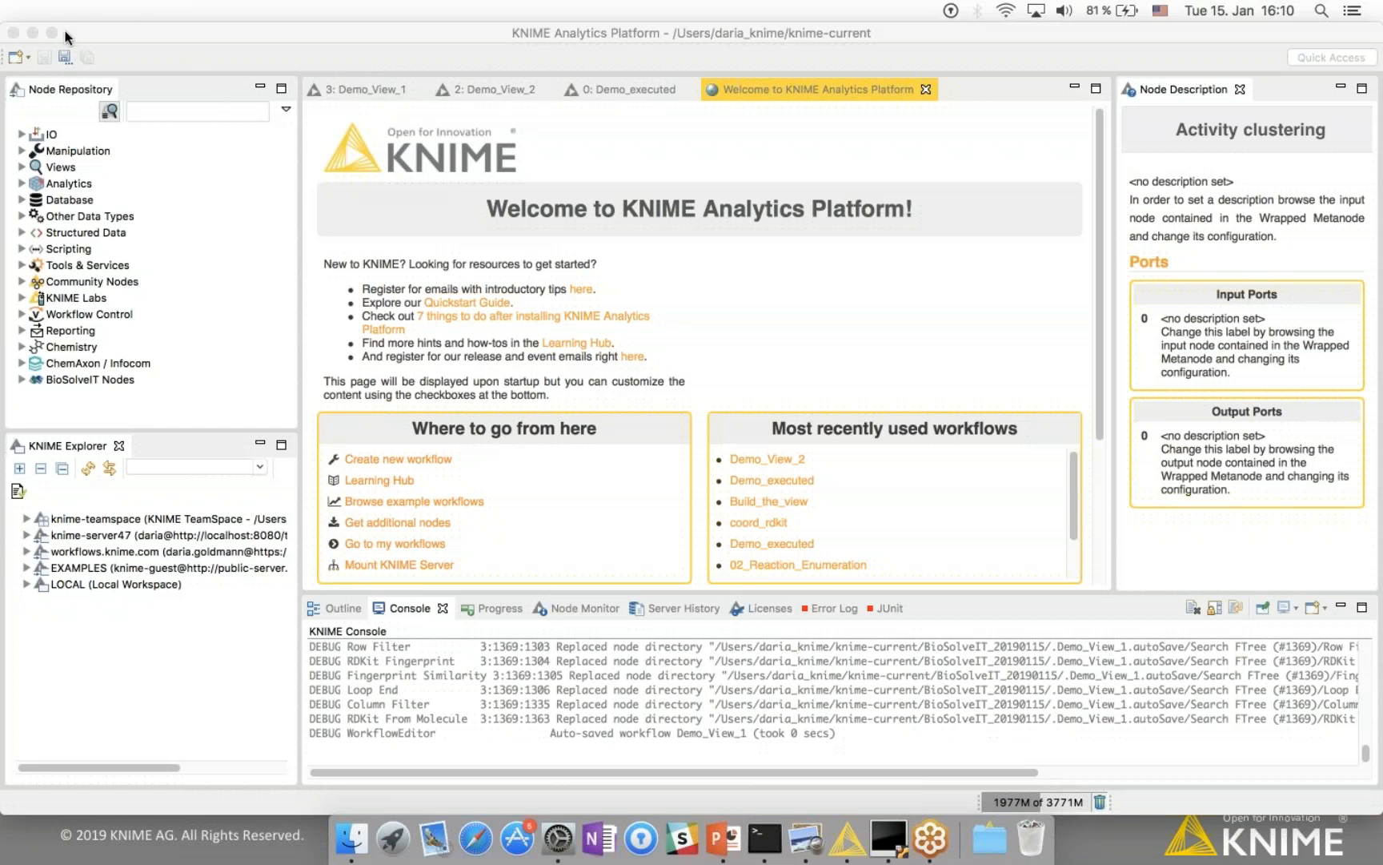
Step: Look through the Read nodes of the IO category in the node repository and expand the LOCAL workspace in the explorer
{"action": "left_click", "coordinate": [112, 32]}
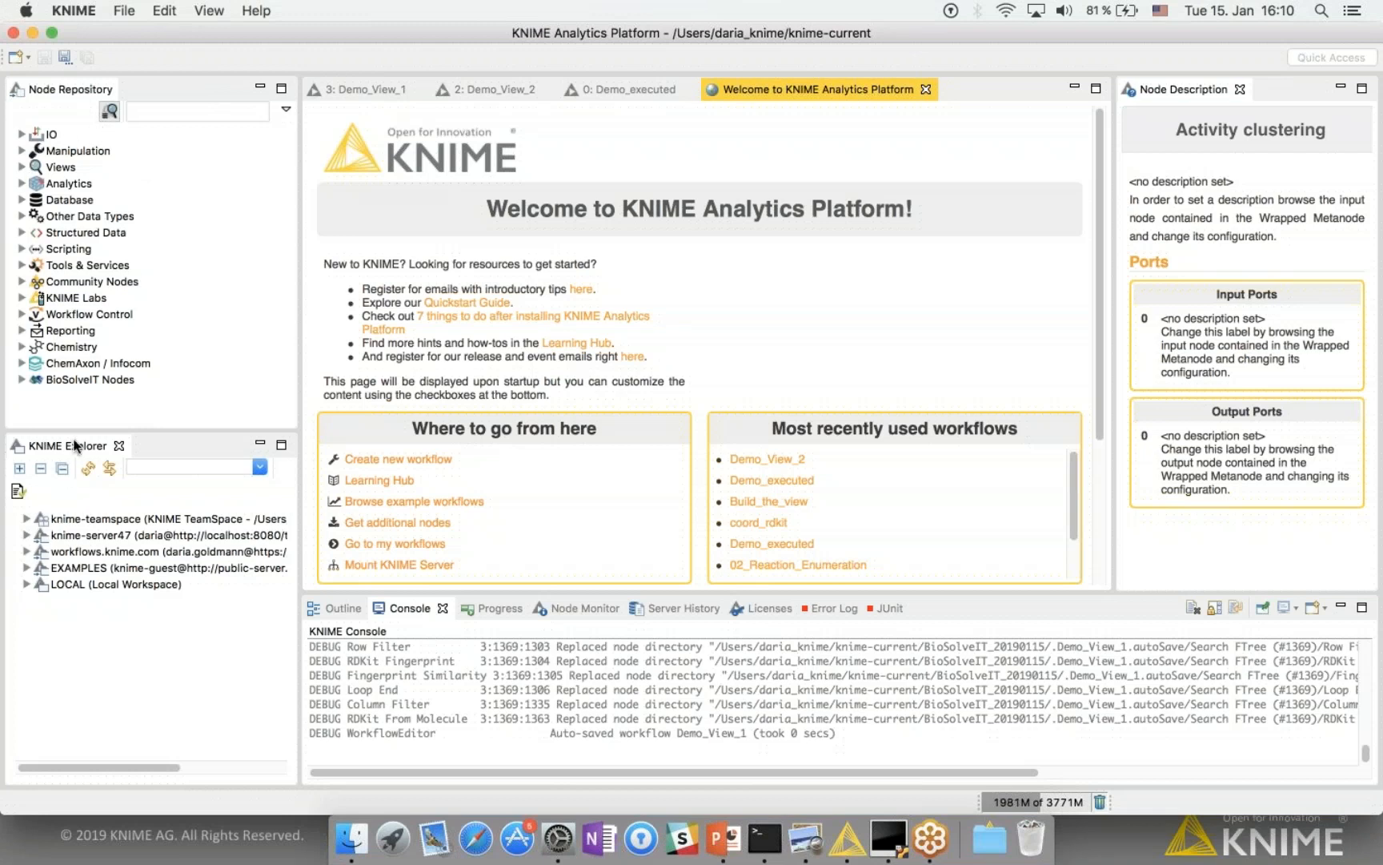
{"action": "left_click", "coordinate": [22, 134]}
{"action": "left_click", "coordinate": [37, 151]}
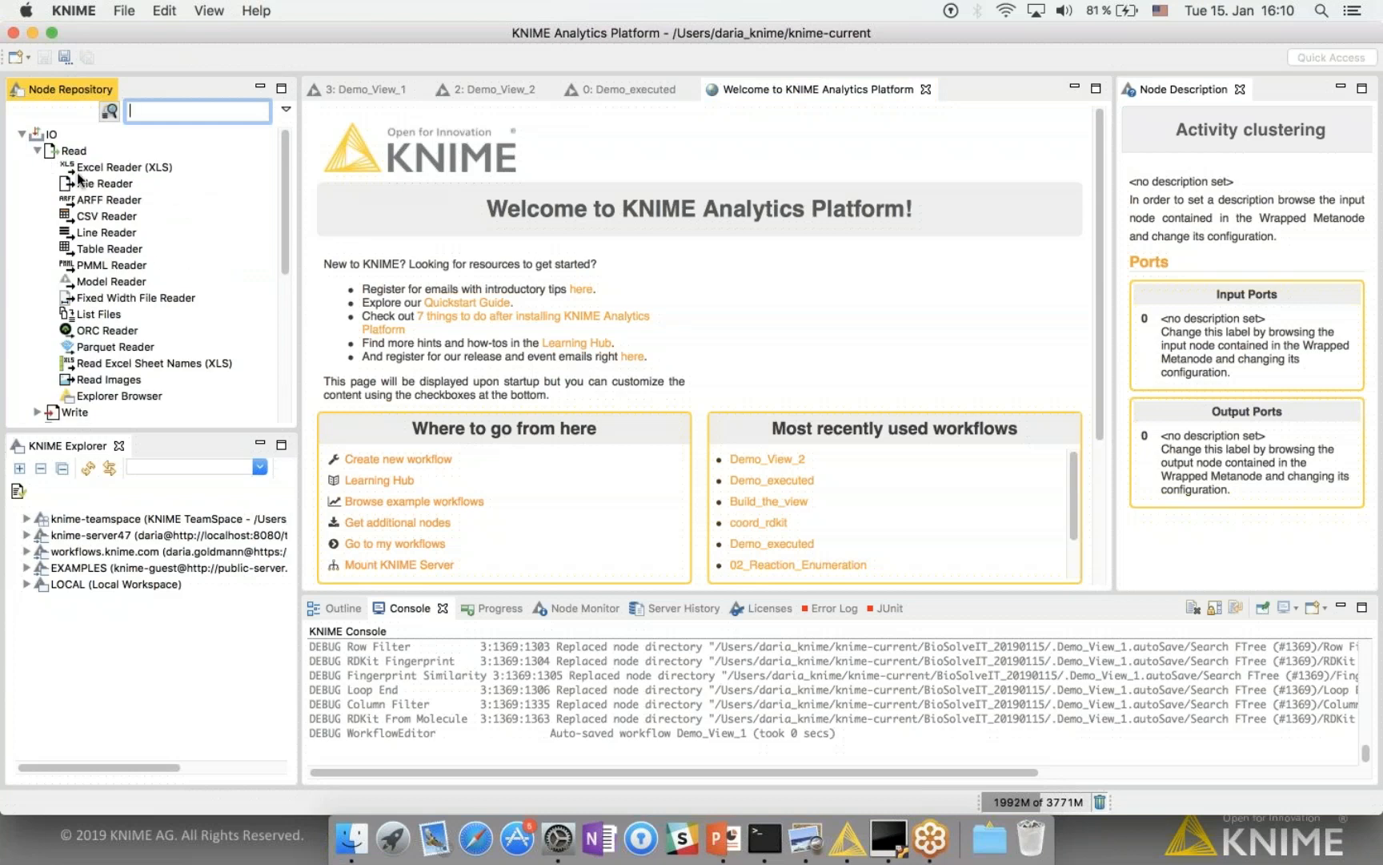
{"action": "left_click", "coordinate": [38, 151]}
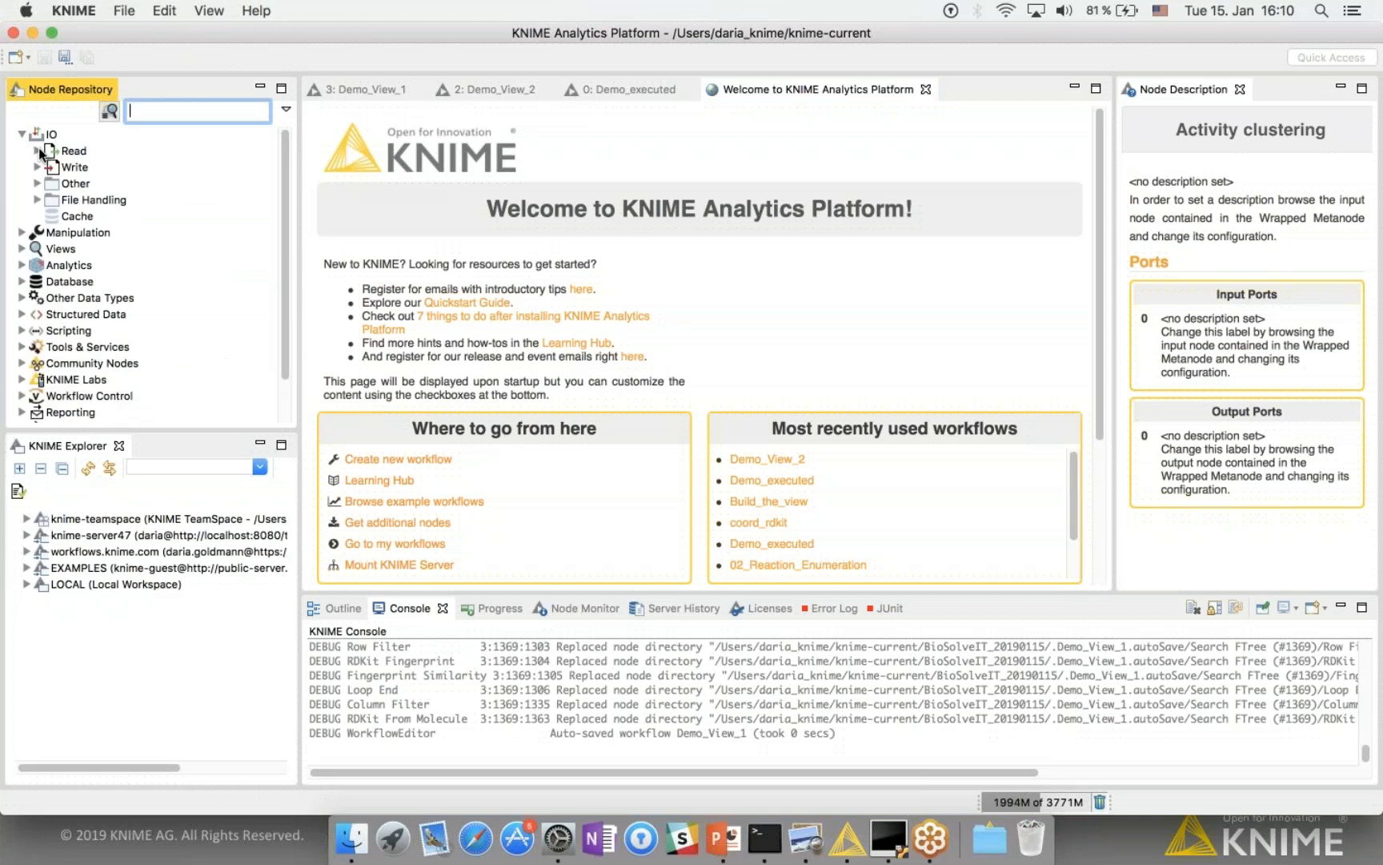
{"action": "left_click", "coordinate": [21, 134]}
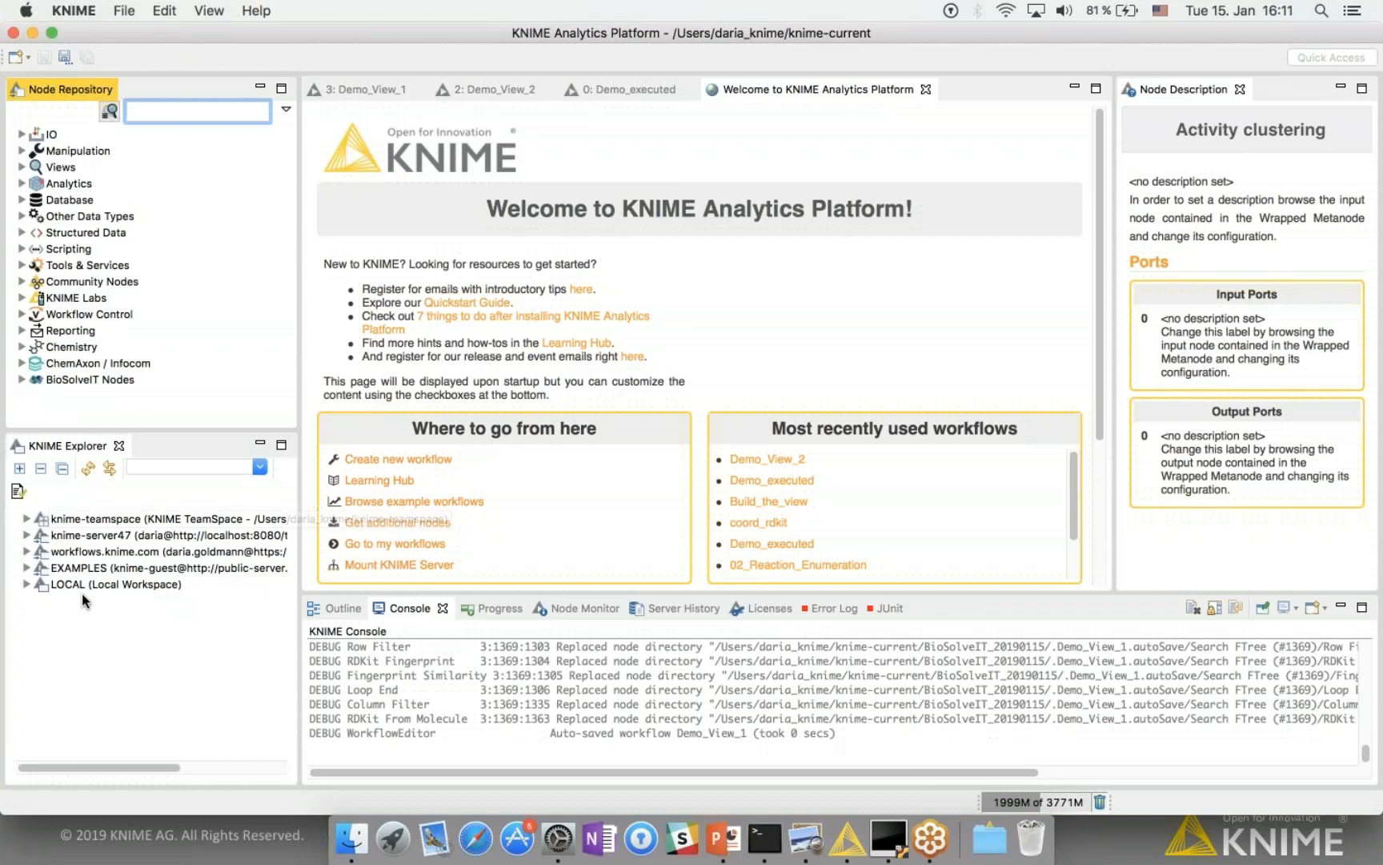
{"action": "left_click", "coordinate": [24, 583]}
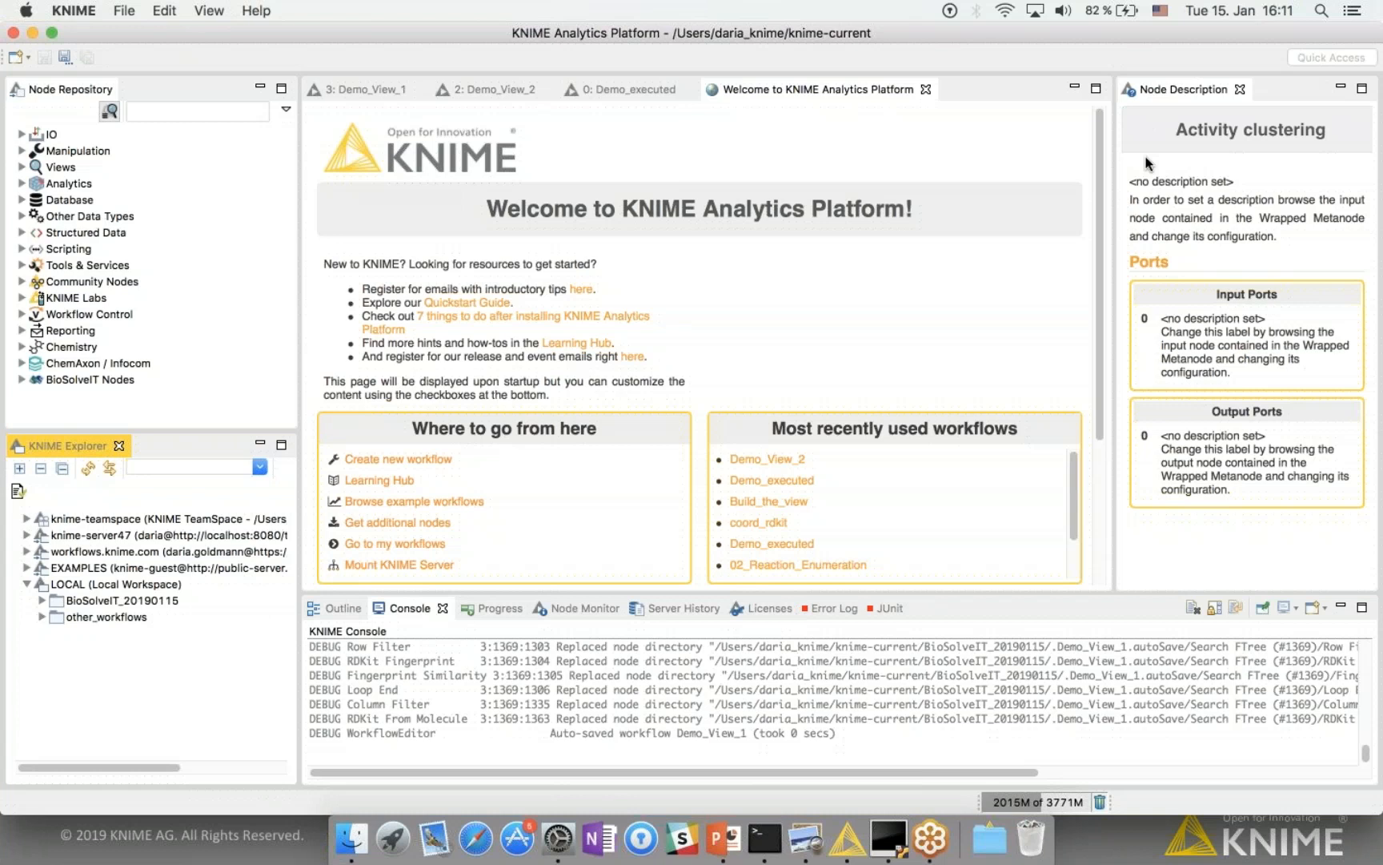
Step: Enlarge the editor area by closing the Node Description view and minimising the Console pane
{"action": "left_click", "coordinate": [1240, 89]}
{"action": "left_click", "coordinate": [1240, 89]}
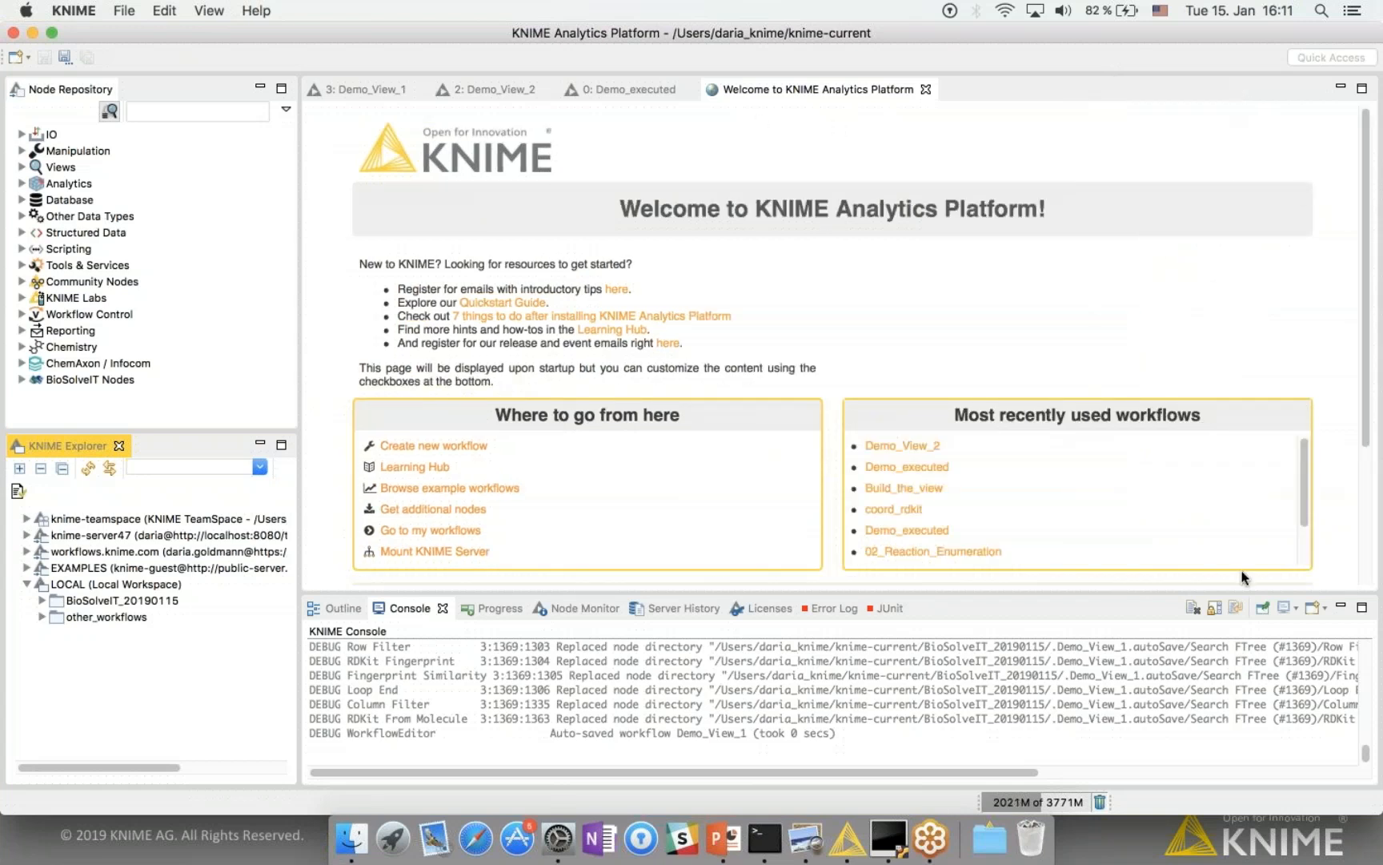
{"action": "left_click", "coordinate": [1342, 609]}
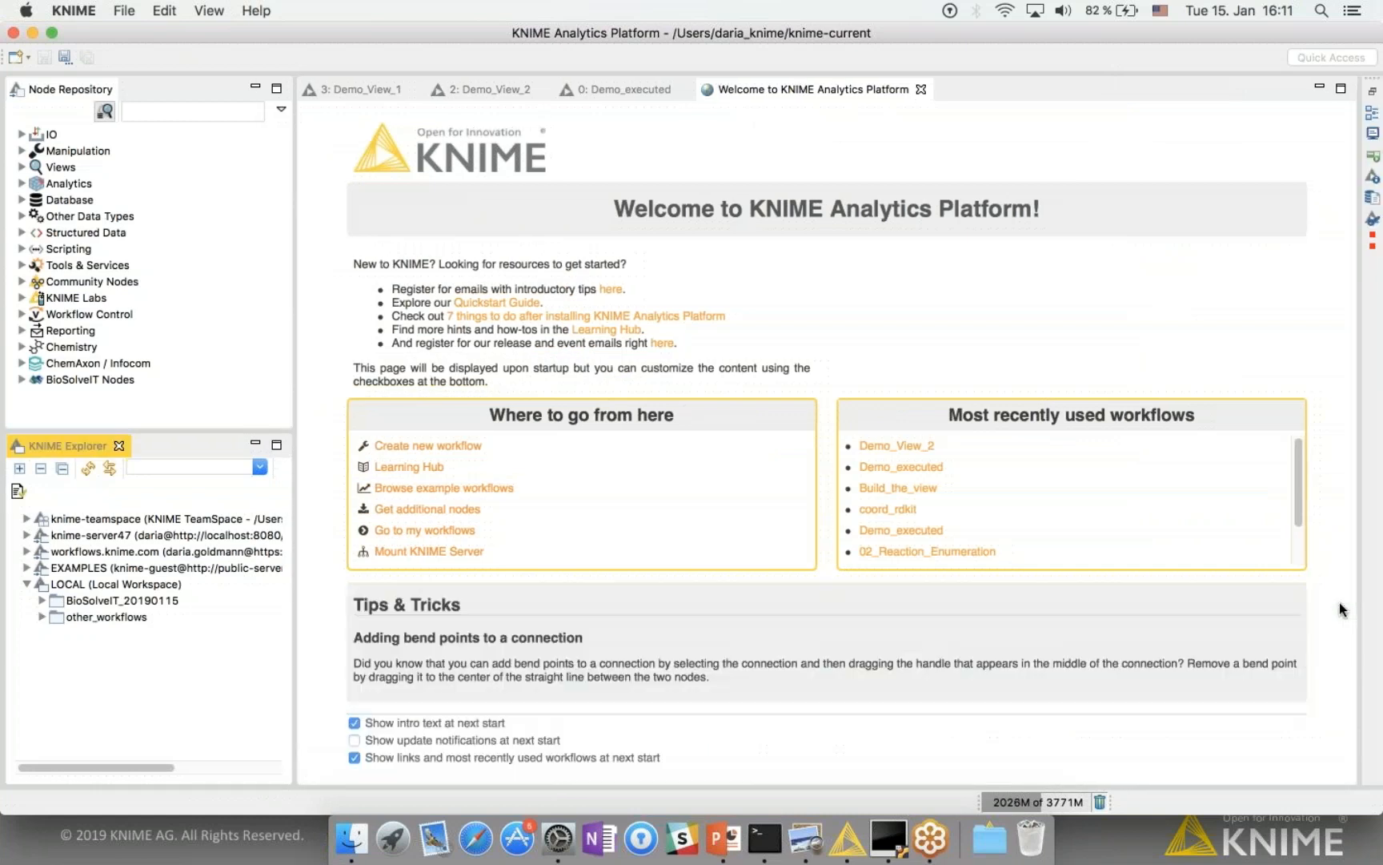
Step: In the Demo_View_1 workflow, open the output table of the Table Reader node
{"action": "left_click", "coordinate": [349, 92]}
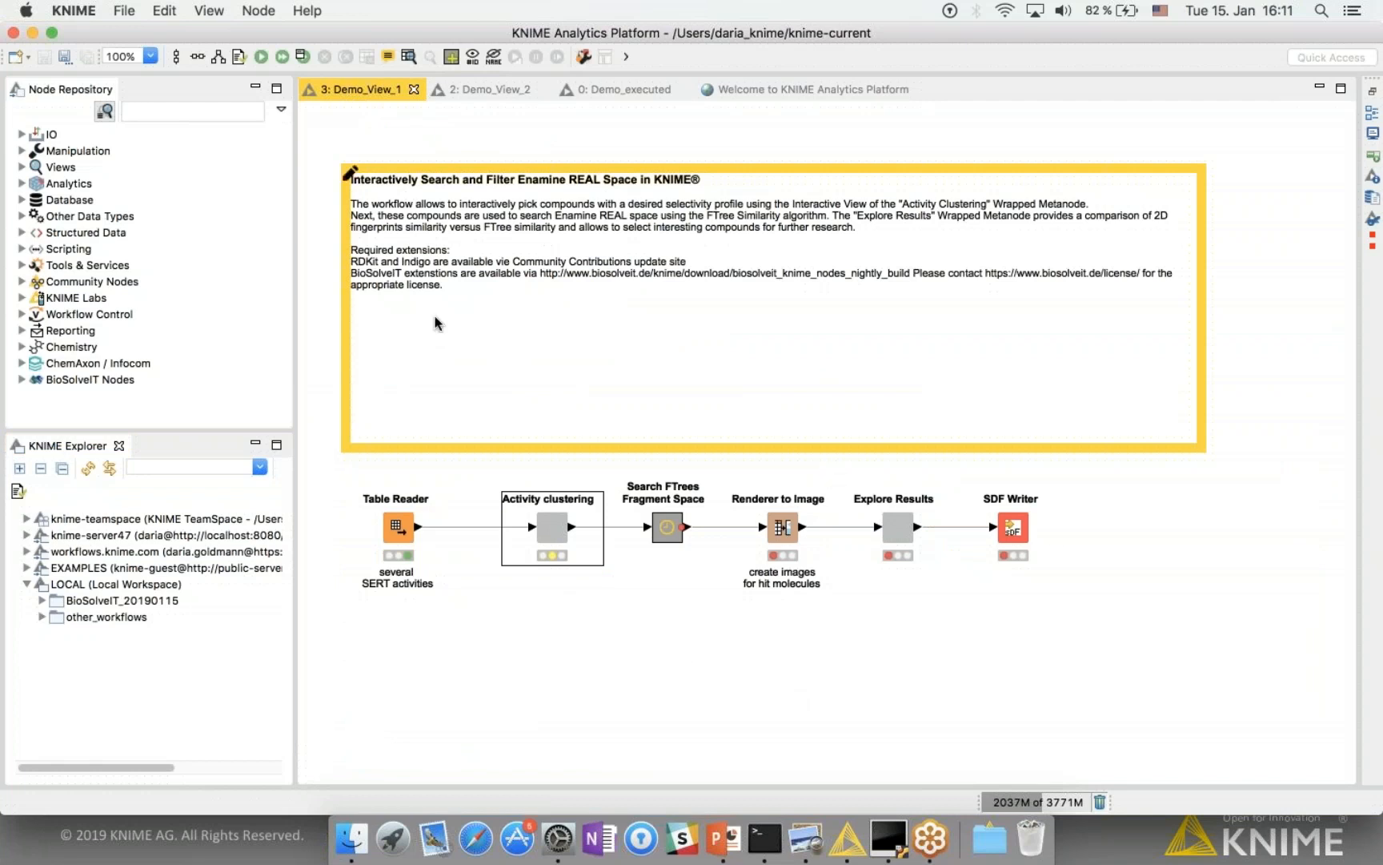
{"action": "left_click", "coordinate": [400, 538]}
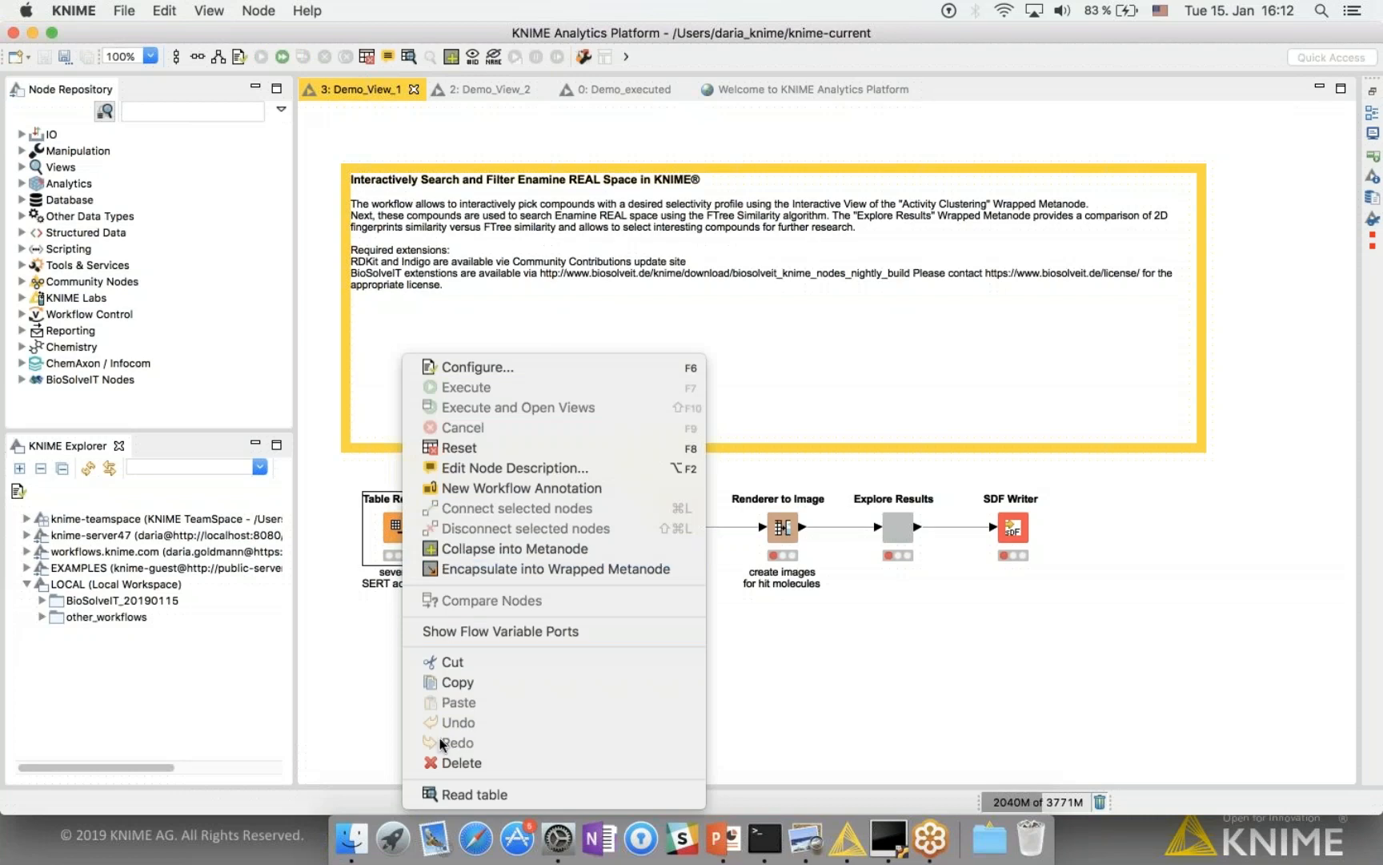
{"action": "left_click", "coordinate": [454, 802]}
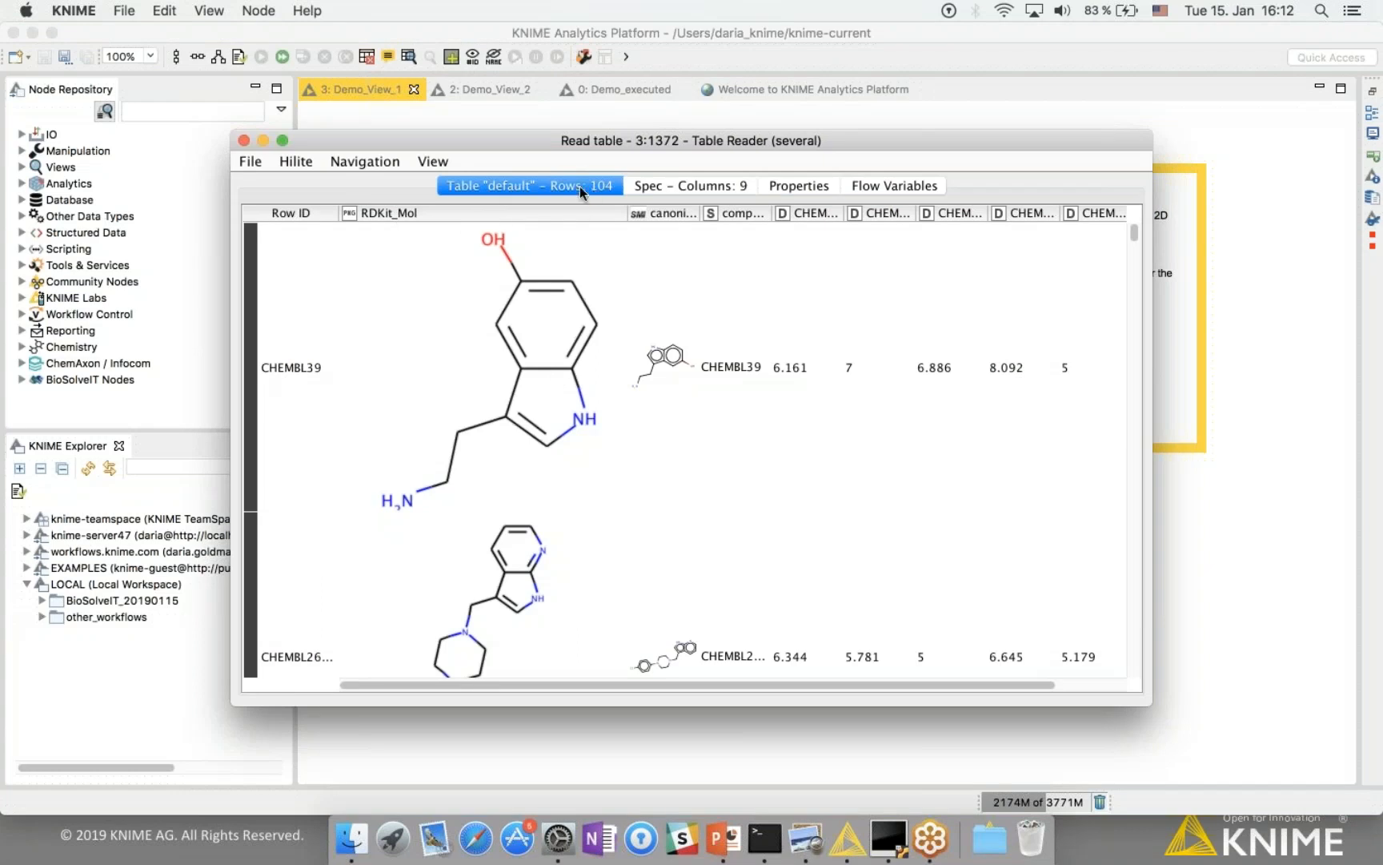
Step: Examine the RDKit_Mol structure column and the CHEMBL activity columns of the table
{"action": "right_click", "coordinate": [566, 210]}
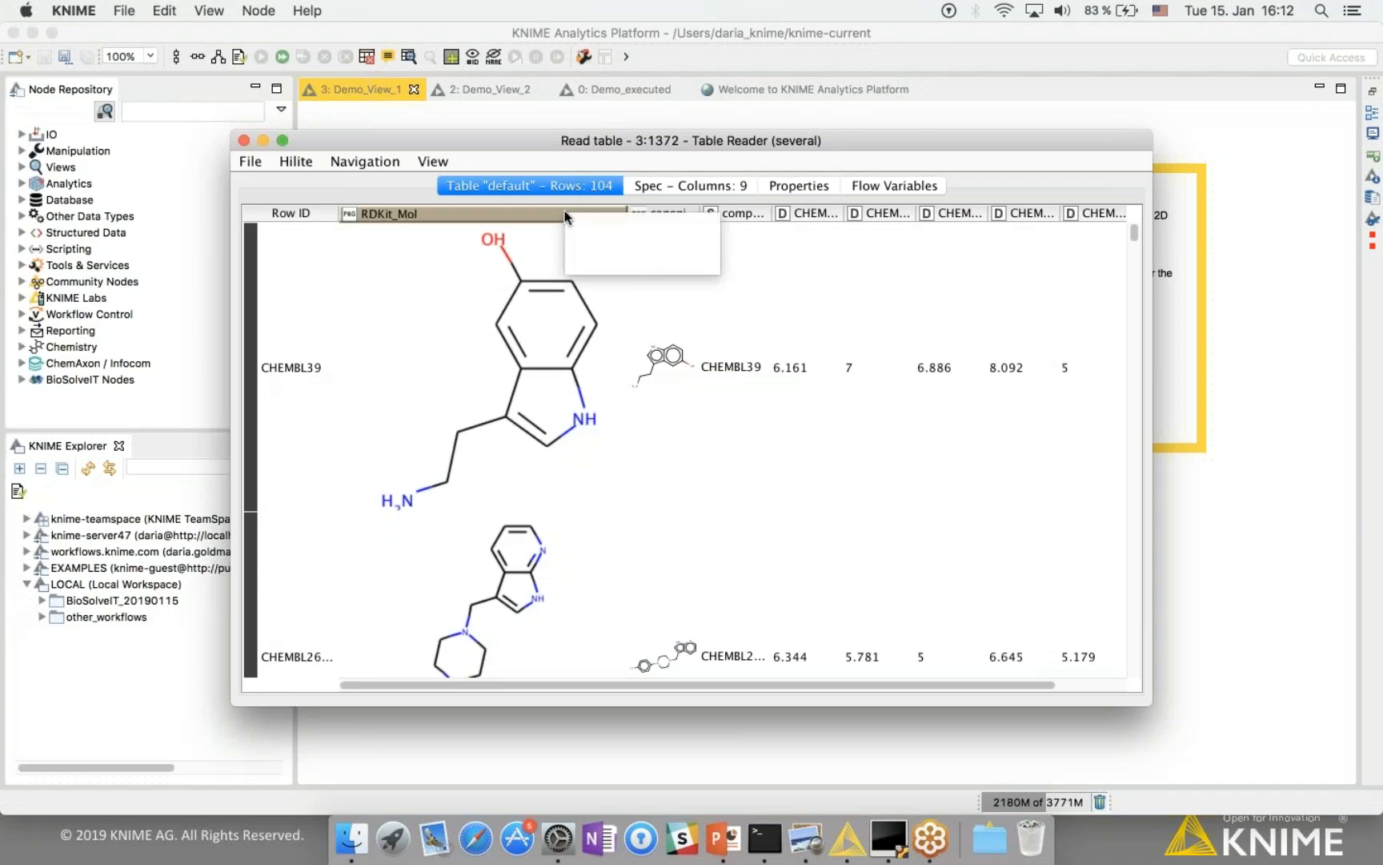
{"action": "right_click", "coordinate": [508, 215]}
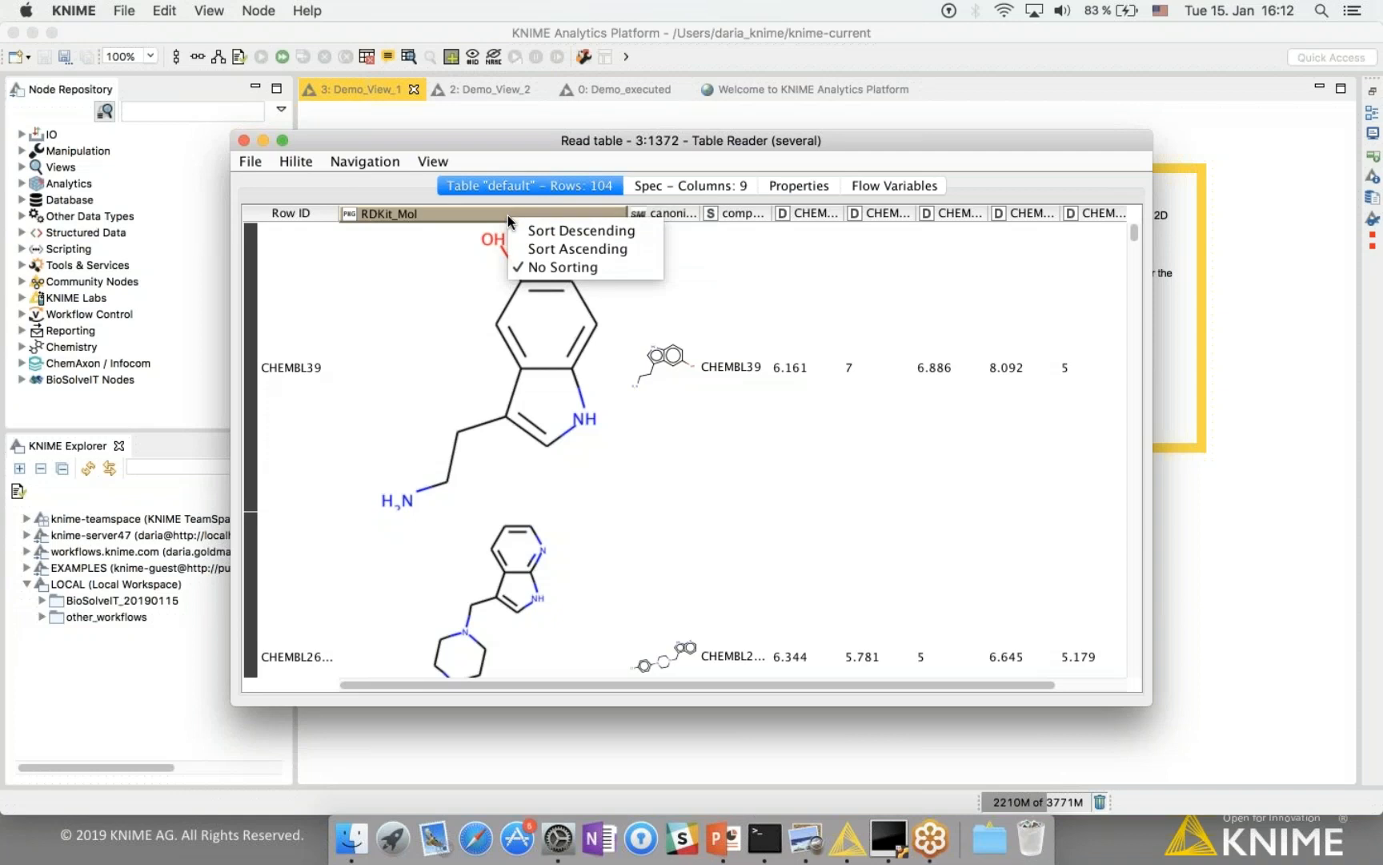
{"action": "right_click", "coordinate": [816, 213]}
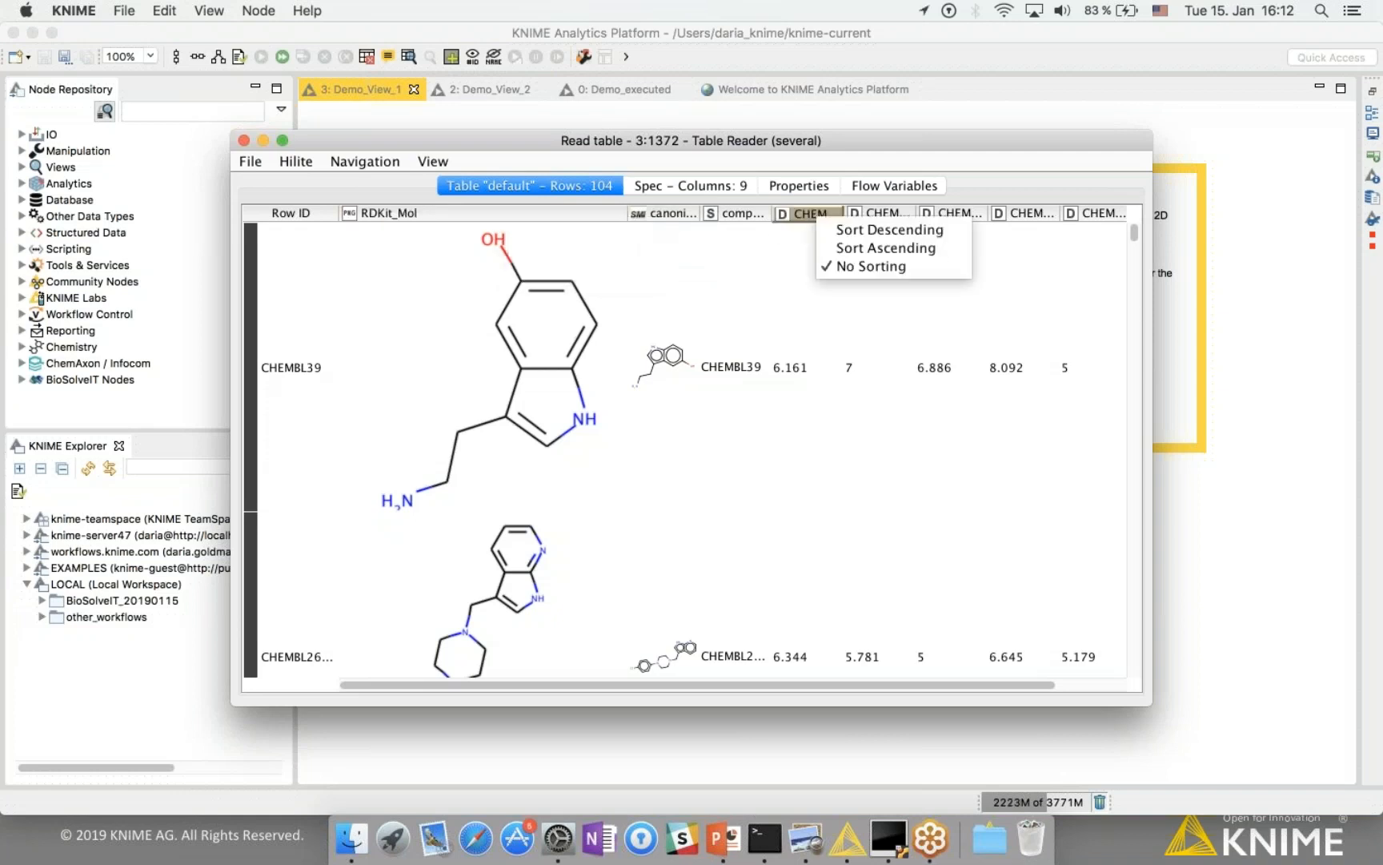
{"action": "left_click", "coordinate": [879, 212]}
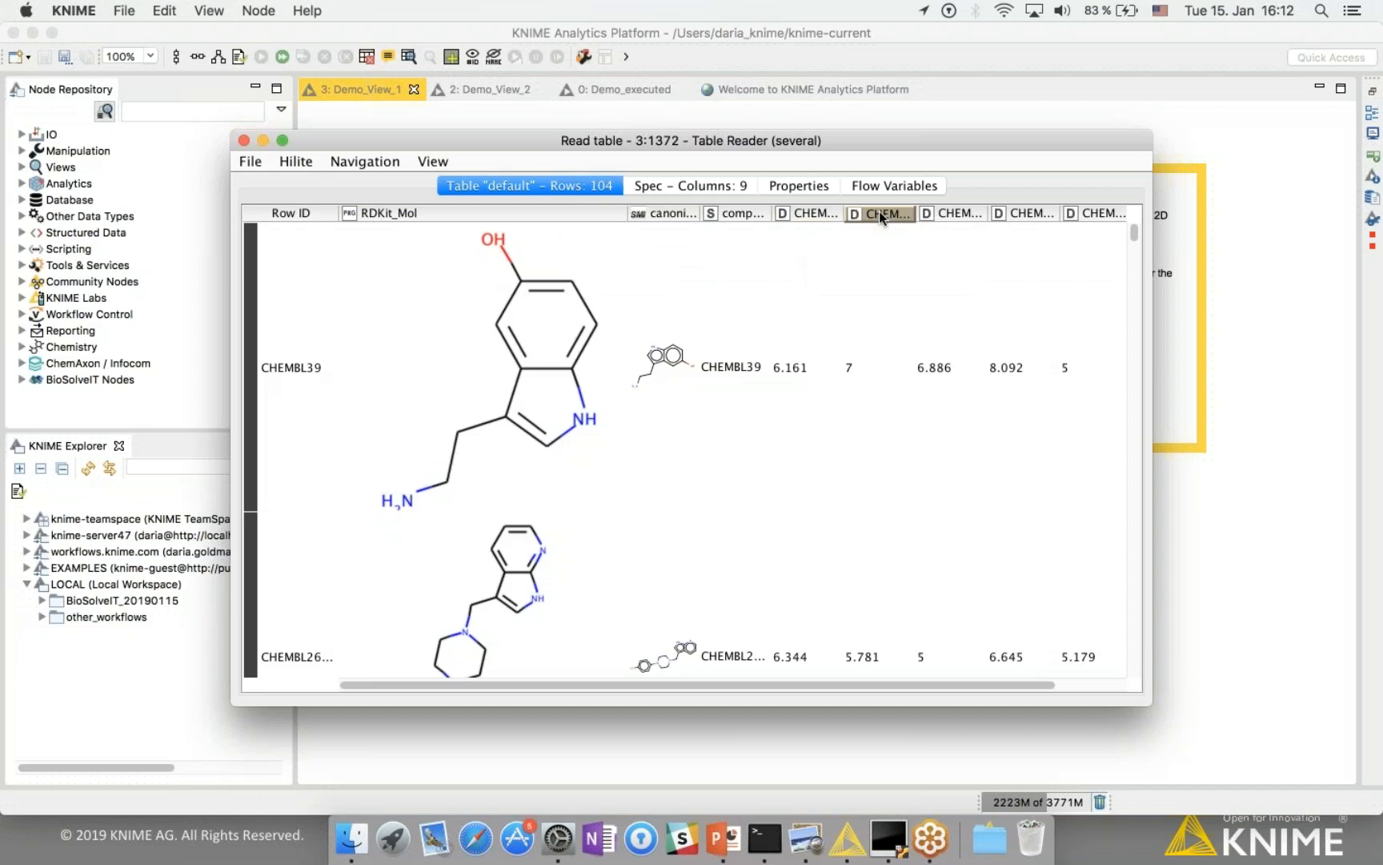
{"action": "left_click", "coordinate": [955, 209]}
{"action": "left_click", "coordinate": [1032, 206]}
{"action": "mouse_move", "coordinate": [431, 684]}
{"action": "left_mouse_down"}
{"action": "mouse_move", "coordinate": [684, 653]}
{"action": "mouse_move", "coordinate": [418, 685]}
{"action": "left_mouse_up"}
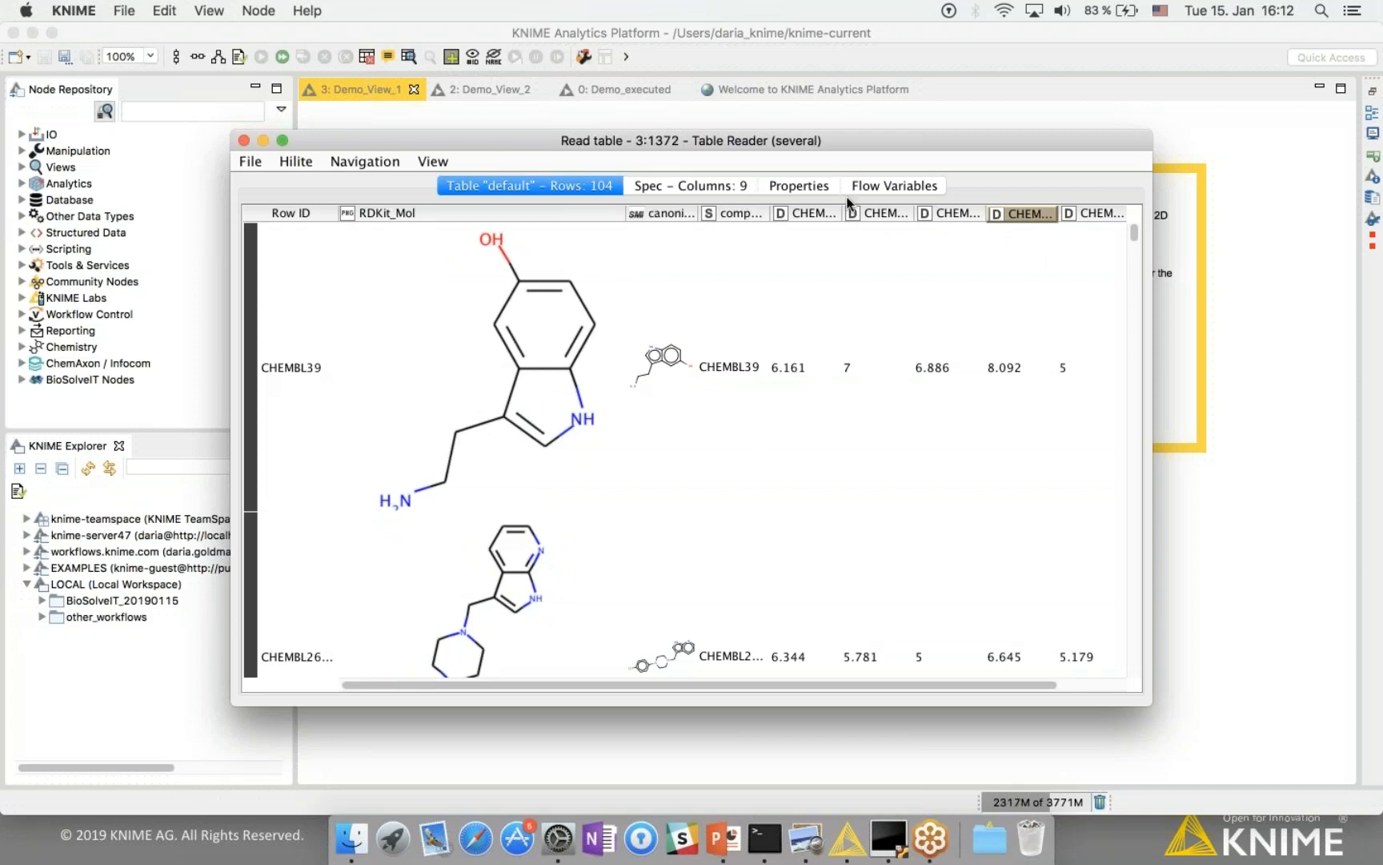
Step: Enlarge the table window and widen the CHEMBL224_pKi column to read its full name, and close the table
{"action": "left_click_drag", "start_coordinate": [1146, 701], "coordinate": [1374, 754]}
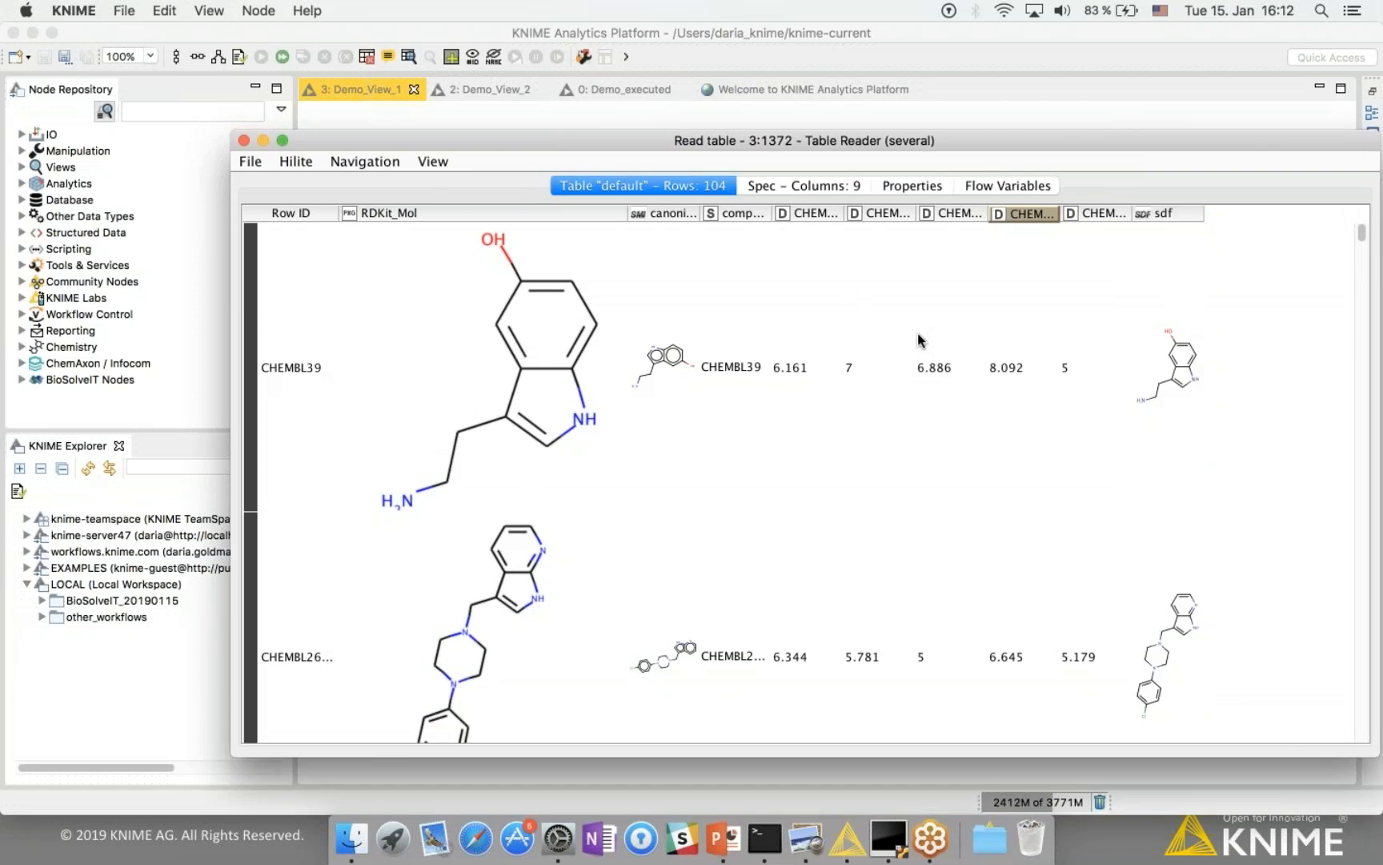
{"action": "left_click_drag", "start_coordinate": [1024, 213], "coordinate": [963, 210]}
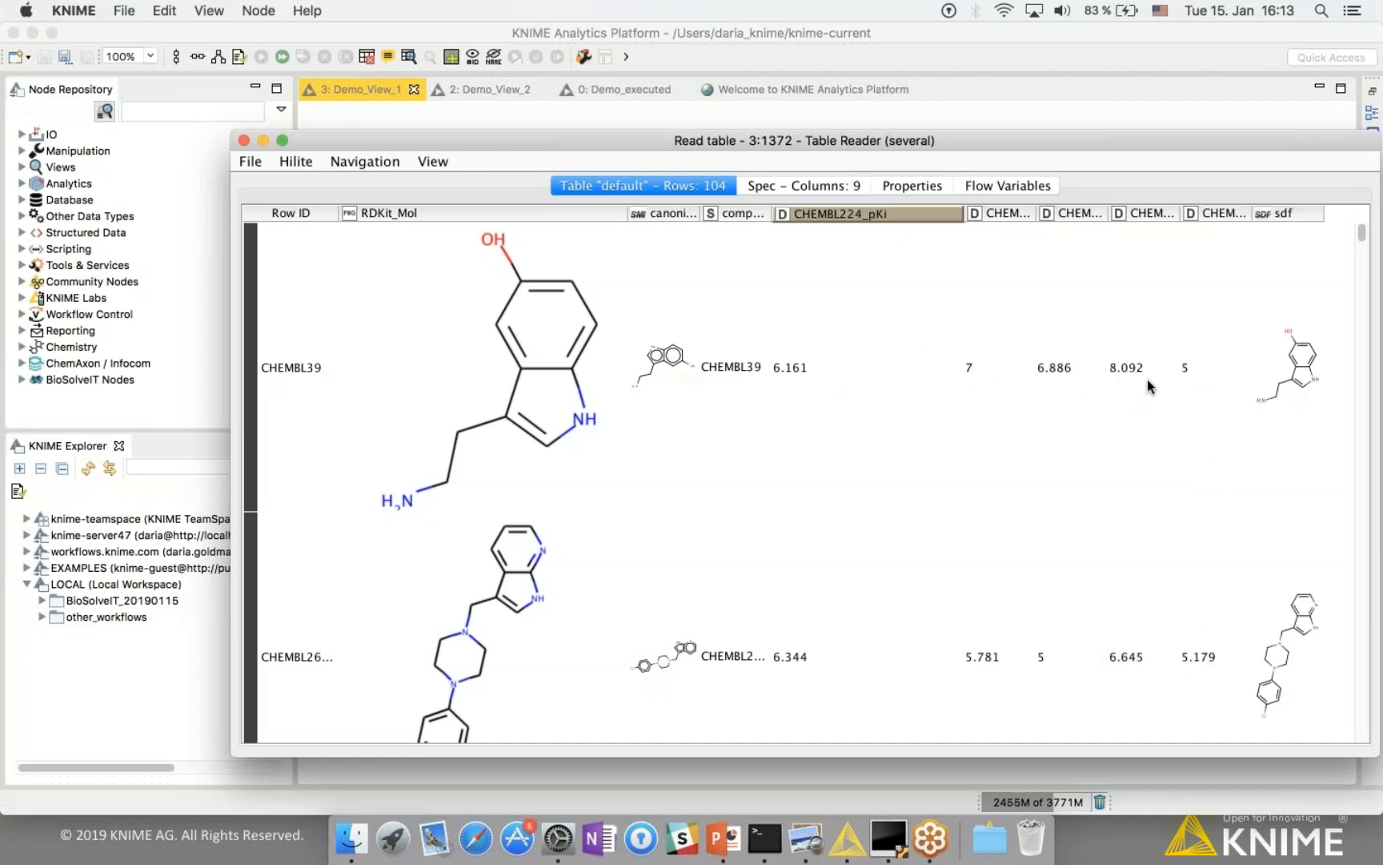
{"action": "left_click", "coordinate": [244, 141]}
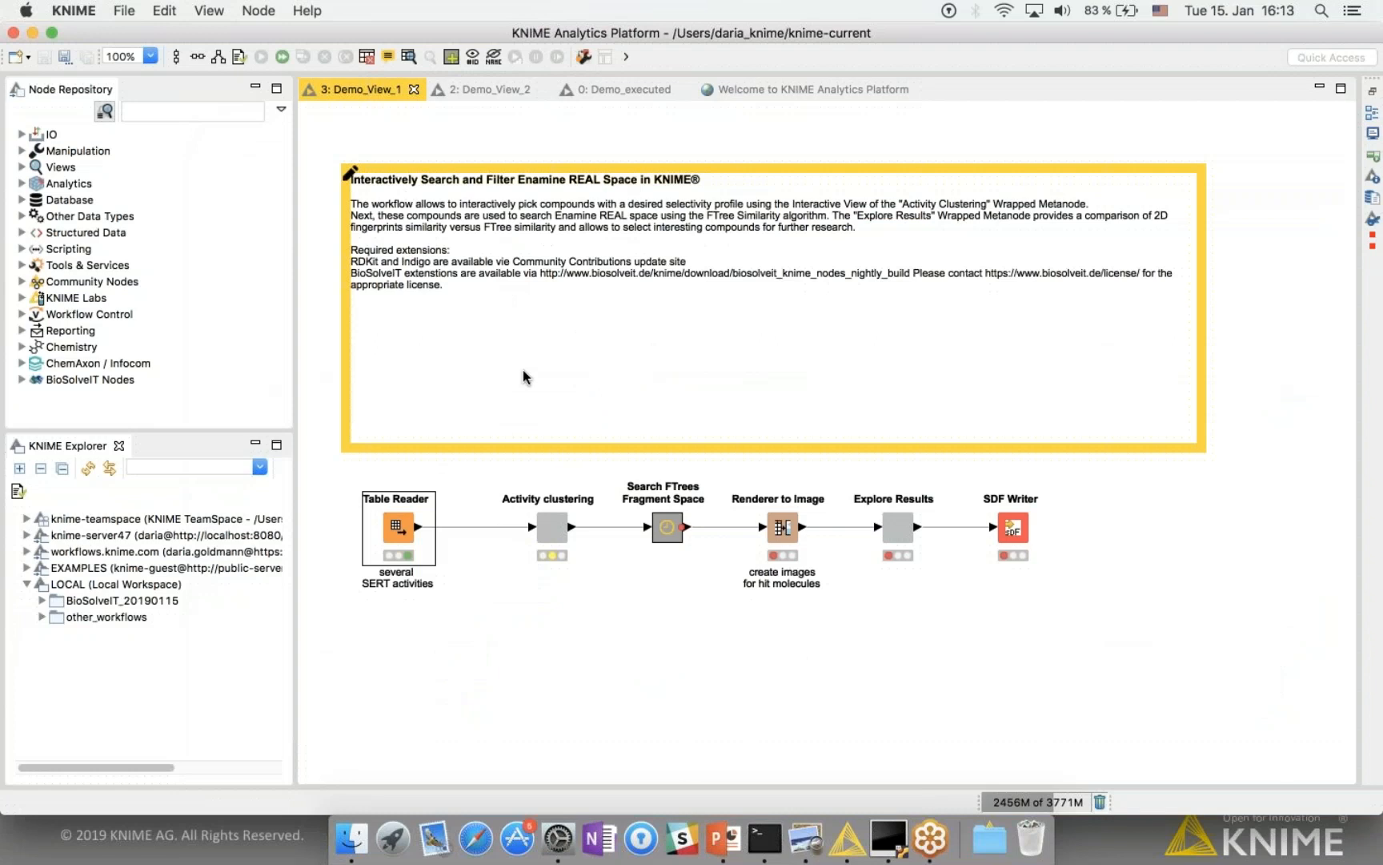
Step: Execute the Activity clustering node with its interactive view open, and enlarge the view window
{"action": "left_click", "coordinate": [551, 534]}
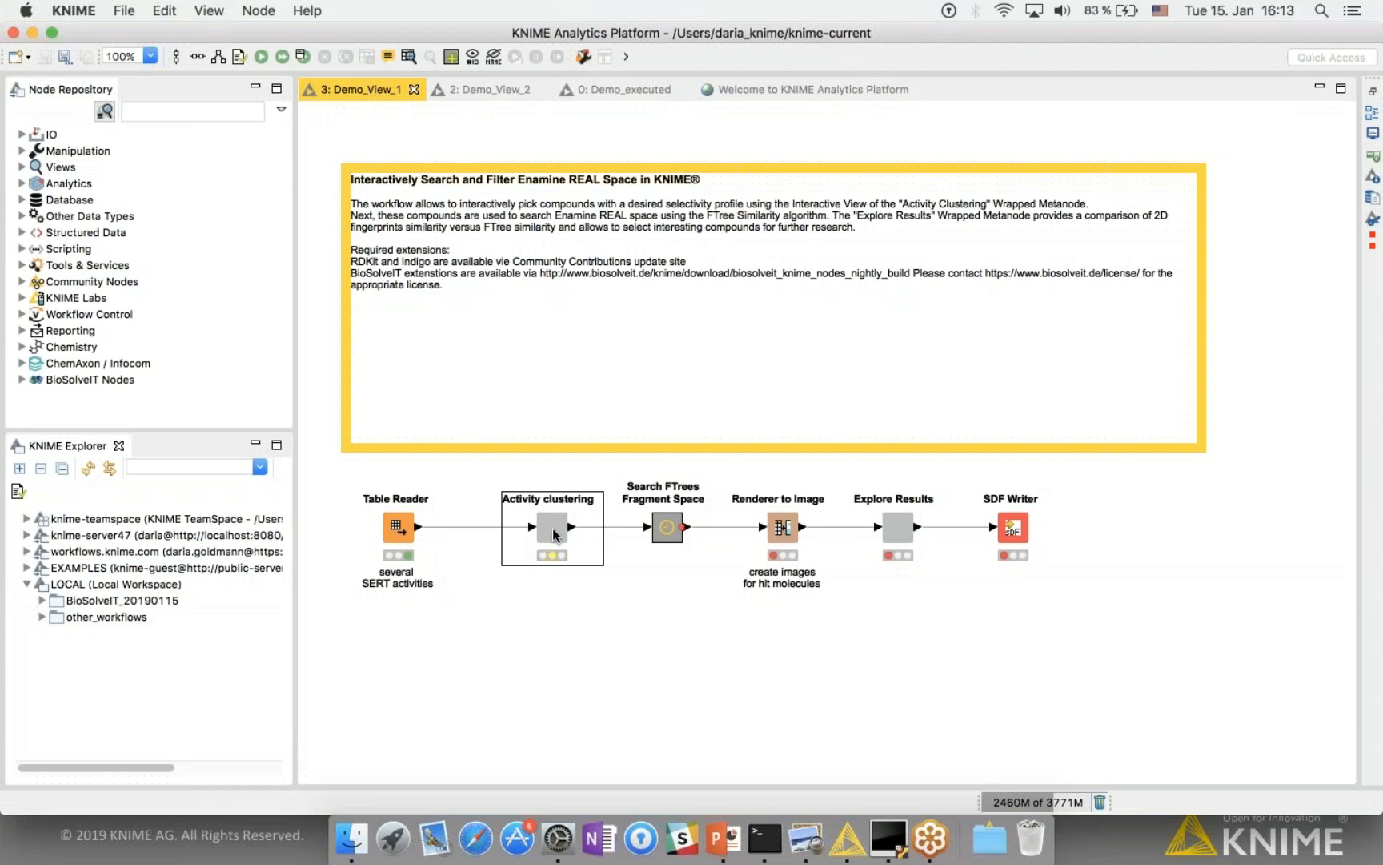
{"action": "right_click", "coordinate": [552, 527]}
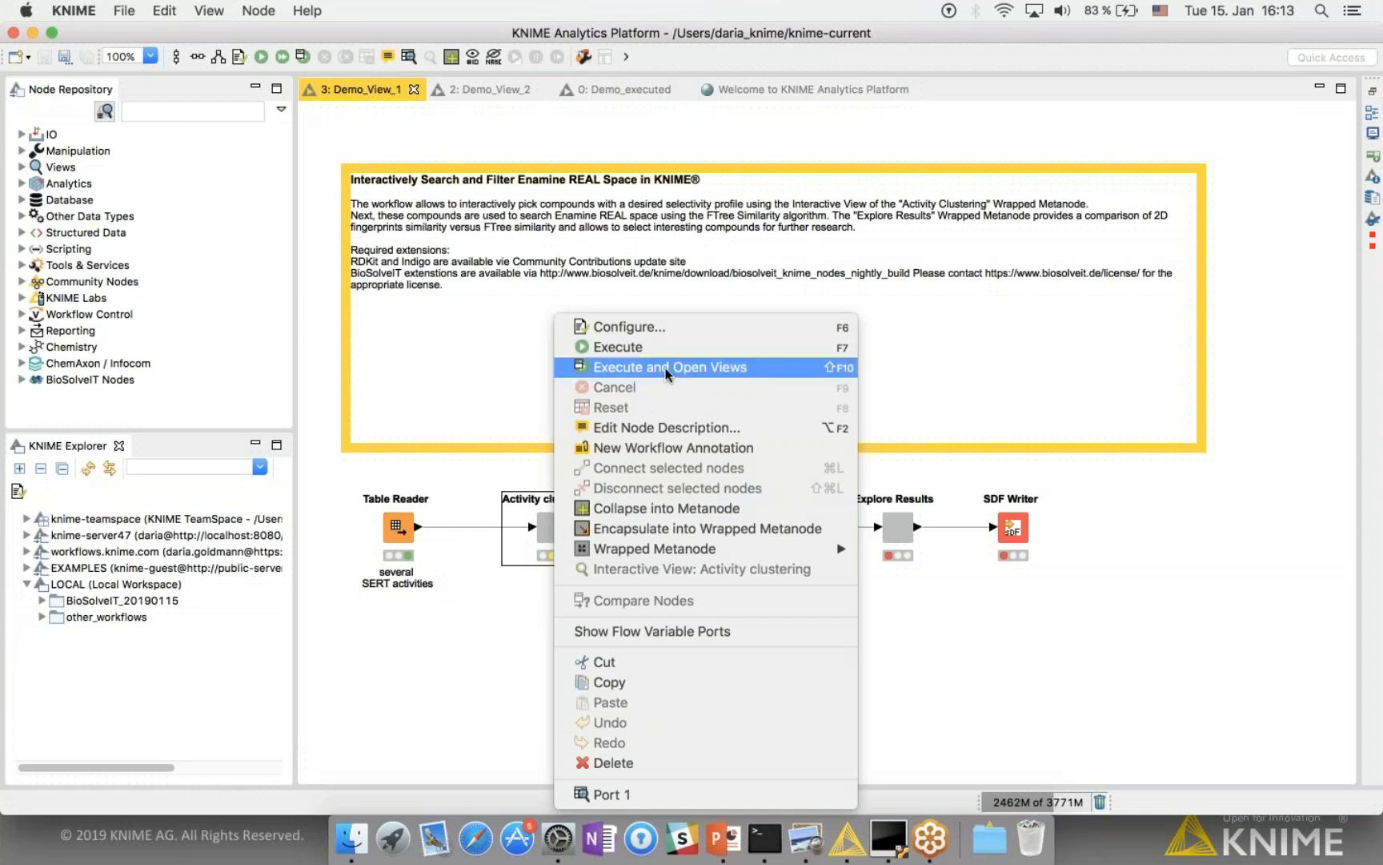
{"action": "left_click", "coordinate": [604, 367]}
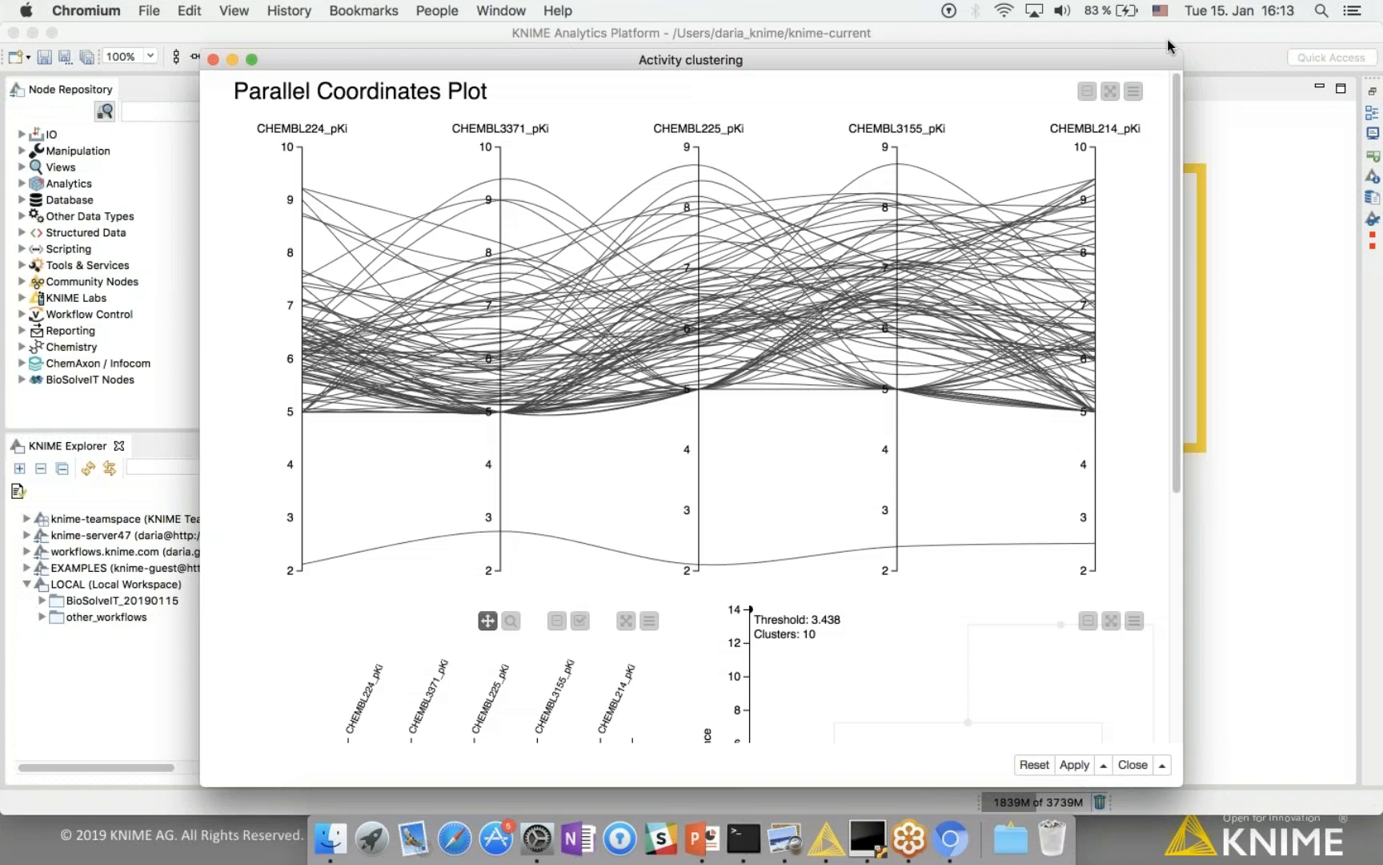
{"action": "left_click_drag", "start_coordinate": [1186, 47], "coordinate": [1239, 26]}
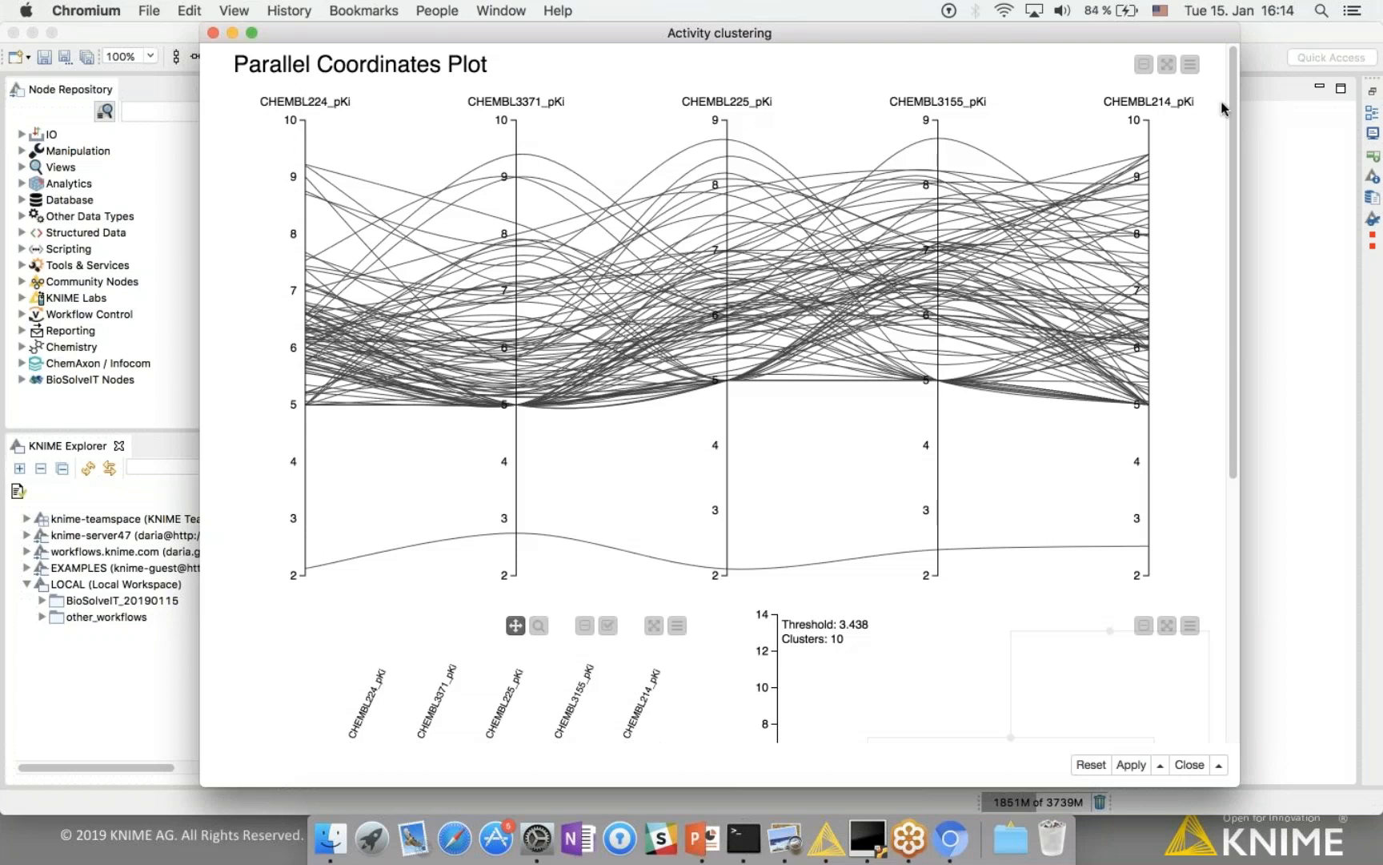
Step: Examine the heatmap, the cluster dendrogram and the compound tile area below the parallel coordinates plot
{"action": "left_click_drag", "start_coordinate": [1233, 120], "coordinate": [1249, 381]}
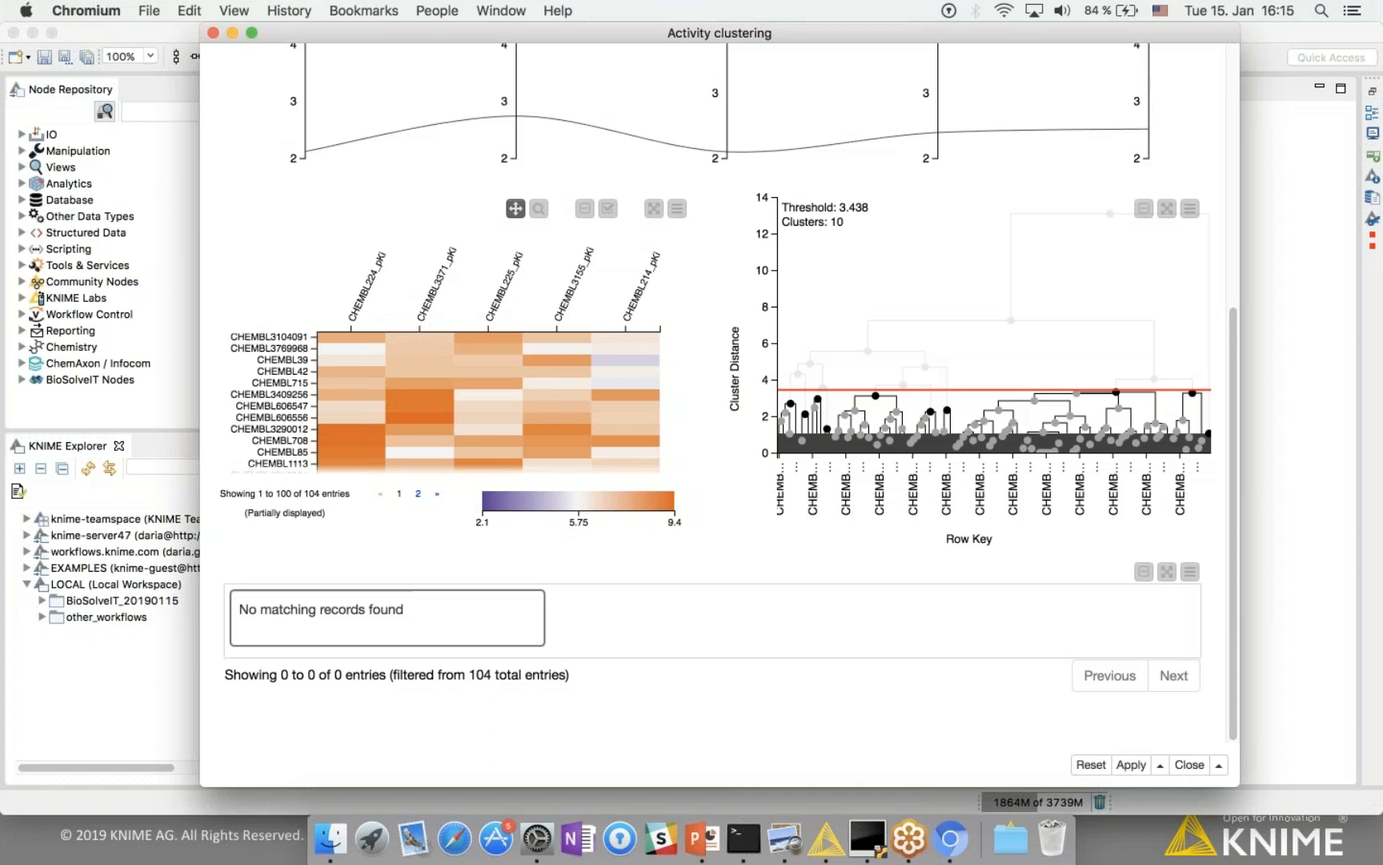
{"action": "scroll", "coordinate": [989, 460], "scroll_direction": "up", "scroll_amount": 1}
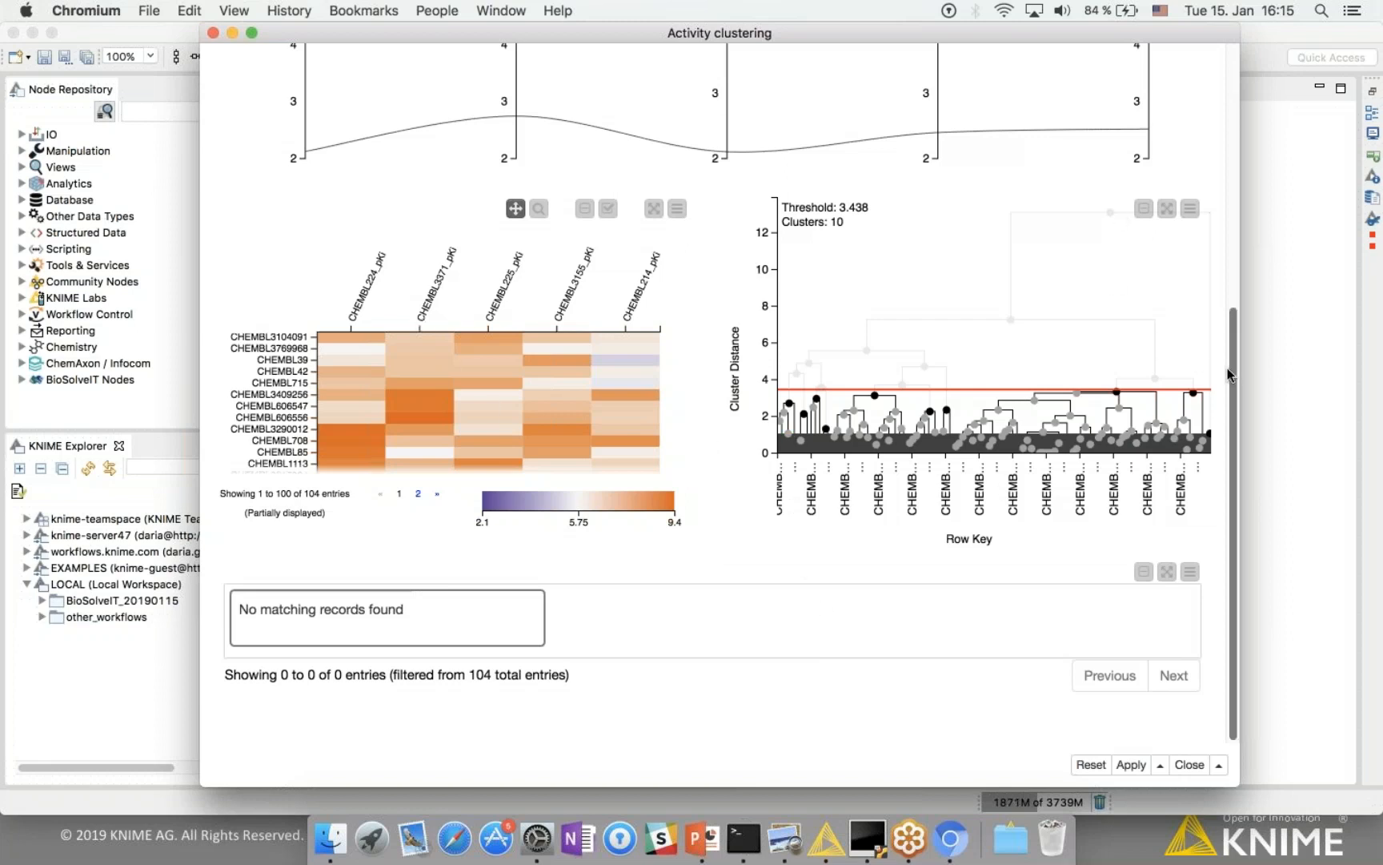
{"action": "scroll", "coordinate": [1233, 374], "scroll_direction": "up", "scroll_amount": 1}
Step: In the parallel coordinates plot, select a narrow range near the upper end of the CHEMBL225_pKi axis, from about 8.5 to 8.8
{"action": "left_click_drag", "start_coordinate": [1233, 373], "coordinate": [1219, 112]}
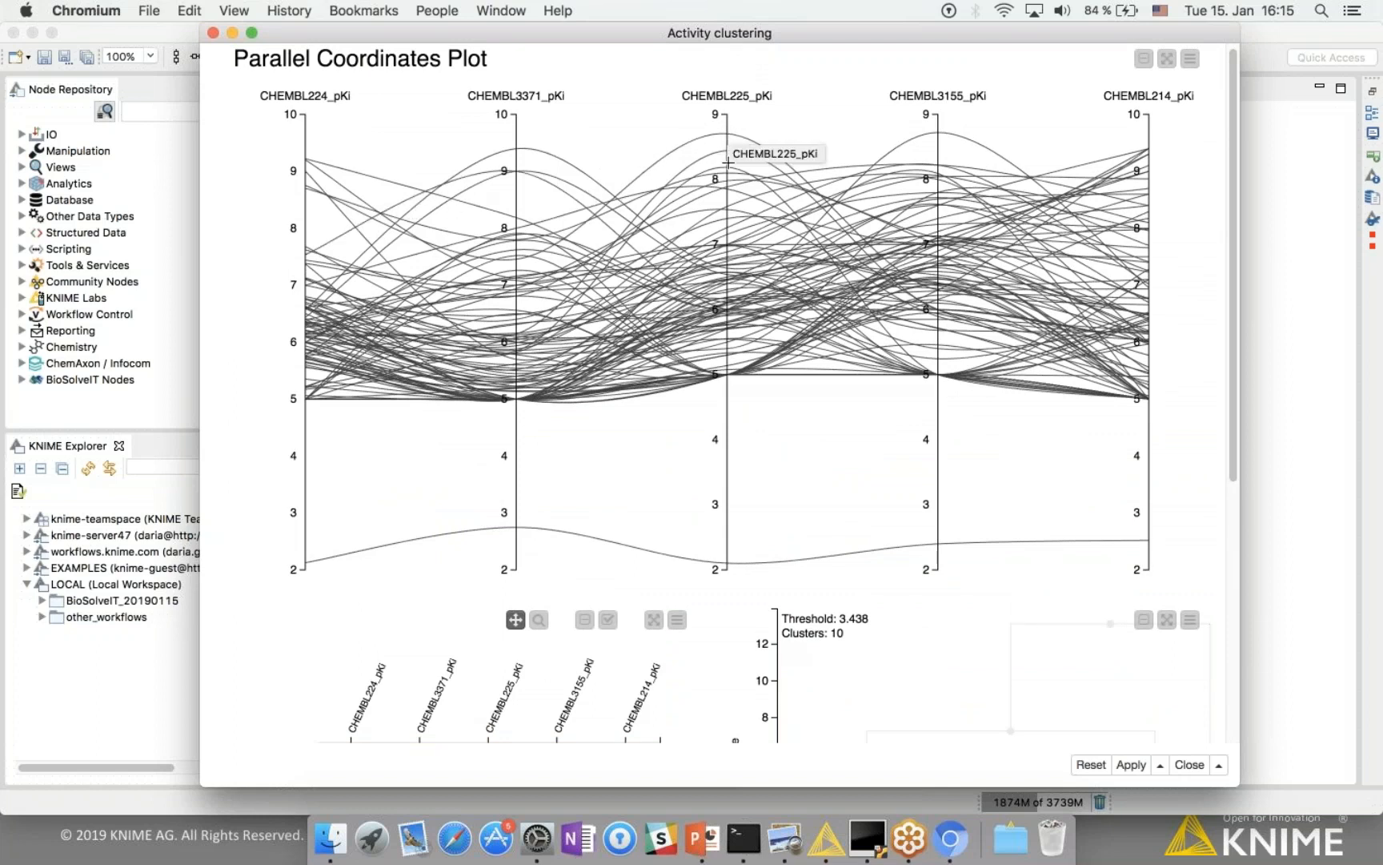
{"action": "left_click_drag", "start_coordinate": [726, 124], "coordinate": [726, 132]}
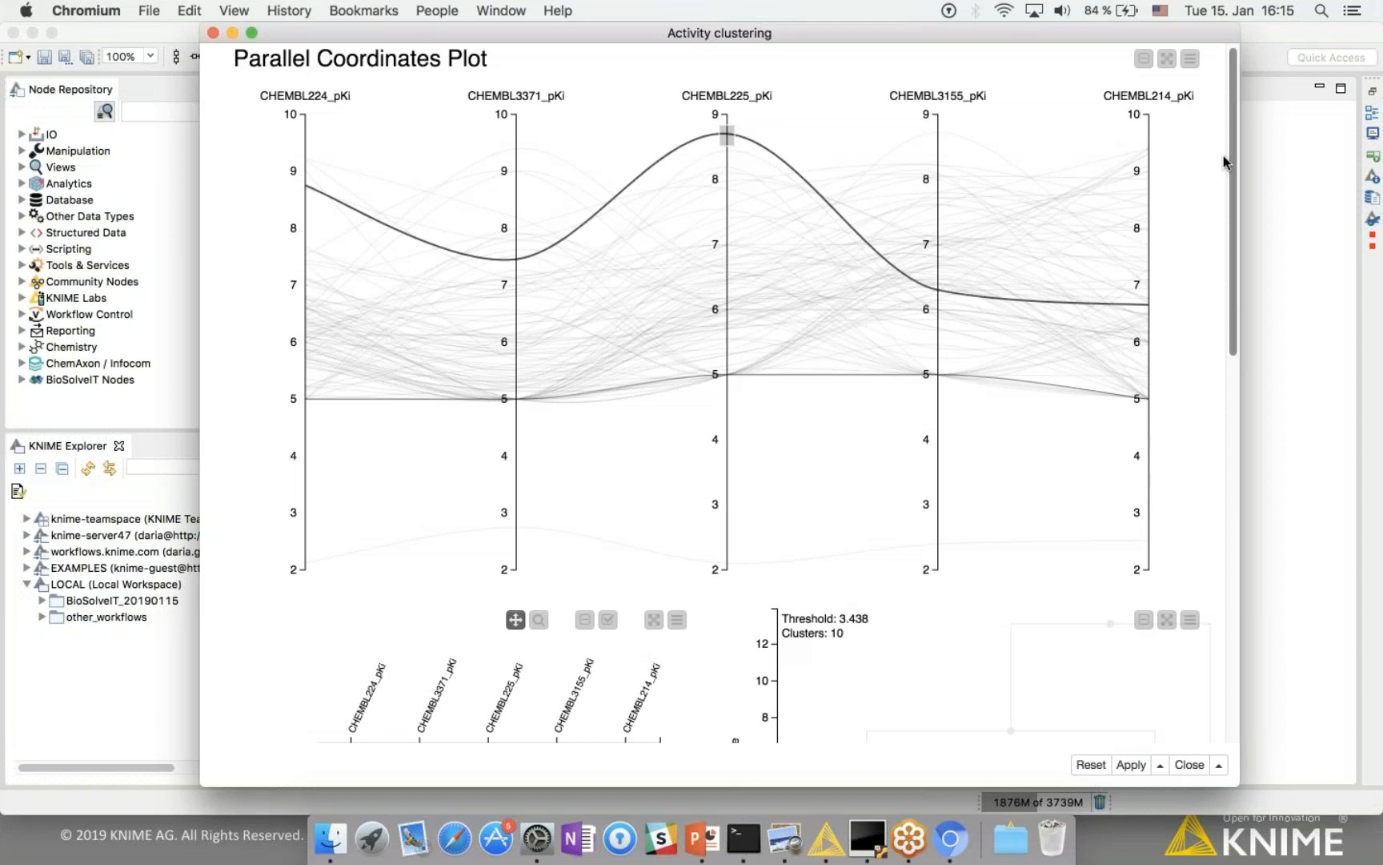
Step: Turn off panning in the heatmap and examine the selected compound in the heatmap, the dendrogram and its structure tile
{"action": "left_click_drag", "start_coordinate": [1229, 155], "coordinate": [1212, 347]}
{"action": "scroll", "coordinate": [1211, 347], "scroll_direction": "down", "scroll_amount": 3}
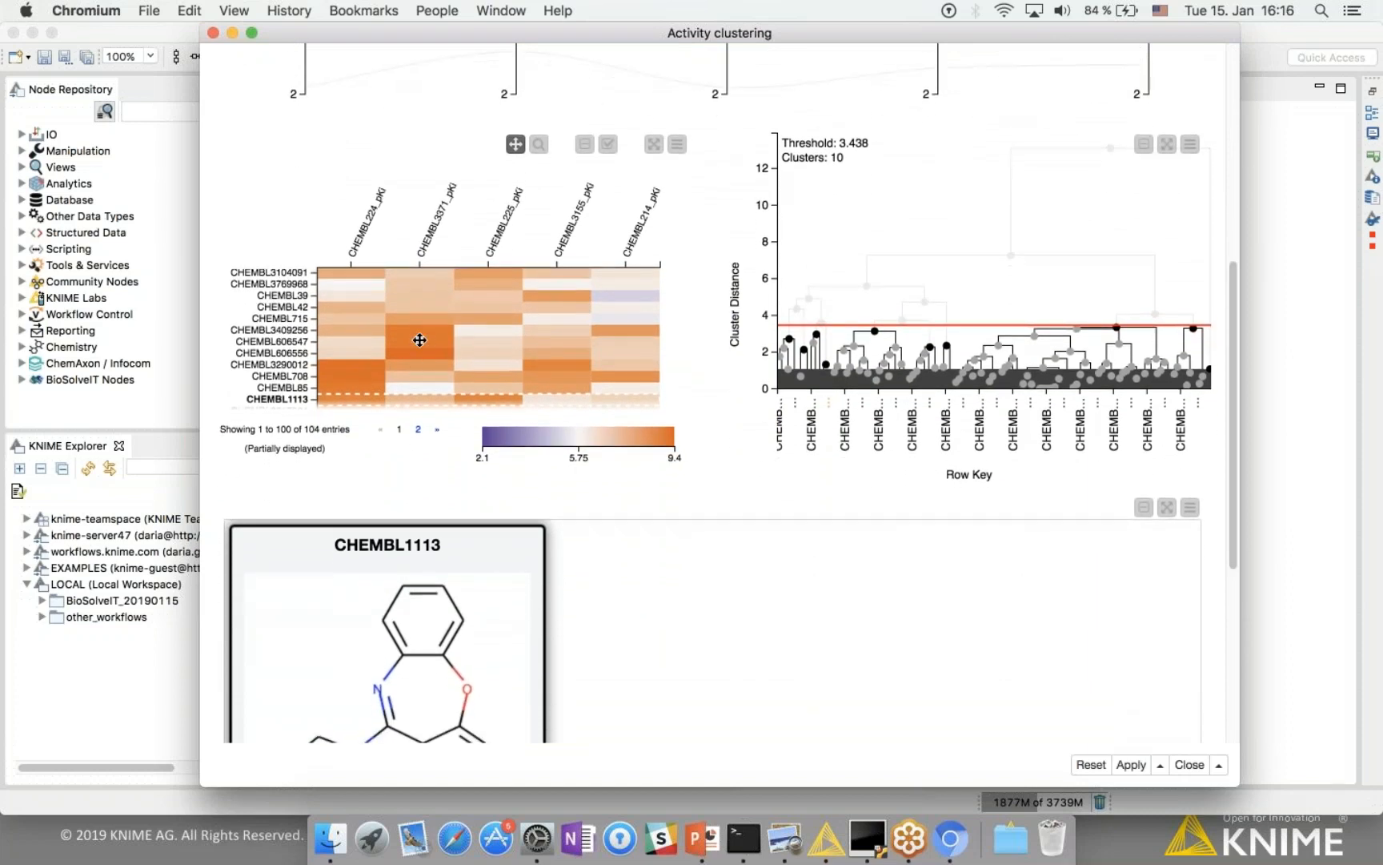
{"action": "left_click", "coordinate": [515, 144]}
{"action": "scroll", "coordinate": [479, 302], "scroll_direction": "down", "scroll_amount": 2}
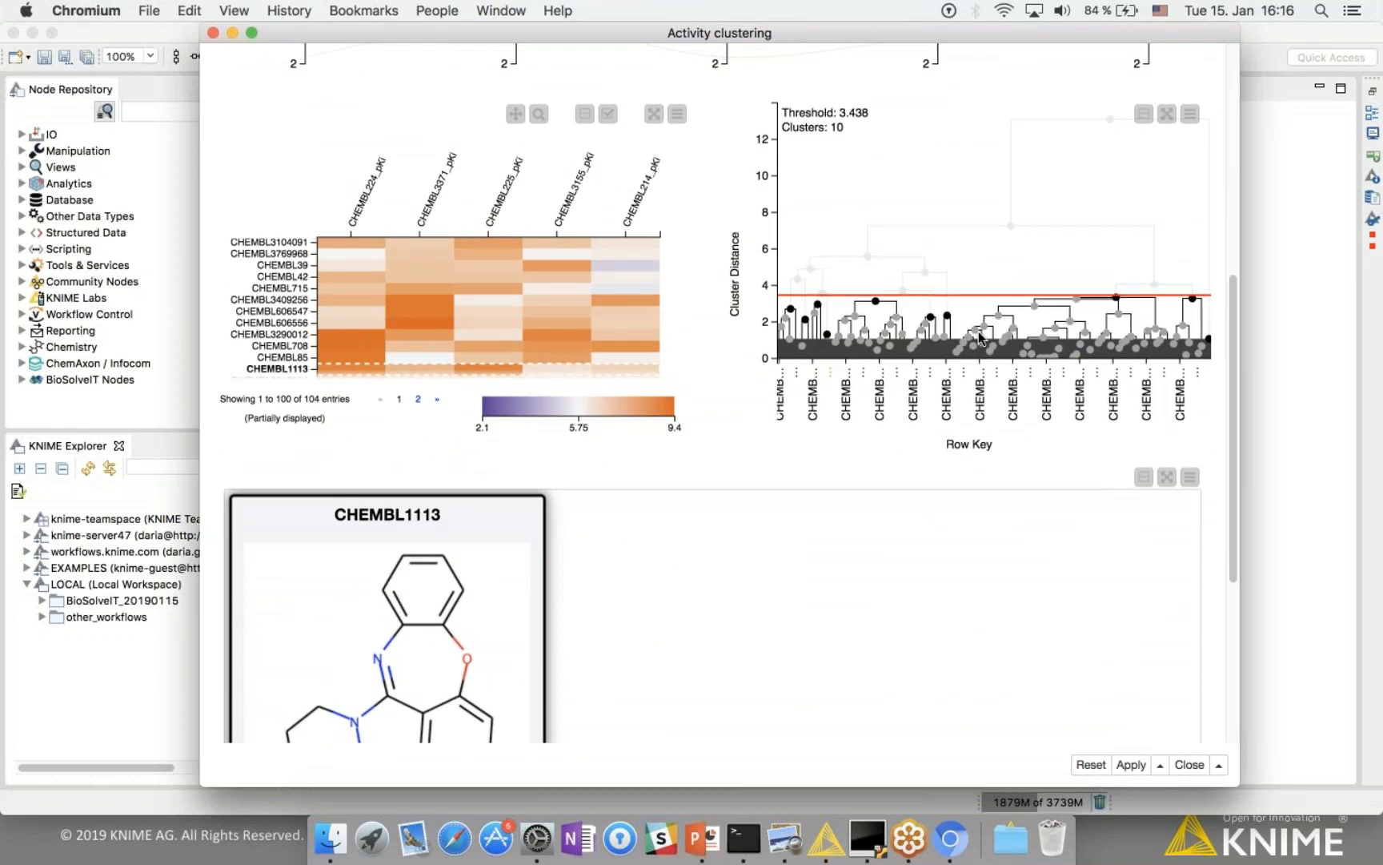
{"action": "scroll", "coordinate": [978, 331], "scroll_direction": "down", "scroll_amount": 5}
{"action": "scroll", "coordinate": [984, 332], "scroll_direction": "up", "scroll_amount": 5}
{"action": "scroll", "coordinate": [1070, 199], "scroll_direction": "down", "scroll_amount": 3}
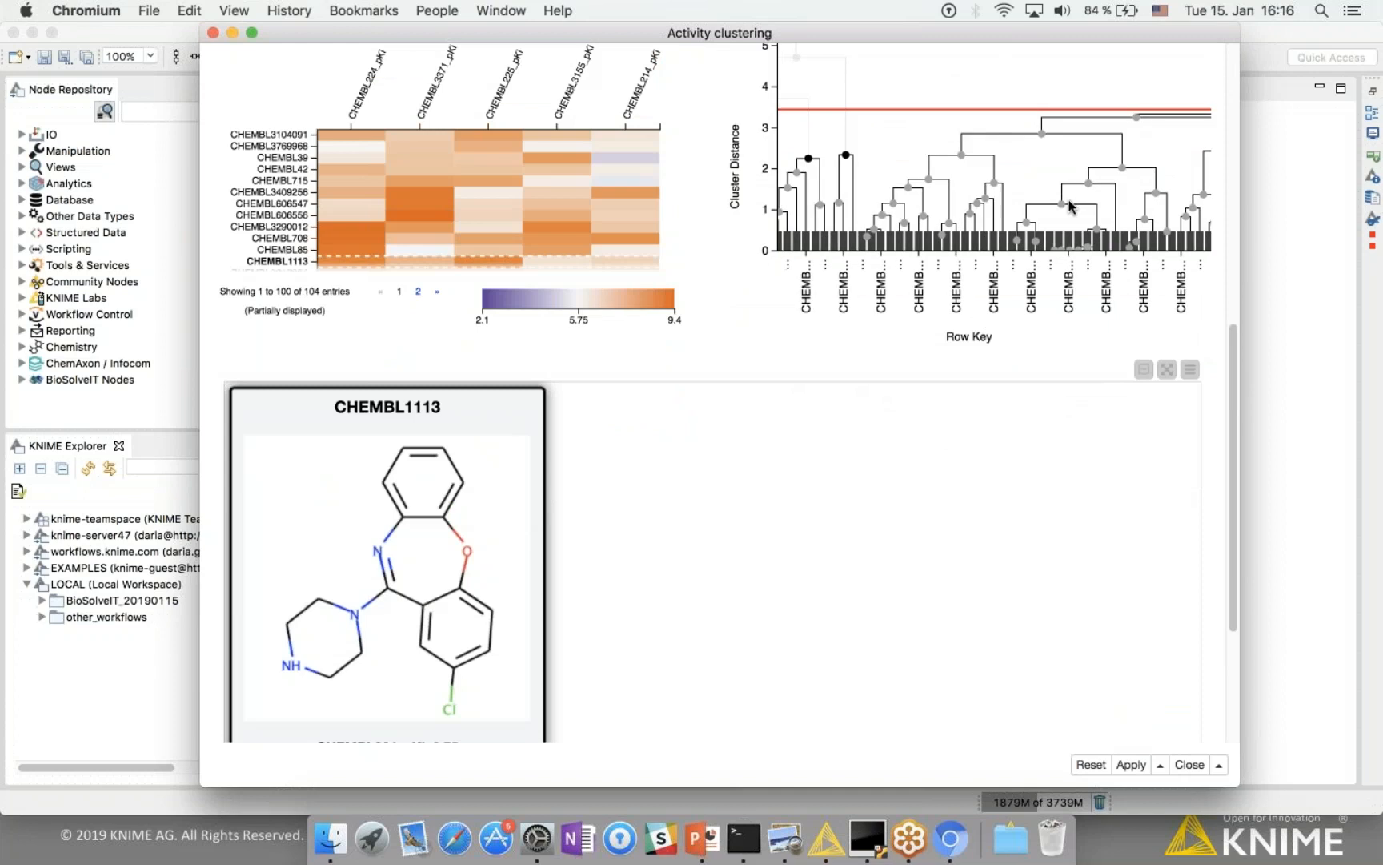
{"action": "scroll", "coordinate": [1069, 204], "scroll_direction": "down", "scroll_amount": 4}
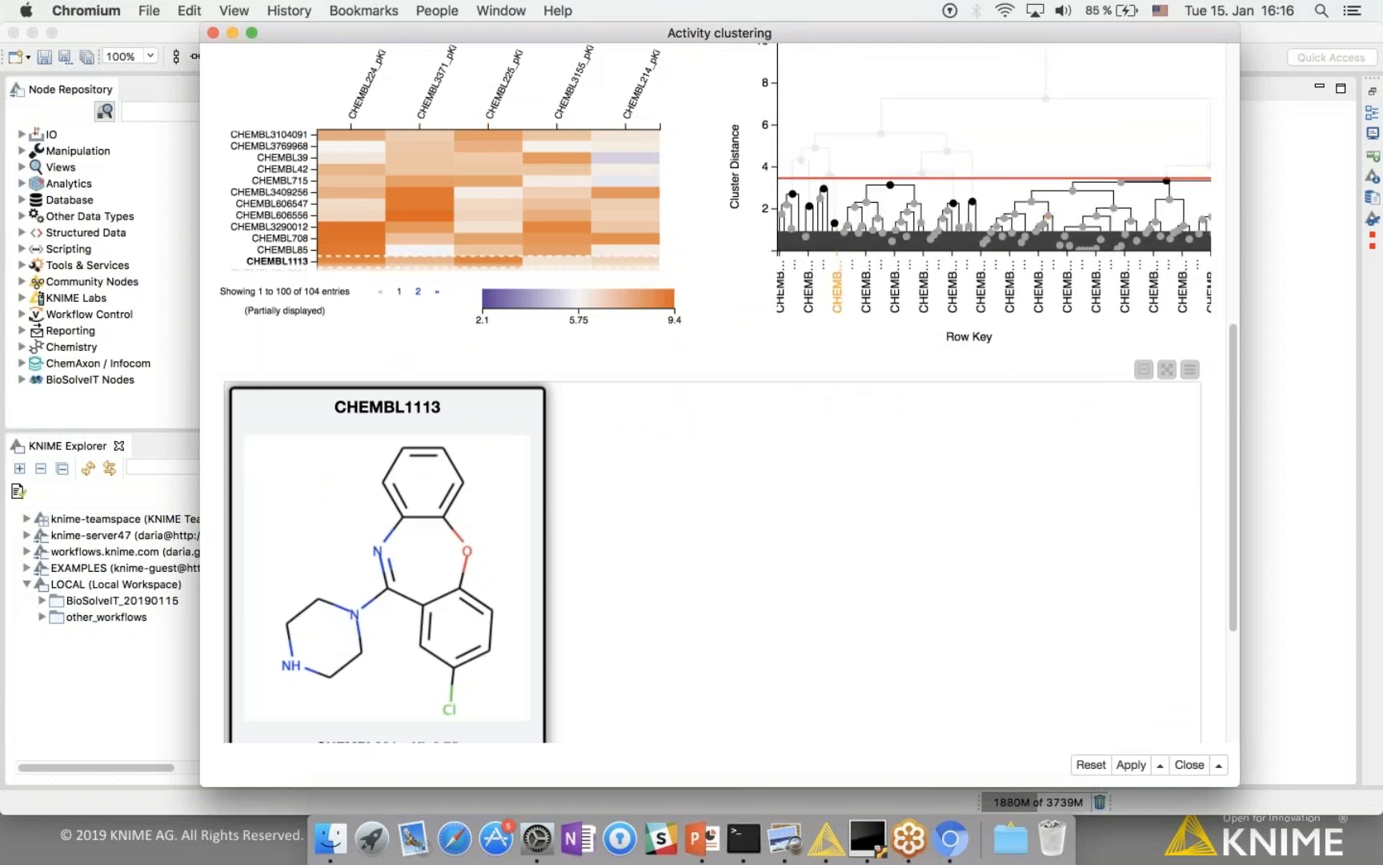
{"action": "scroll", "coordinate": [732, 503], "scroll_direction": "down", "scroll_amount": 3}
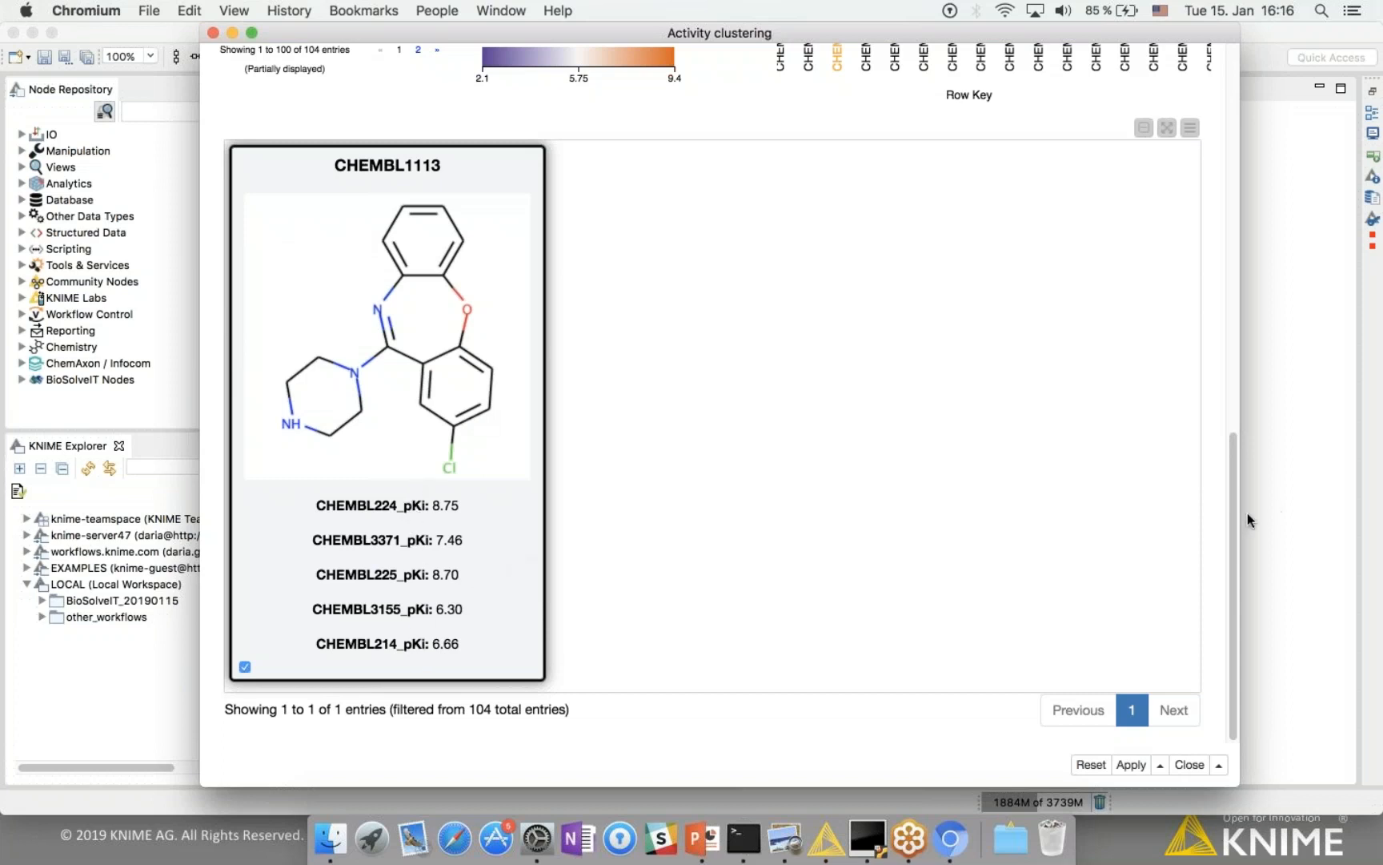
Step: Extend the selected range on the CHEMBL225_pKi axis downwards to about 7.2
{"action": "left_click_drag", "start_coordinate": [1233, 505], "coordinate": [1243, 87]}
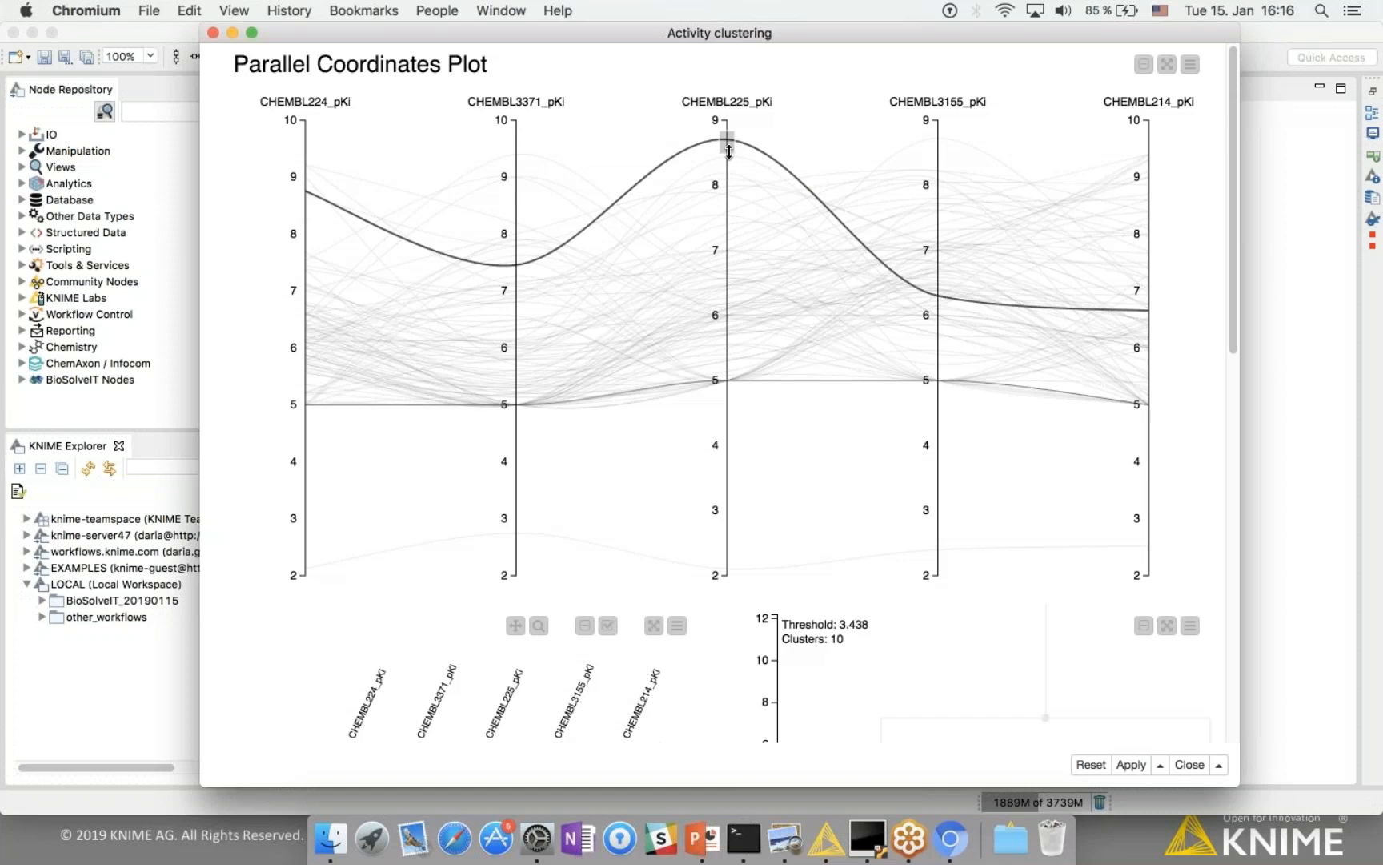
{"action": "left_click_drag", "start_coordinate": [728, 152], "coordinate": [725, 195]}
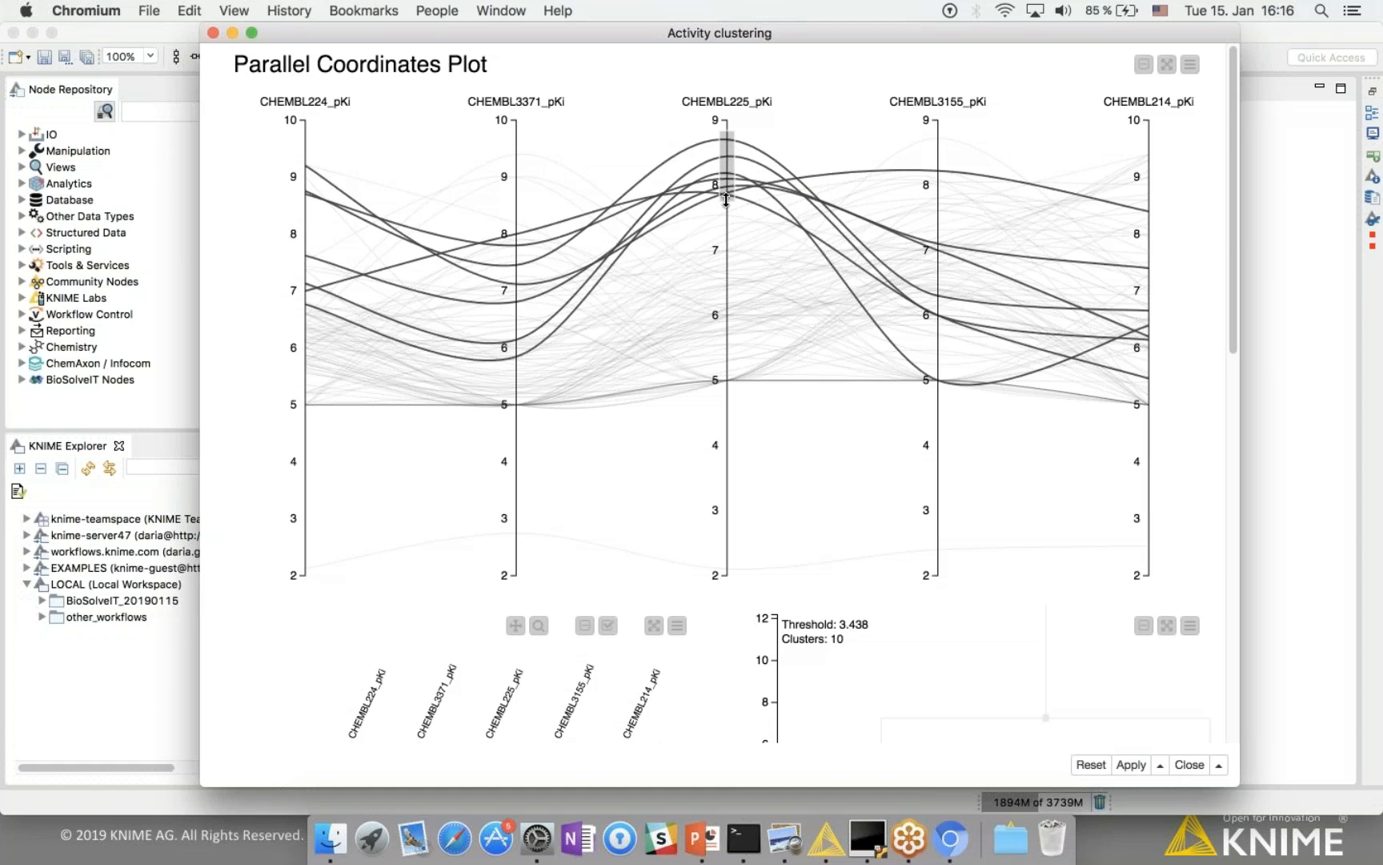
{"action": "mouse_move", "coordinate": [726, 209]}
{"action": "left_mouse_down"}
{"action": "mouse_move", "coordinate": [727, 250]}
{"action": "mouse_move", "coordinate": [727, 234]}
{"action": "left_mouse_up"}
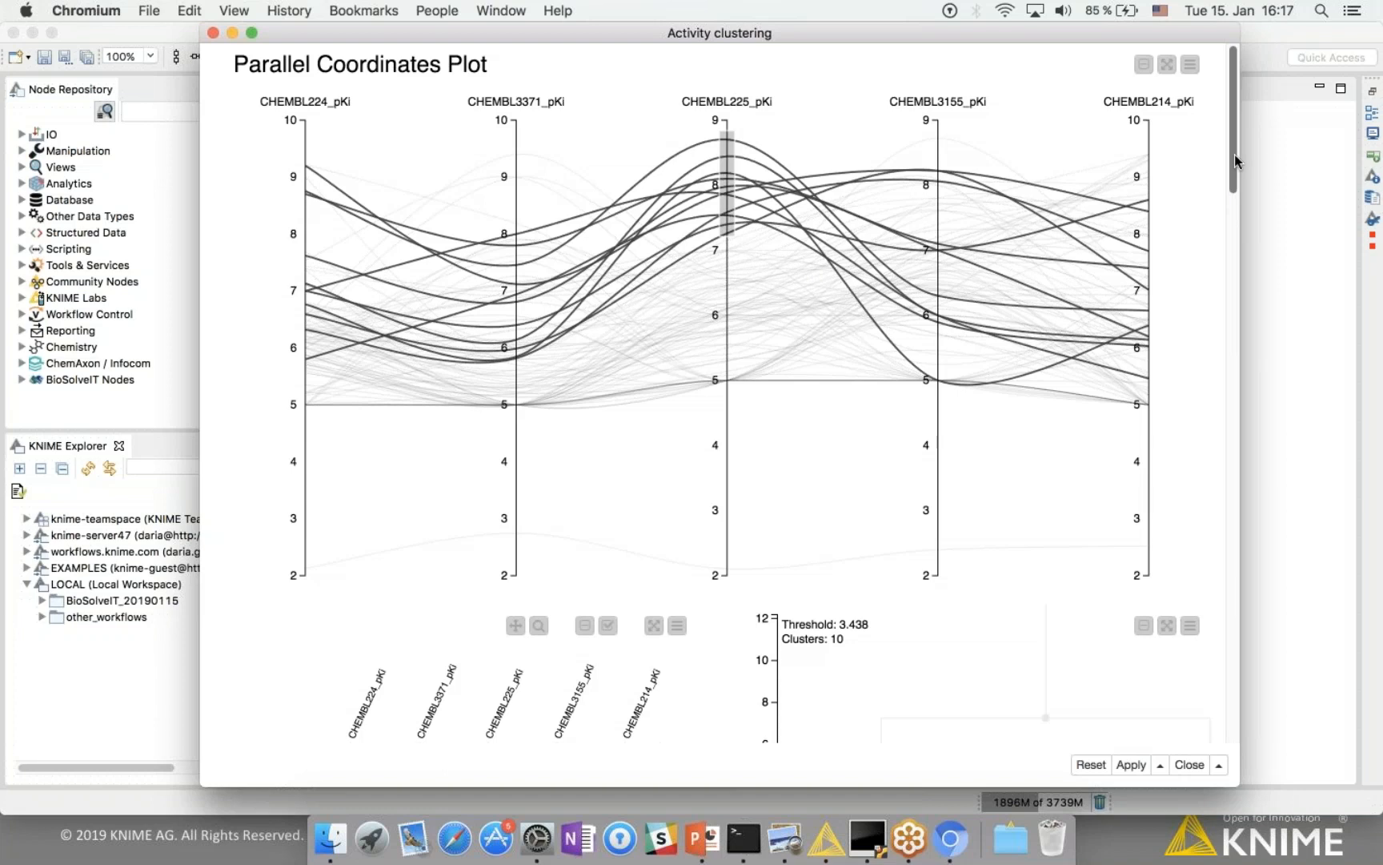
Step: In the parallel coordinates plot, select a range on the CHEMBL3155_pKi axis from about 4.7 to 6.3
{"action": "left_click_drag", "start_coordinate": [1235, 160], "coordinate": [1234, 168]}
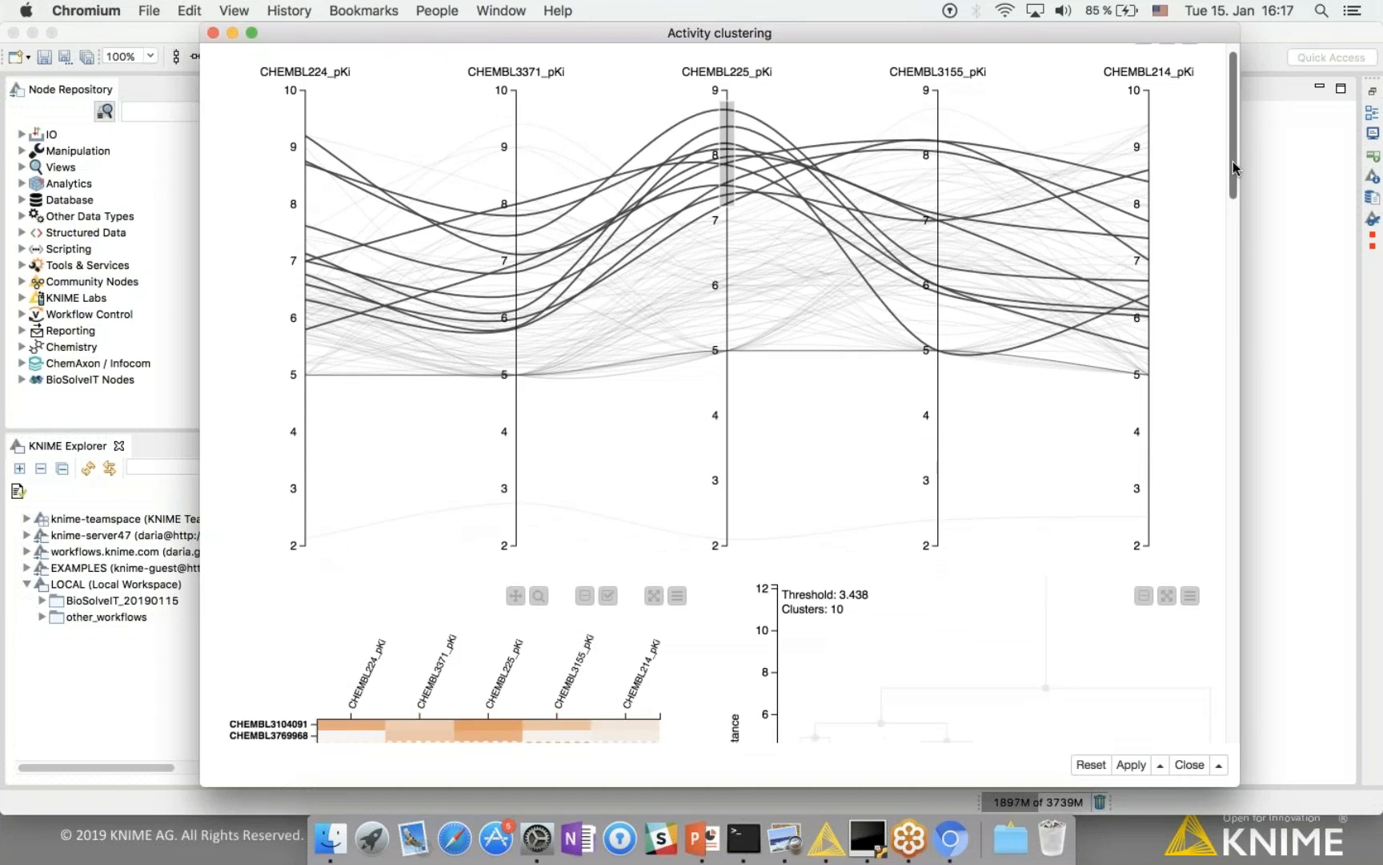
{"action": "left_click_drag", "start_coordinate": [1234, 164], "coordinate": [1239, 132]}
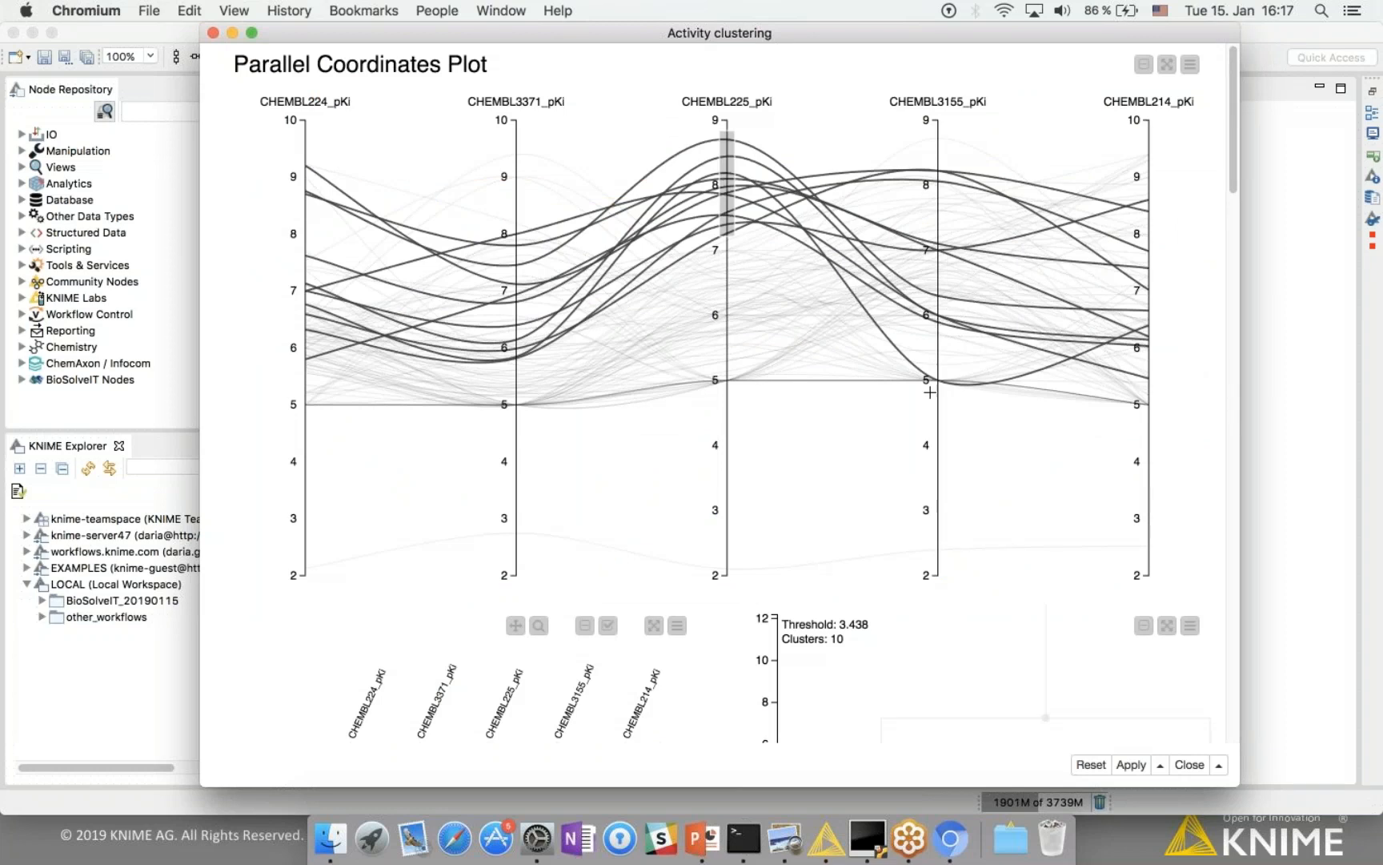
{"action": "left_click_drag", "start_coordinate": [940, 401], "coordinate": [950, 295]}
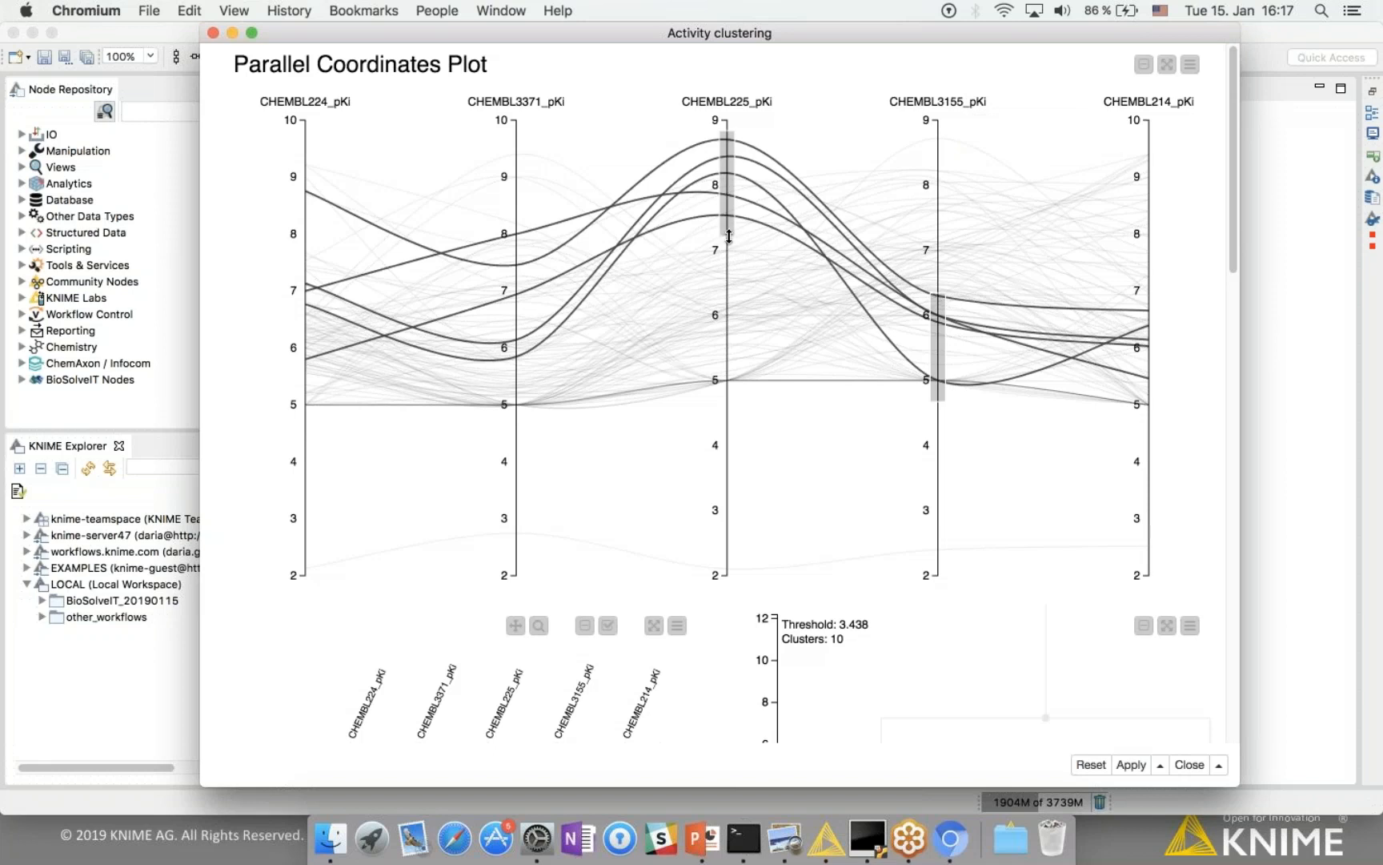
Step: Raise the lower limit of the CHEMBL225_pKi range to about 7.7 and reduce the upper limit of the CHEMBL3155_pKi range to about 6.2
{"action": "left_click_drag", "start_coordinate": [729, 227], "coordinate": [726, 210]}
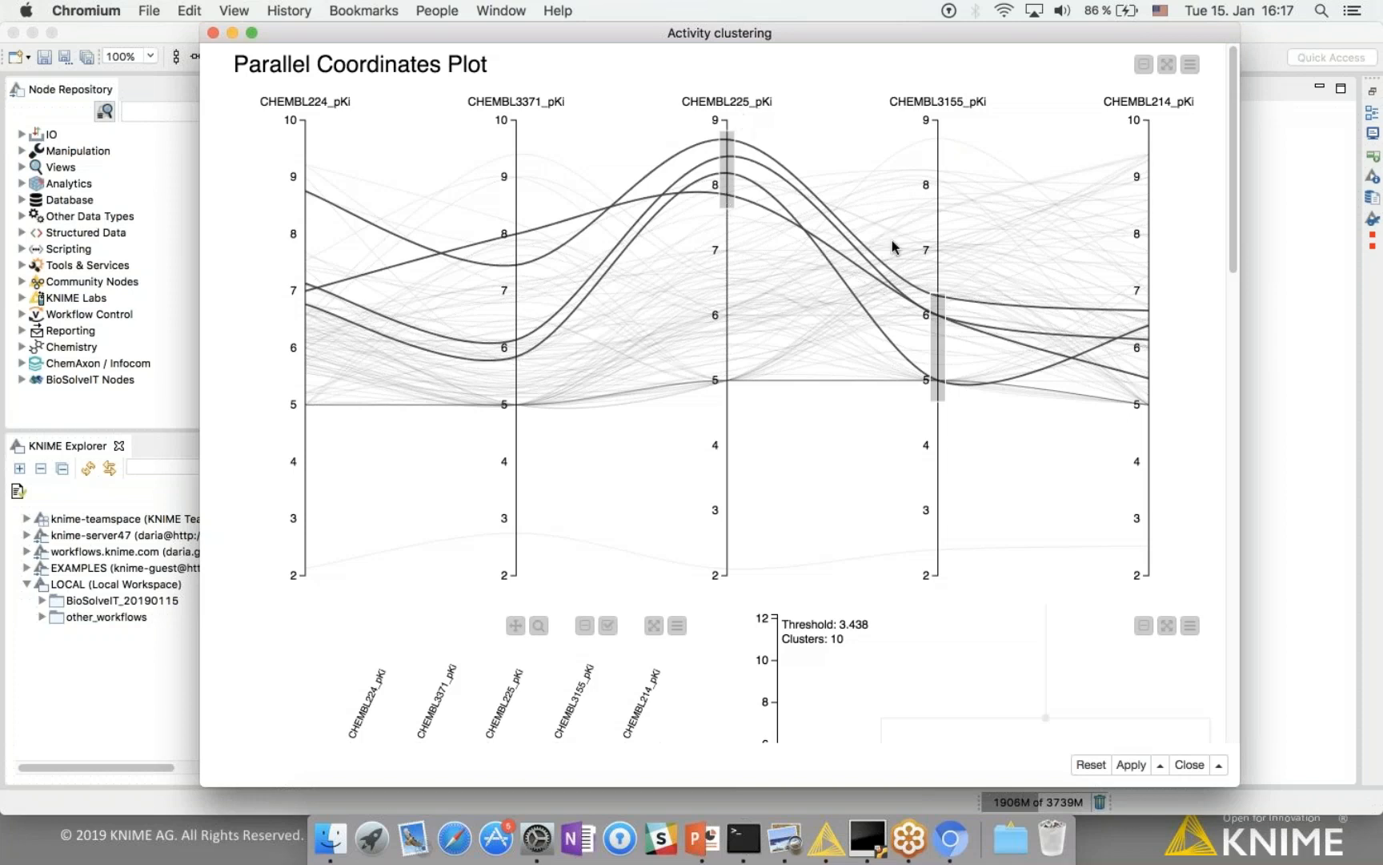
{"action": "left_click_drag", "start_coordinate": [943, 293], "coordinate": [943, 296]}
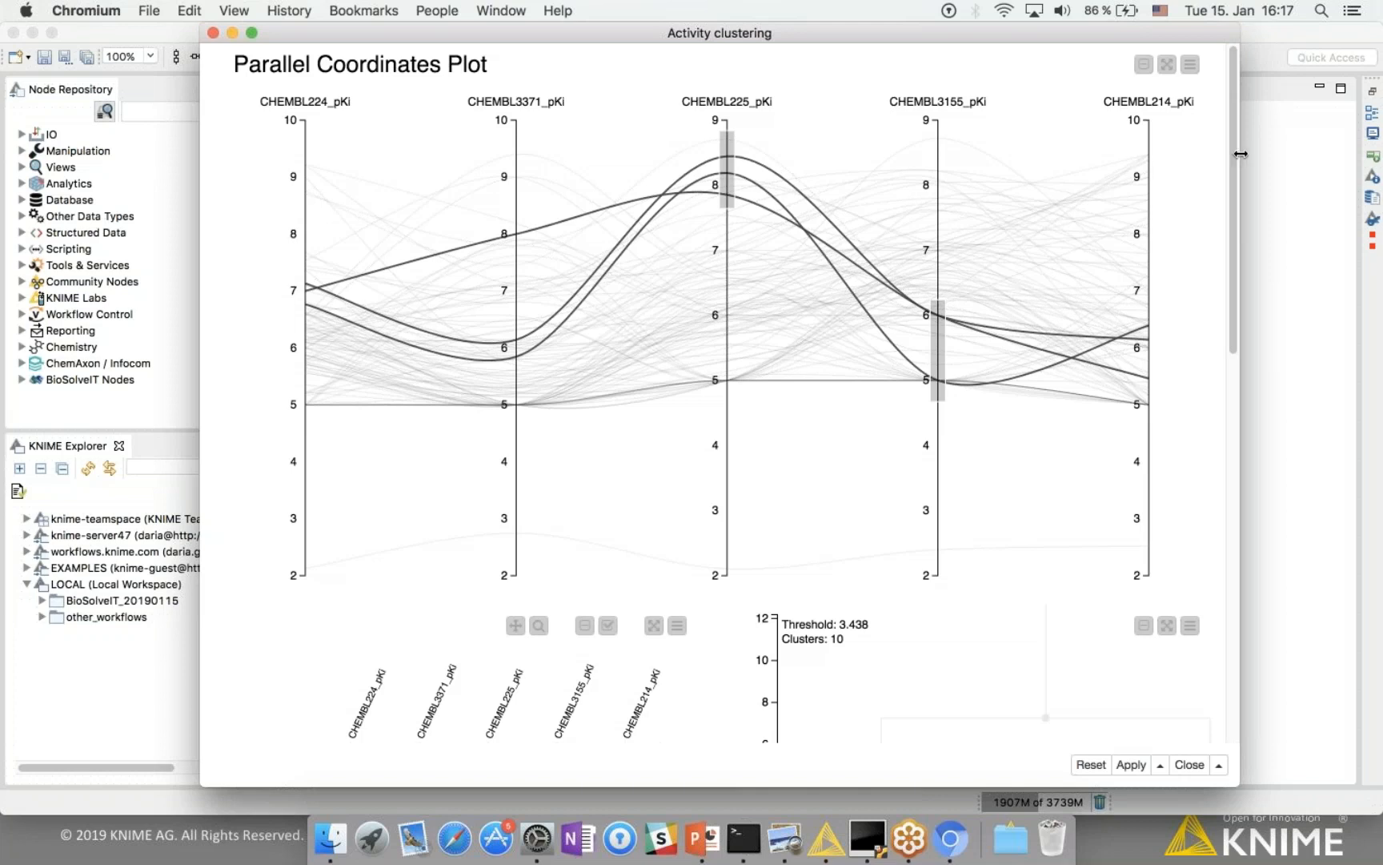
Step: Examine the structure tiles and pKi values of the compounds selected in the parallel coordinates plot
{"action": "left_click_drag", "start_coordinate": [1234, 151], "coordinate": [1199, 496]}
{"action": "scroll", "coordinate": [1205, 494], "scroll_direction": "down", "scroll_amount": 3}
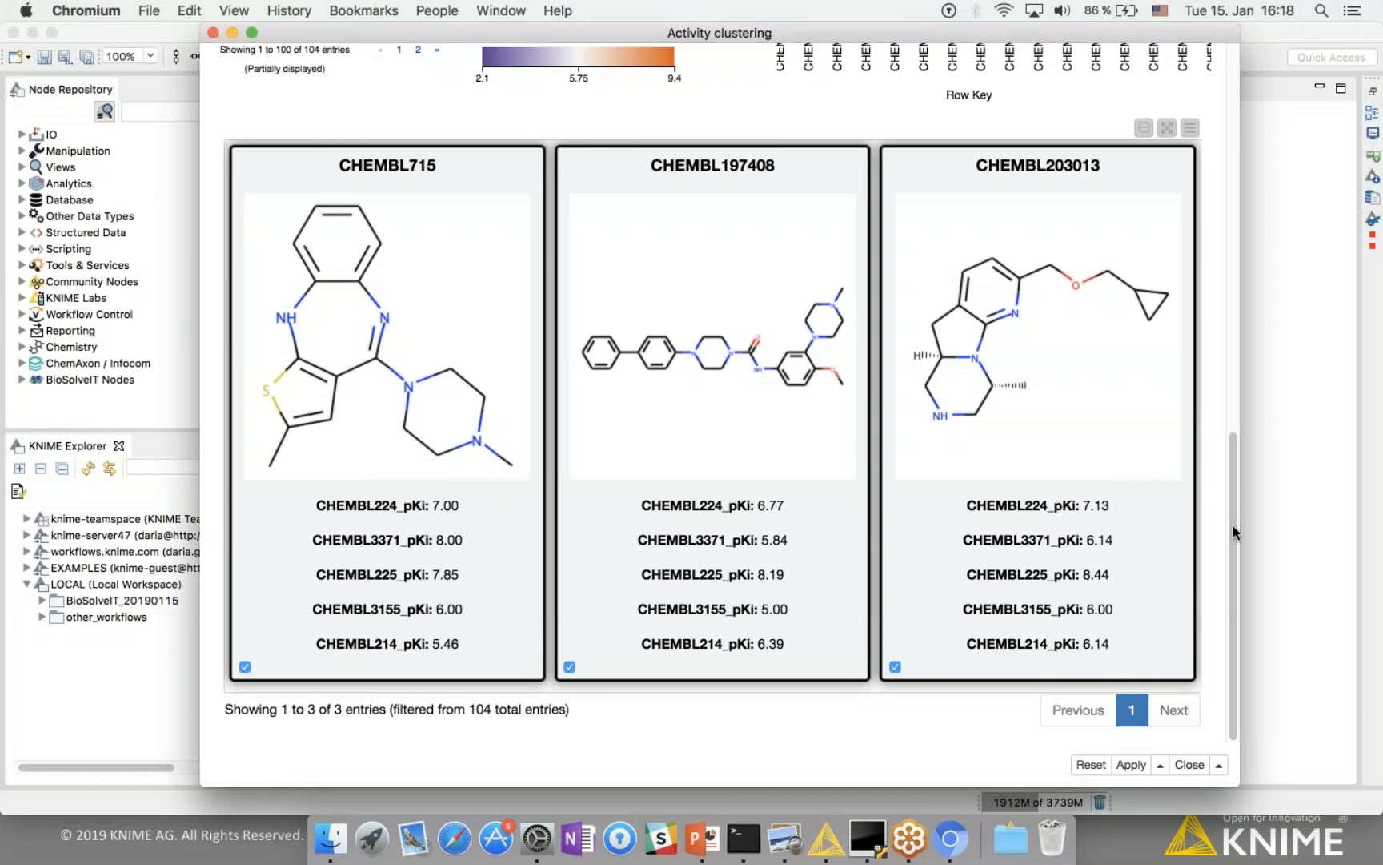
Step: Turn on panning in the heatmap and look through its rows for the selected compounds and their activity profiles
{"action": "left_click_drag", "start_coordinate": [1233, 523], "coordinate": [1250, 309]}
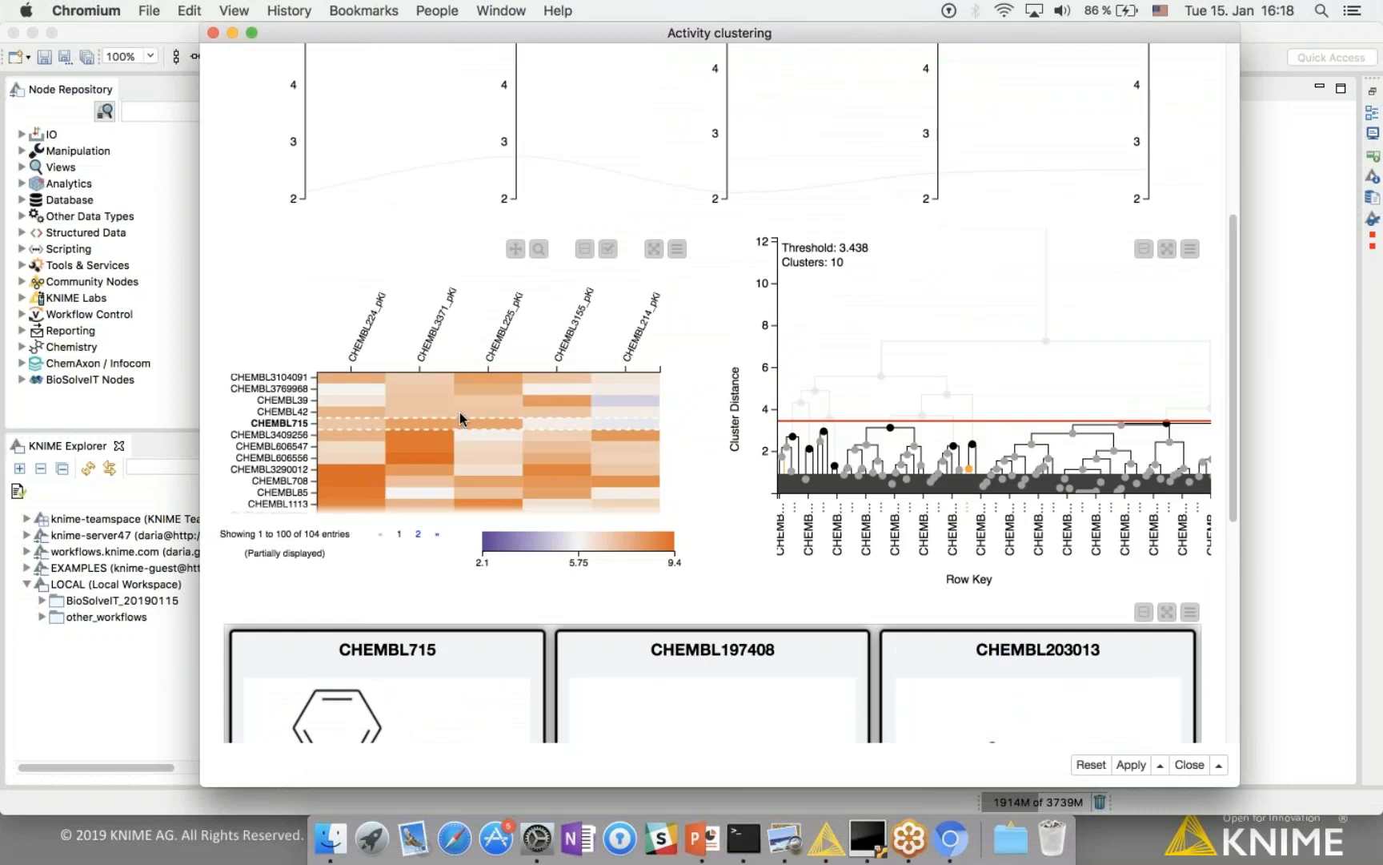
{"action": "left_click", "coordinate": [515, 245]}
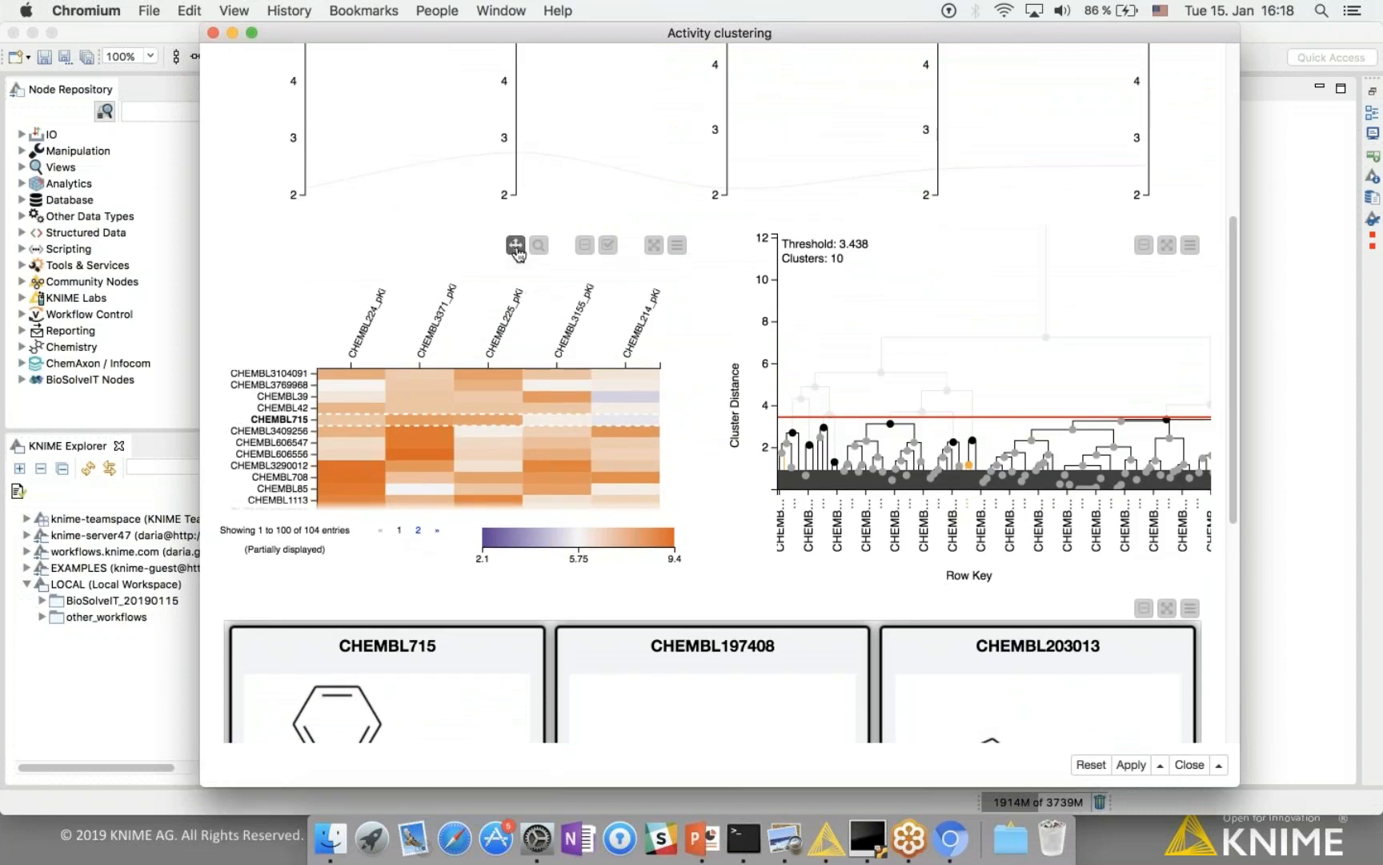
{"action": "scroll", "coordinate": [504, 457], "scroll_direction": "down", "scroll_amount": 4}
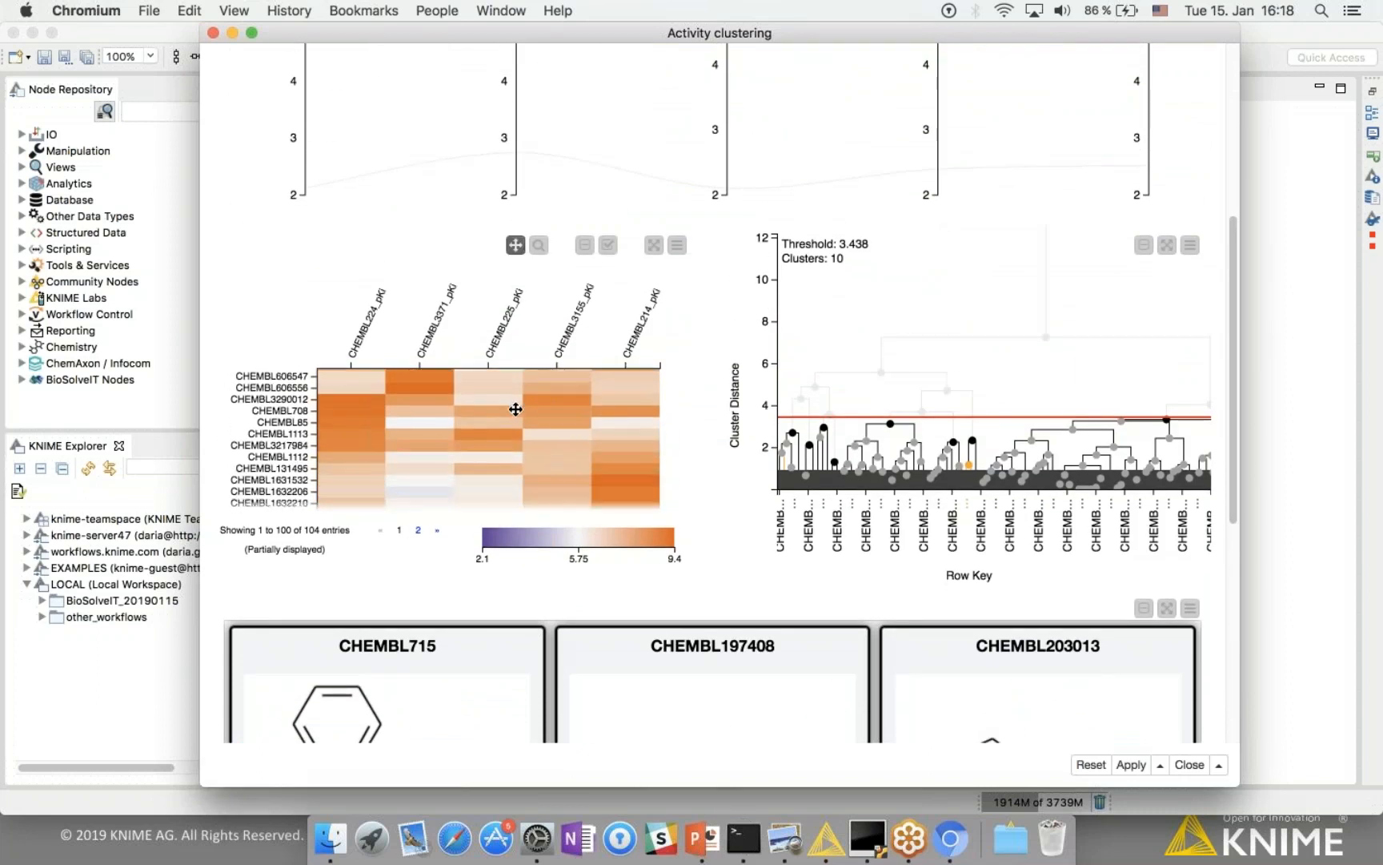
{"action": "scroll", "coordinate": [503, 478], "scroll_direction": "down", "scroll_amount": 4}
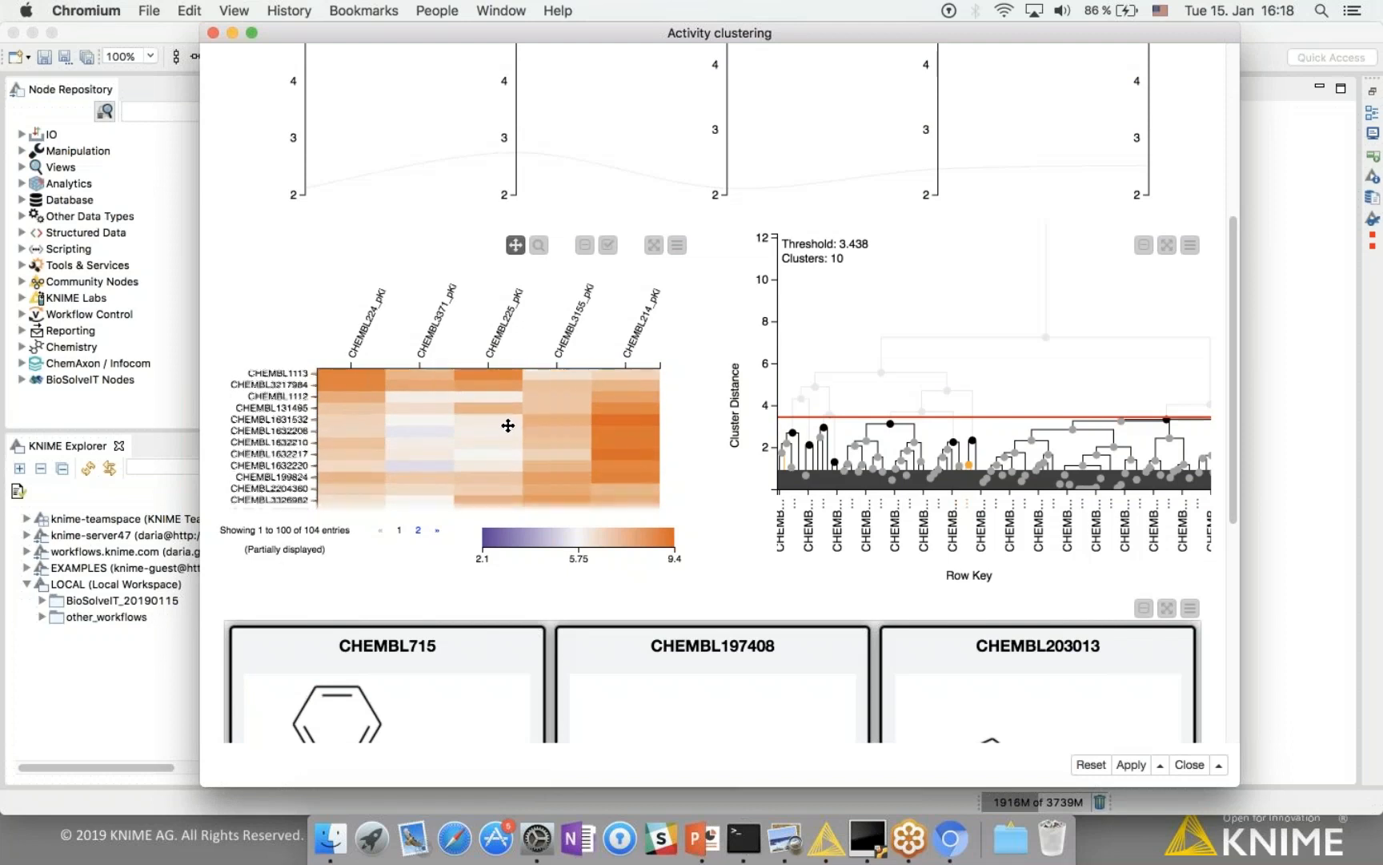
{"action": "scroll", "coordinate": [522, 462], "scroll_direction": "up", "scroll_amount": 3}
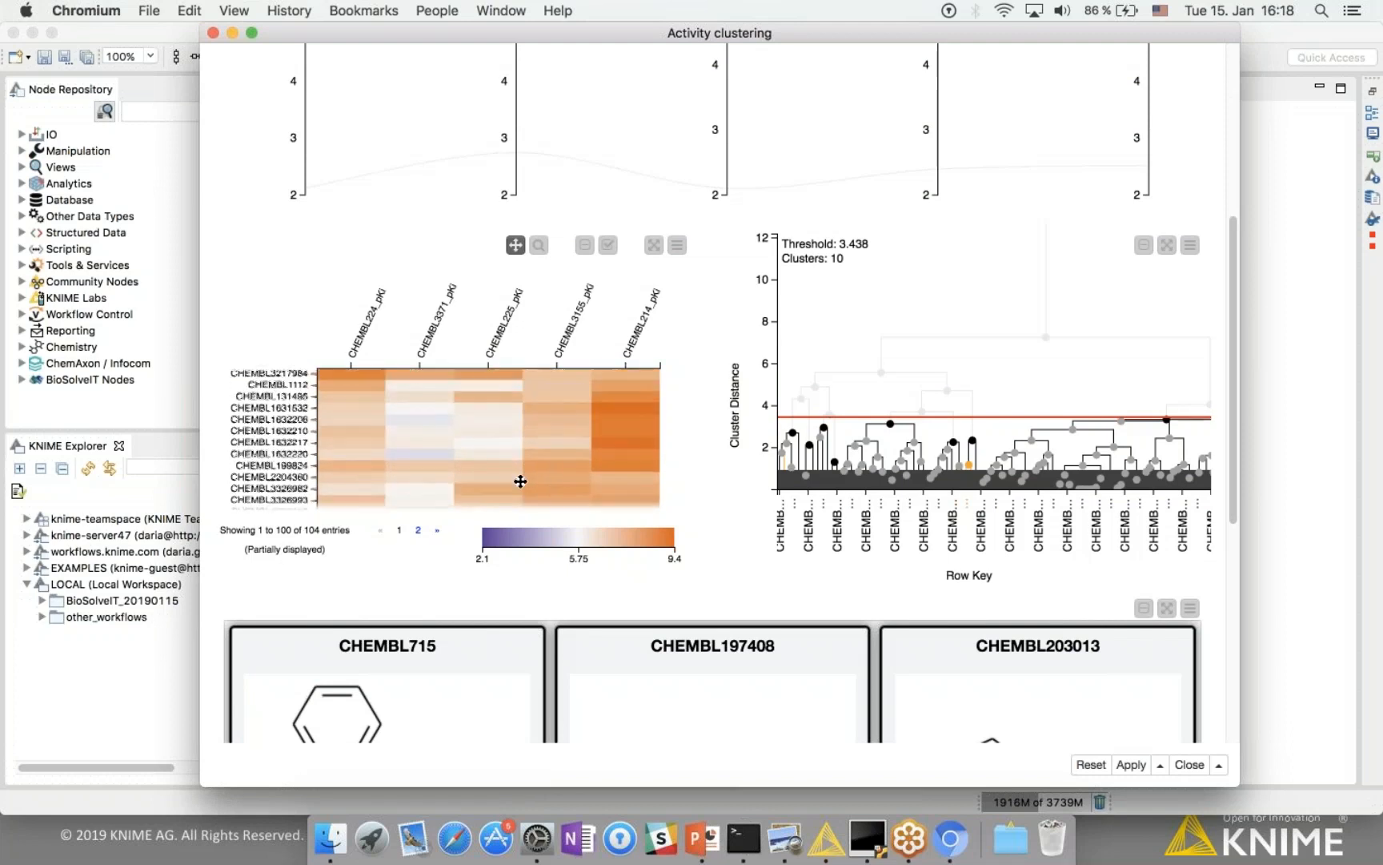
{"action": "scroll", "coordinate": [528, 449], "scroll_direction": "up", "scroll_amount": 2}
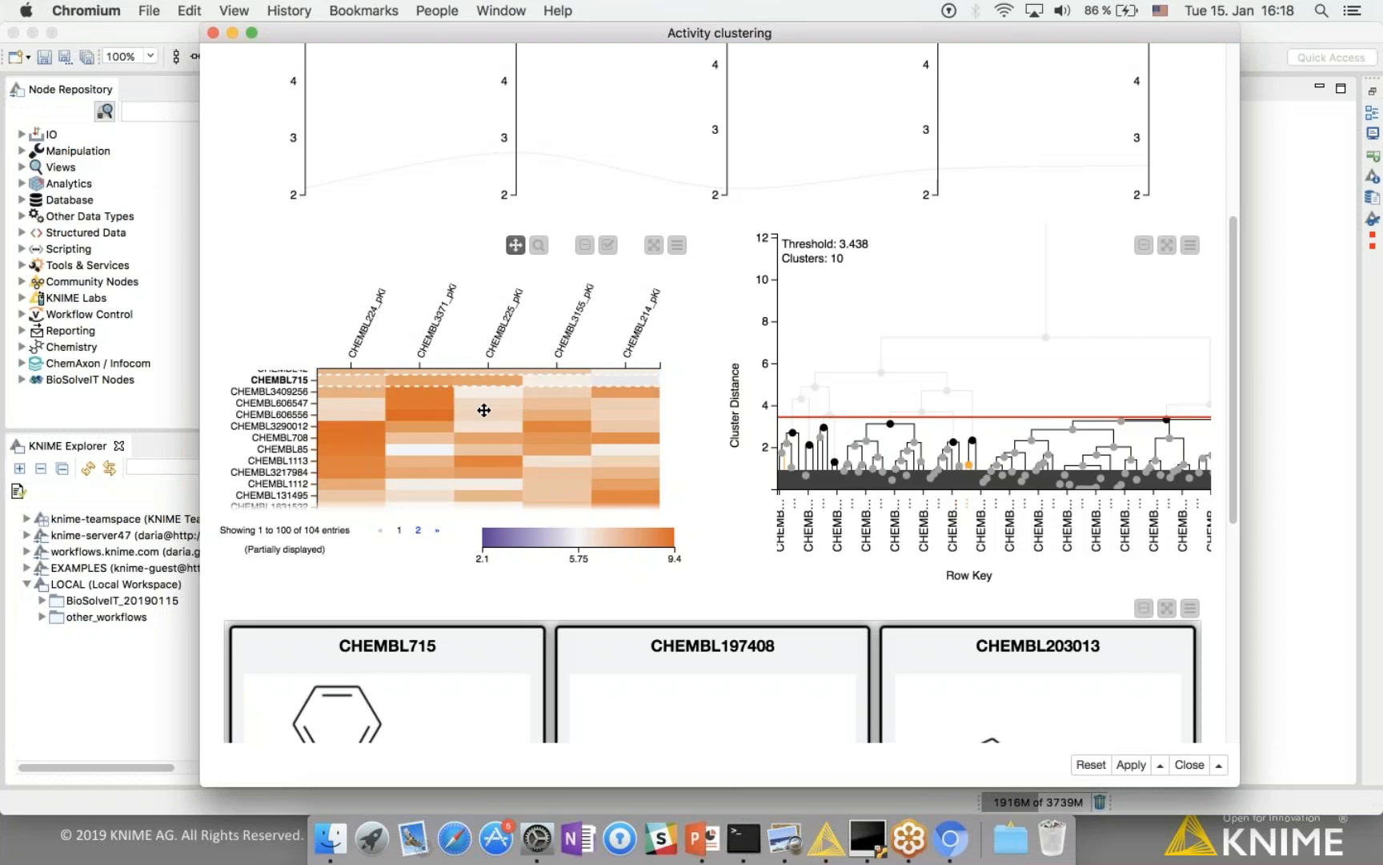
{"action": "scroll", "coordinate": [473, 454], "scroll_direction": "up", "scroll_amount": 2}
{"action": "scroll", "coordinate": [512, 448], "scroll_direction": "down", "scroll_amount": 5}
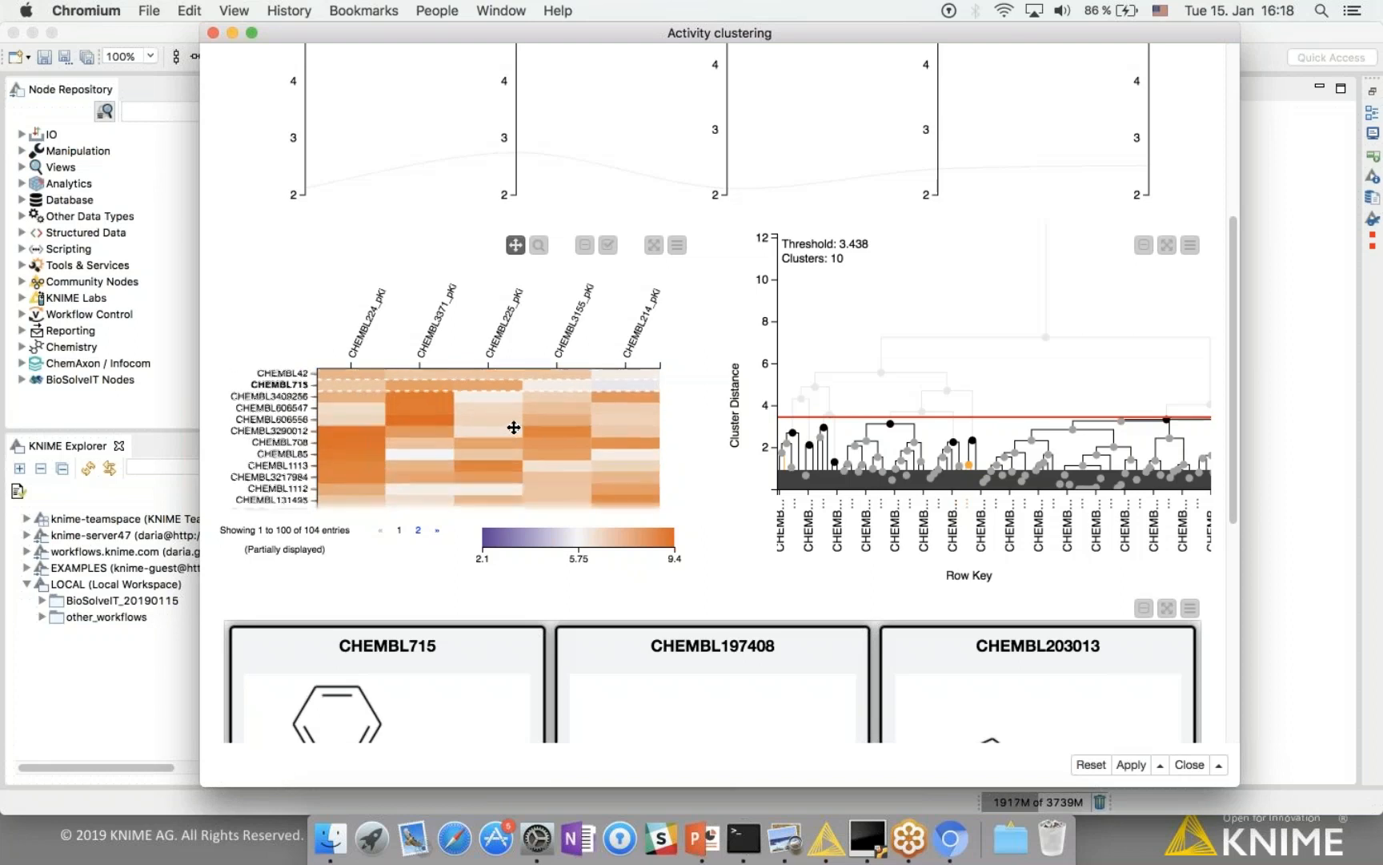
{"action": "scroll", "coordinate": [530, 434], "scroll_direction": "down", "scroll_amount": 6}
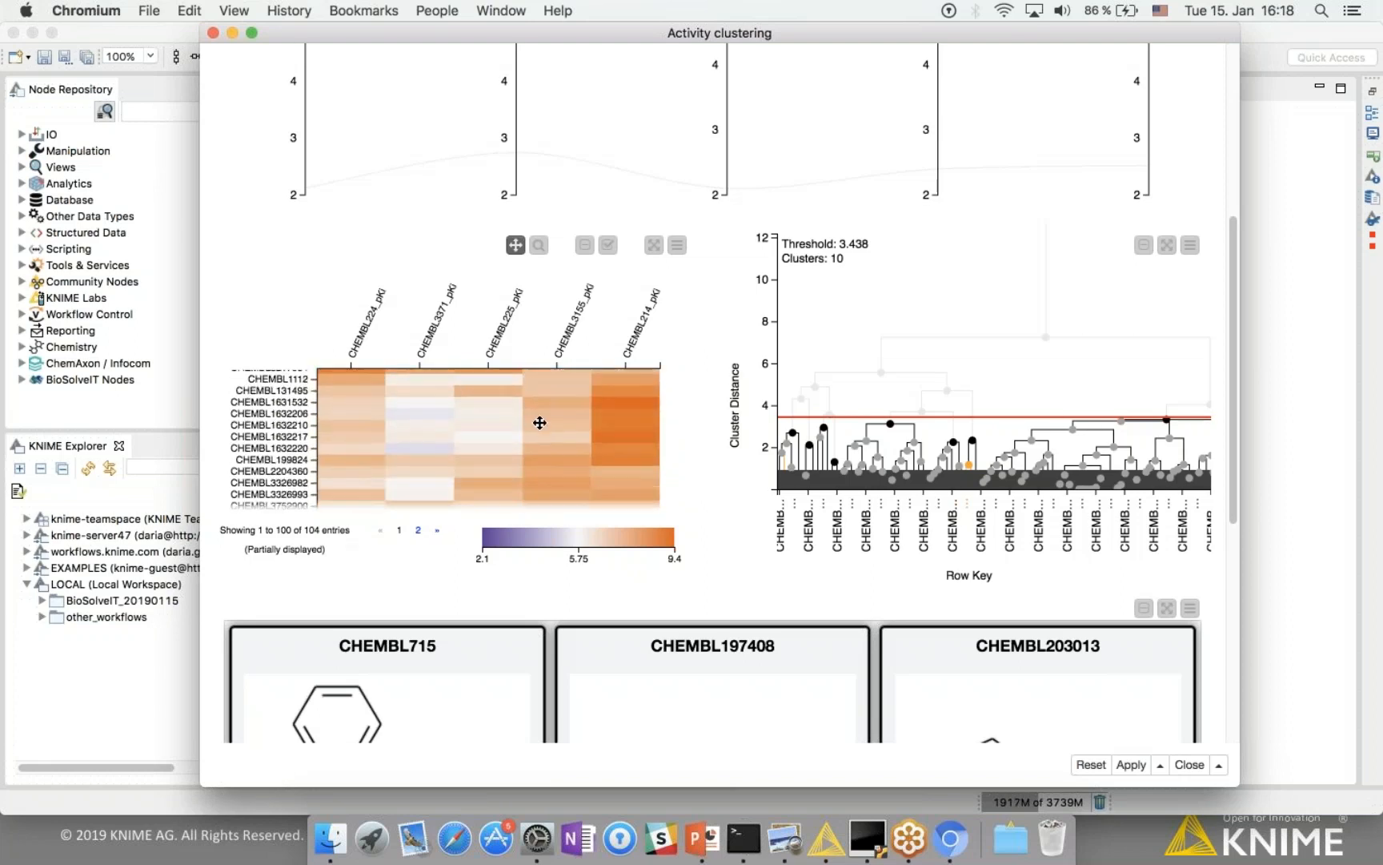
{"action": "scroll", "coordinate": [532, 434], "scroll_direction": "down", "scroll_amount": 1}
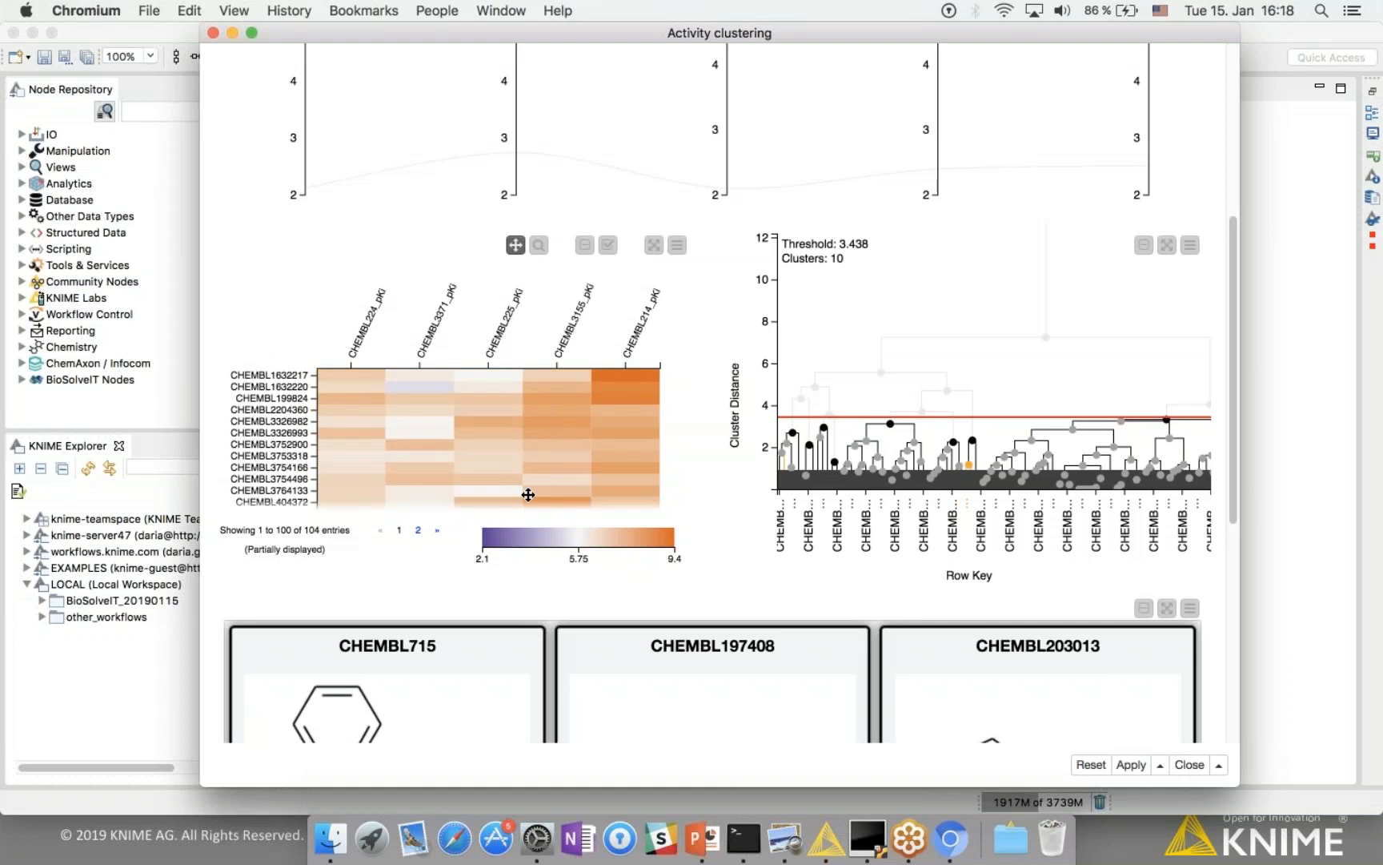
{"action": "scroll", "coordinate": [529, 492], "scroll_direction": "down", "scroll_amount": 4}
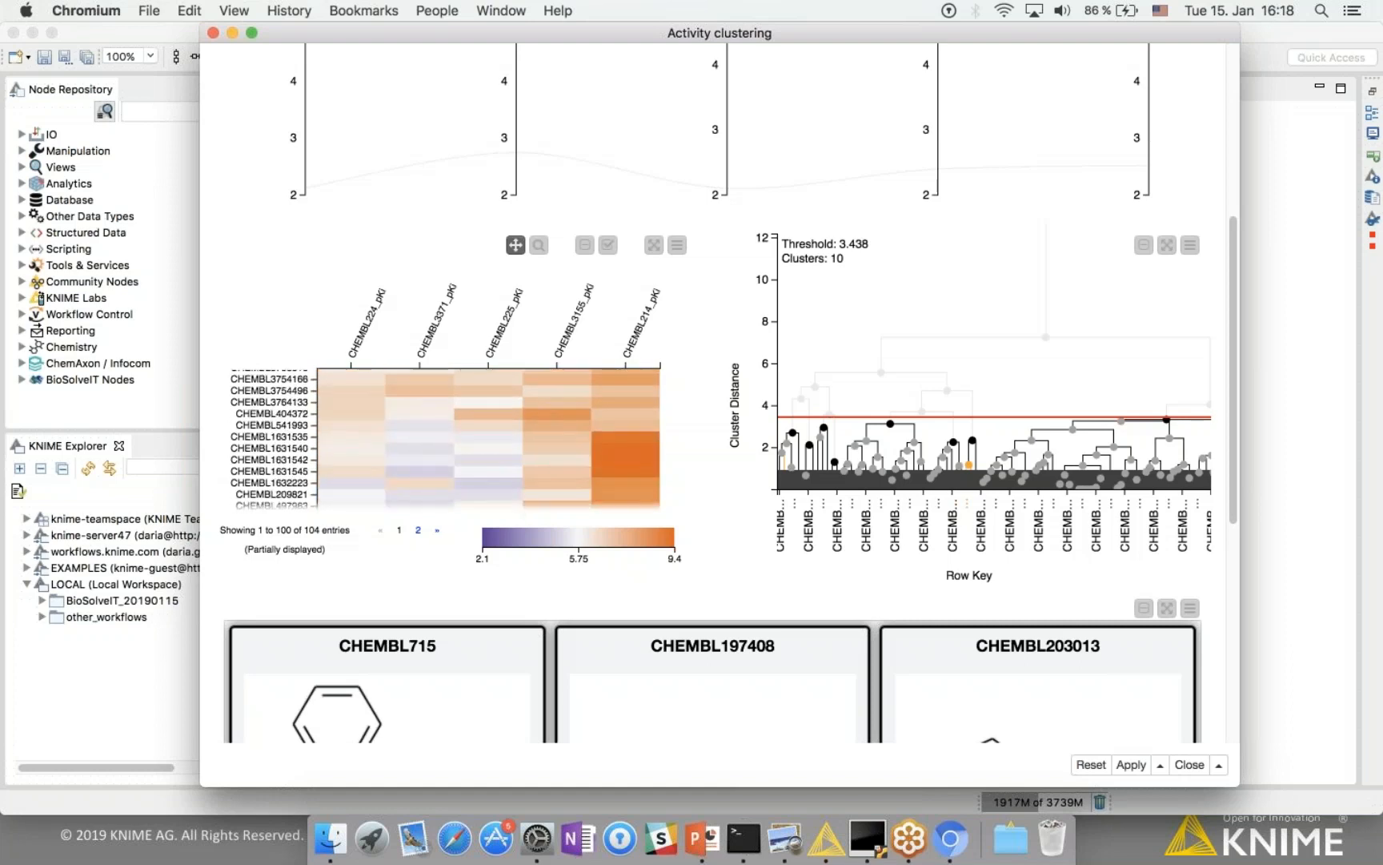
{"action": "scroll", "coordinate": [534, 480], "scroll_direction": "down", "scroll_amount": 5}
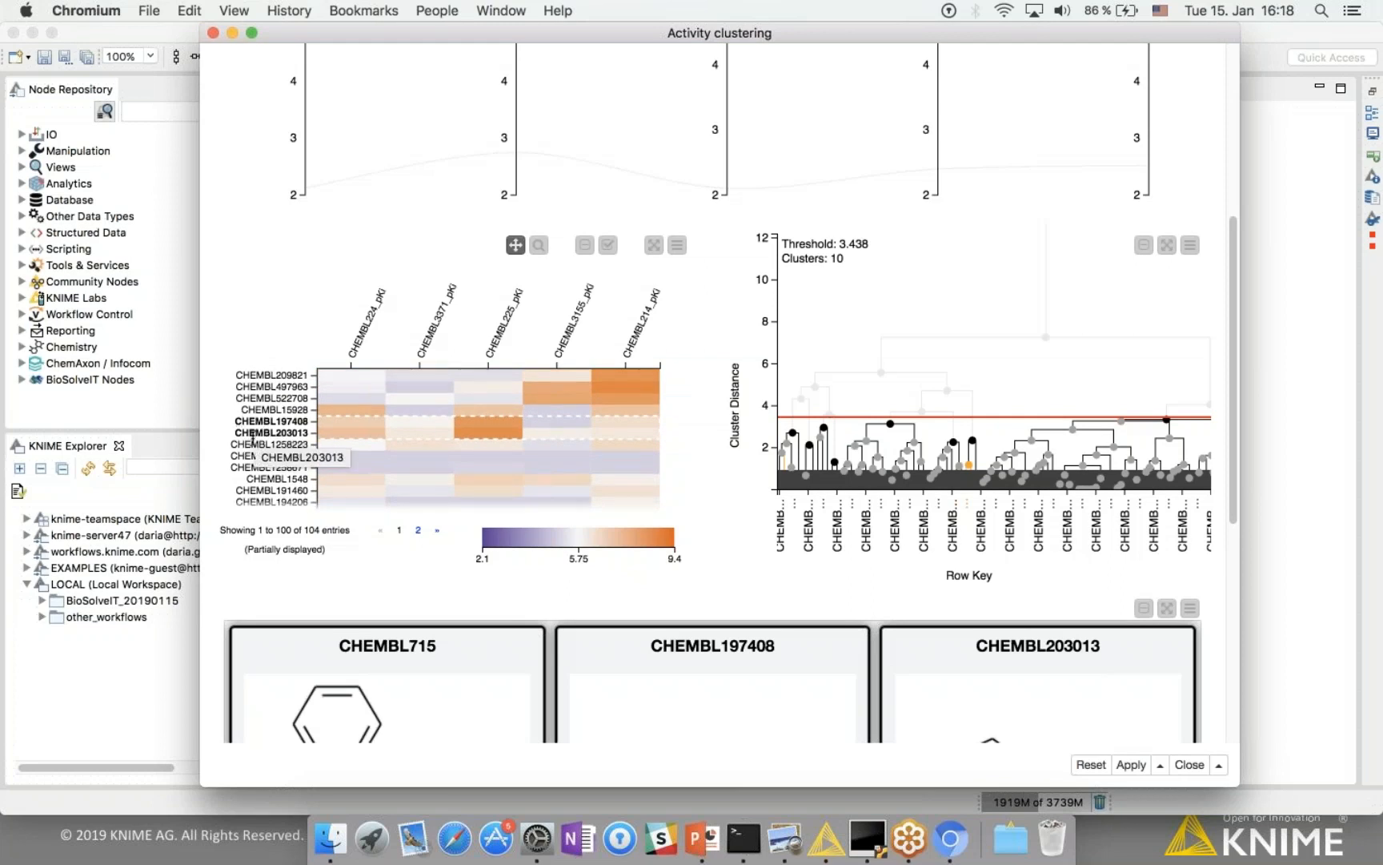
{"action": "scroll", "coordinate": [510, 415], "scroll_direction": "down", "scroll_amount": 2}
{"action": "left_click_drag", "start_coordinate": [510, 416], "coordinate": [523, 517]}
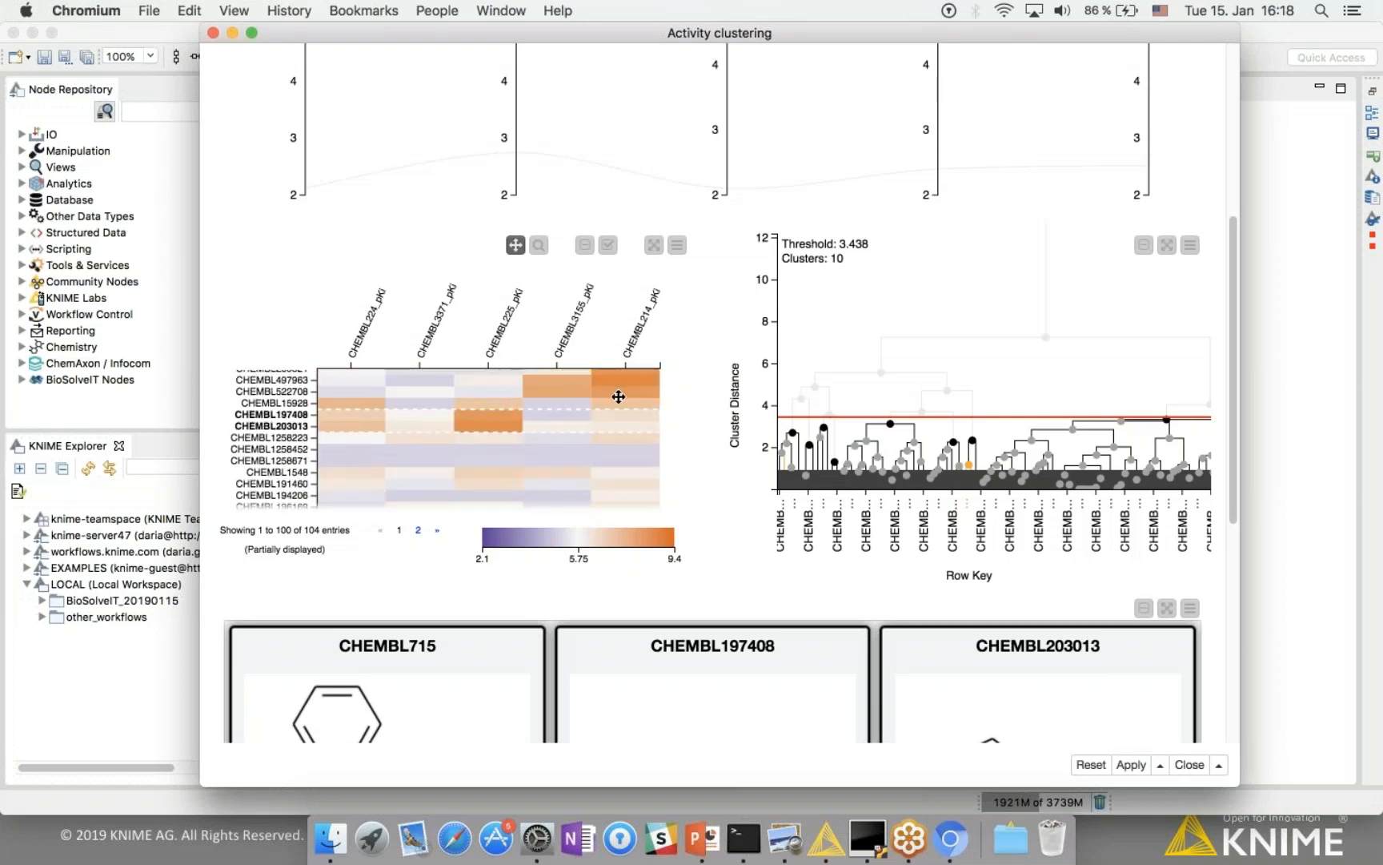
{"action": "left_click_drag", "start_coordinate": [627, 389], "coordinate": [618, 478]}
{"action": "left_click_drag", "start_coordinate": [605, 396], "coordinate": [608, 531]}
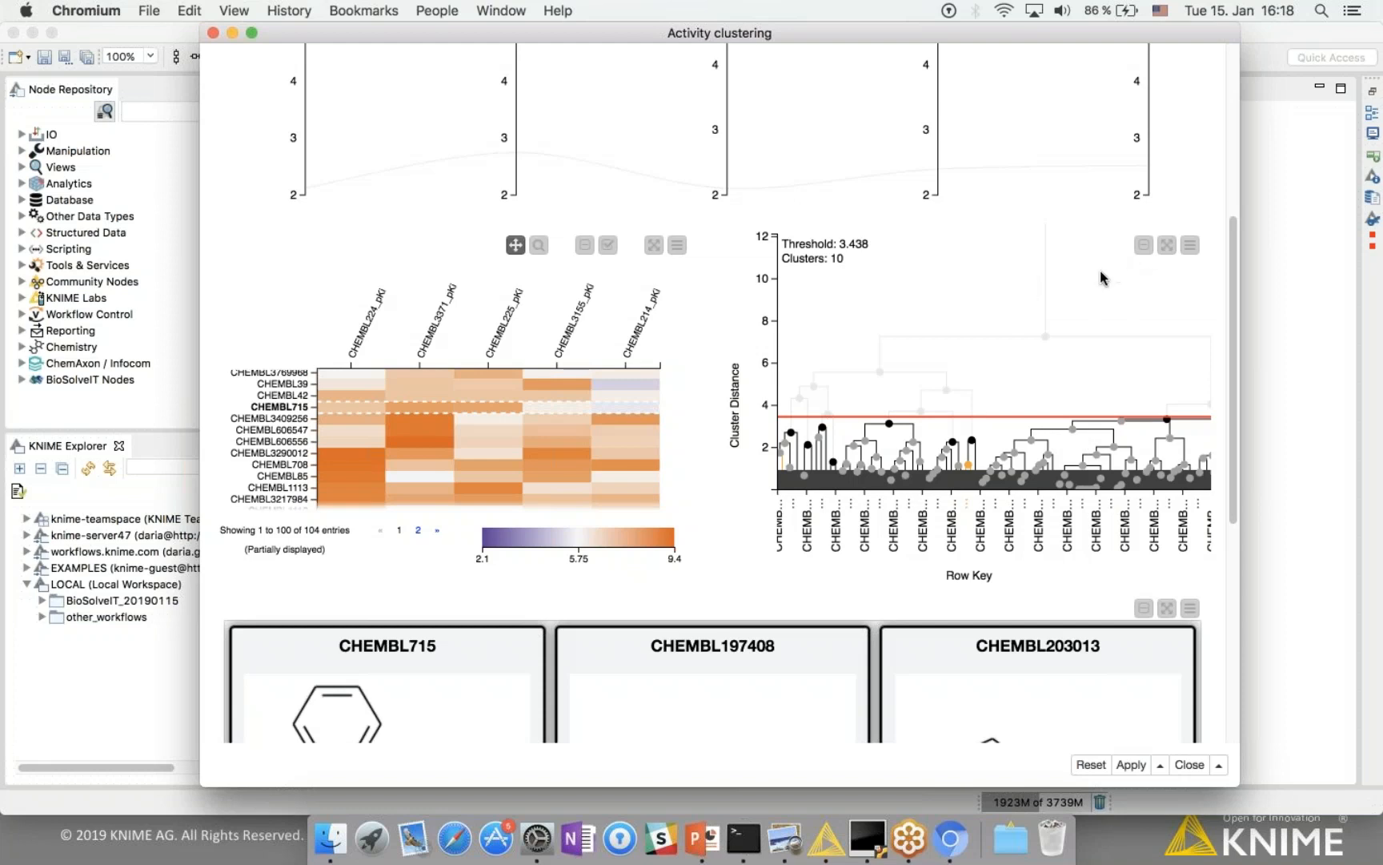
Step: Examine the clusters in the dendrogram and the highlighted branches that contain the selected compounds
{"action": "scroll", "coordinate": [1136, 439], "scroll_direction": "down", "scroll_amount": 2}
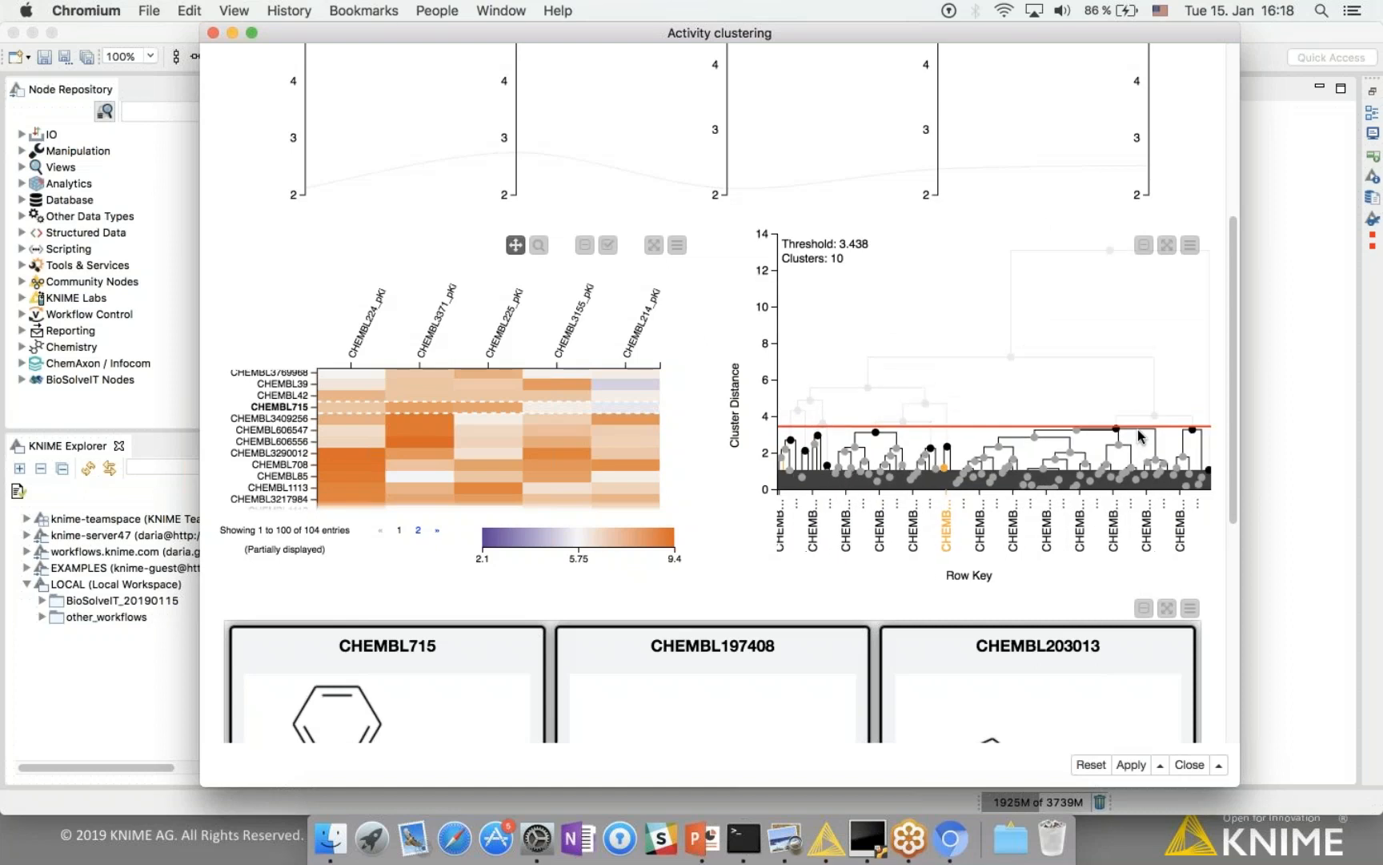
{"action": "scroll", "coordinate": [1139, 436], "scroll_direction": "down", "scroll_amount": 2}
{"action": "scroll", "coordinate": [1128, 422], "scroll_direction": "up", "scroll_amount": 3}
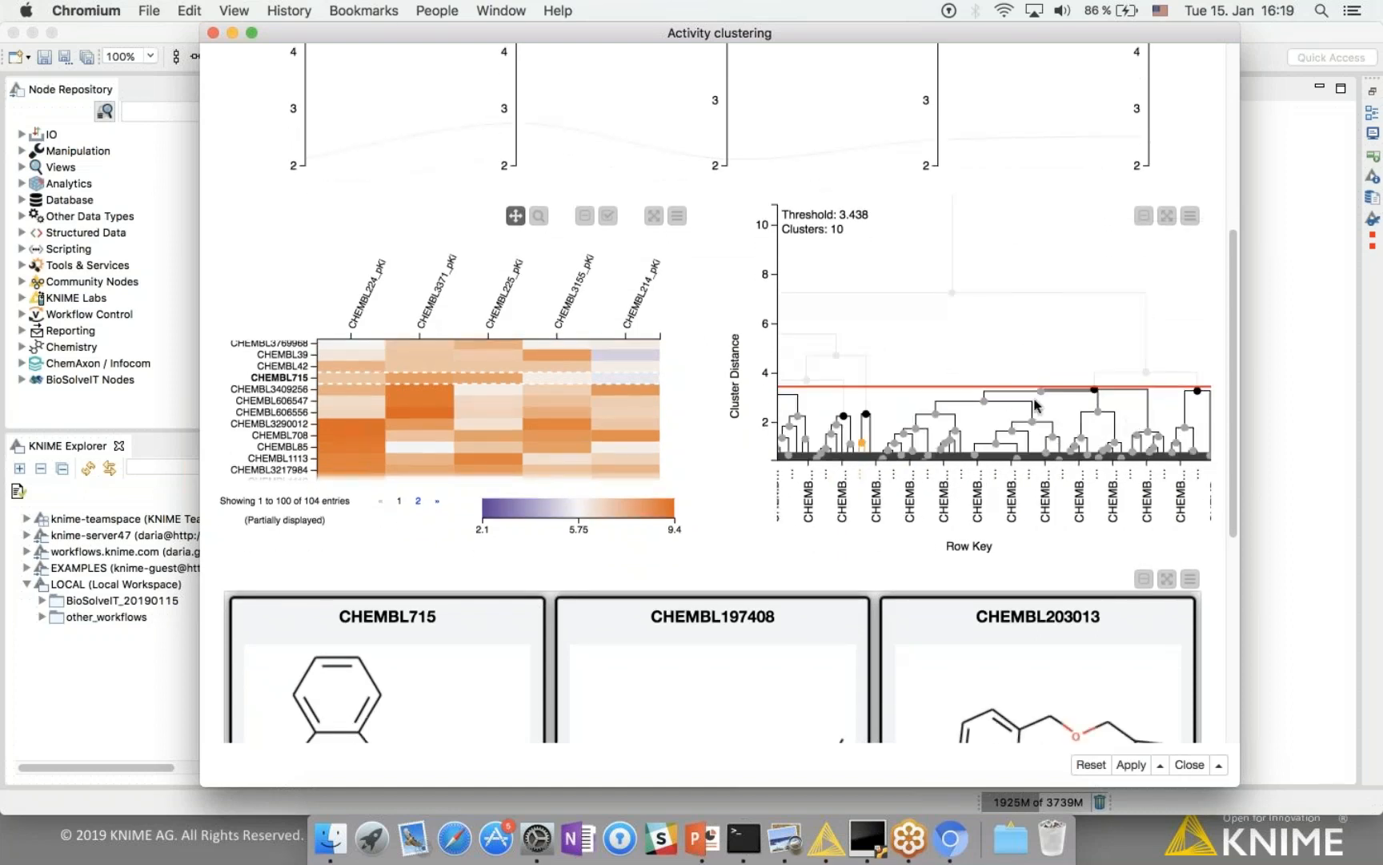
{"action": "left_click_drag", "start_coordinate": [1011, 415], "coordinate": [1052, 402]}
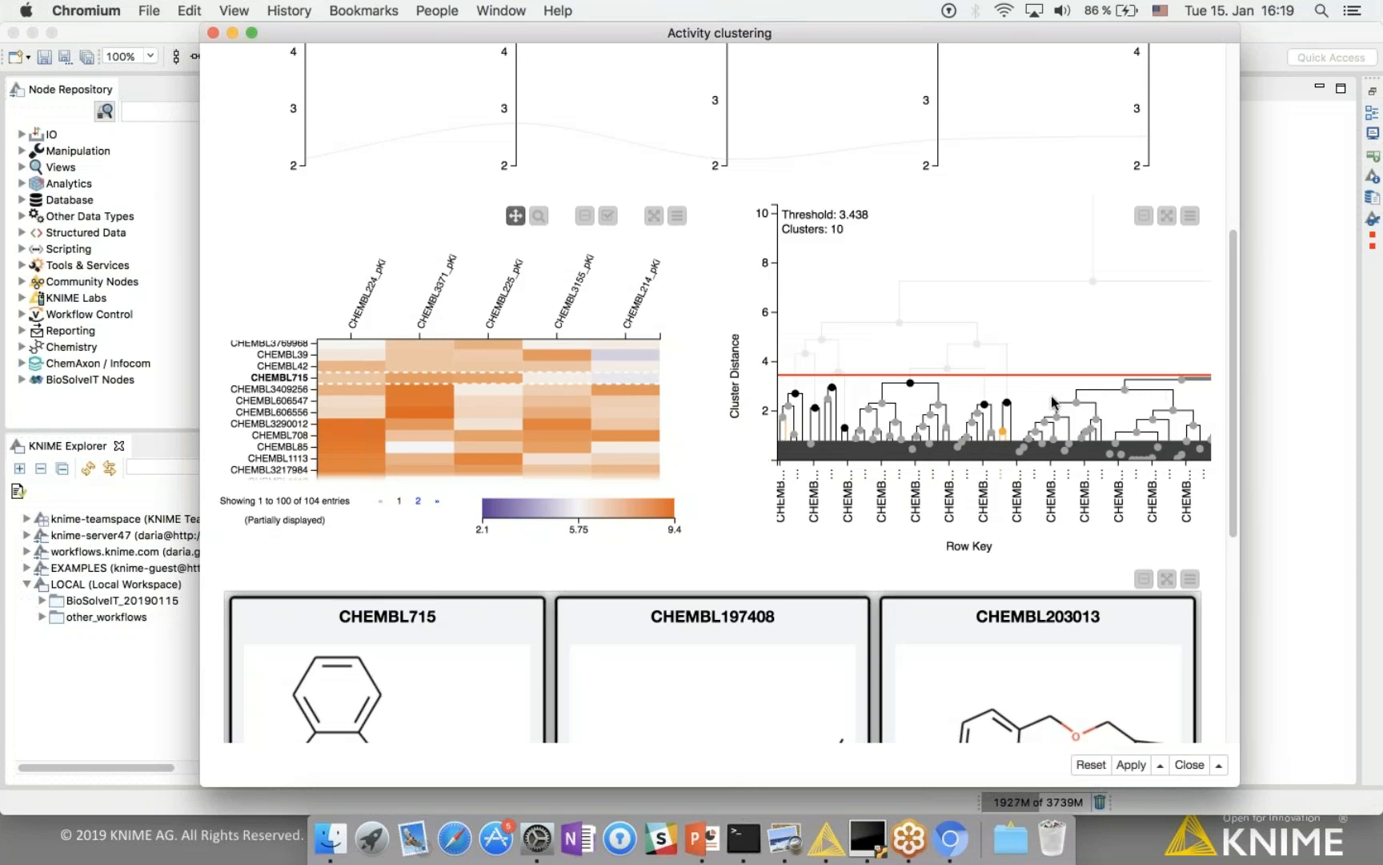
{"action": "scroll", "coordinate": [908, 421], "scroll_direction": "up", "scroll_amount": 1}
{"action": "scroll", "coordinate": [871, 422], "scroll_direction": "up", "scroll_amount": 3}
{"action": "left_click_drag", "start_coordinate": [864, 398], "coordinate": [946, 385]}
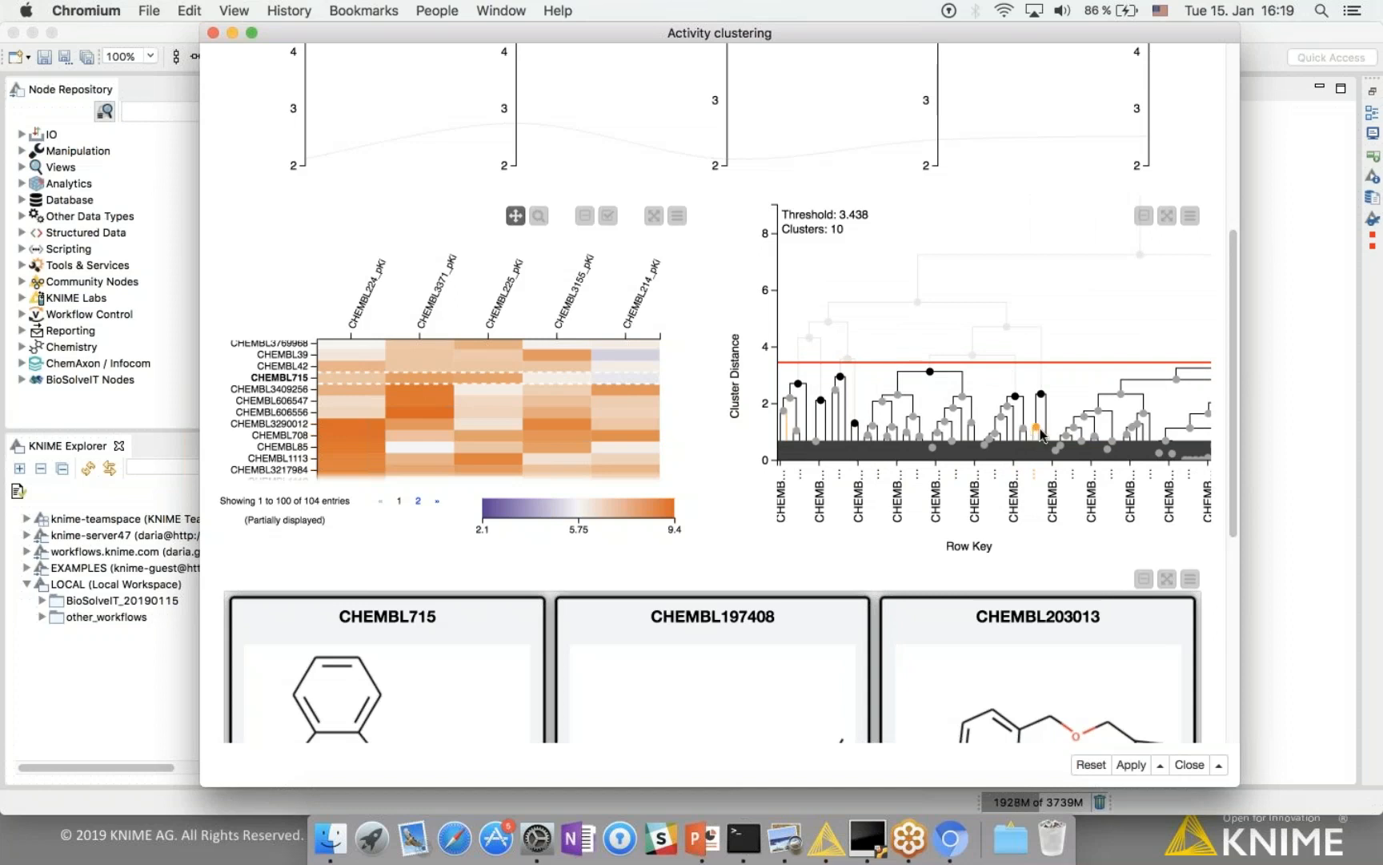
{"action": "scroll", "coordinate": [1058, 410], "scroll_direction": "up", "scroll_amount": 1}
{"action": "scroll", "coordinate": [1062, 407], "scroll_direction": "up", "scroll_amount": 4}
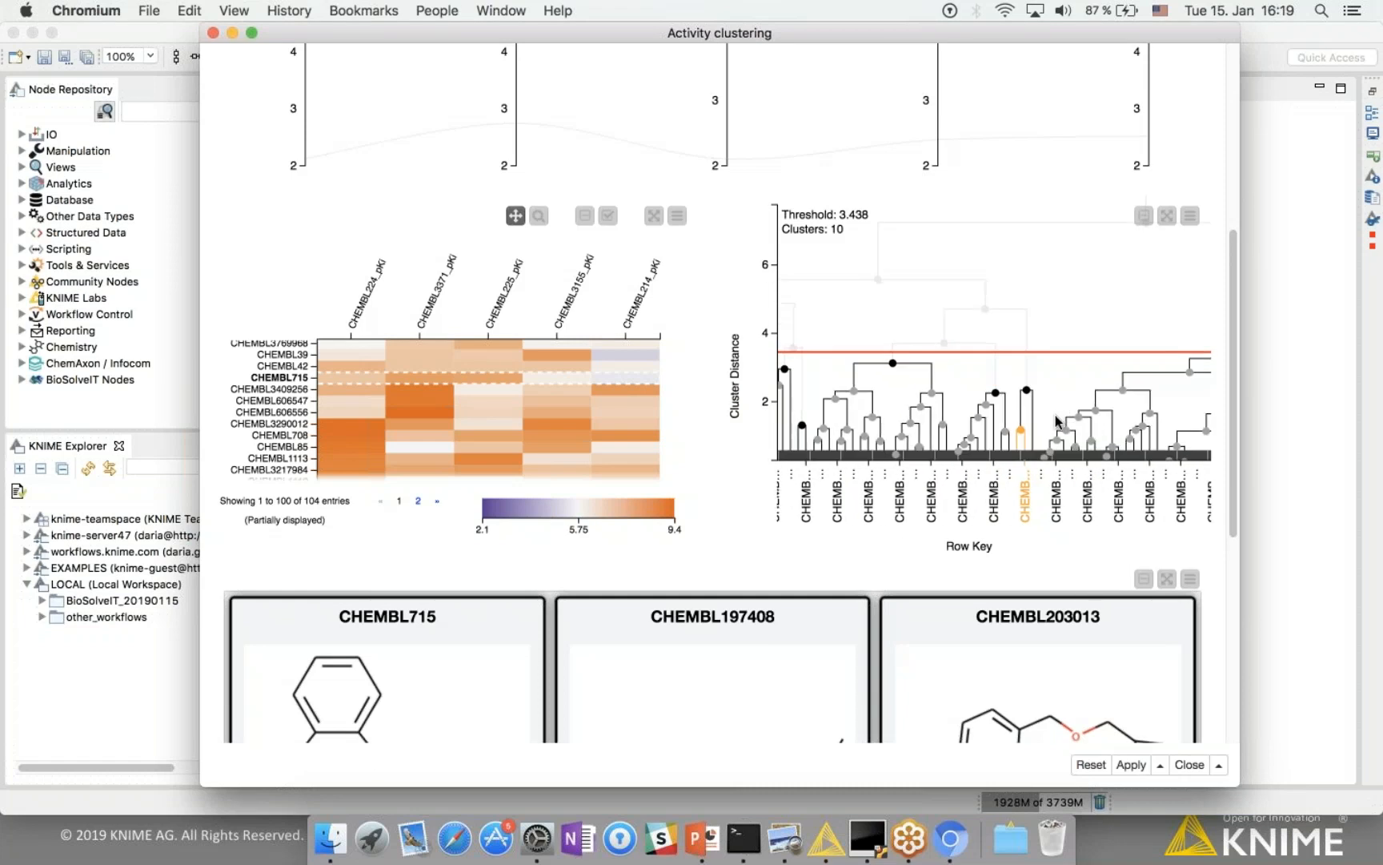
{"action": "scroll", "coordinate": [1058, 418], "scroll_direction": "up", "scroll_amount": 3}
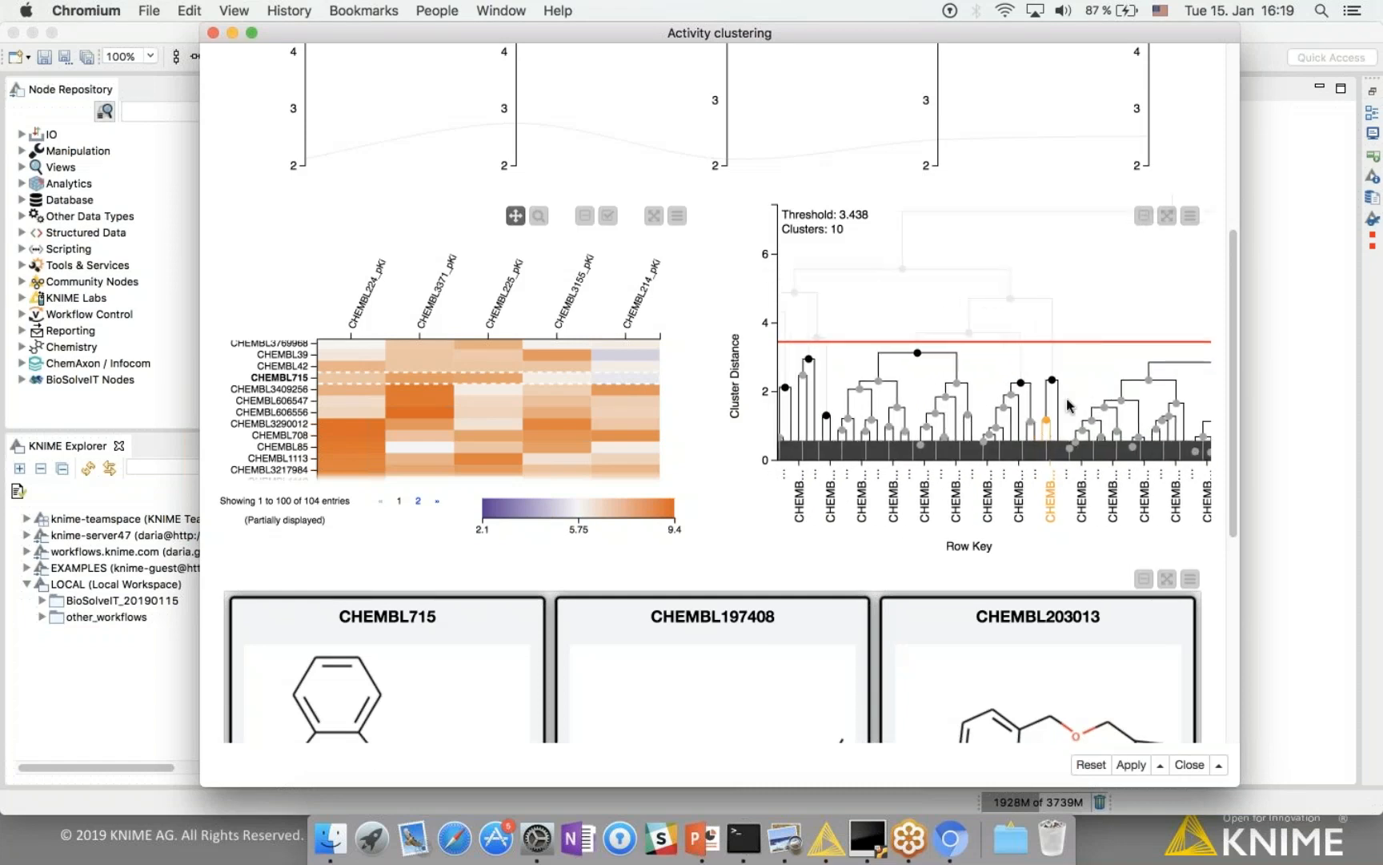
{"action": "scroll", "coordinate": [1040, 408], "scroll_direction": "left", "scroll_amount": 2}
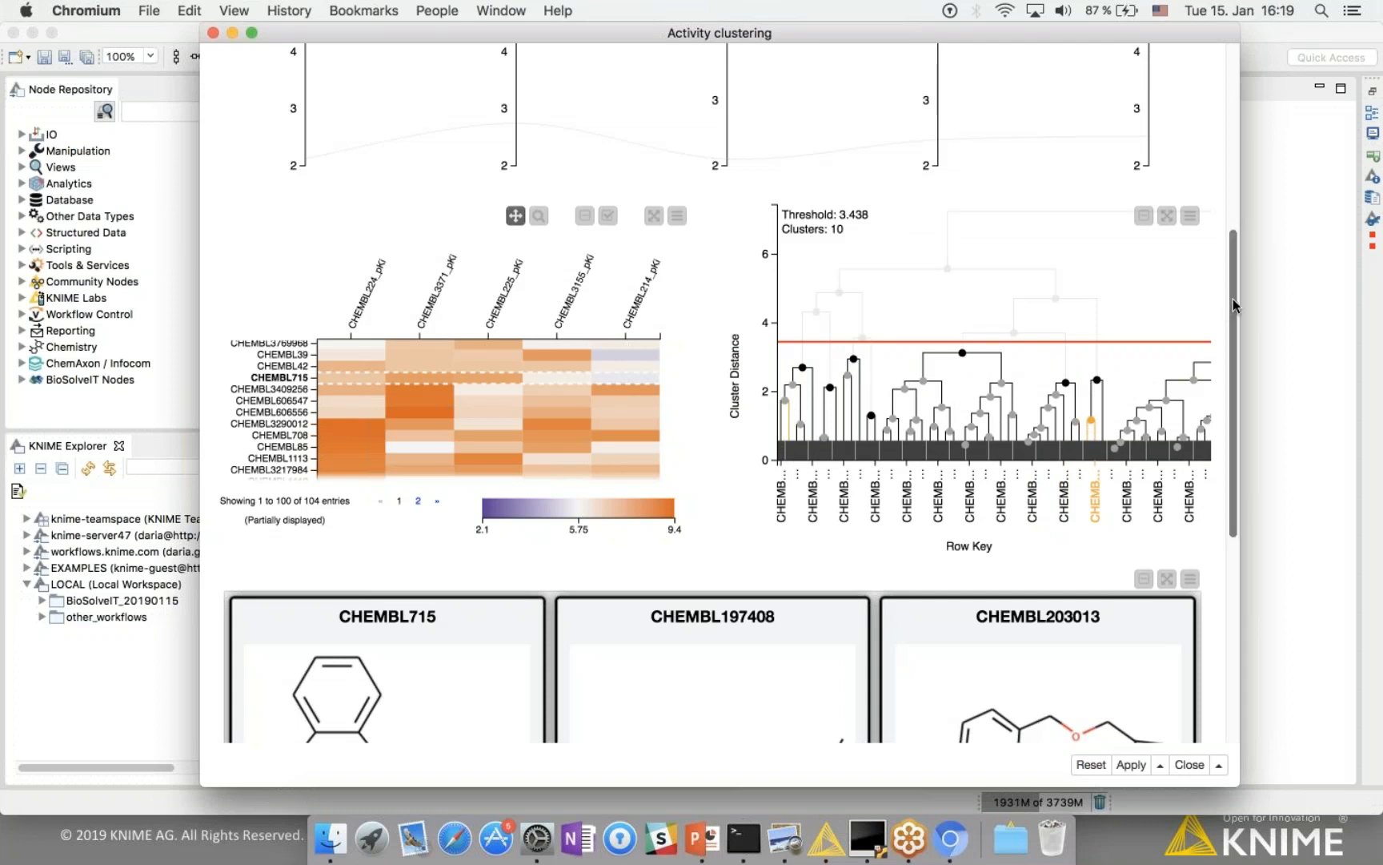
Step: Switch from the interactive view back to the Demo_View_1 workflow and open the contents of the Activity clustering wrapped metanode
{"action": "left_click_drag", "start_coordinate": [1232, 305], "coordinate": [1225, 132]}
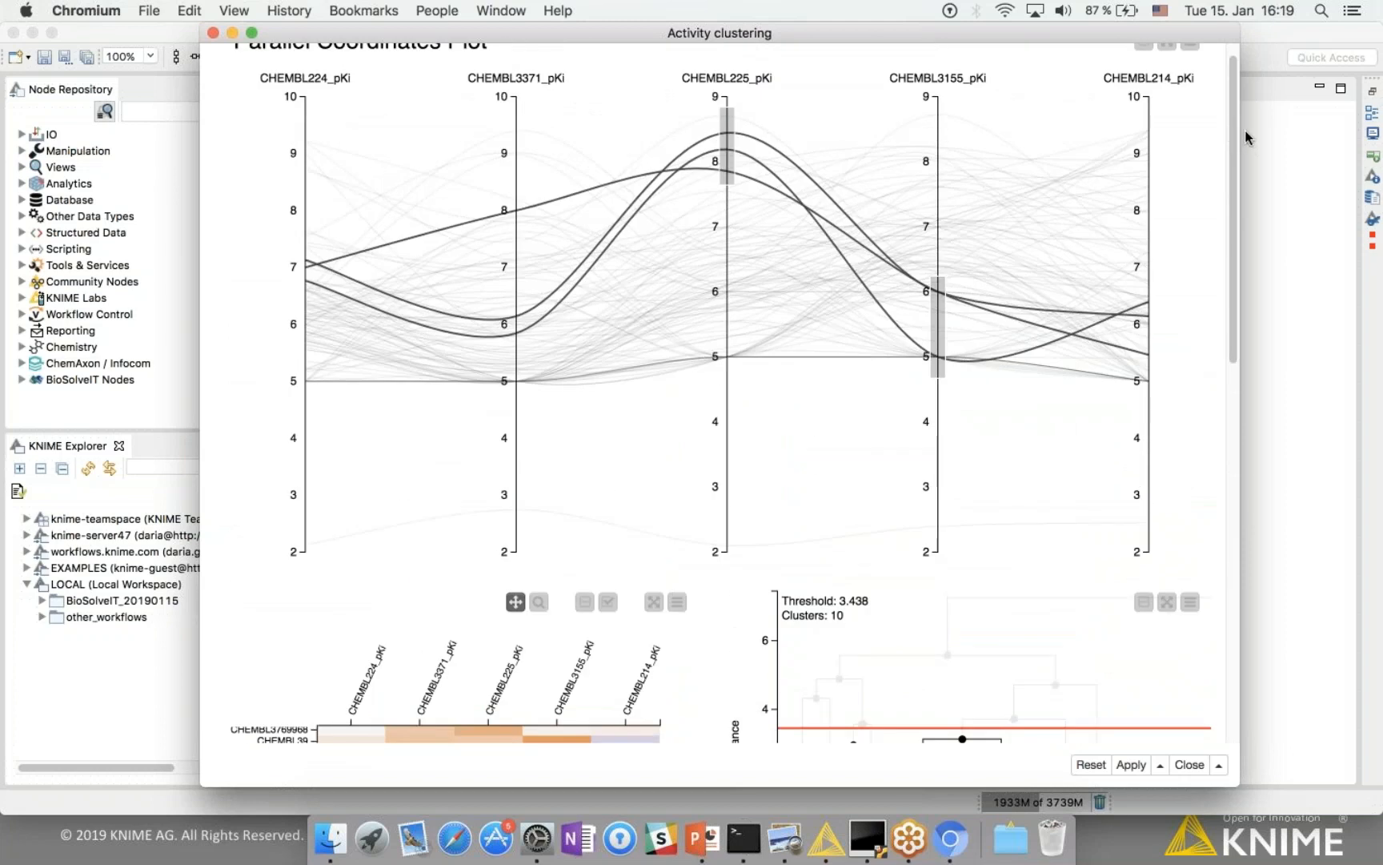
{"action": "left_click", "coordinate": [1281, 233]}
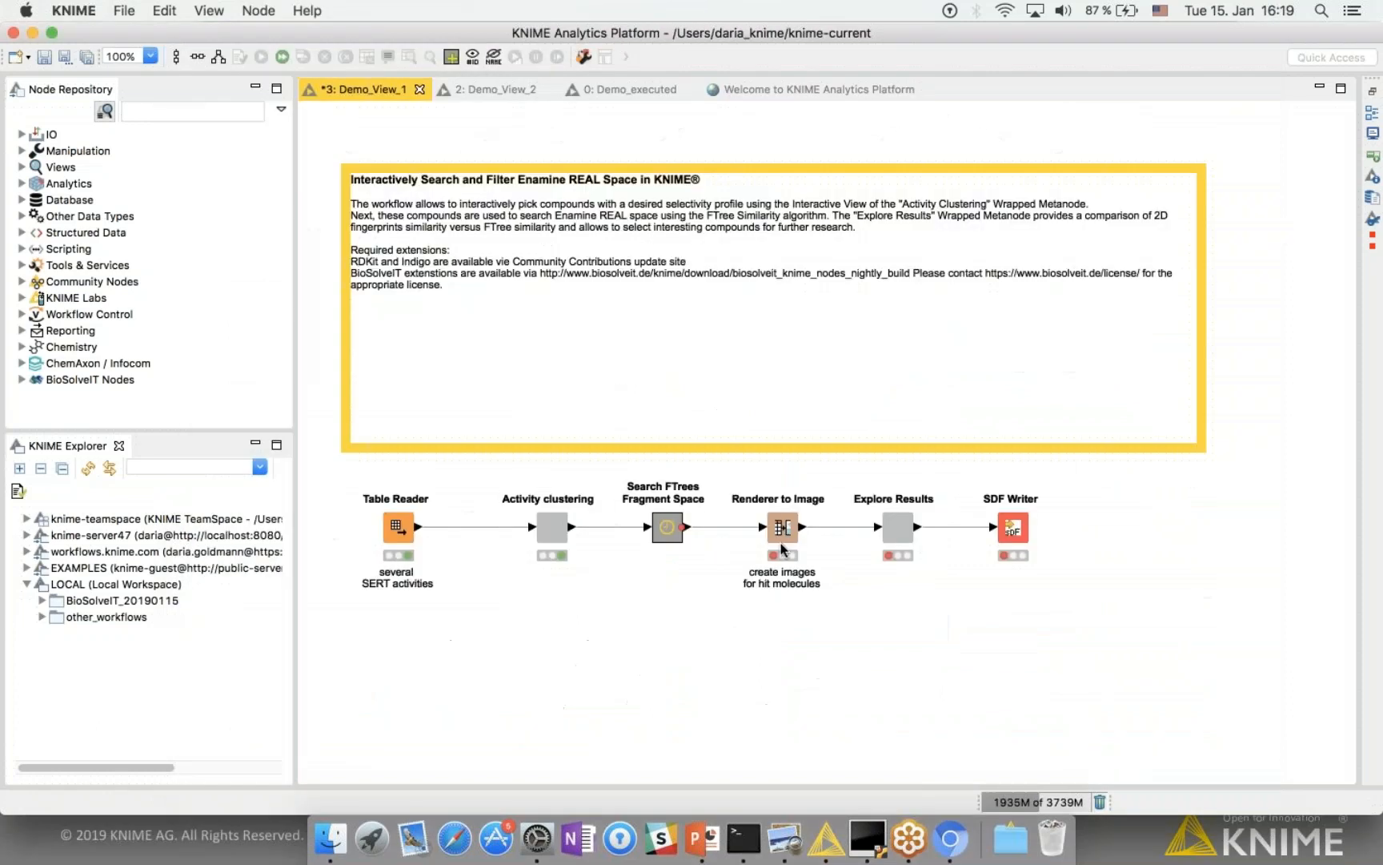
{"action": "double_click", "coordinate": [547, 535]}
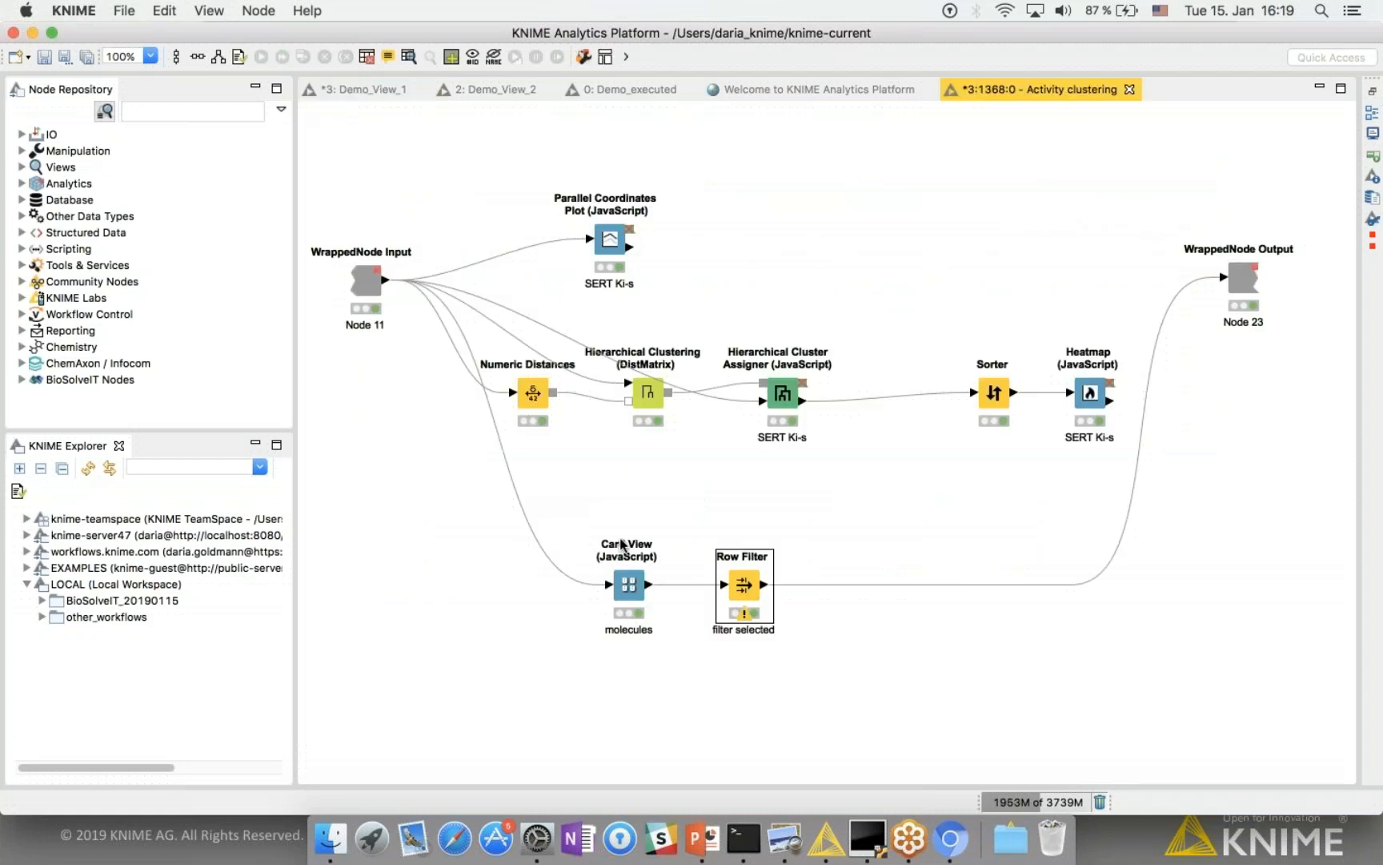
Step: Examine the view nodes inside the metanode: Parallel Coordinates Plot, Card View, Hierarchical Cluster Assigner and Heatmap
{"action": "left_click", "coordinate": [1039, 530]}
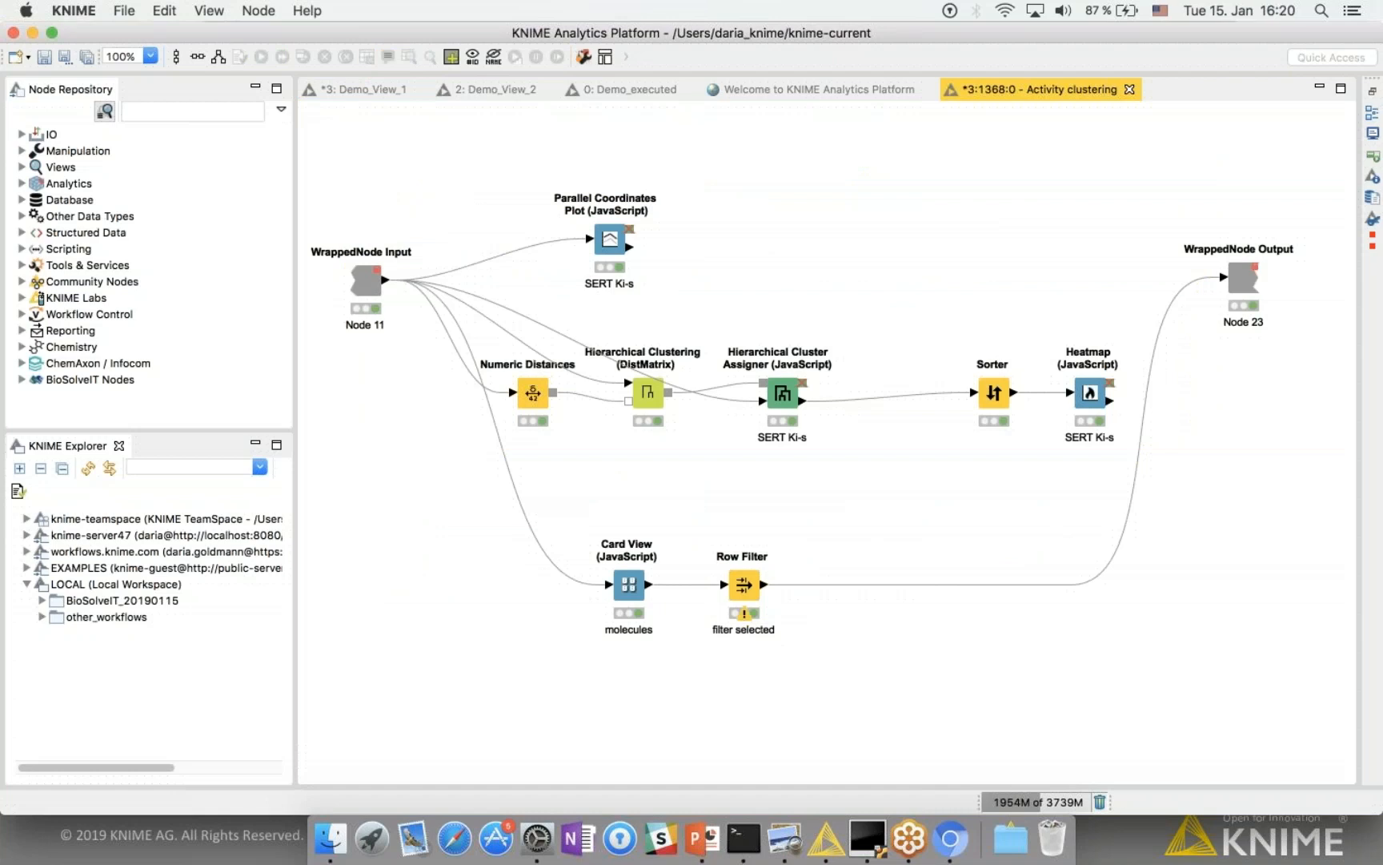
{"action": "left_click", "coordinate": [621, 240]}
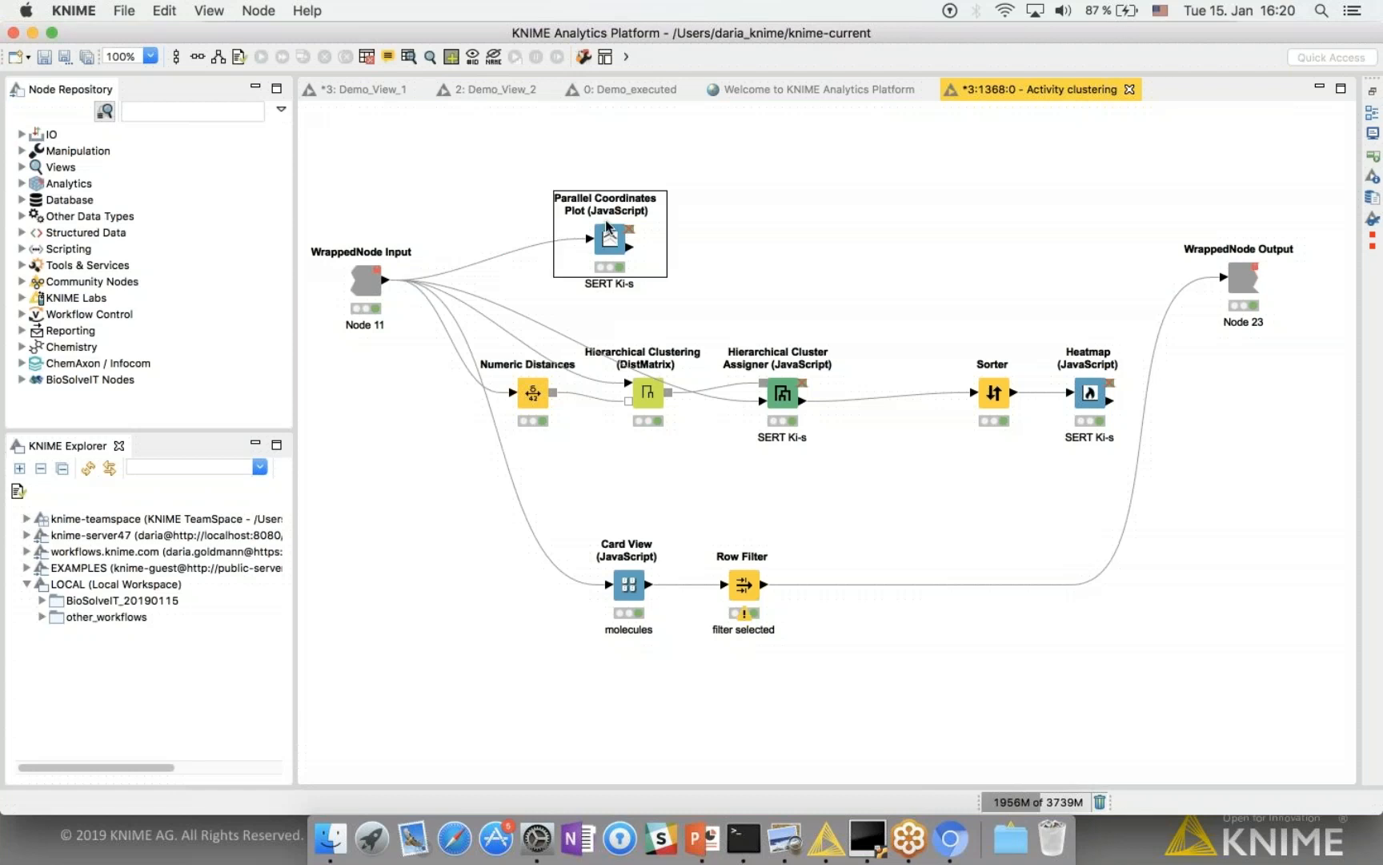
{"action": "left_click", "coordinate": [629, 607]}
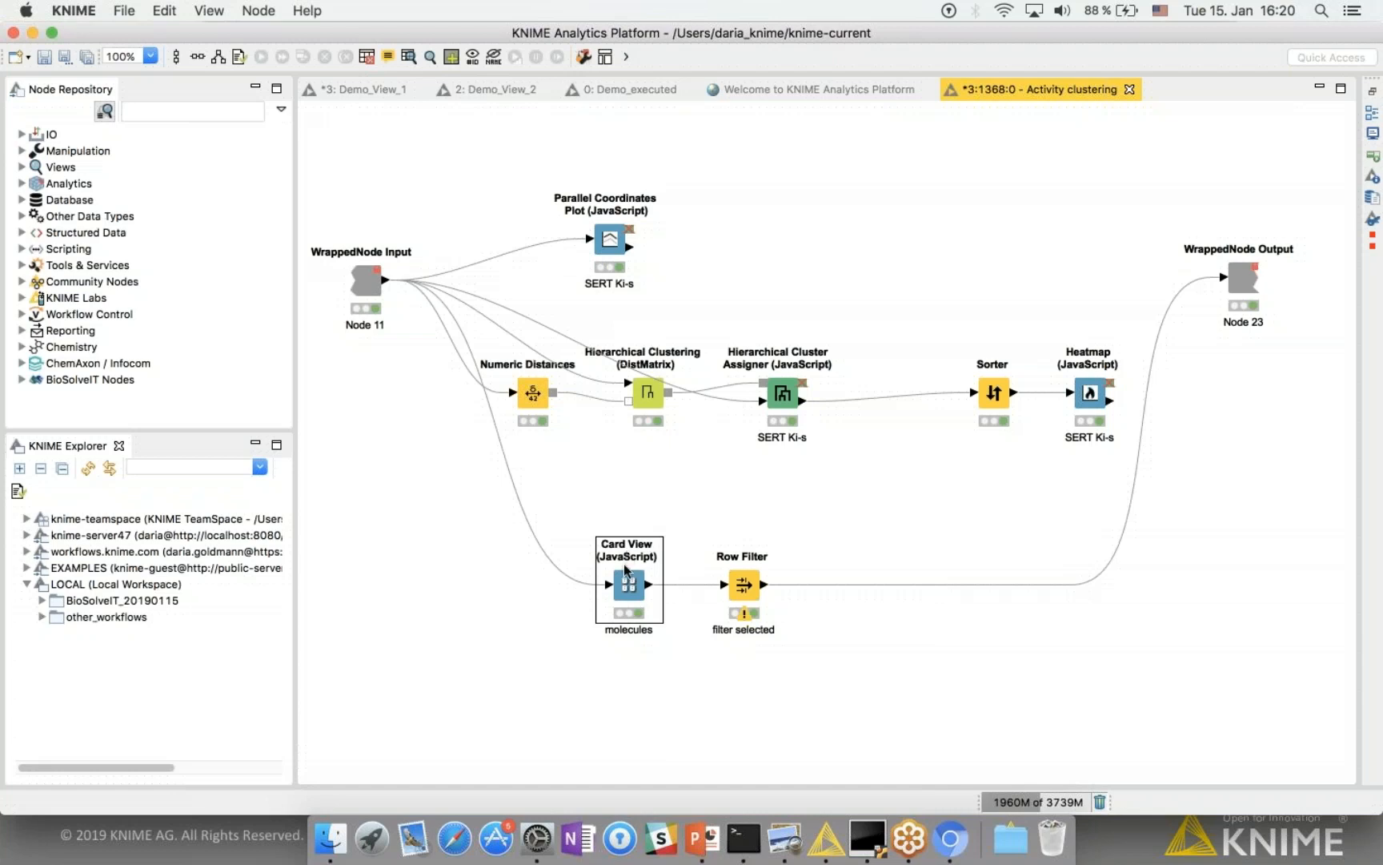
{"action": "left_click", "coordinate": [786, 389]}
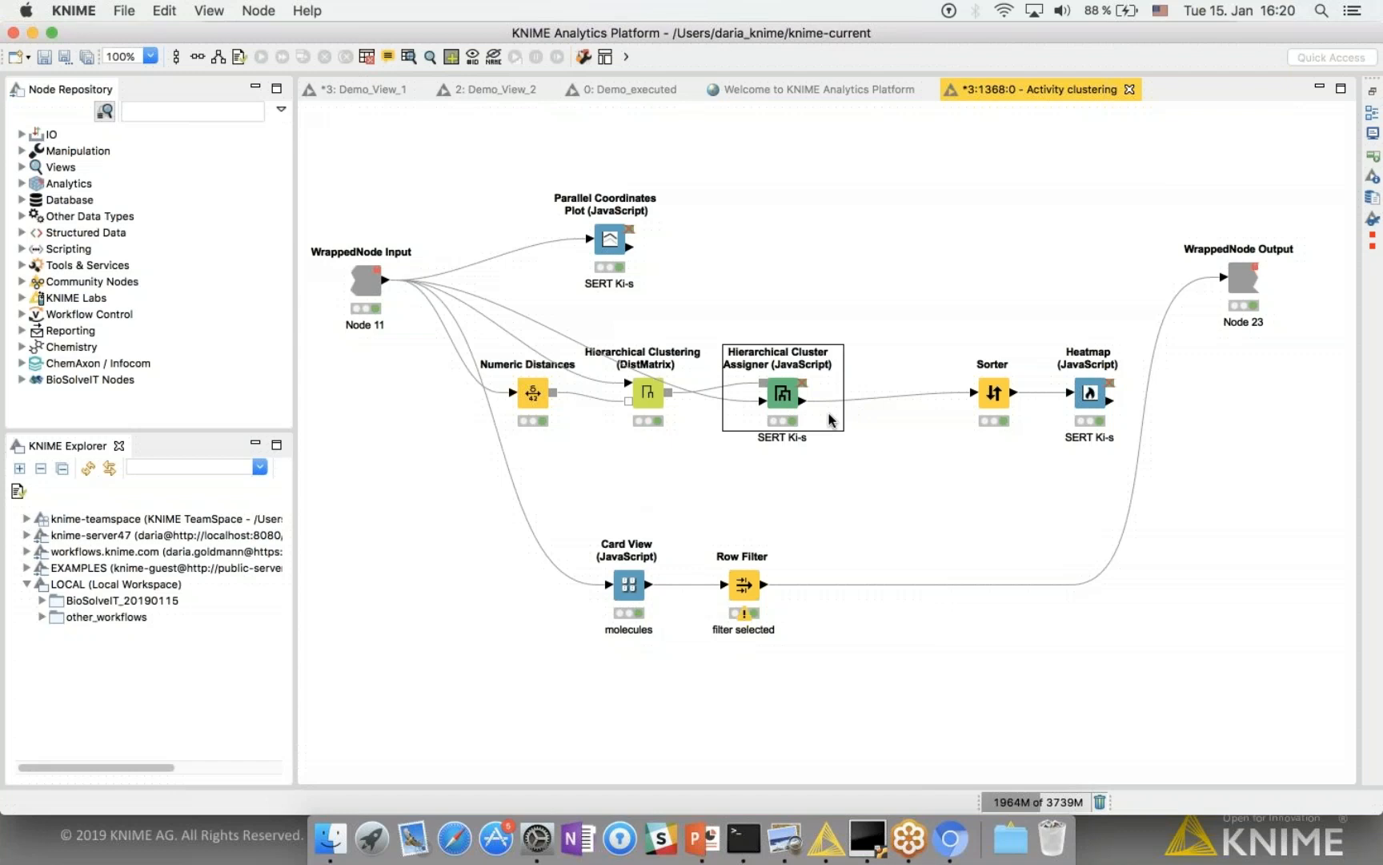
{"action": "left_click", "coordinate": [1094, 402]}
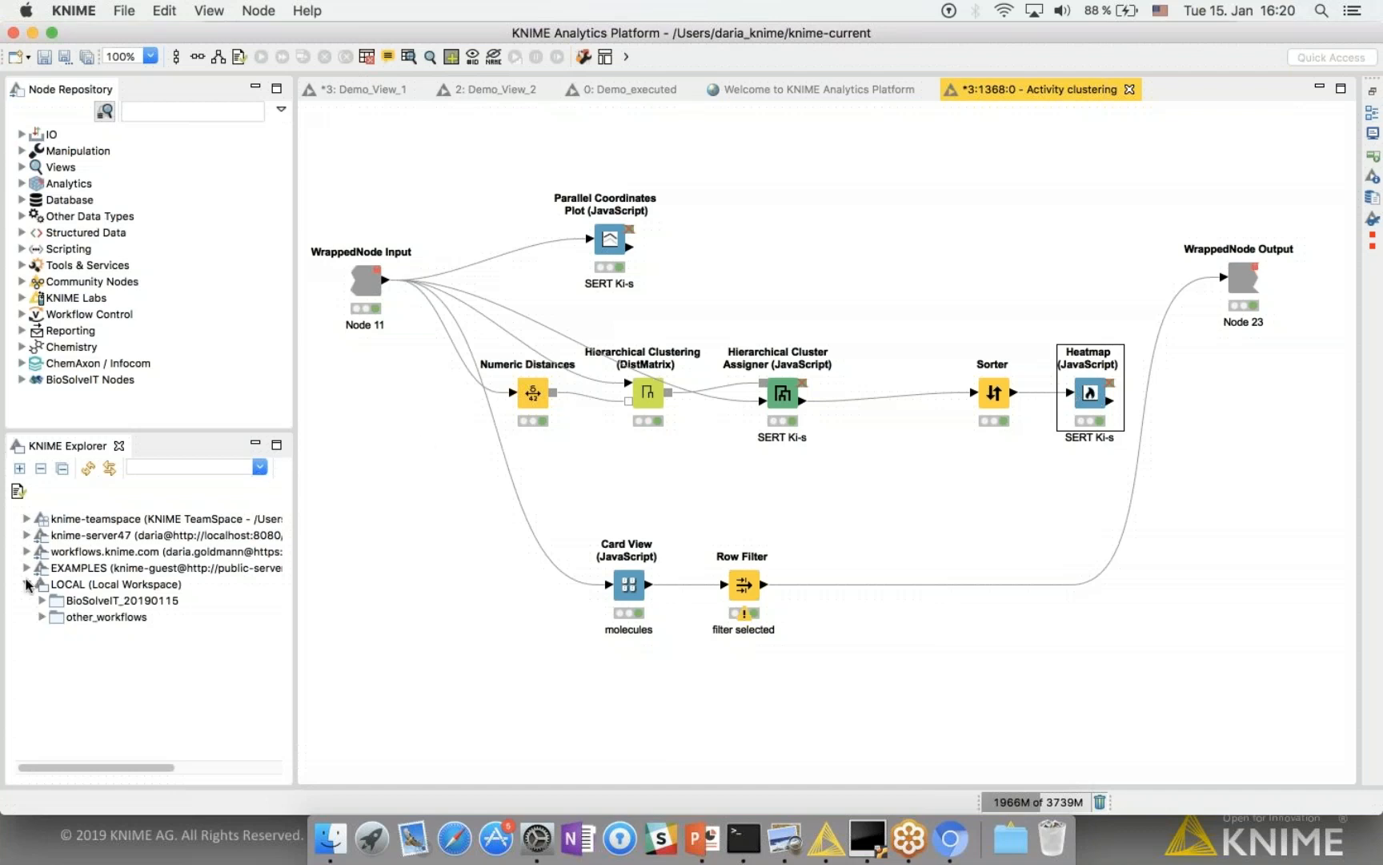
Step: Open the Build_the_view workflow from the BioSolveIT_20190115 folder of the local workspace
{"action": "left_click", "coordinate": [42, 602]}
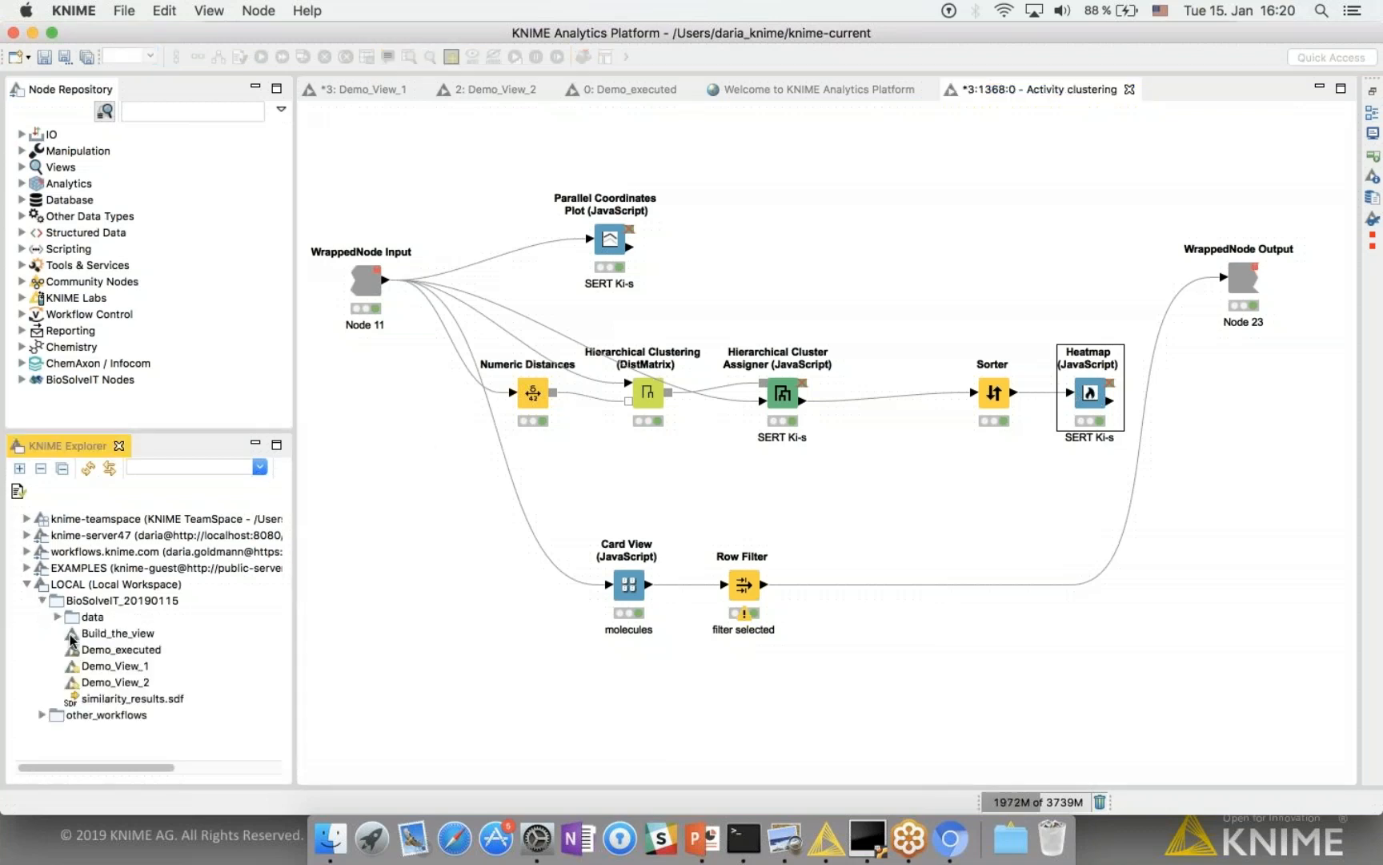
{"action": "double_click", "coordinate": [106, 634]}
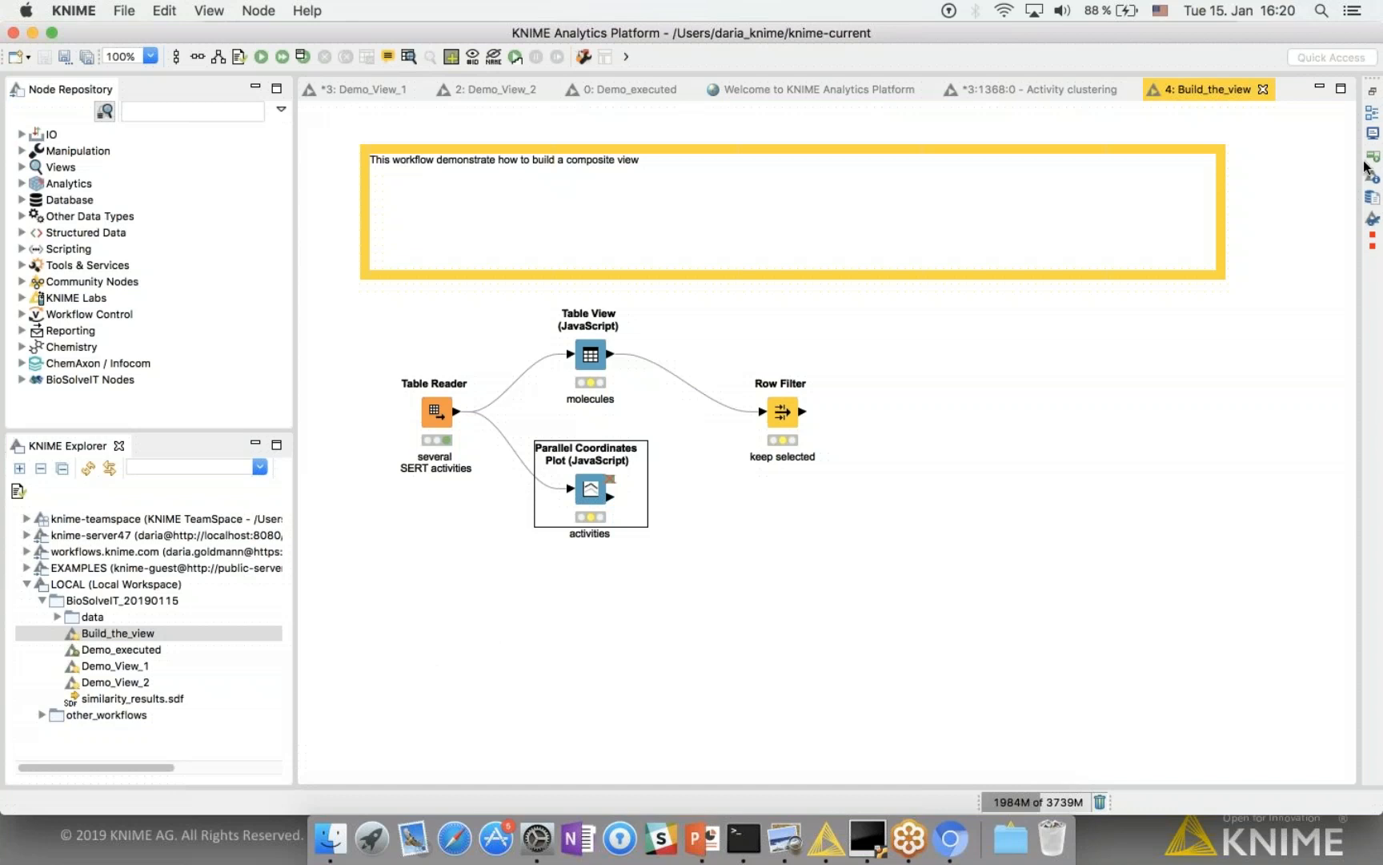
{"action": "left_click", "coordinate": [1369, 134]}
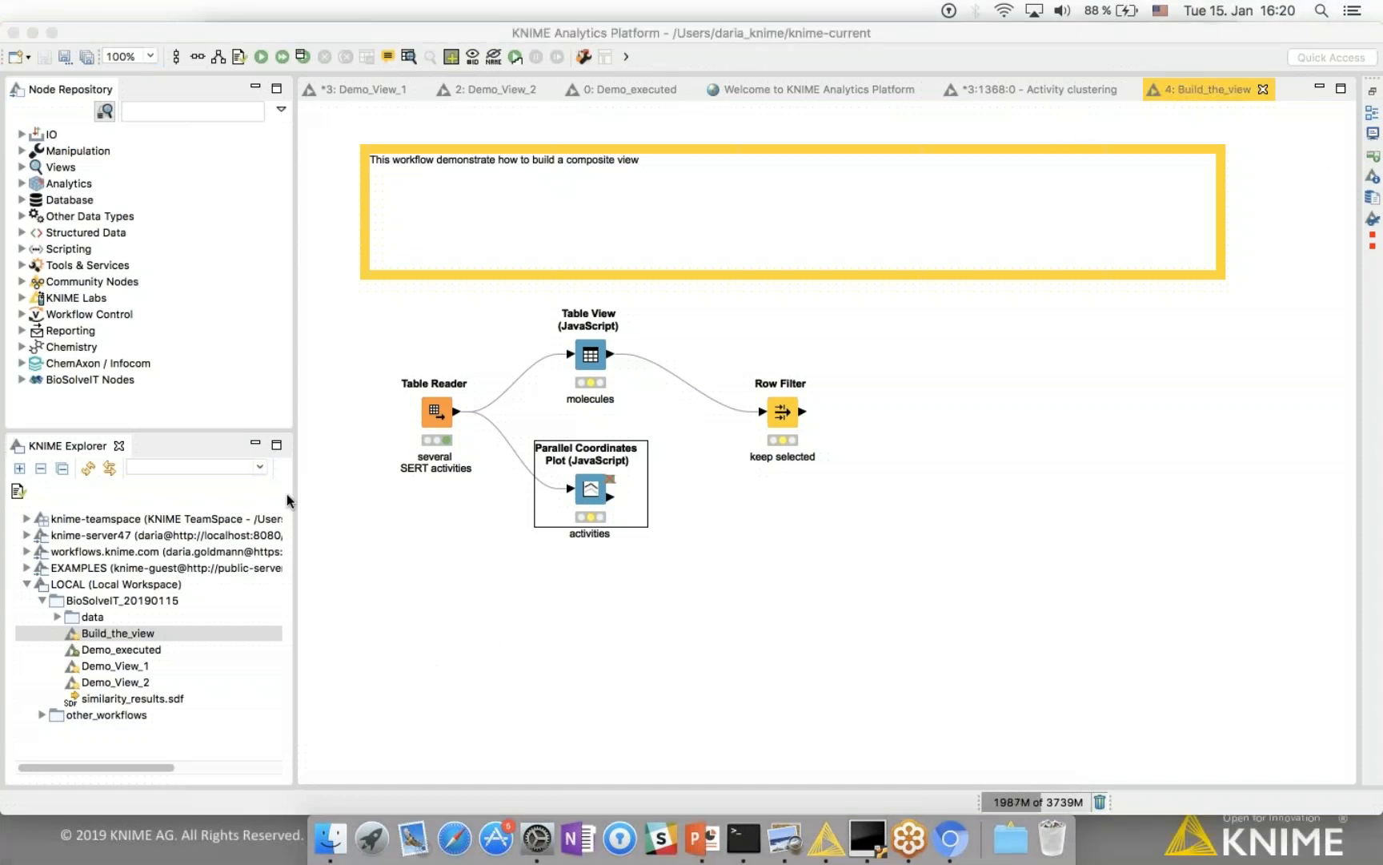
Step: Examine the molecules and activity columns in the Table Reader node's output table and close it
{"action": "left_click", "coordinate": [439, 411]}
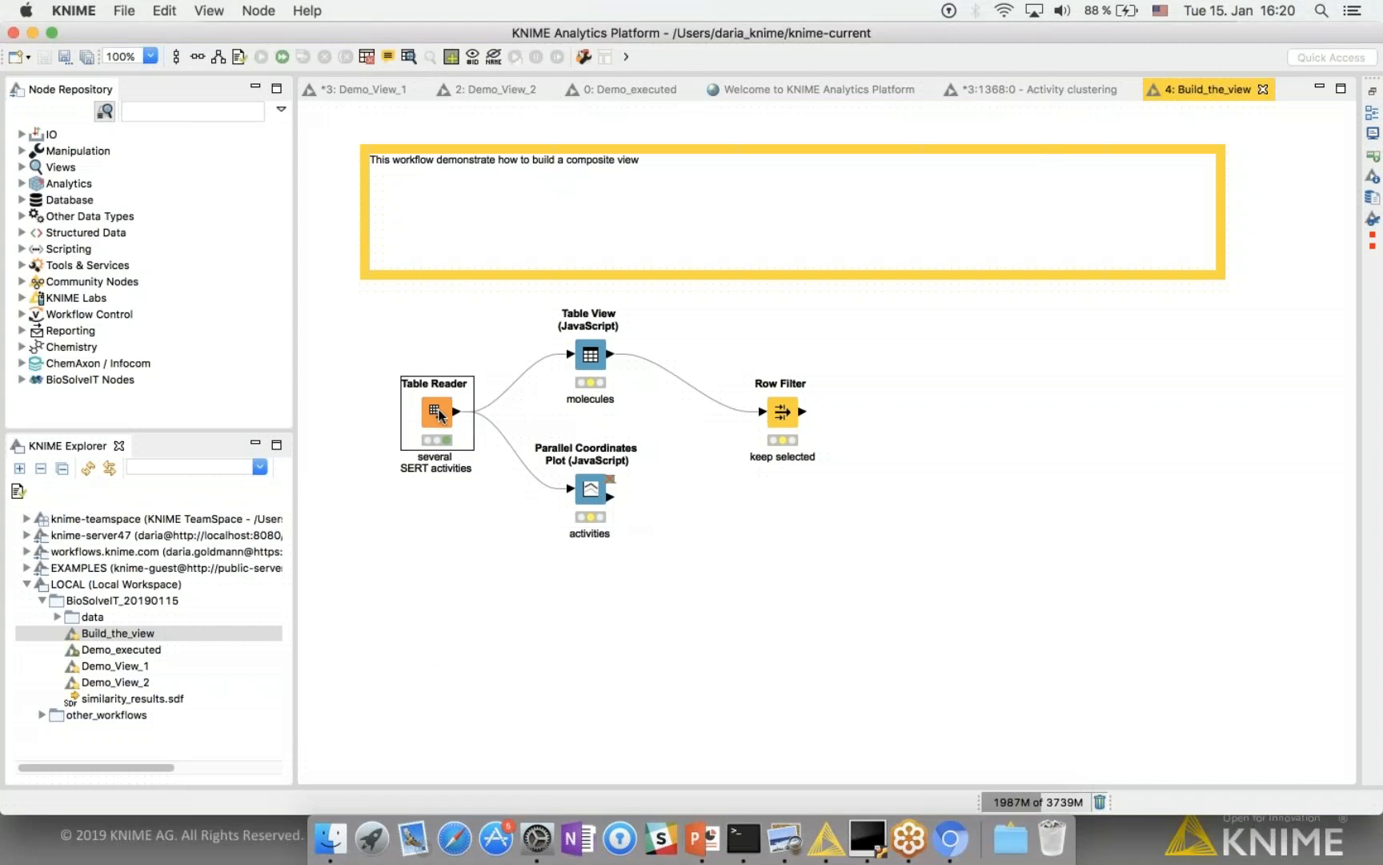
{"action": "right_click", "coordinate": [435, 415]}
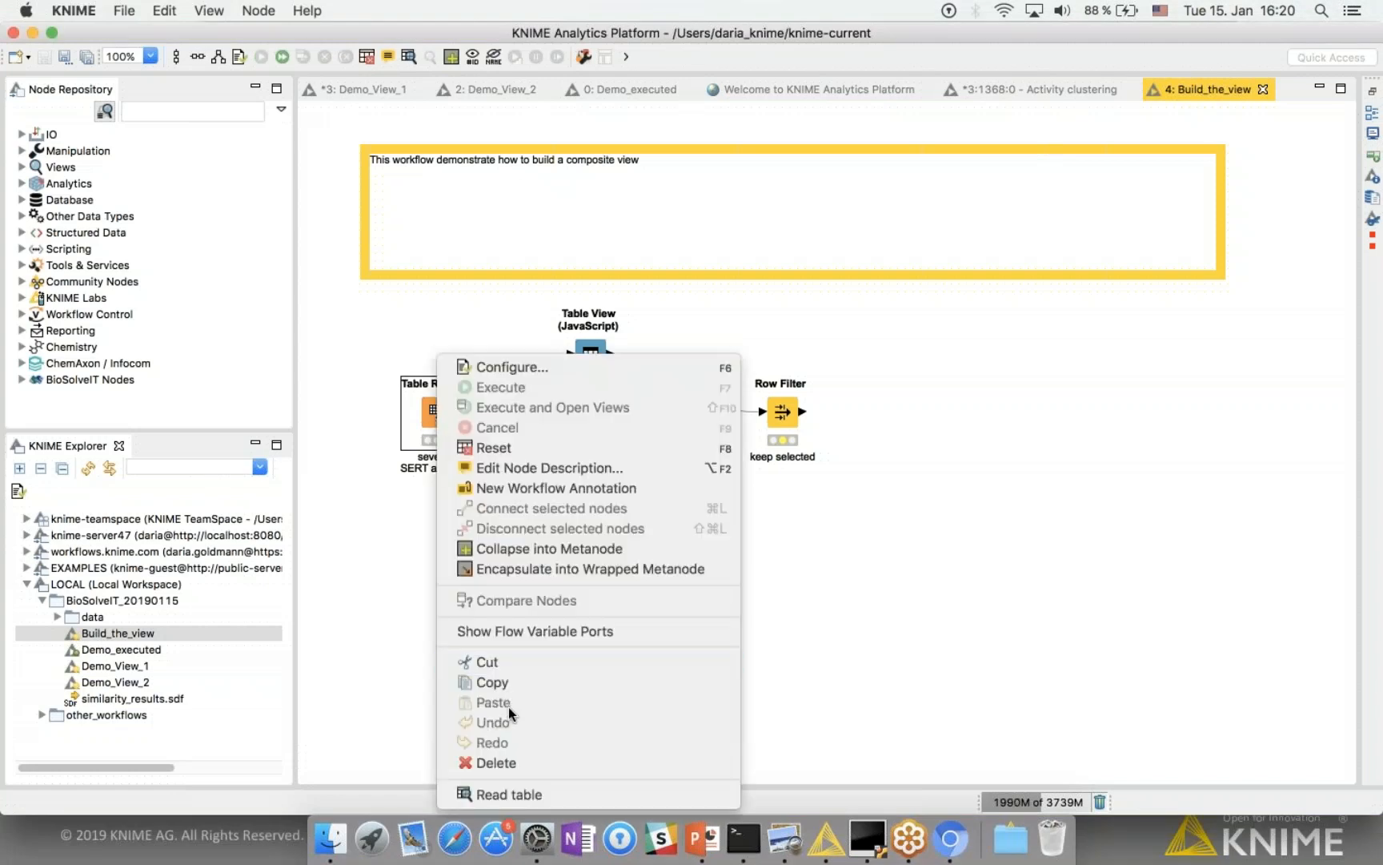
{"action": "left_click", "coordinate": [507, 792]}
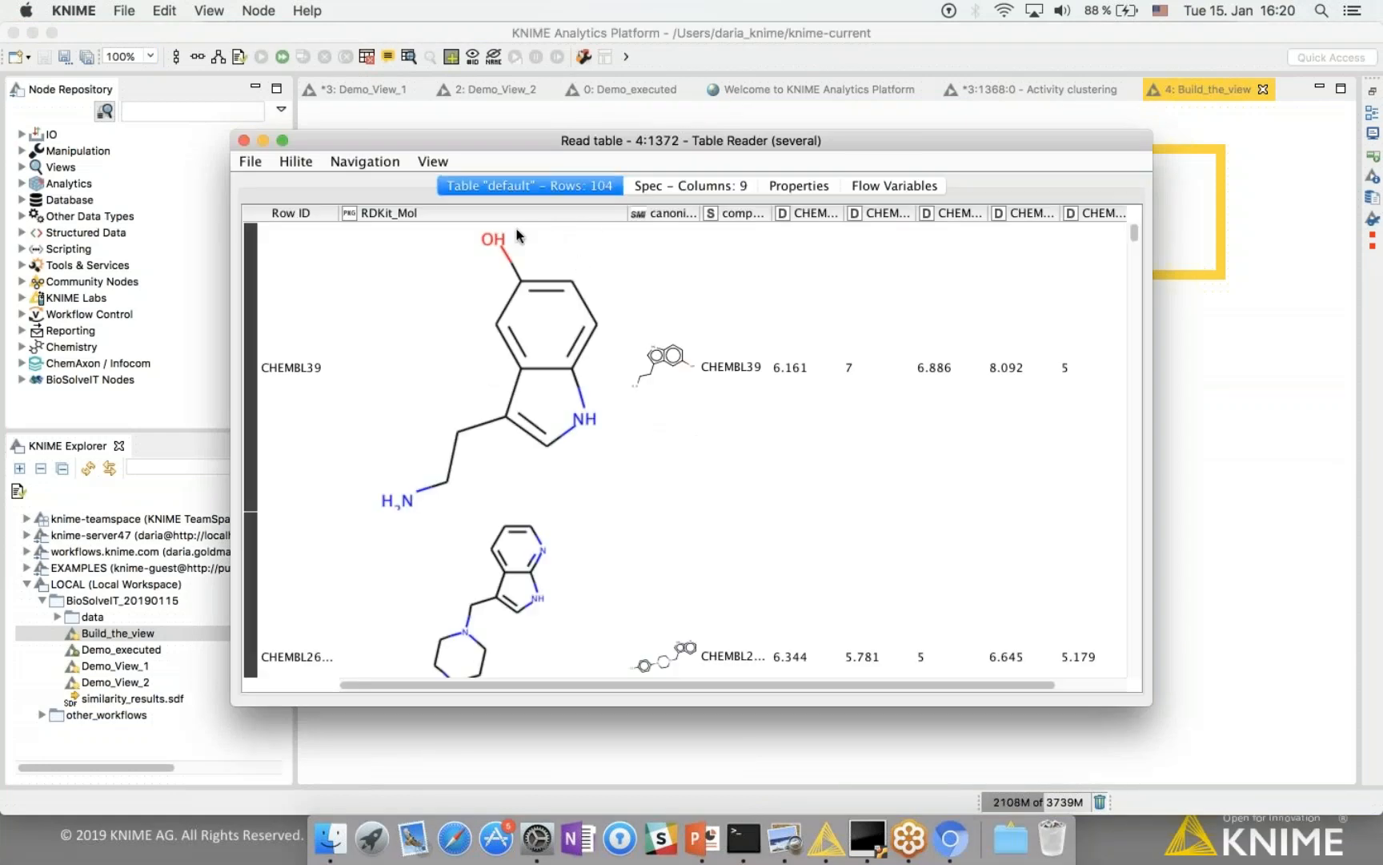
{"action": "left_click", "coordinate": [243, 141]}
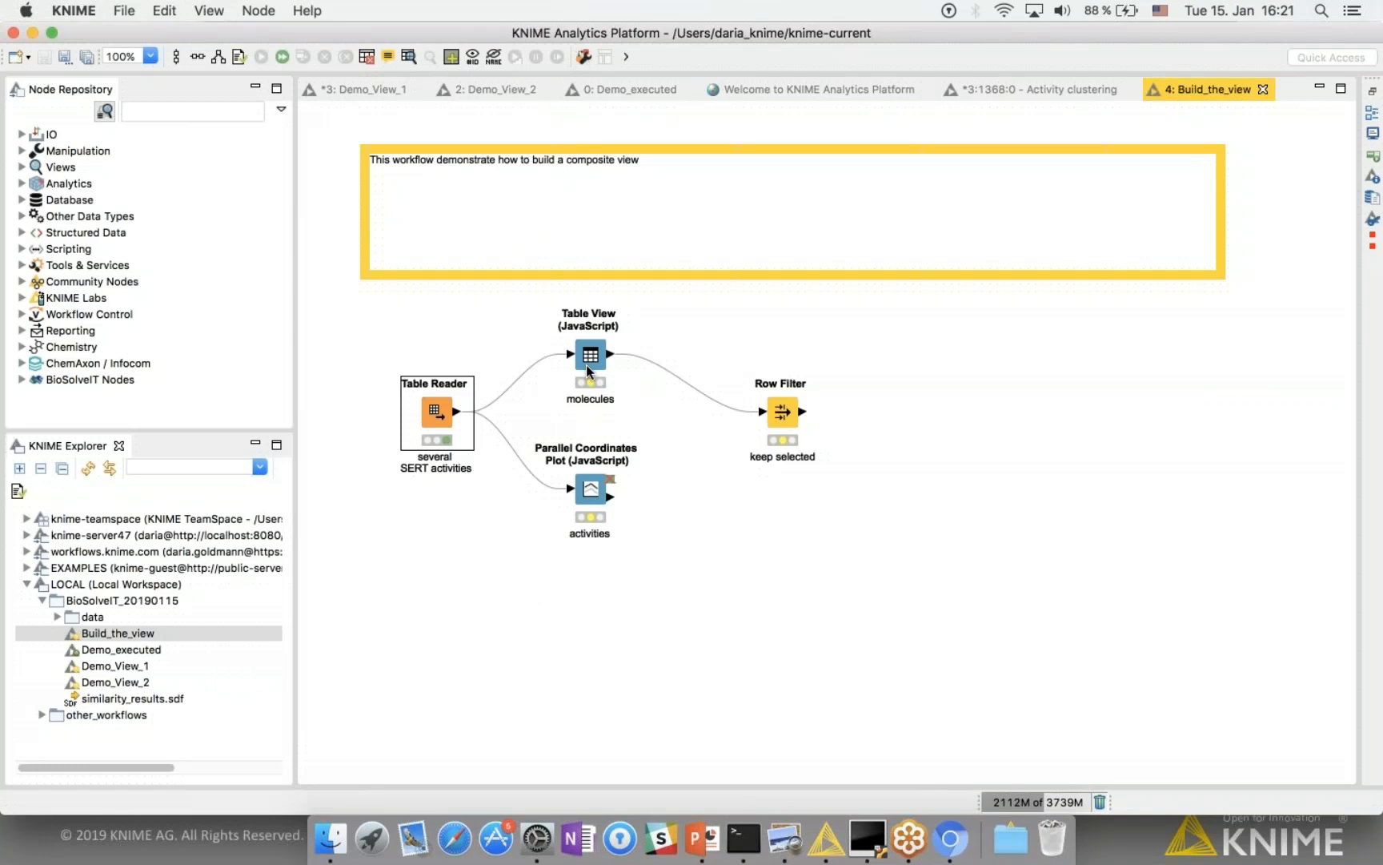
Step: Execute the Table View and Parallel Coordinates Plot nodes one after the other and examine each node's interactive view
{"action": "left_click", "coordinate": [588, 365]}
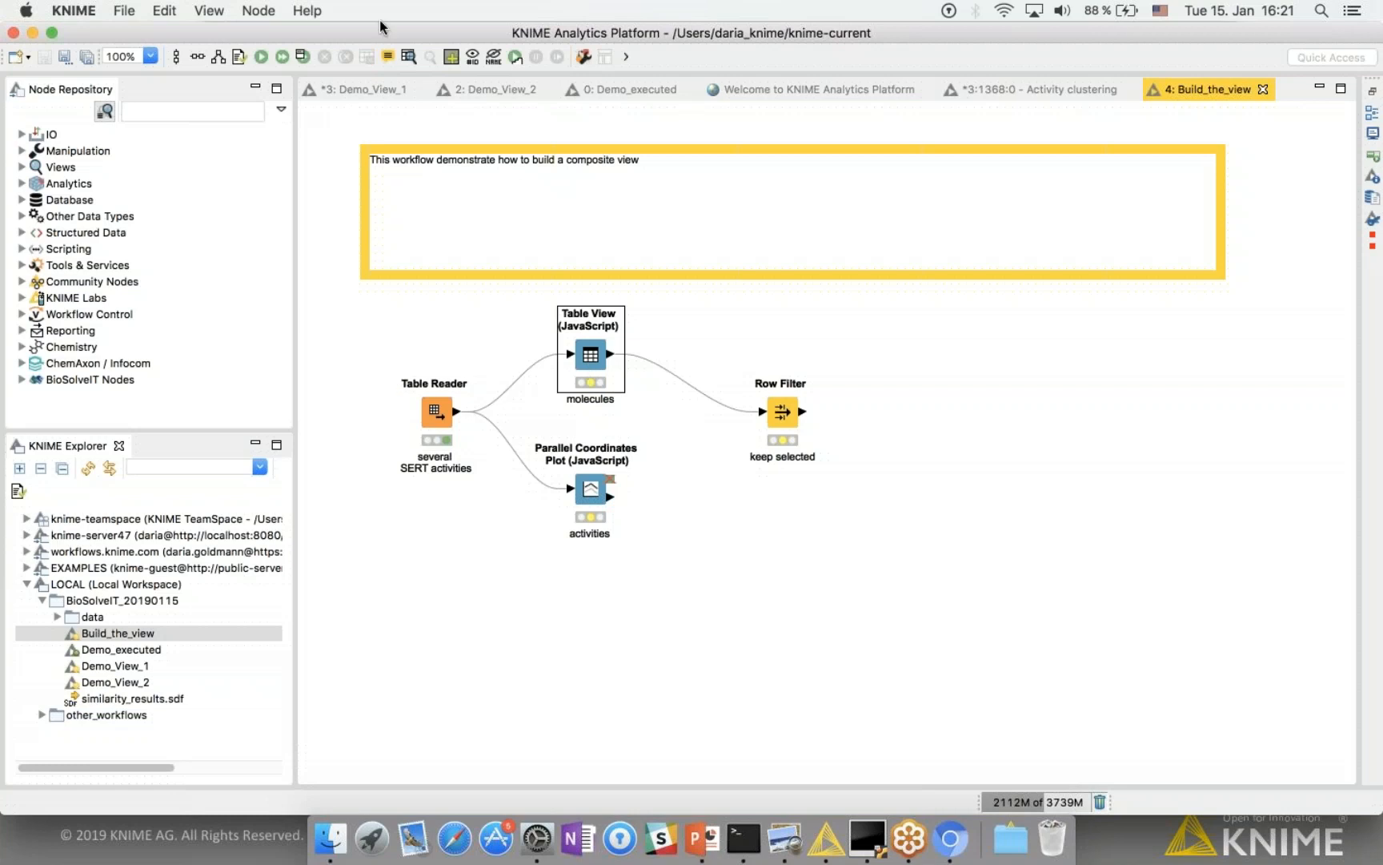
{"action": "left_click", "coordinate": [299, 54]}
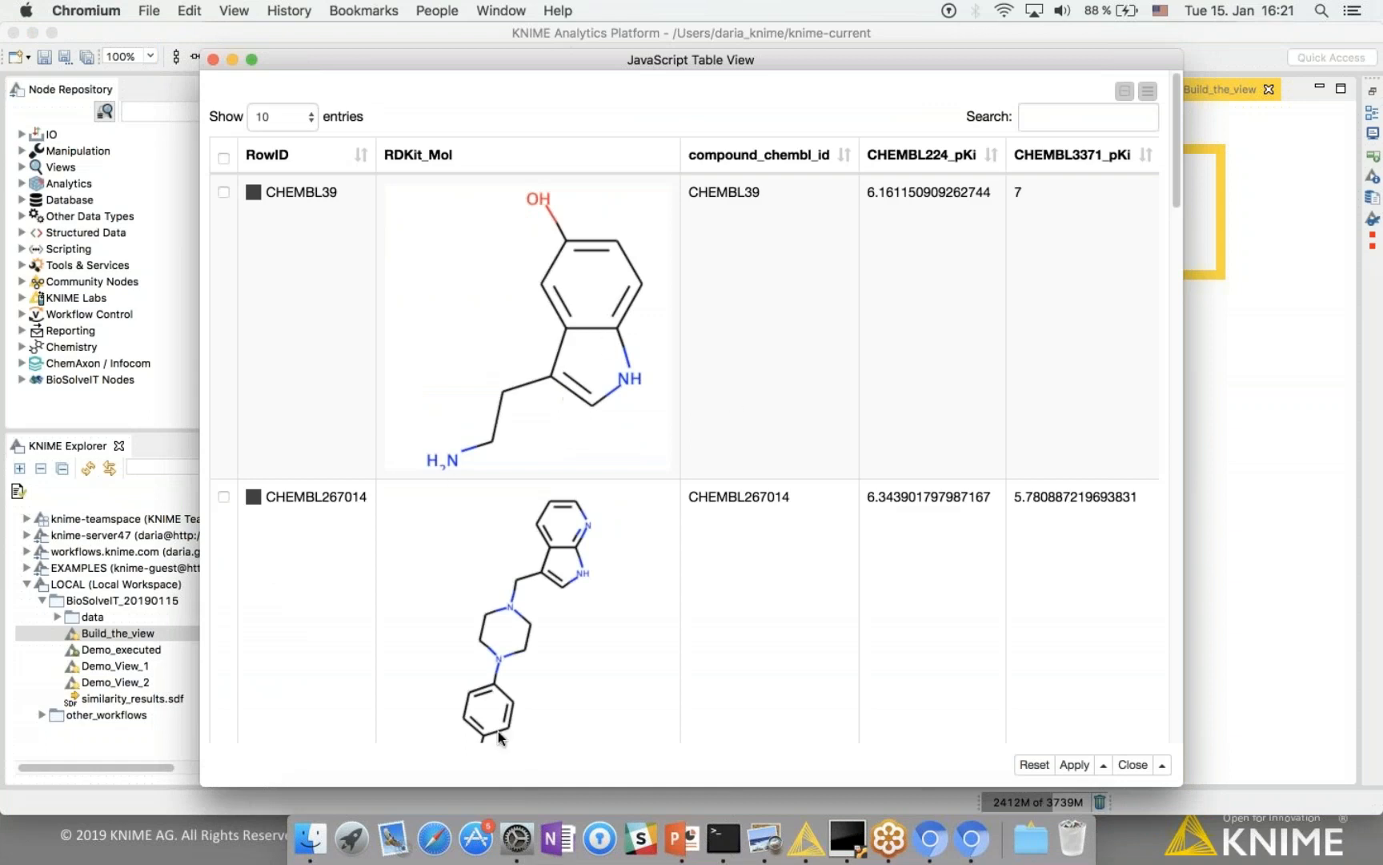
{"action": "scroll", "coordinate": [645, 519], "scroll_direction": "right", "scroll_amount": 6}
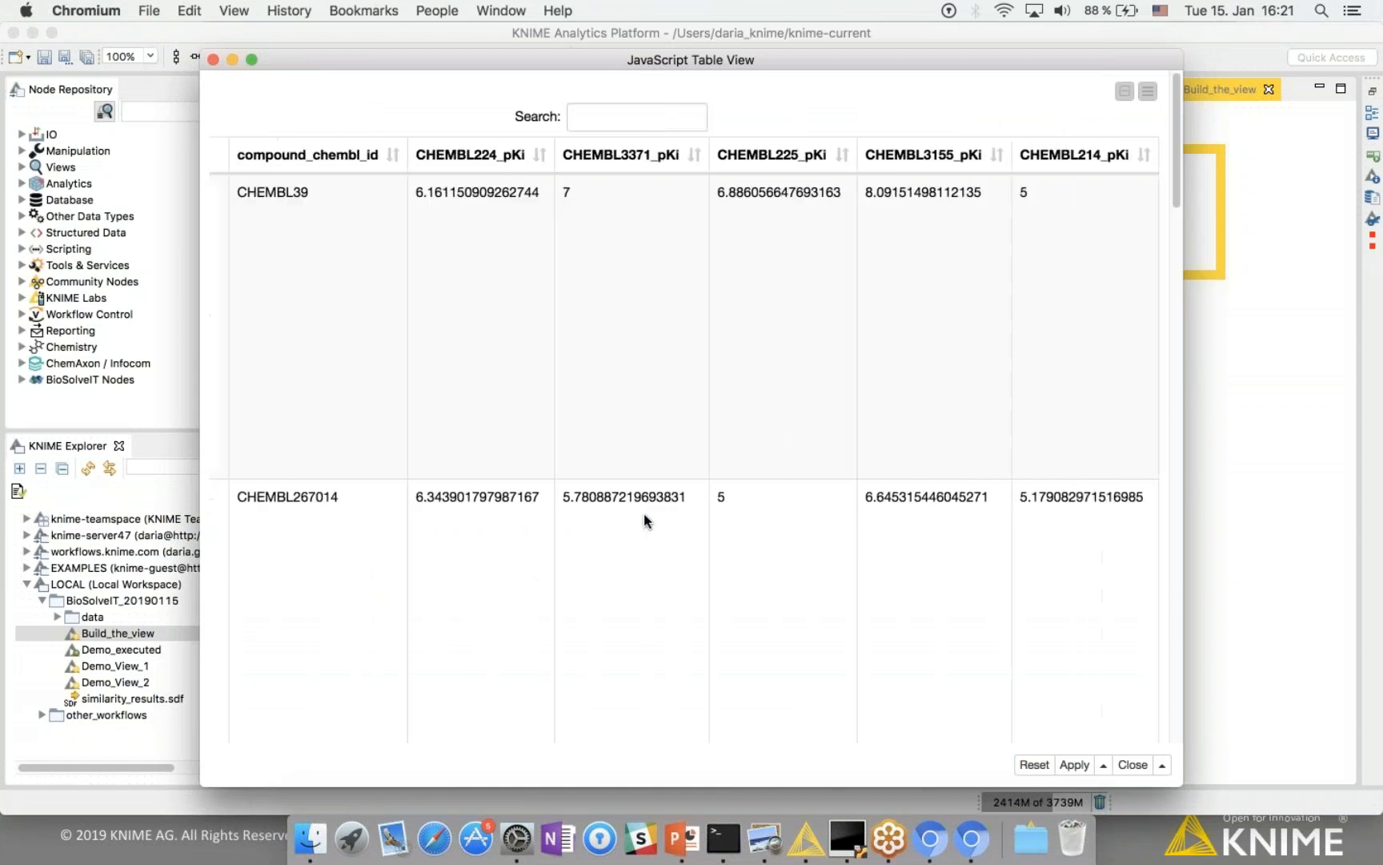
{"action": "scroll", "coordinate": [668, 520], "scroll_direction": "left", "scroll_amount": 6}
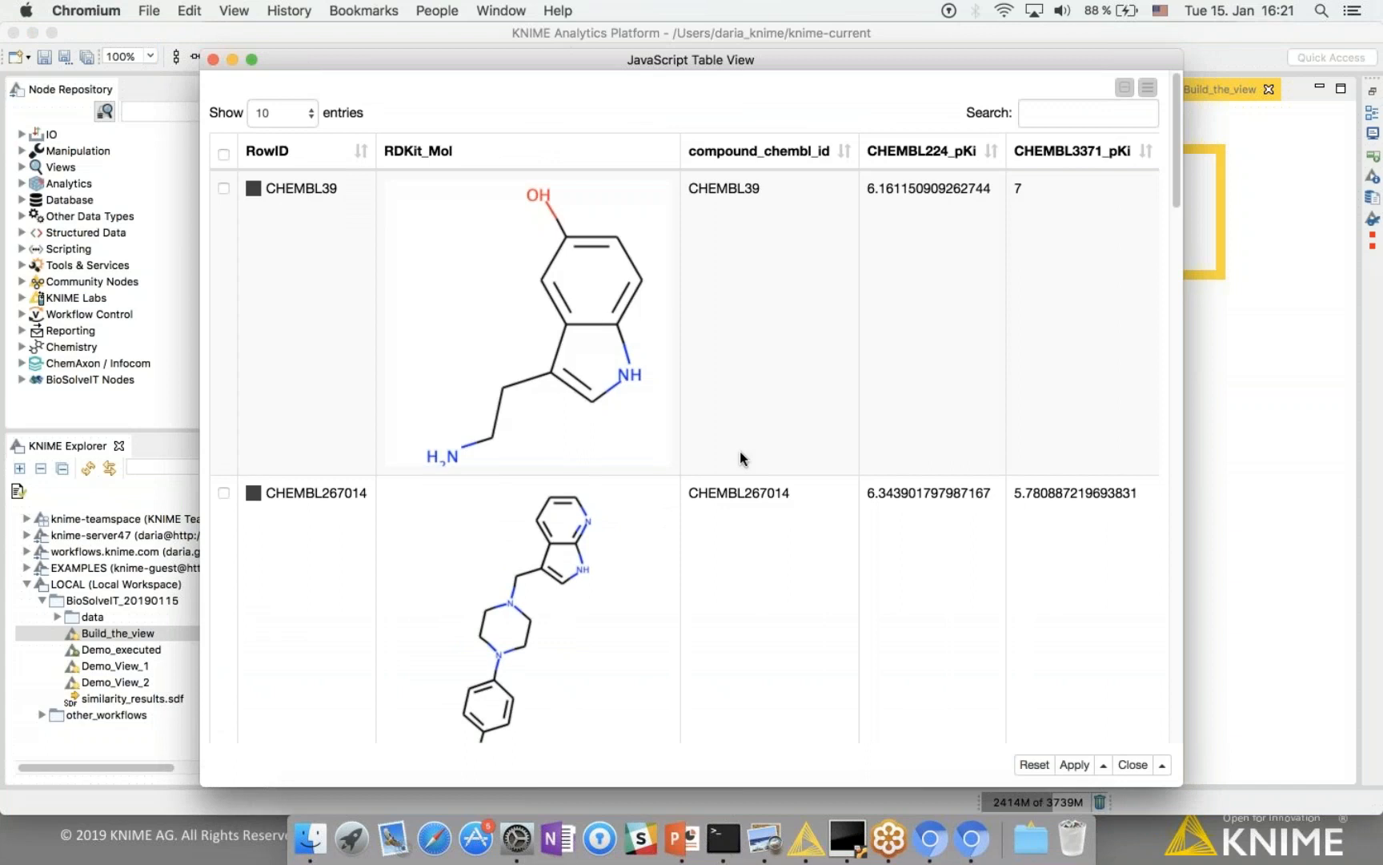
{"action": "scroll", "coordinate": [739, 452], "scroll_direction": "down", "scroll_amount": 3}
{"action": "scroll", "coordinate": [738, 457], "scroll_direction": "up", "scroll_amount": 3}
{"action": "scroll", "coordinate": [739, 461], "scroll_direction": "right", "scroll_amount": 6}
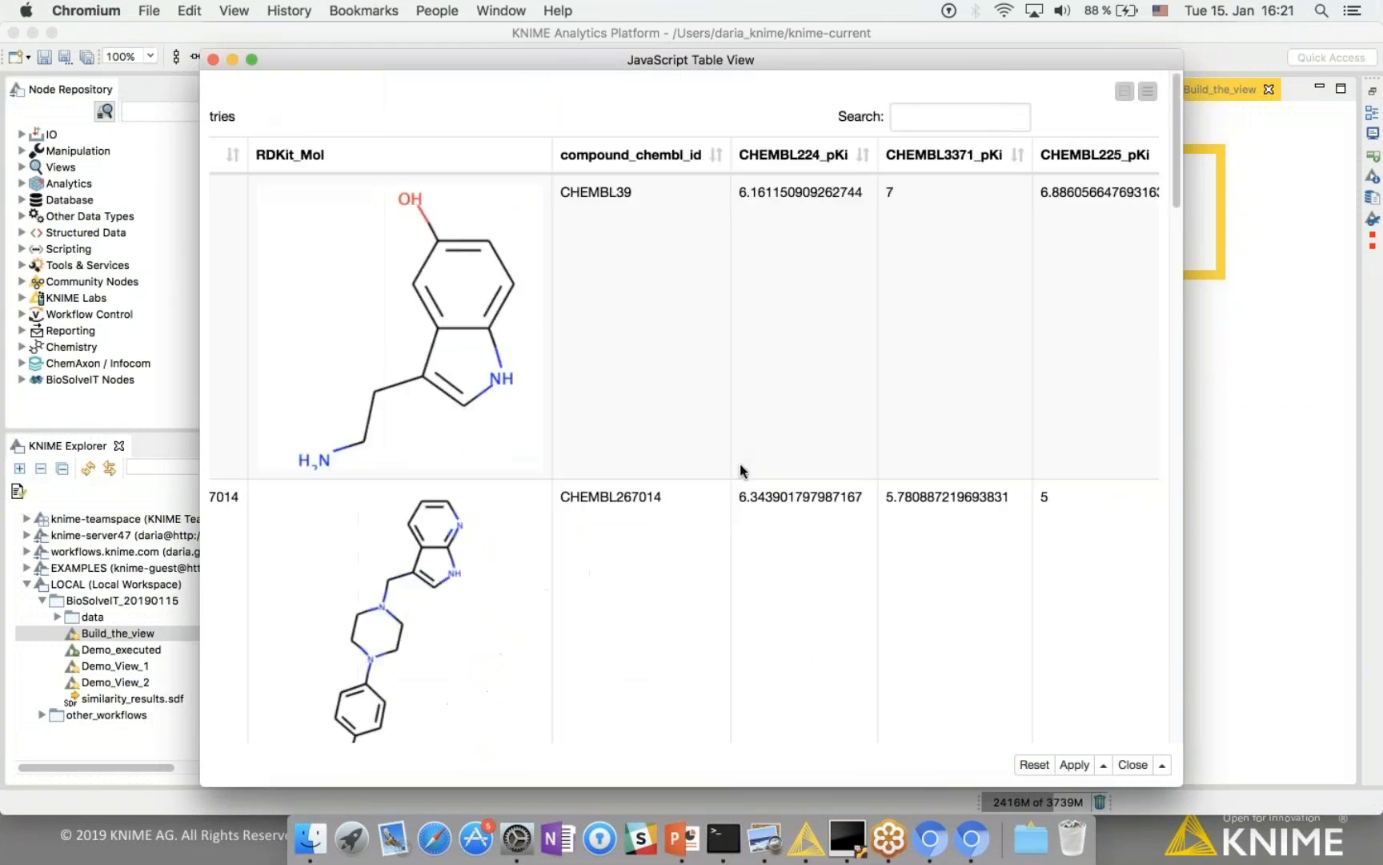
{"action": "left_click", "coordinate": [214, 59]}
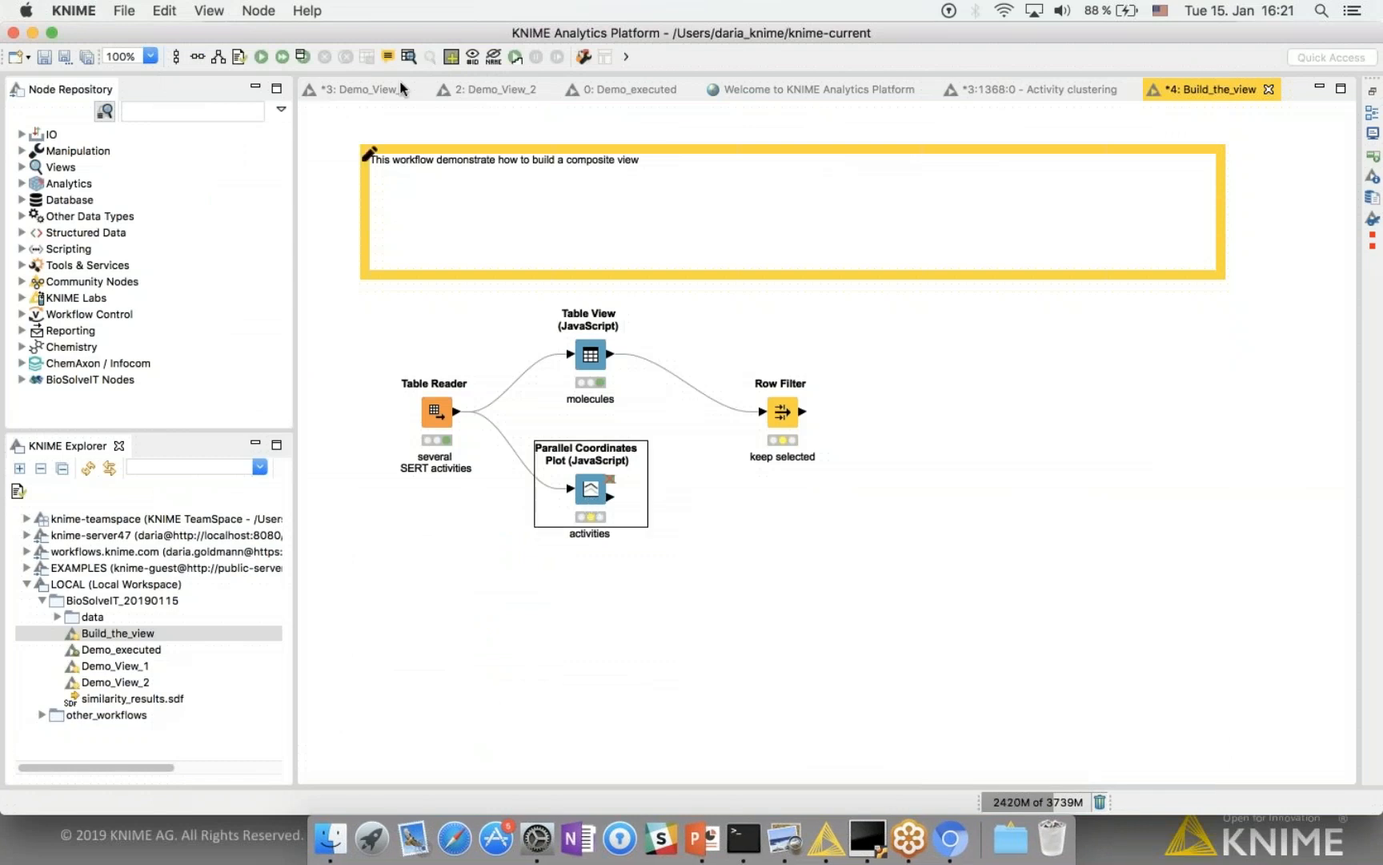
{"action": "left_click", "coordinate": [299, 55]}
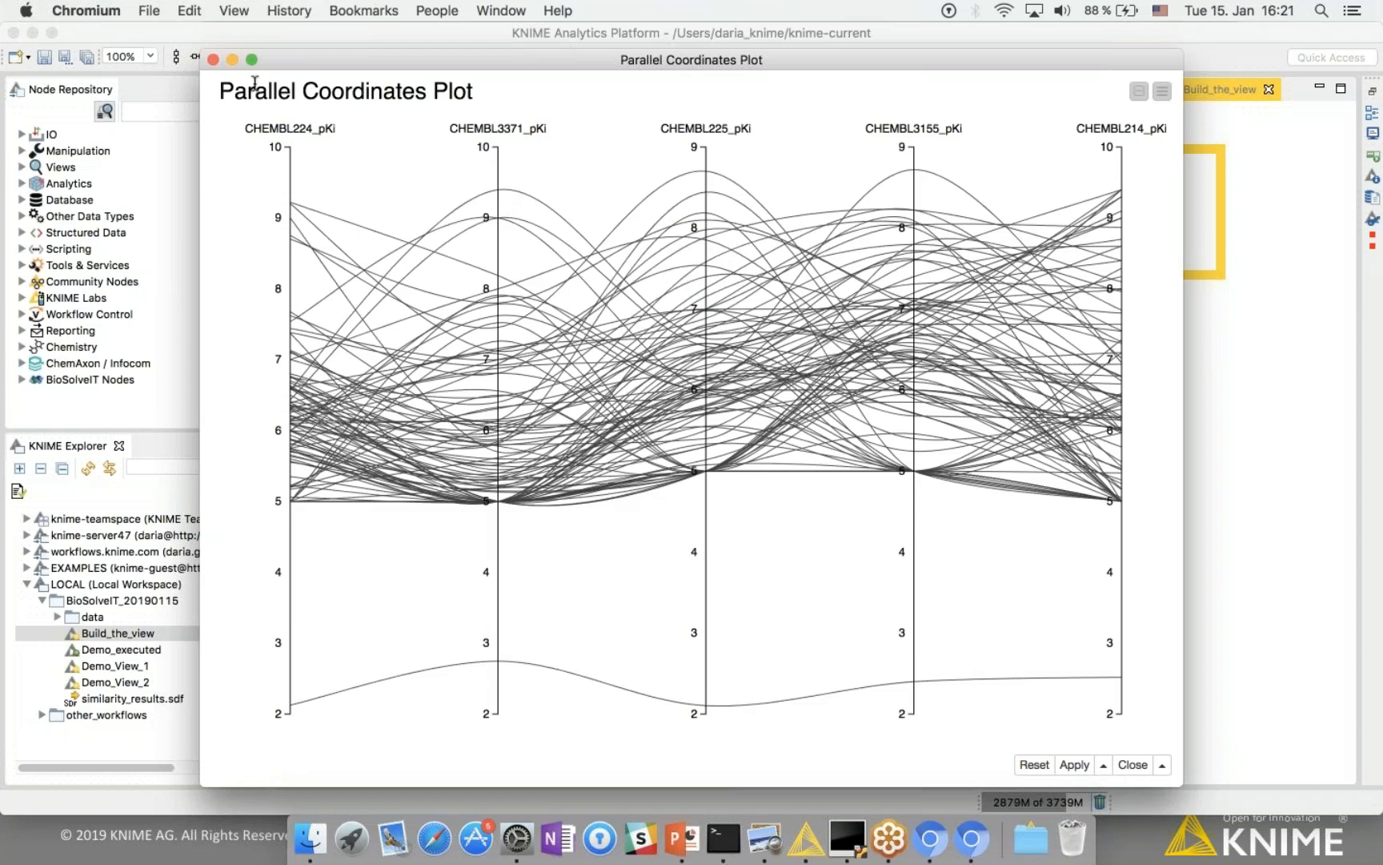
{"action": "left_click", "coordinate": [213, 60]}
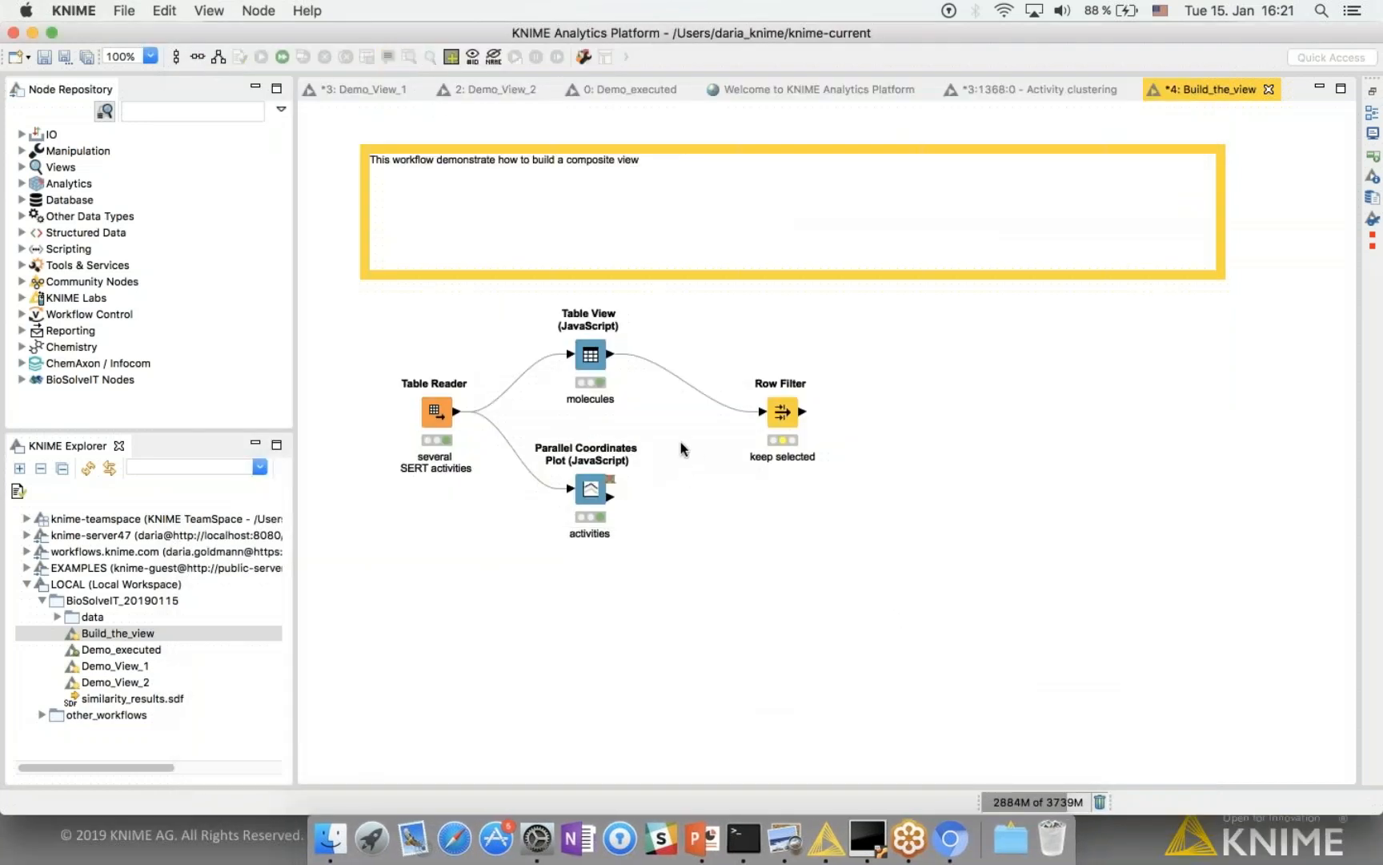
Step: Encapsulate the Table View and Parallel Coordinates Plot nodes into a wrapped metanode named "interactive view", accepting the reset of executed nodes
{"action": "left_click_drag", "start_coordinate": [509, 294], "coordinate": [646, 551]}
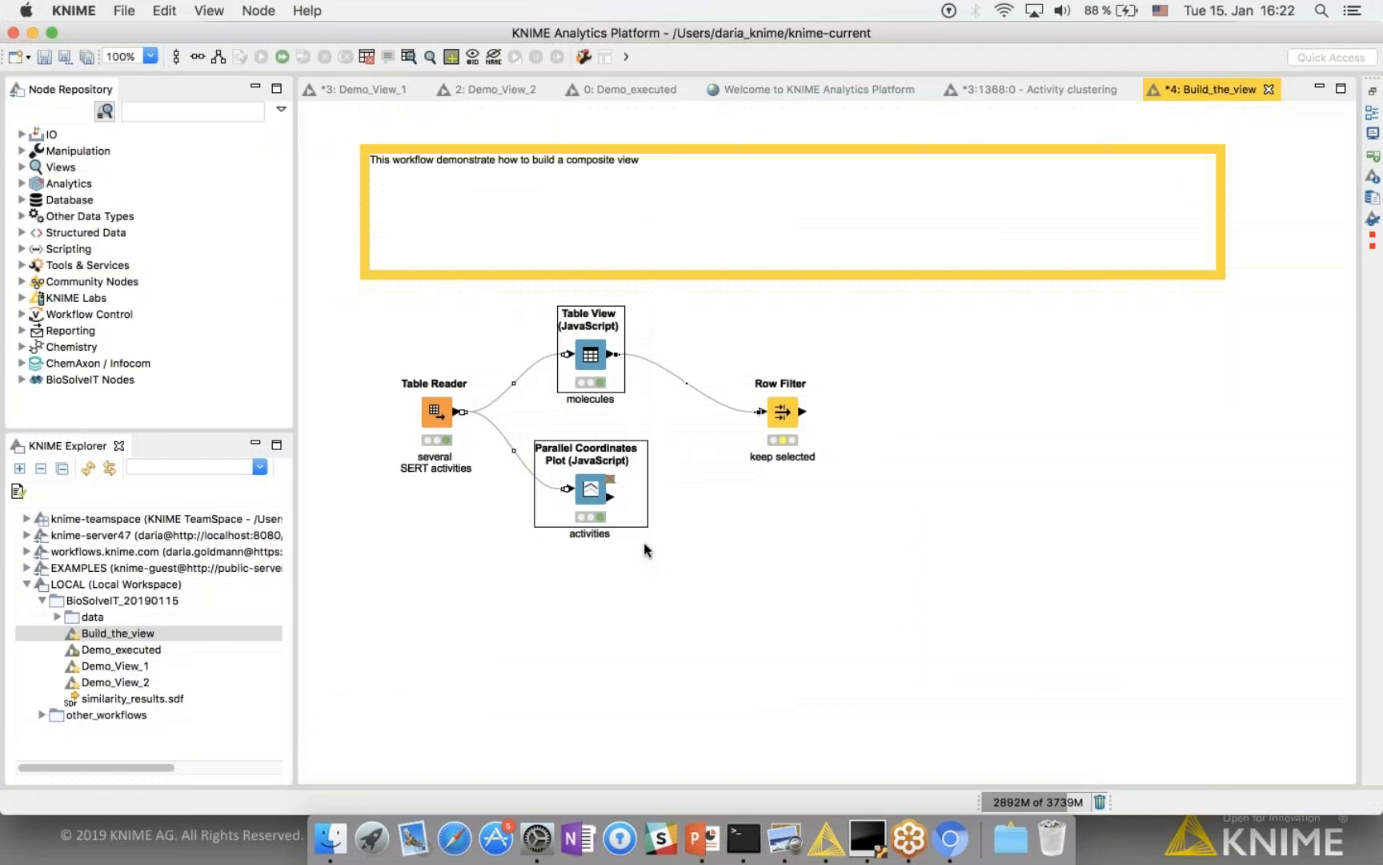
{"action": "right_click", "coordinate": [594, 361]}
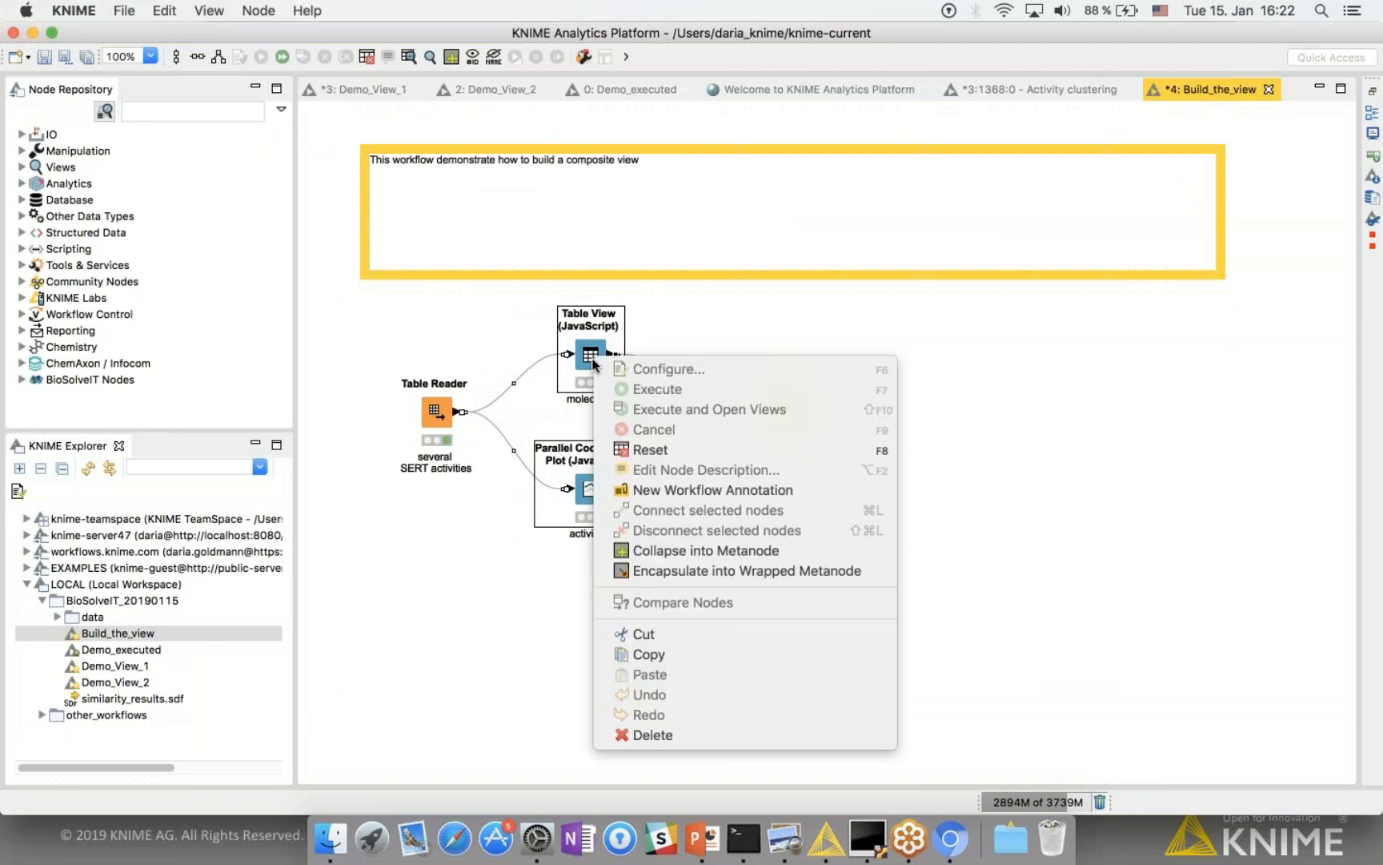
{"action": "left_click", "coordinate": [716, 568]}
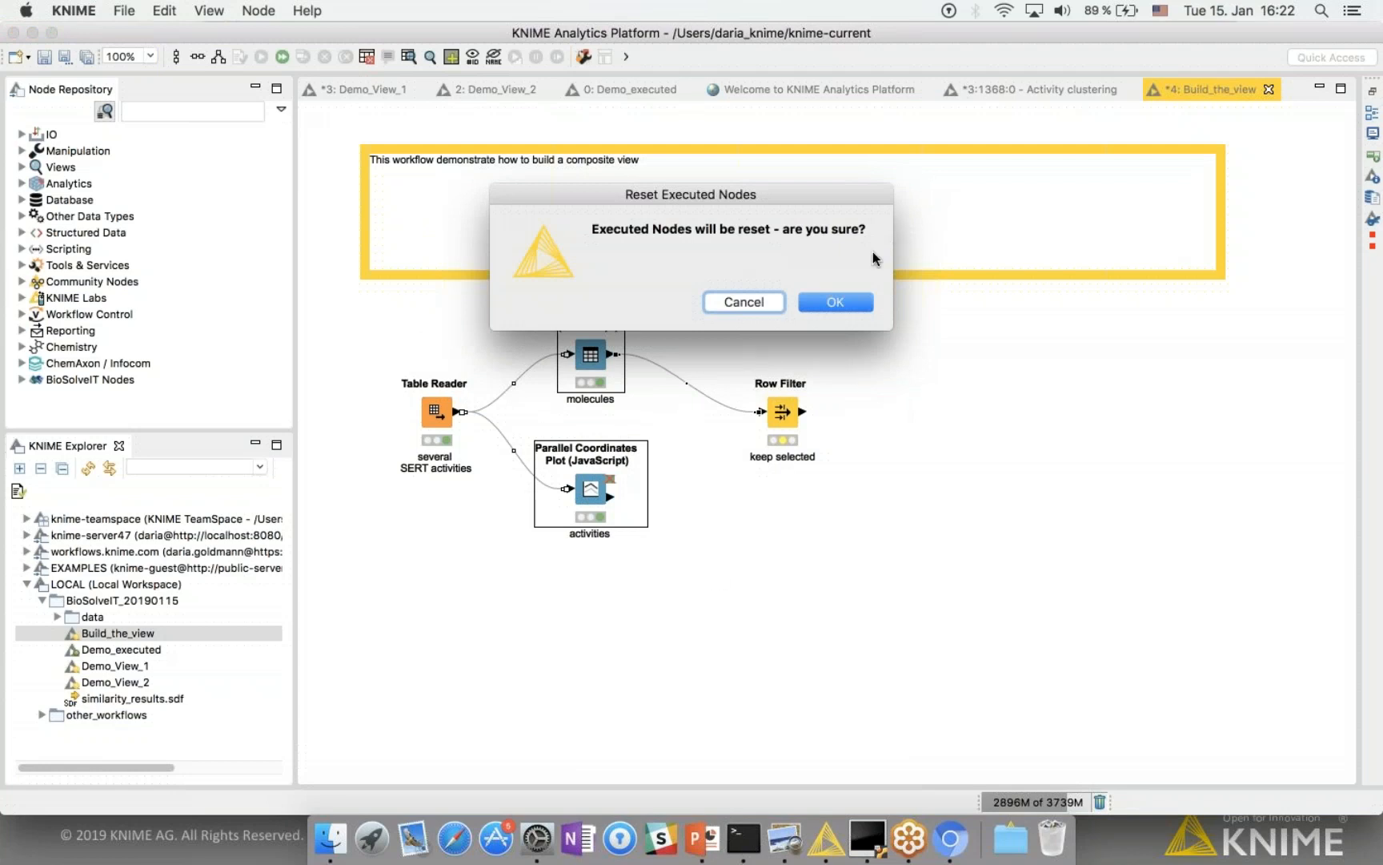
{"action": "left_click", "coordinate": [836, 303]}
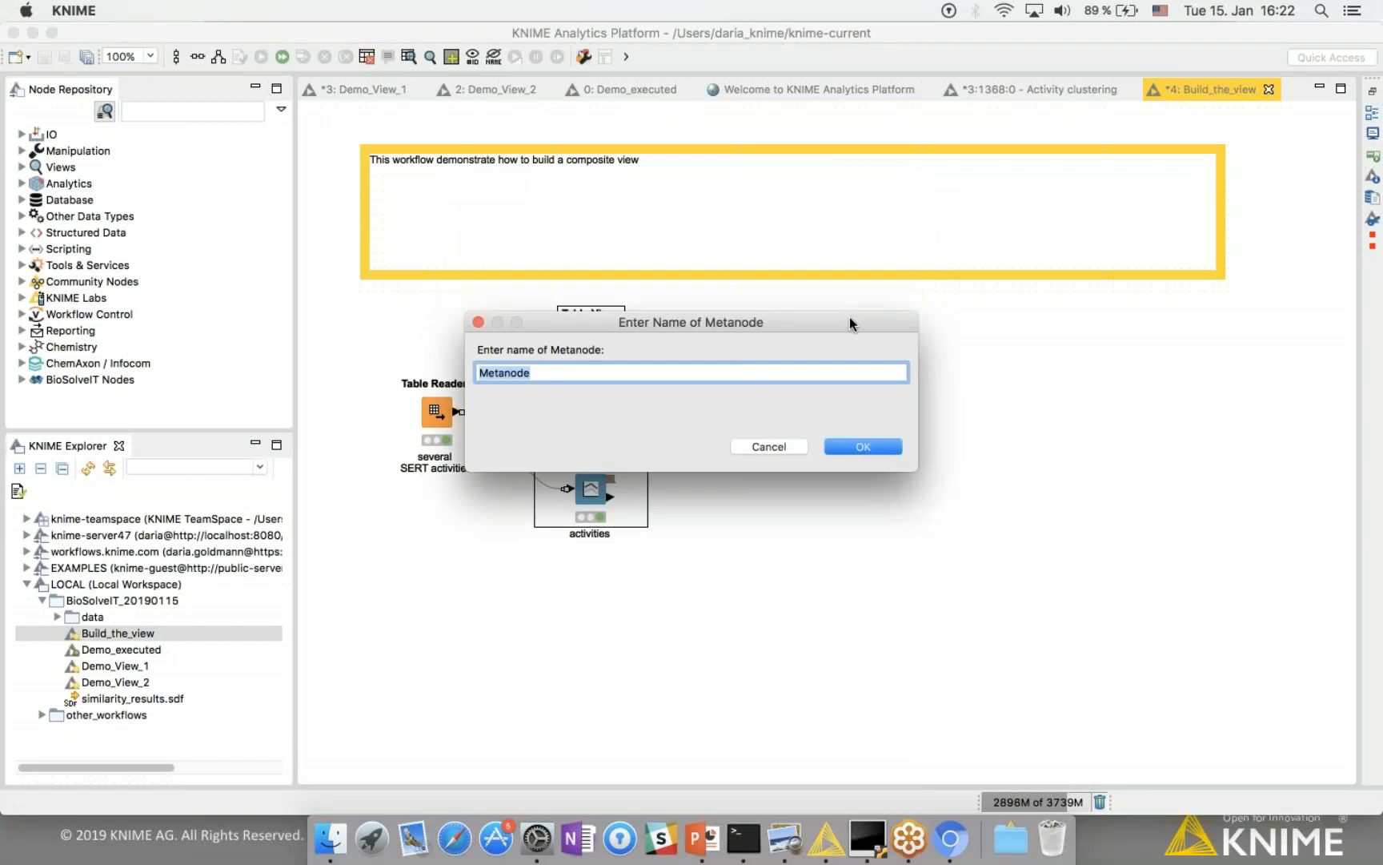
{"action": "type", "text": "interactive view"}
{"action": "left_click", "coordinate": [863, 448]}
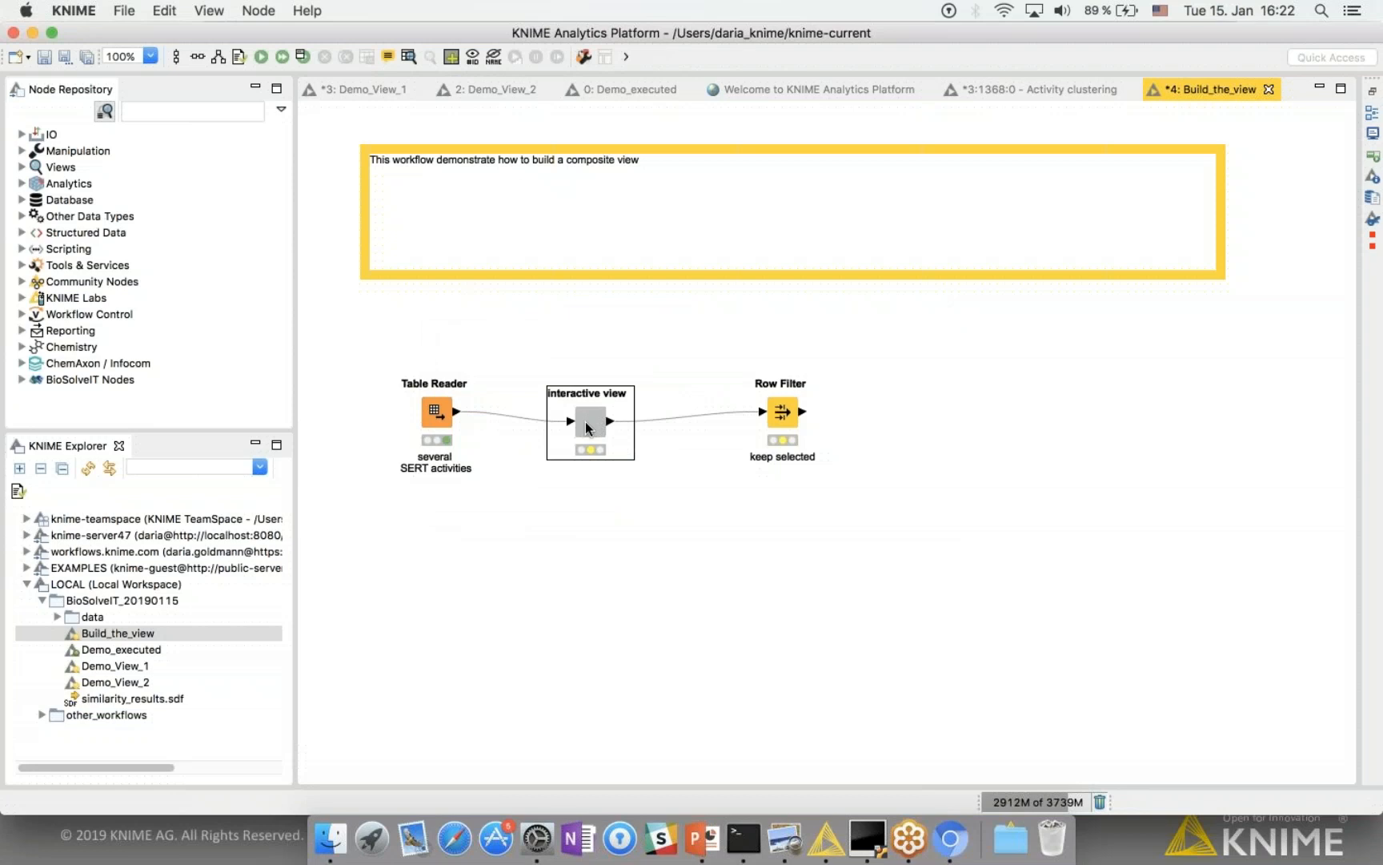
Step: Execute the interactive view metanode and examine its combined view from the molecule table down to the Parallel Coordinates Plot
{"action": "right_click", "coordinate": [585, 421]}
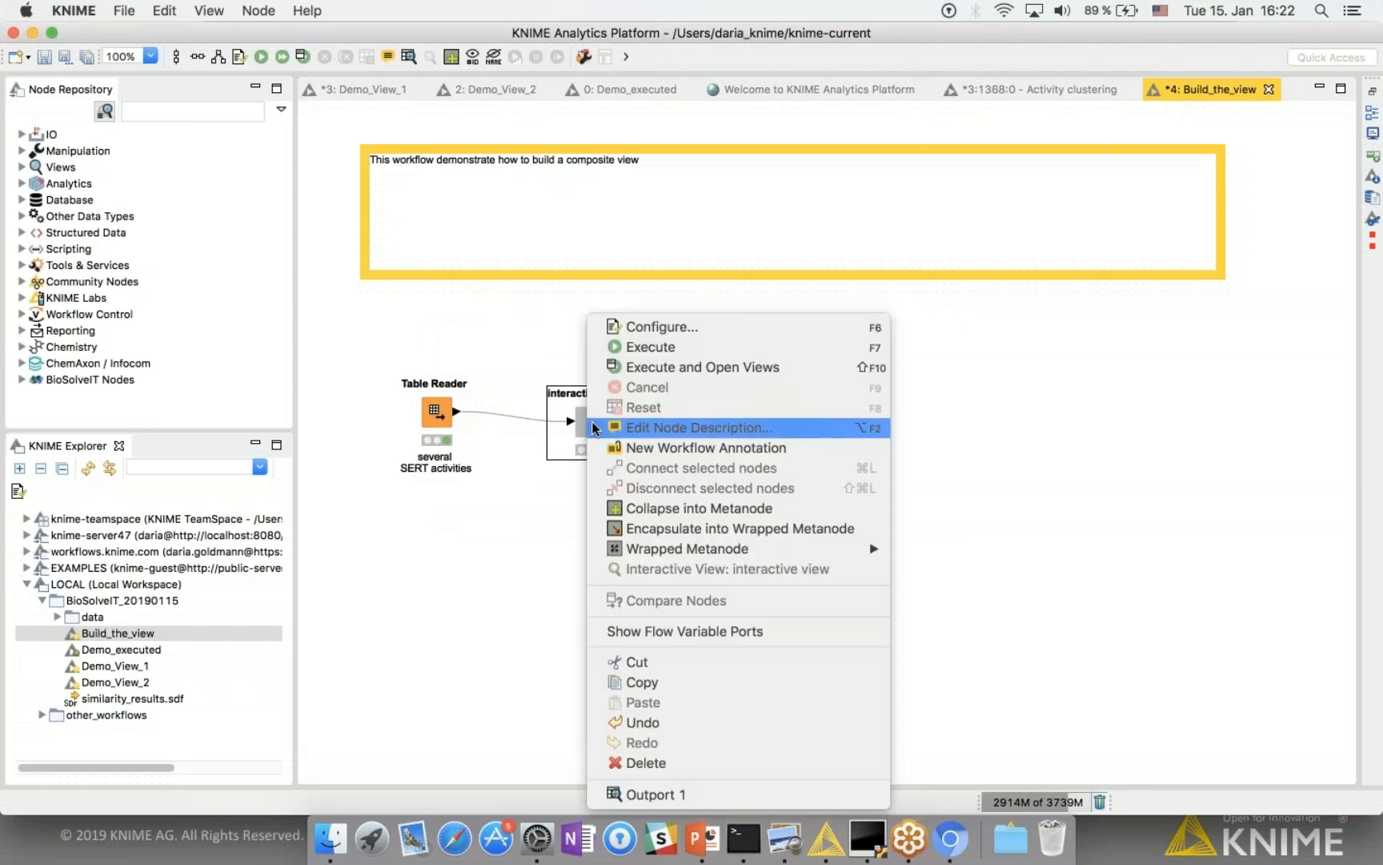
{"action": "left_click", "coordinate": [640, 367]}
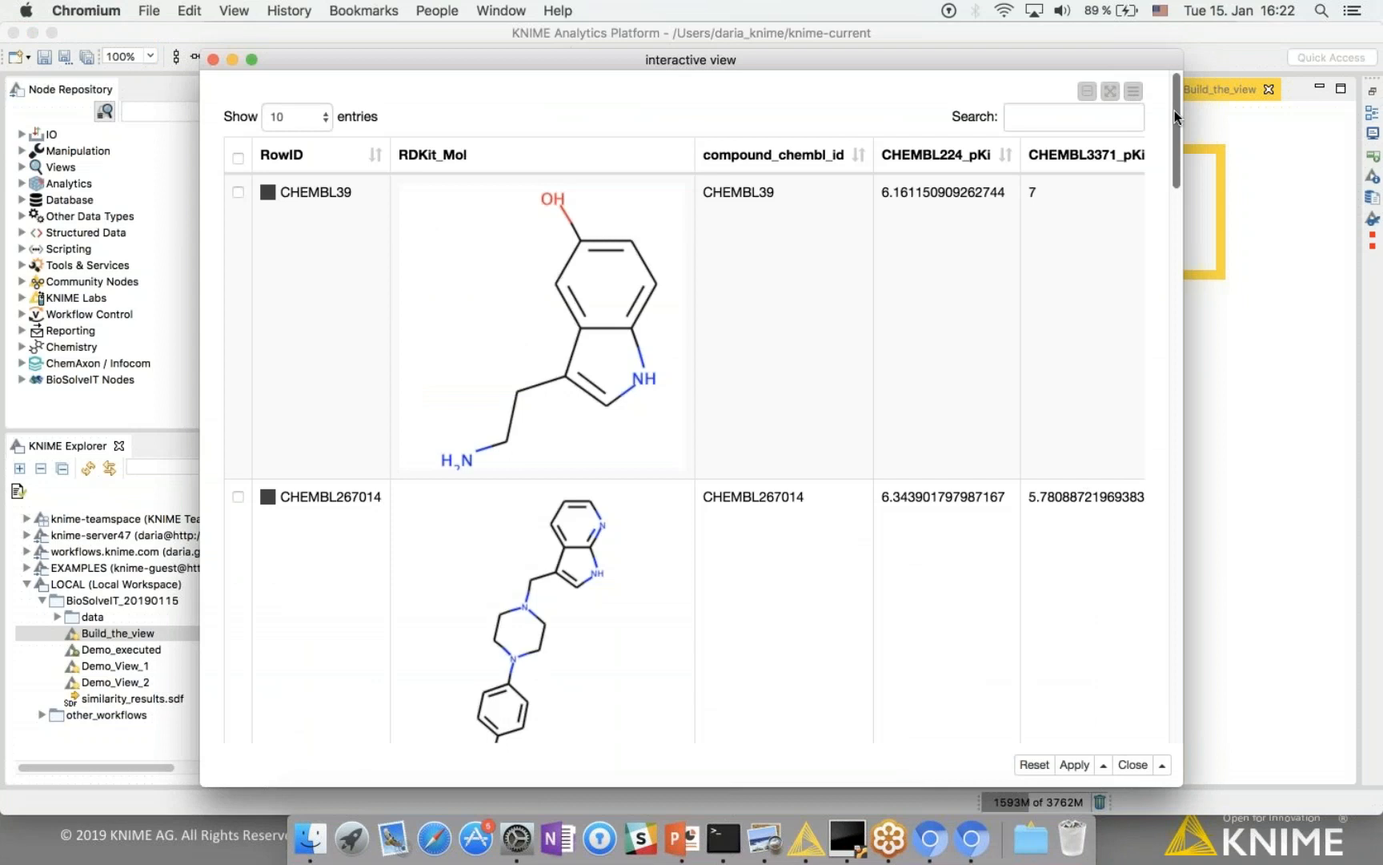
{"action": "left_click_drag", "start_coordinate": [1174, 116], "coordinate": [1144, 710]}
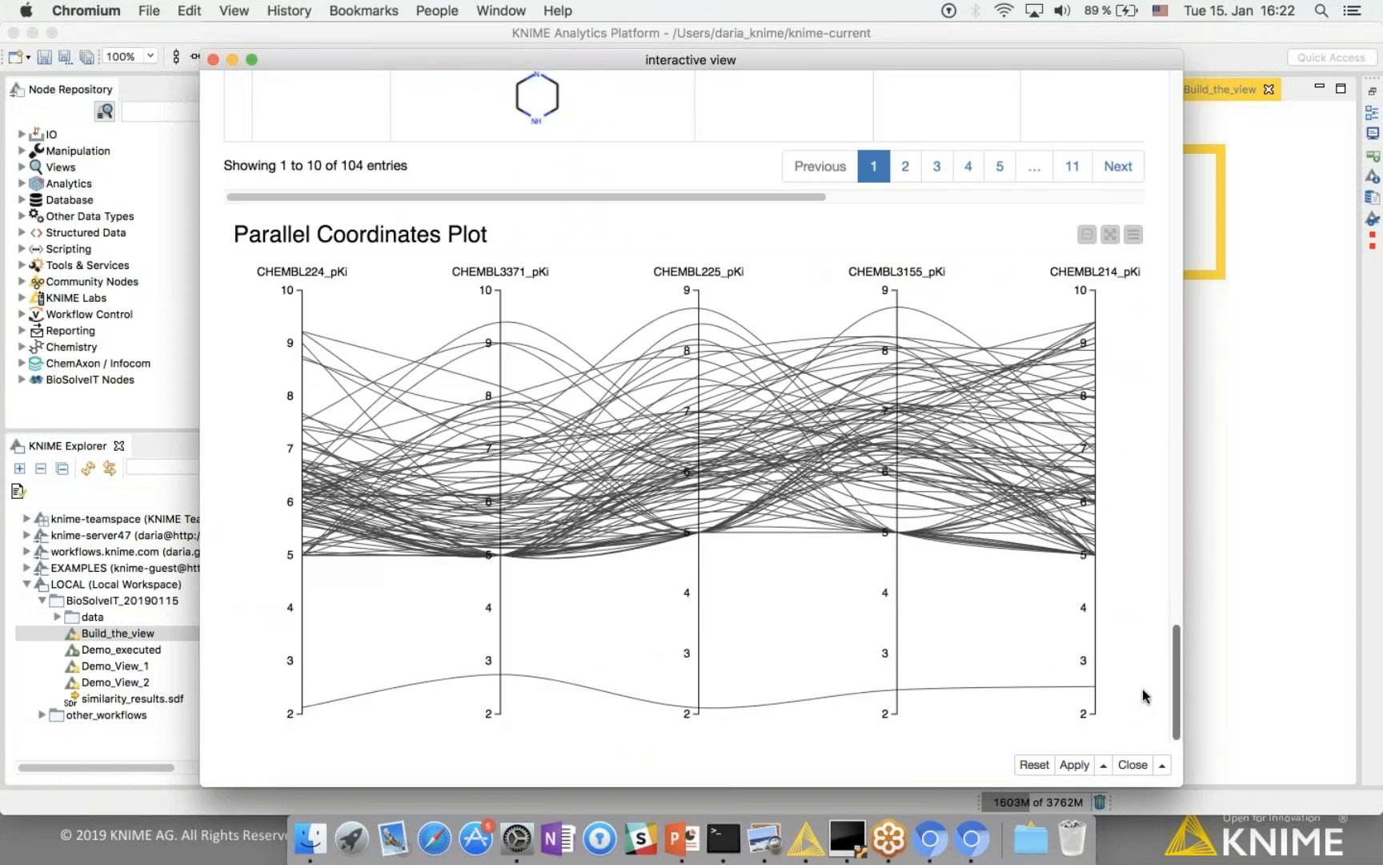
{"action": "left_click_drag", "start_coordinate": [1150, 659], "coordinate": [1175, 98]}
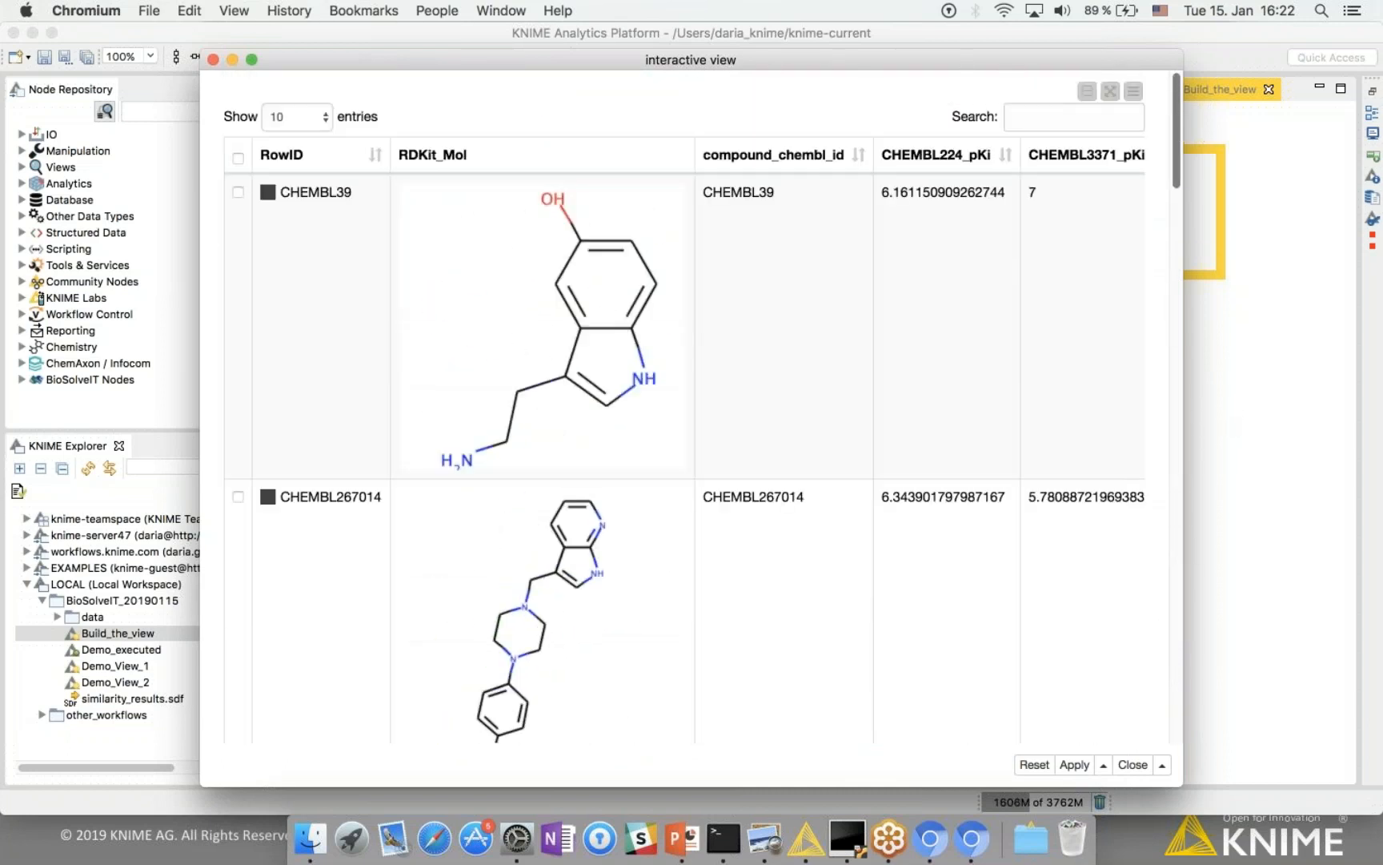
{"action": "left_click", "coordinate": [213, 60]}
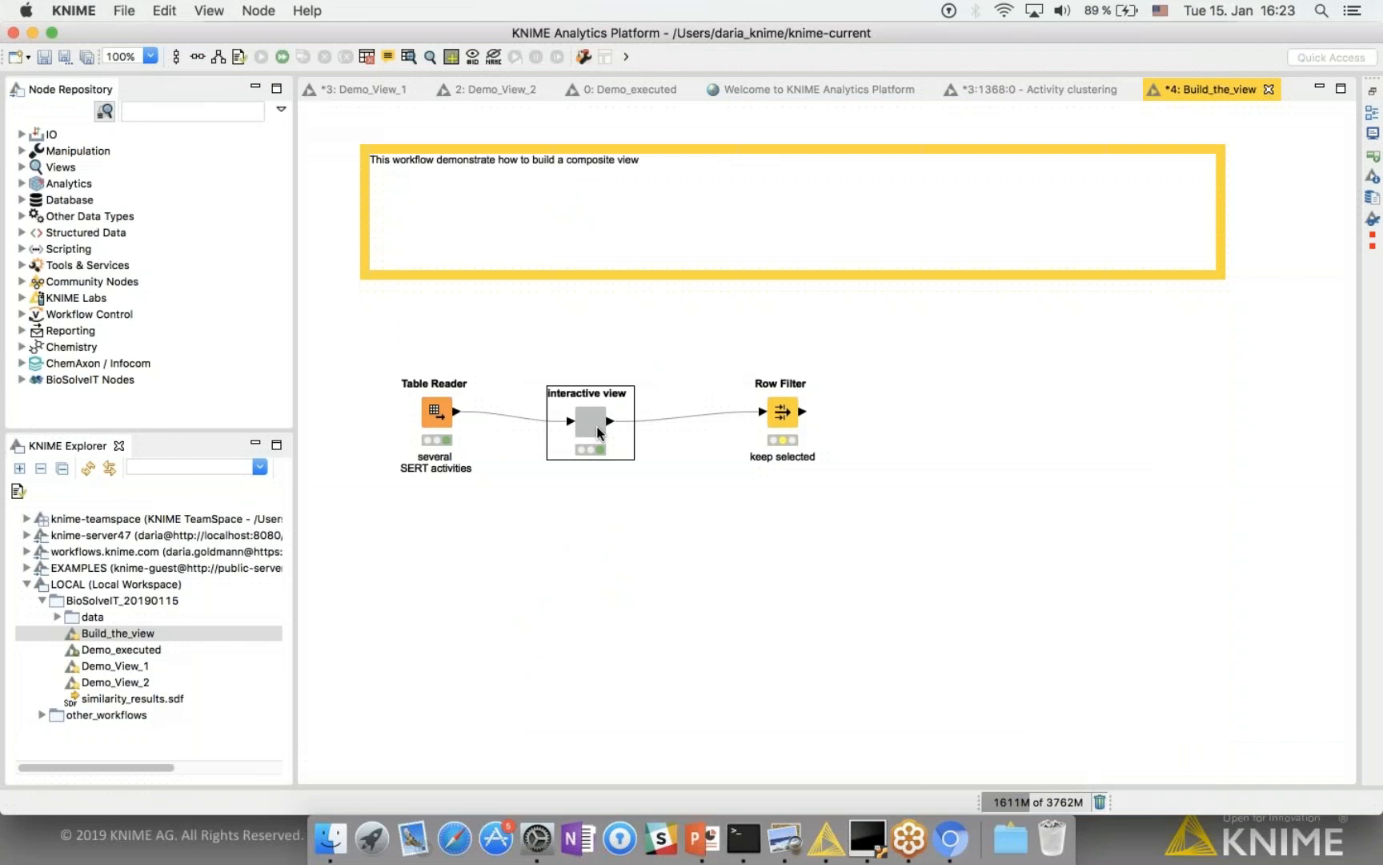
Step: Open the interactive view metanode's contents and, in its visual layout, move the Parallel Coordinates Plot above the Table View
{"action": "double_click", "coordinate": [594, 425], "text": "ctrl"}
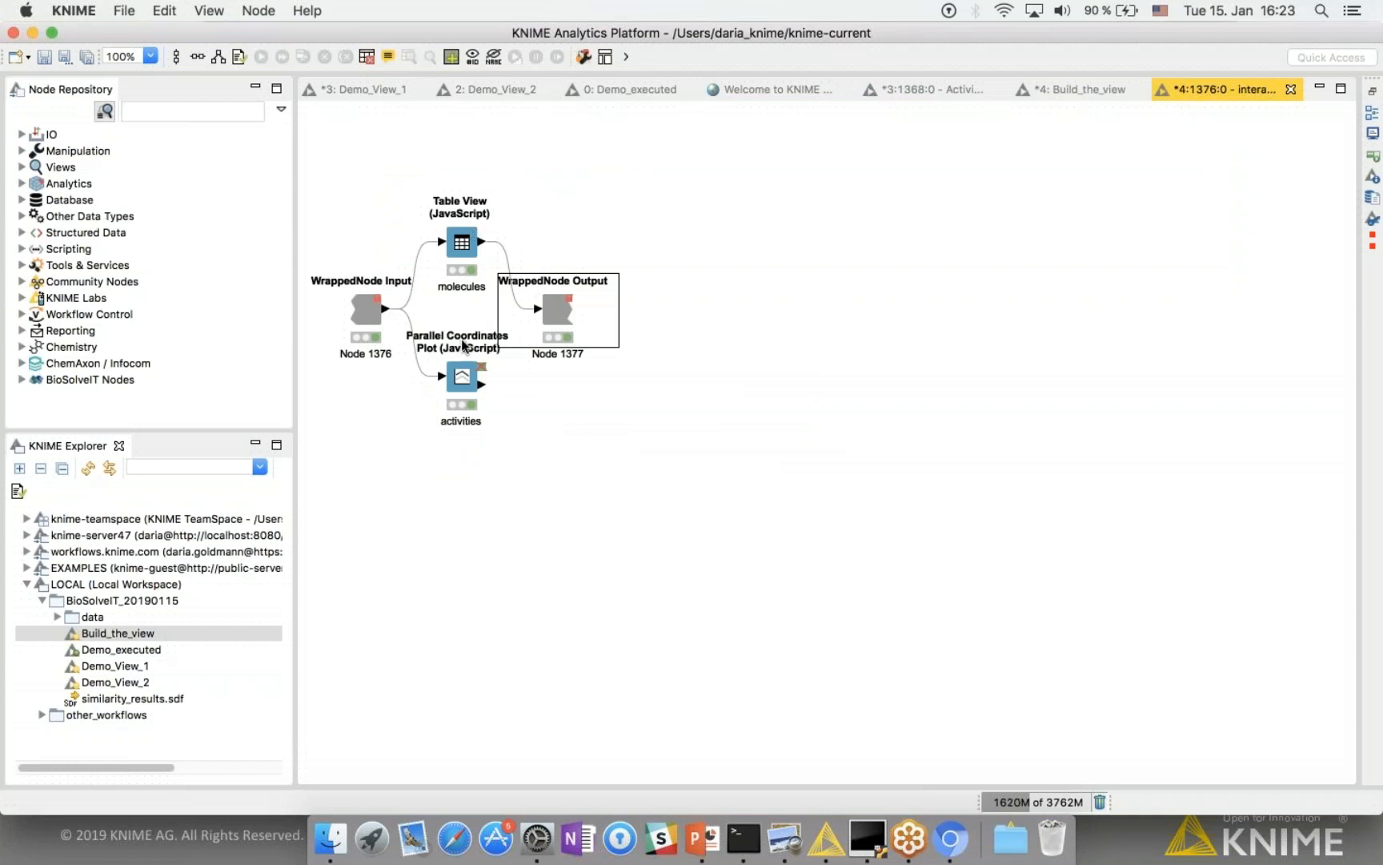
{"action": "left_click", "coordinate": [630, 464]}
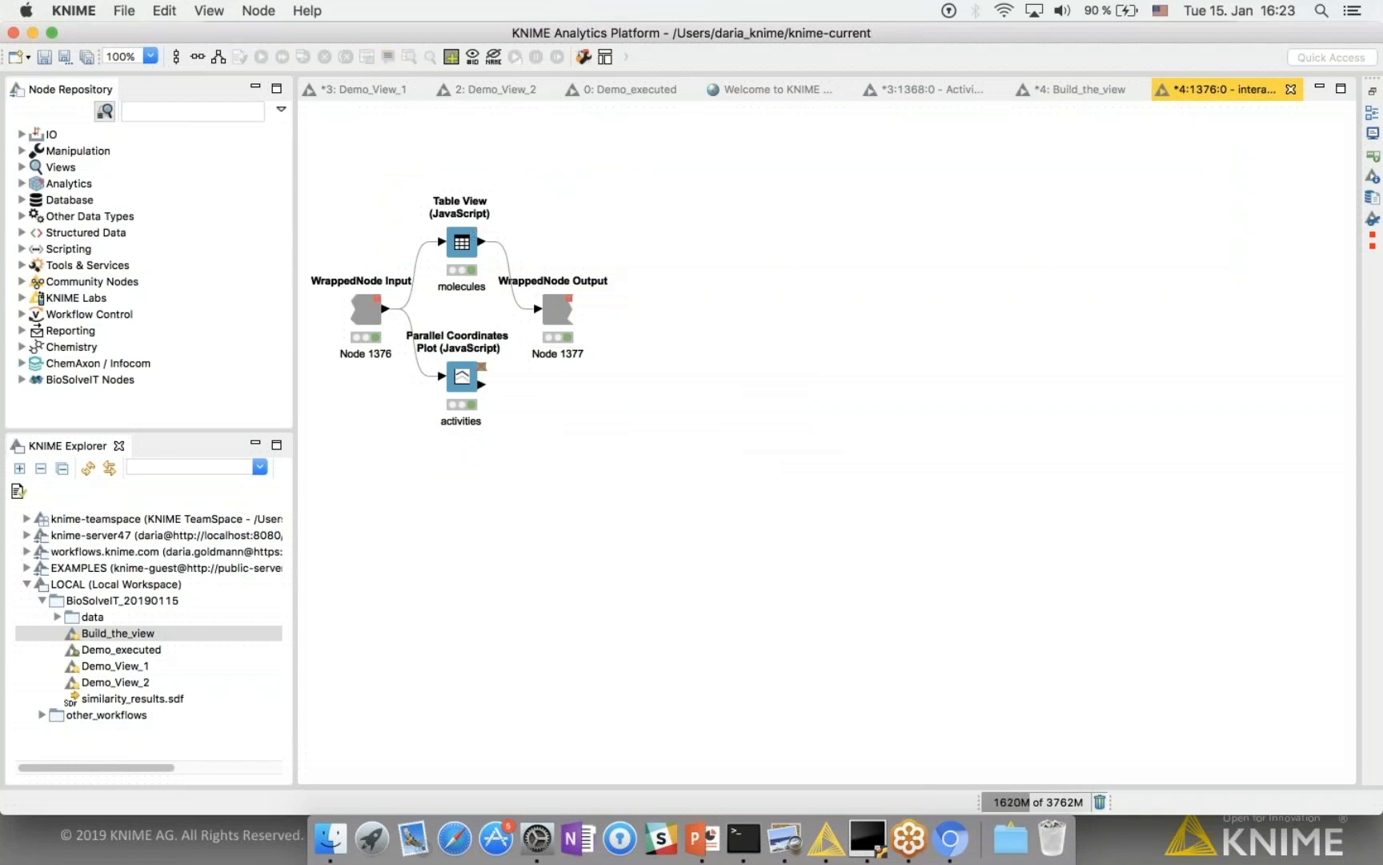
{"action": "left_click", "coordinate": [605, 57]}
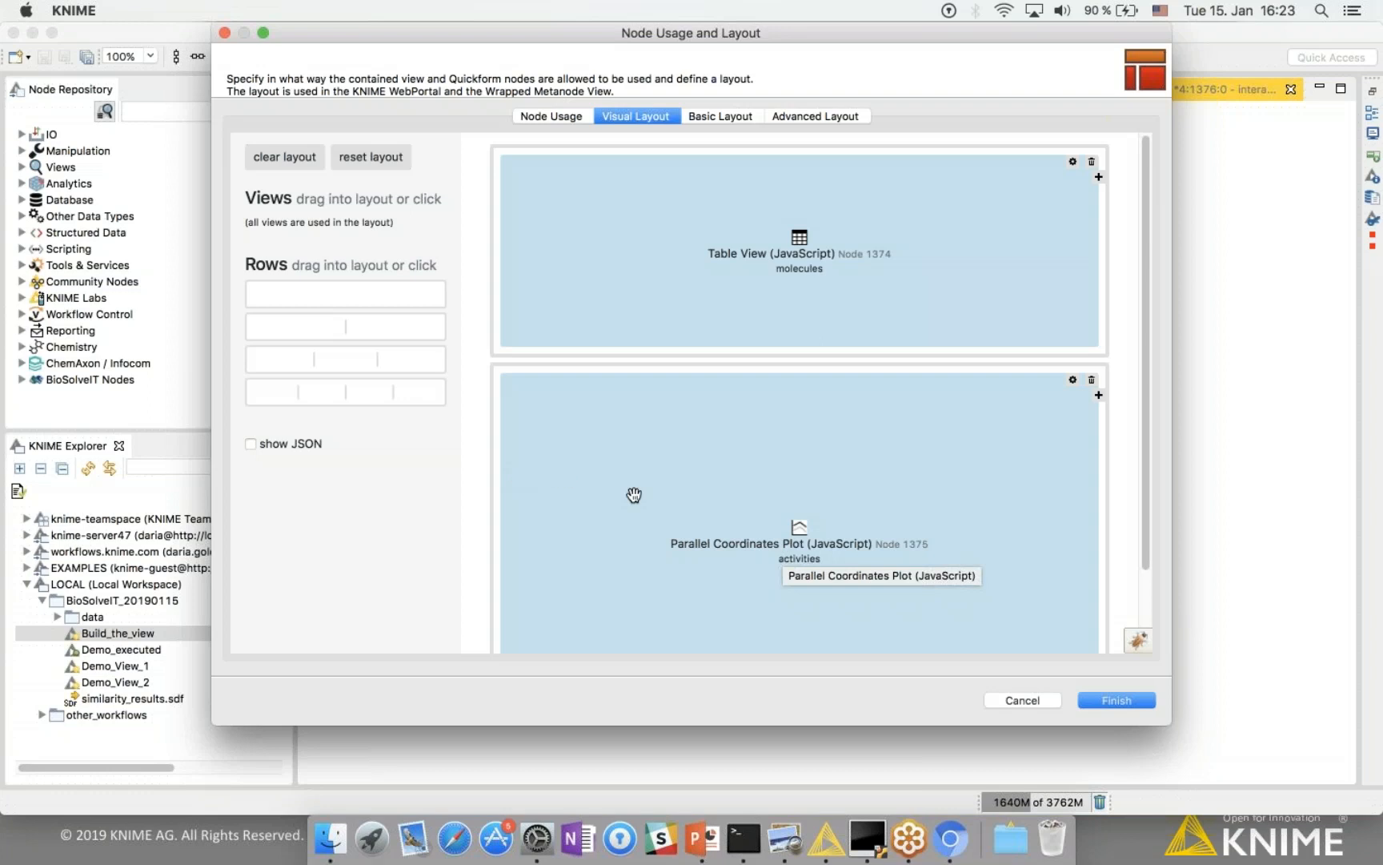
{"action": "left_click_drag", "start_coordinate": [696, 524], "coordinate": [710, 296]}
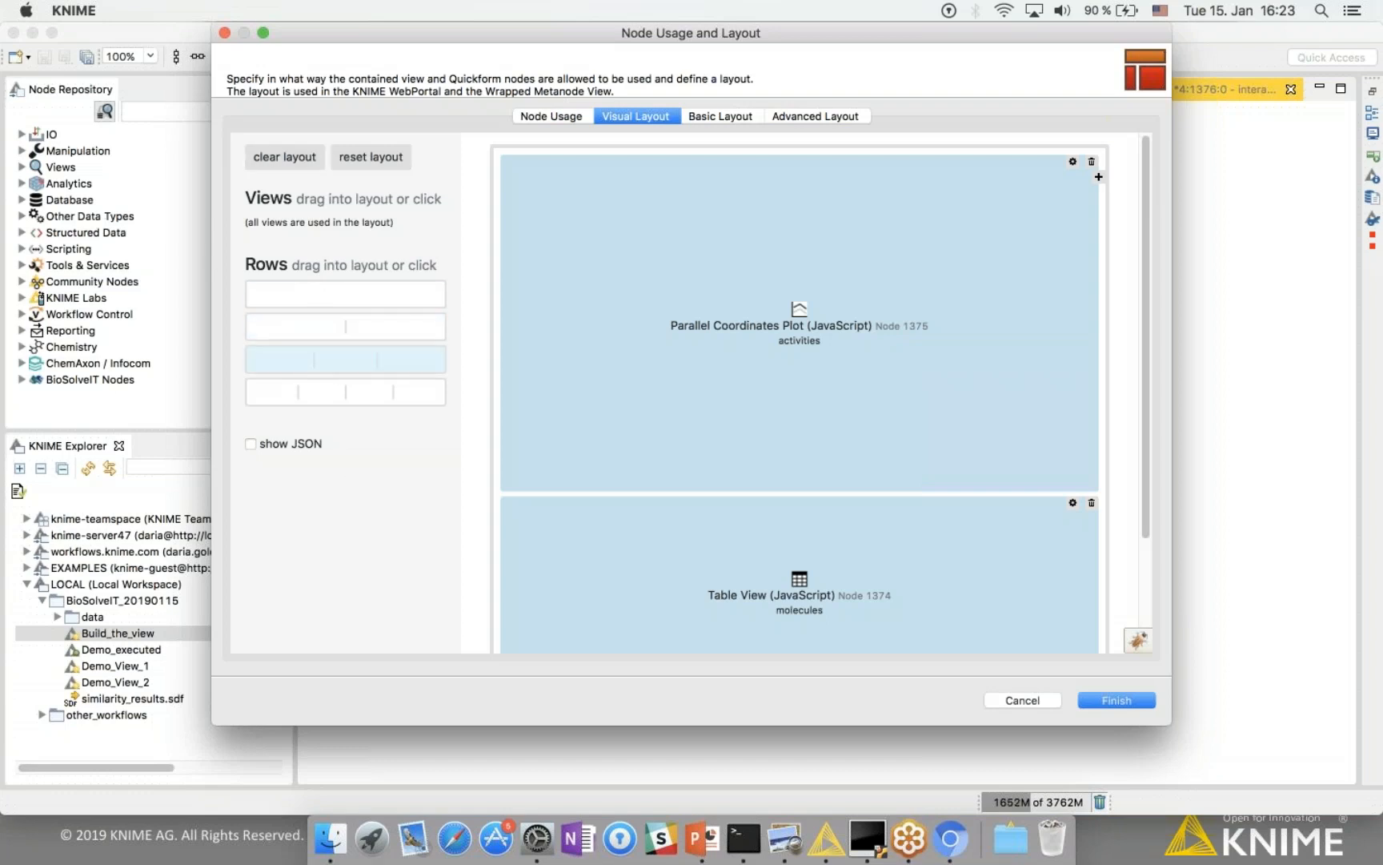
Step: Add a two-column row at the start of the layout and place the Parallel Coordinates Plot in its first column
{"action": "left_click_drag", "start_coordinate": [300, 331], "coordinate": [668, 180]}
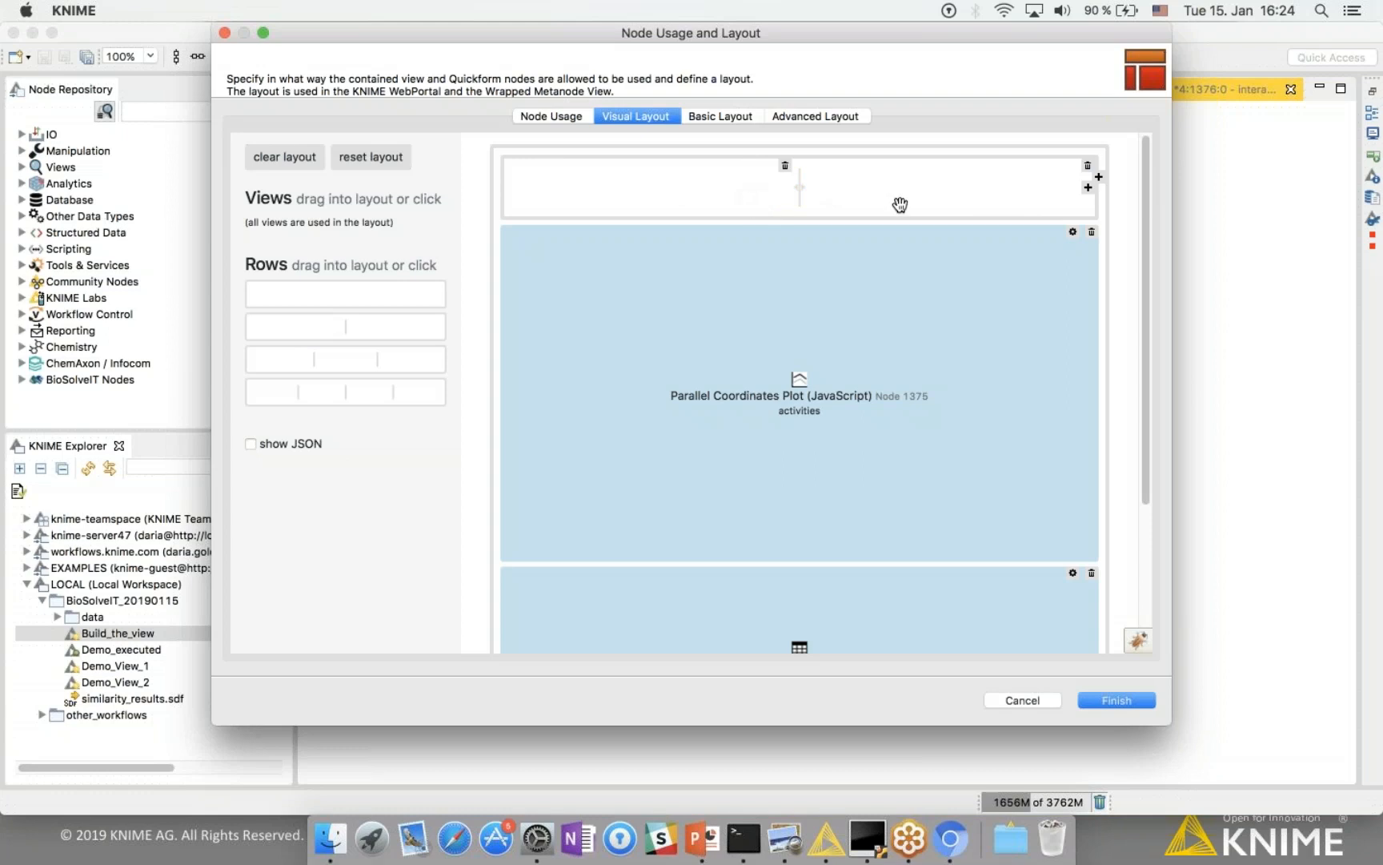
{"action": "left_click_drag", "start_coordinate": [759, 466], "coordinate": [722, 181]}
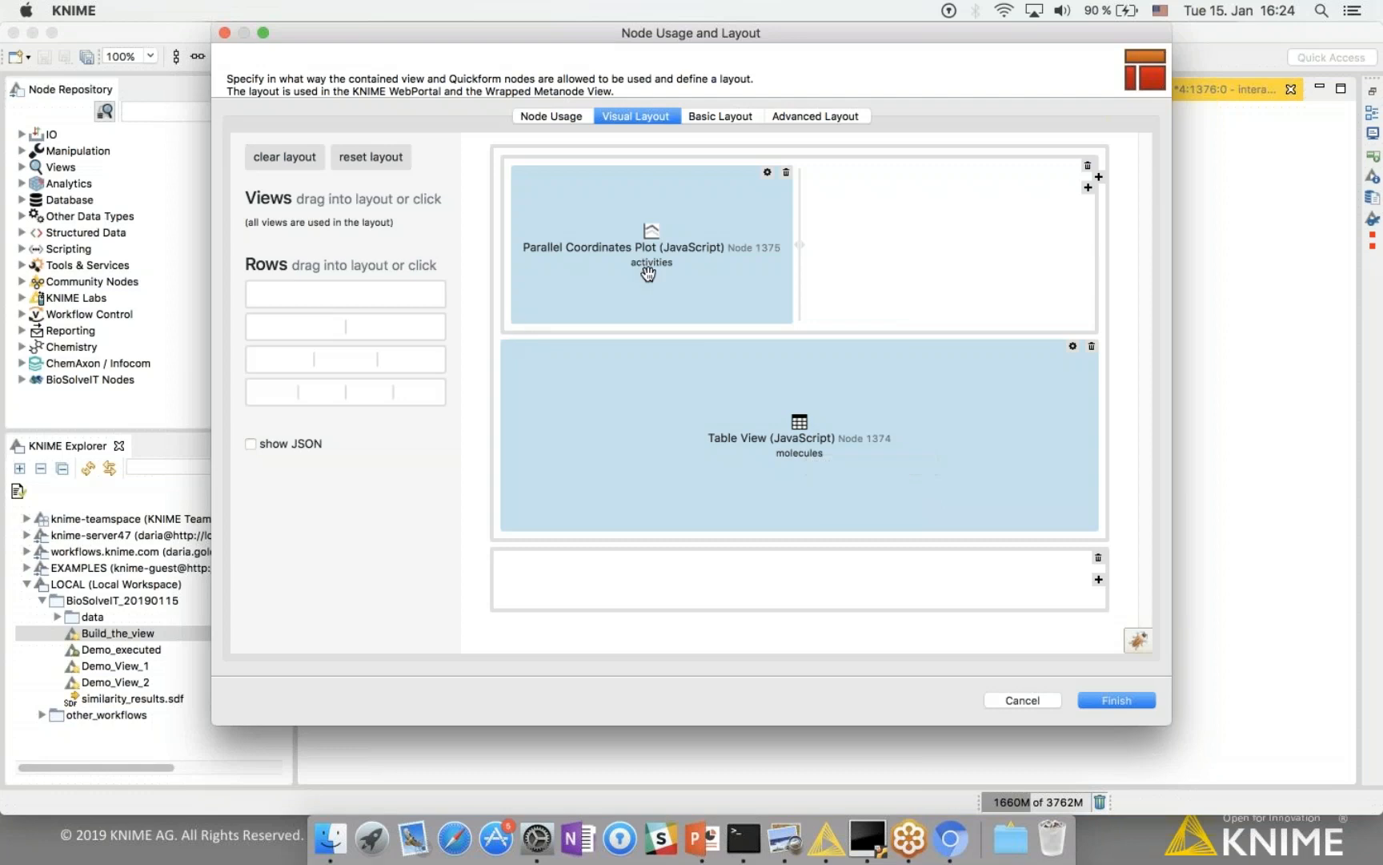
Step: Arrange the Parallel Coordinates Plot and the Table View below it in separate full-width rows and delete the two-column row
{"action": "left_click_drag", "start_coordinate": [767, 384], "coordinate": [777, 577]}
{"action": "left_click_drag", "start_coordinate": [707, 240], "coordinate": [805, 396]}
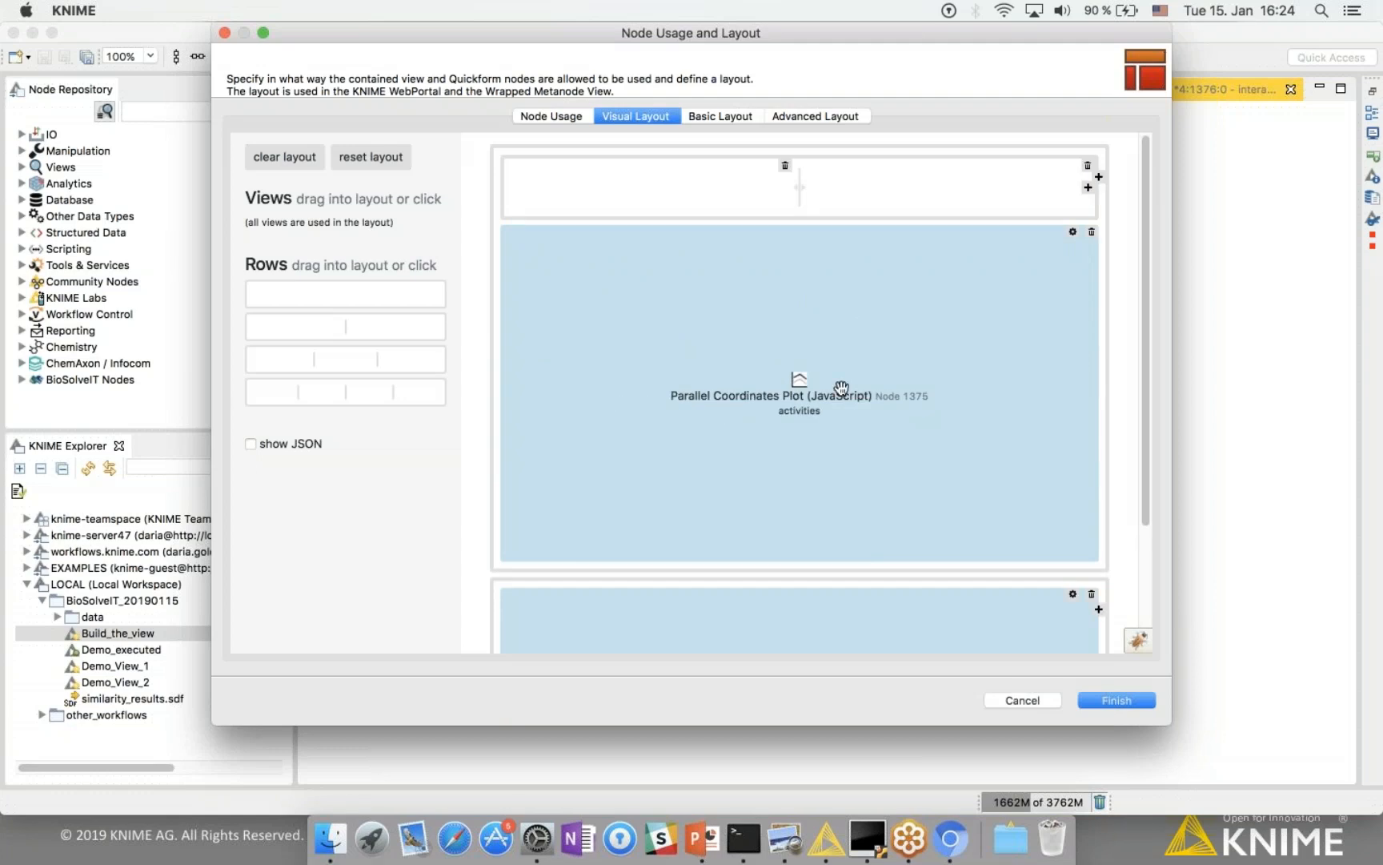
{"action": "scroll", "coordinate": [849, 429], "scroll_direction": "down", "scroll_amount": 4}
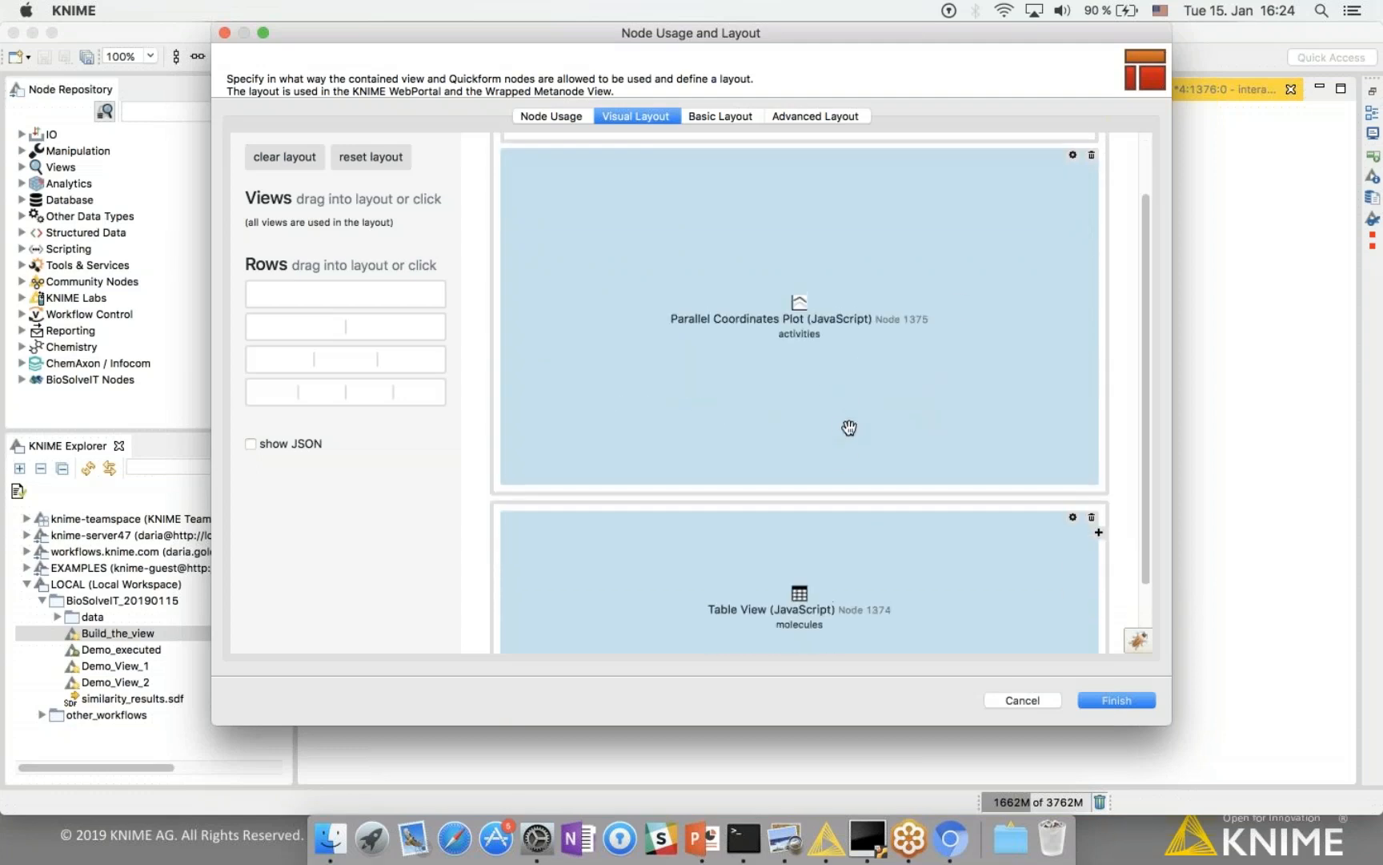
{"action": "scroll", "coordinate": [917, 505], "scroll_direction": "up", "scroll_amount": 4}
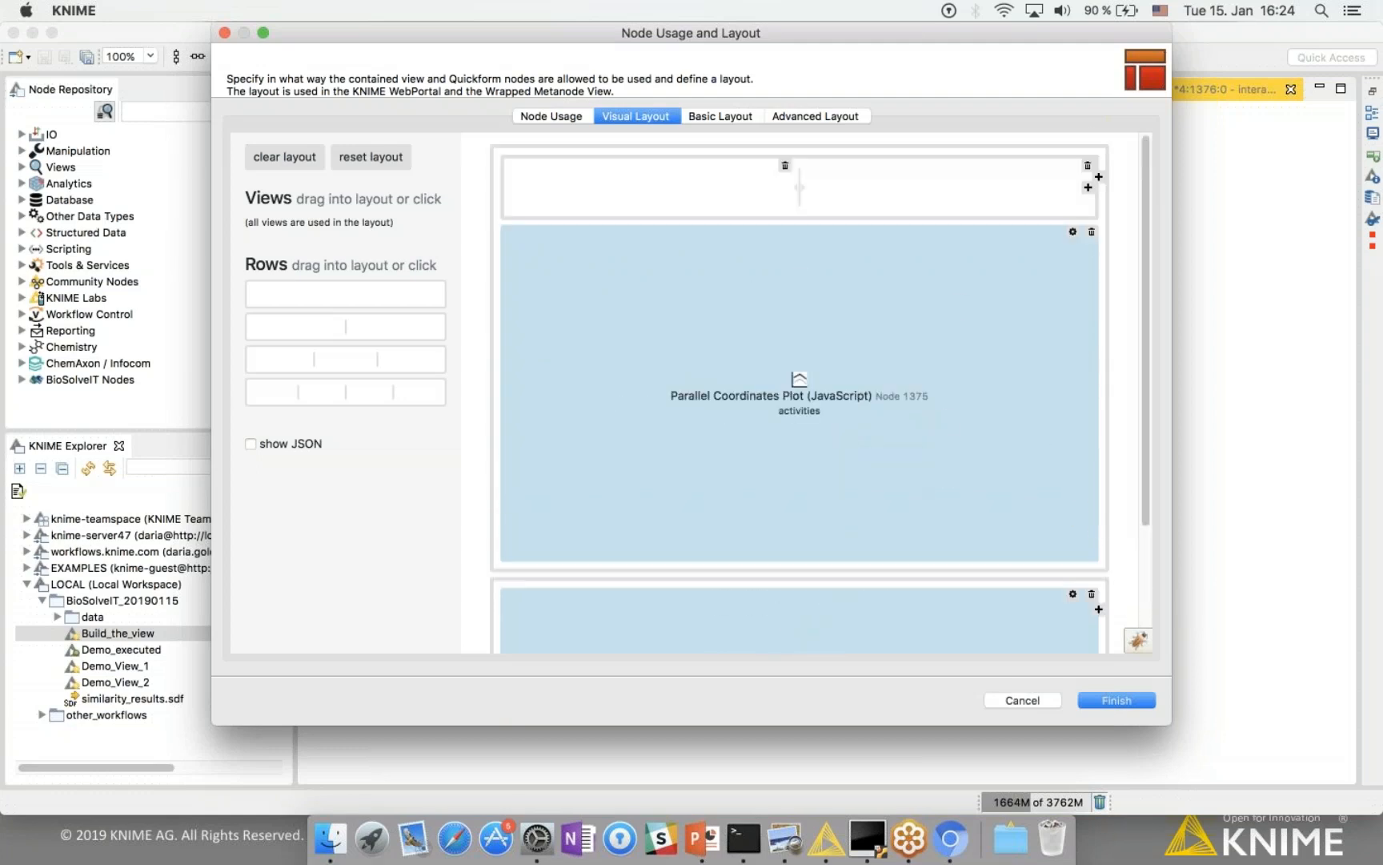
{"action": "left_click", "coordinate": [1088, 166]}
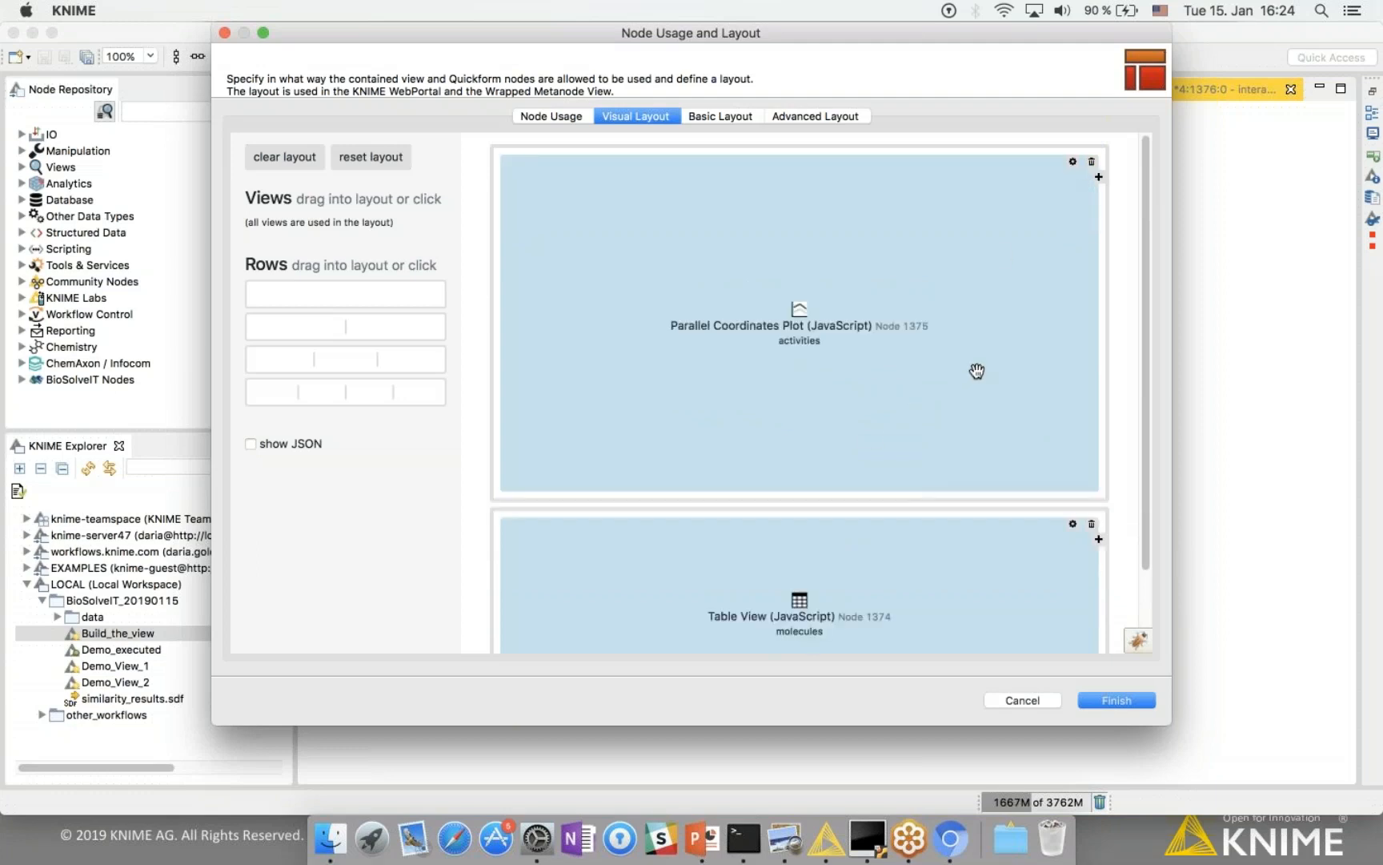
Step: Check the stacked layout of the Parallel Coordinates Plot and the Table View and confirm it
{"action": "scroll", "coordinate": [977, 371], "scroll_direction": "down", "scroll_amount": 4}
{"action": "scroll", "coordinate": [992, 418], "scroll_direction": "up", "scroll_amount": 4}
{"action": "scroll", "coordinate": [992, 417], "scroll_direction": "down", "scroll_amount": 4}
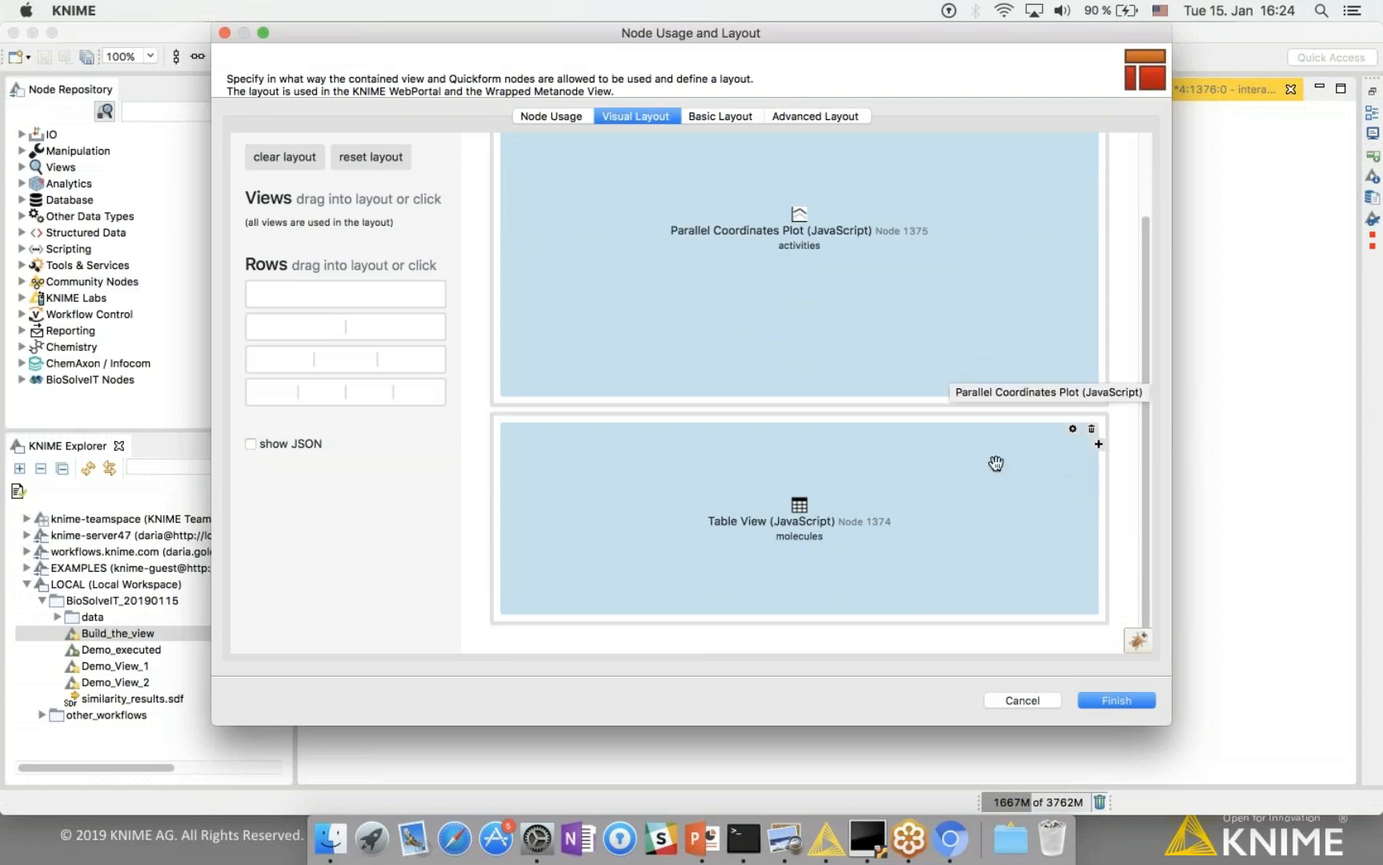
{"action": "left_click", "coordinate": [1099, 701]}
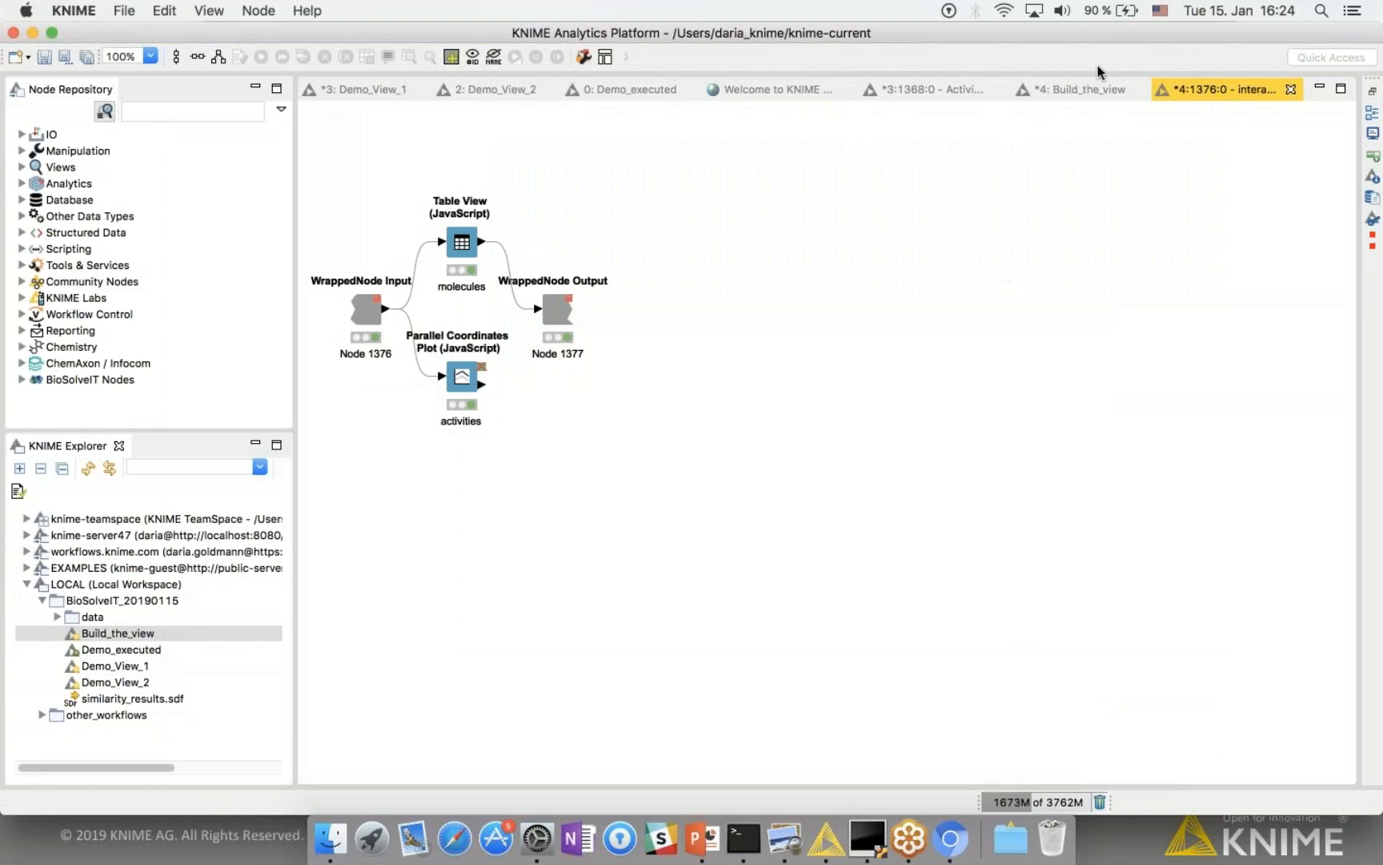
Step: Return to the Build_the_view workflow and open the interactive view of the interactive view metanode
{"action": "left_click", "coordinate": [1081, 89]}
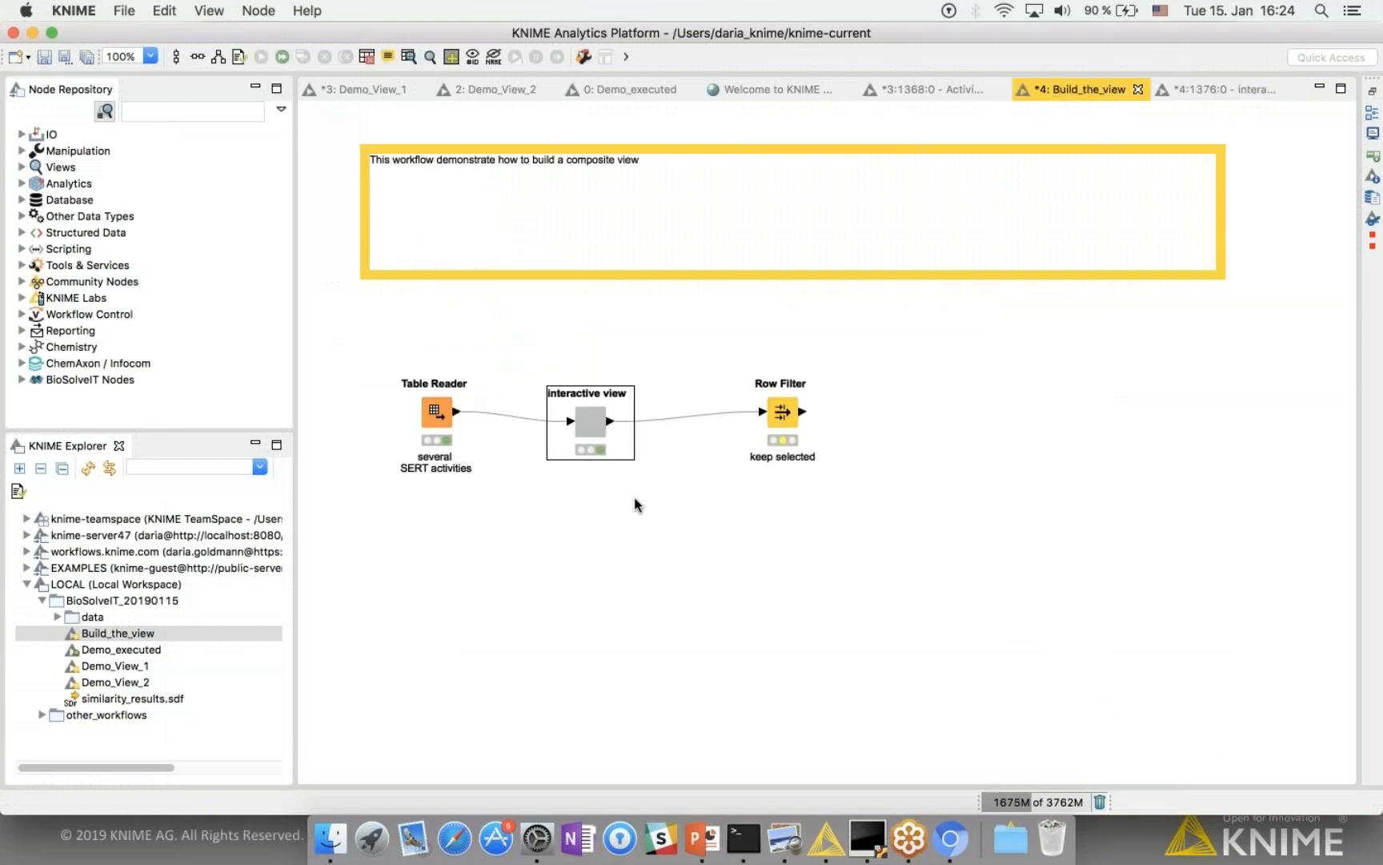
{"action": "right_click", "coordinate": [587, 423]}
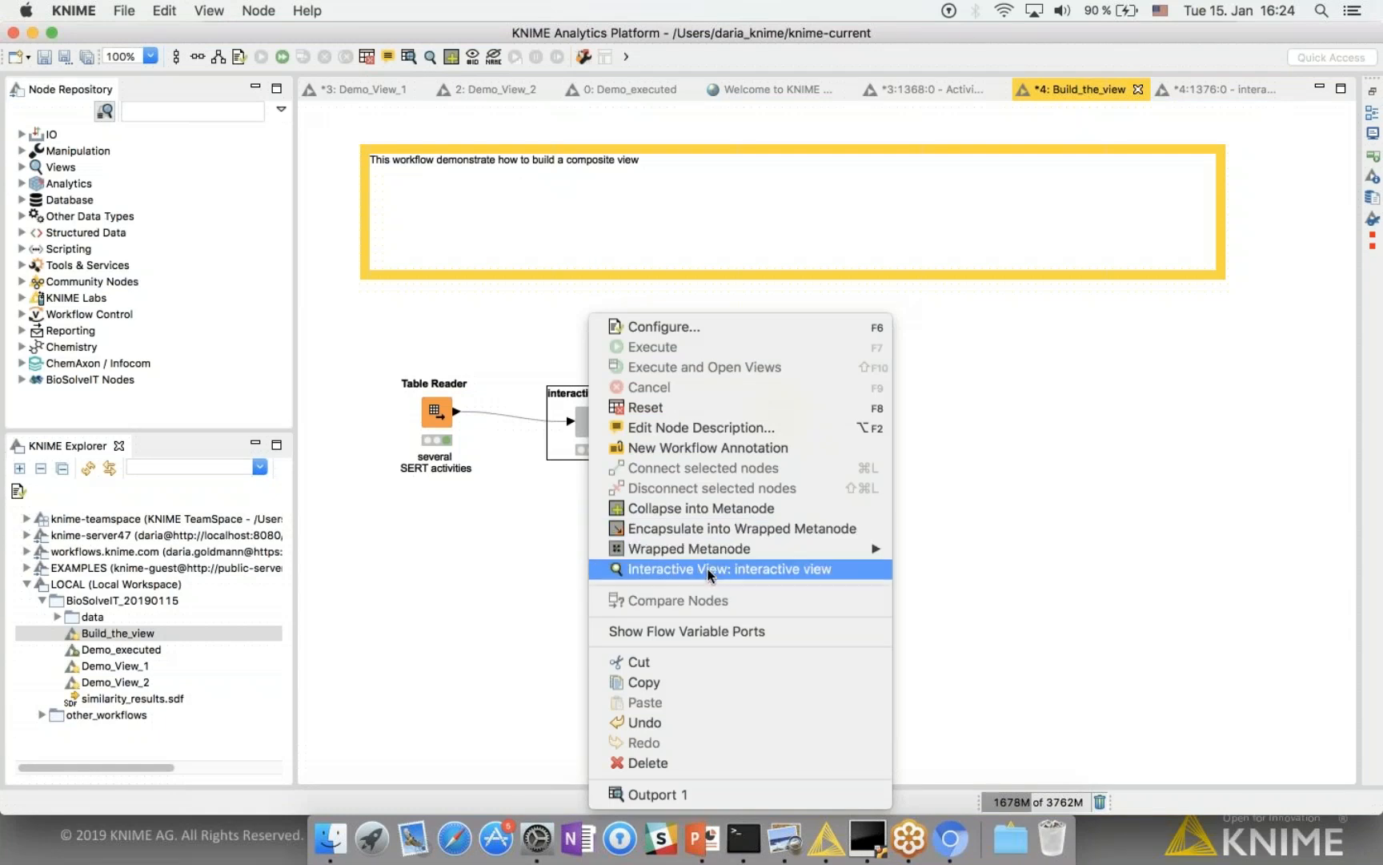
{"action": "left_click", "coordinate": [753, 569]}
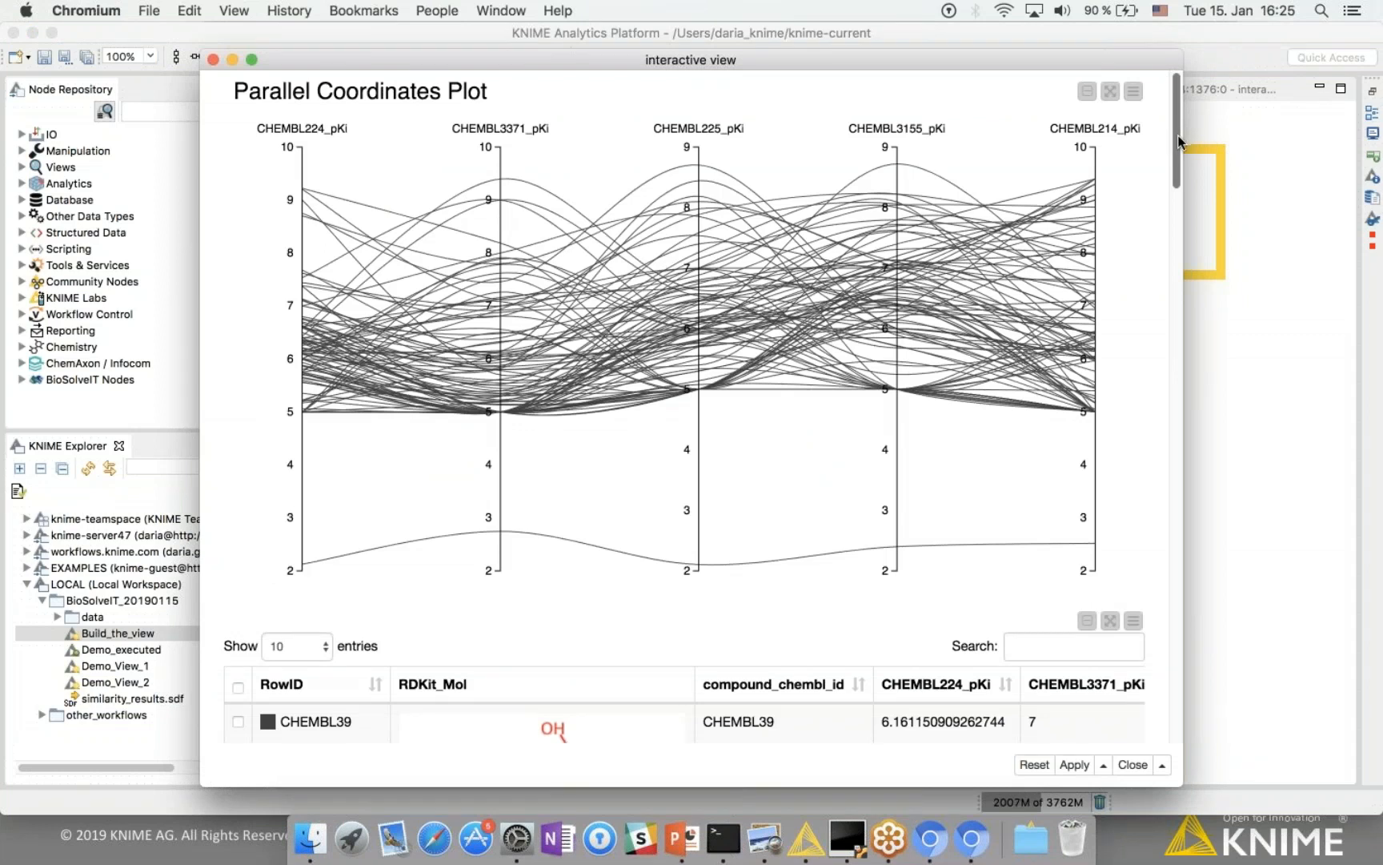
{"action": "mouse_move", "coordinate": [1174, 144]}
{"action": "left_mouse_down"}
{"action": "mouse_move", "coordinate": [1156, 295]}
{"action": "mouse_move", "coordinate": [1170, 485]}
{"action": "mouse_move", "coordinate": [1170, 132]}
{"action": "left_mouse_up"}
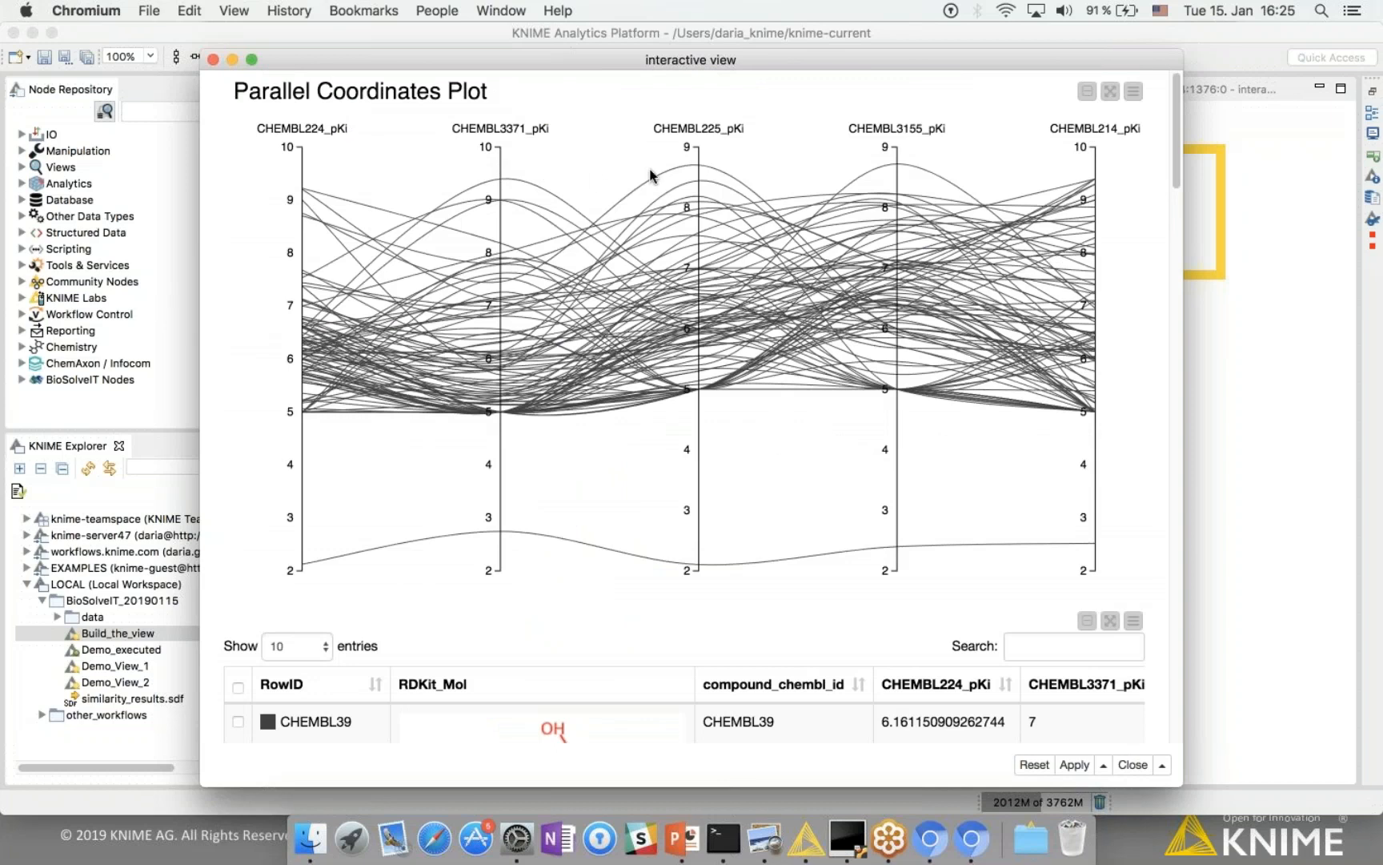
Step: Select the range from about 7.5 to 8.8 on the CHEMBL225_pKi axis and limit the molecule table to selected rows only
{"action": "left_click_drag", "start_coordinate": [698, 158], "coordinate": [702, 237]}
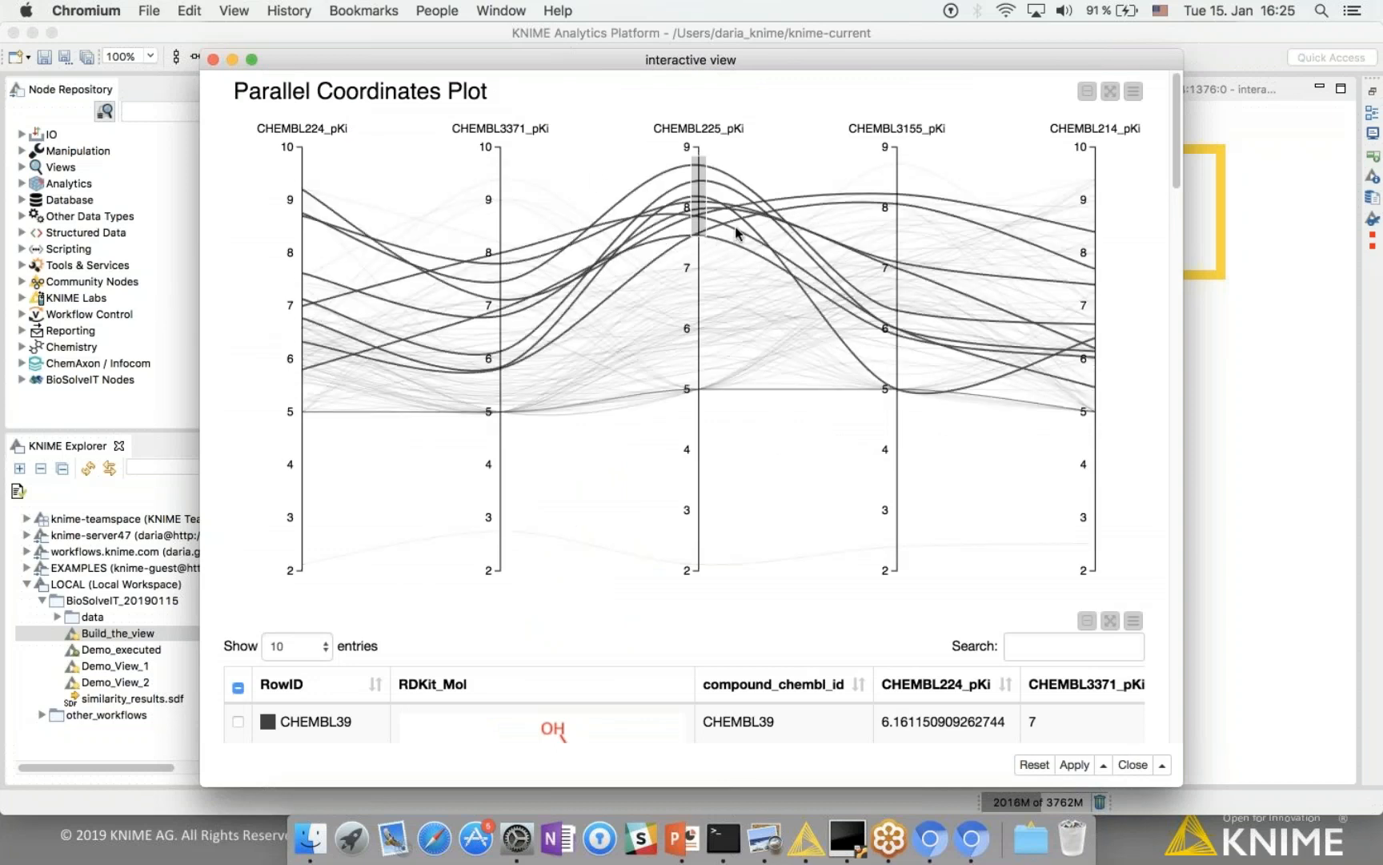
{"action": "scroll", "coordinate": [1176, 212], "scroll_direction": "down", "scroll_amount": 10}
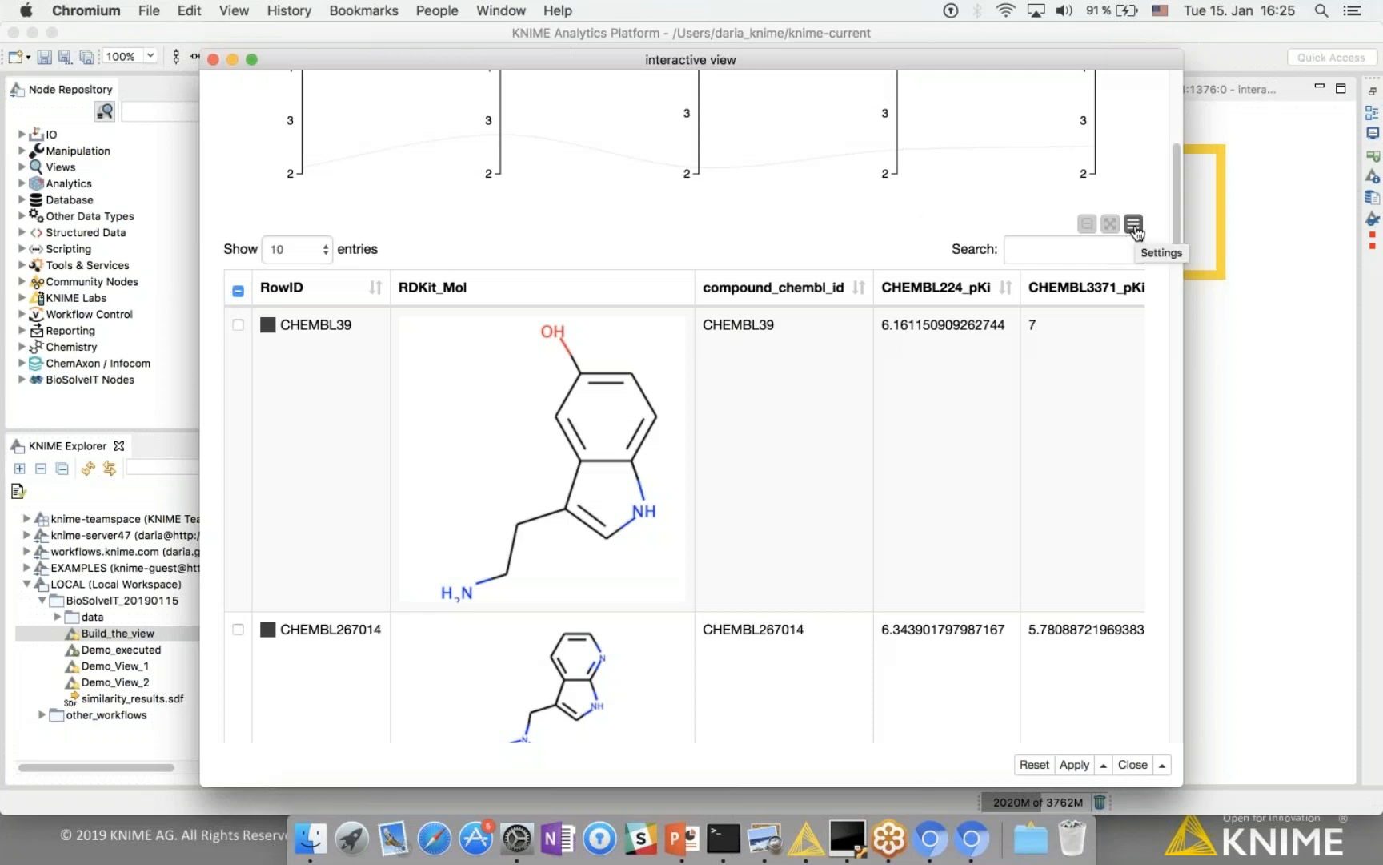
{"action": "left_click", "coordinate": [1135, 227]}
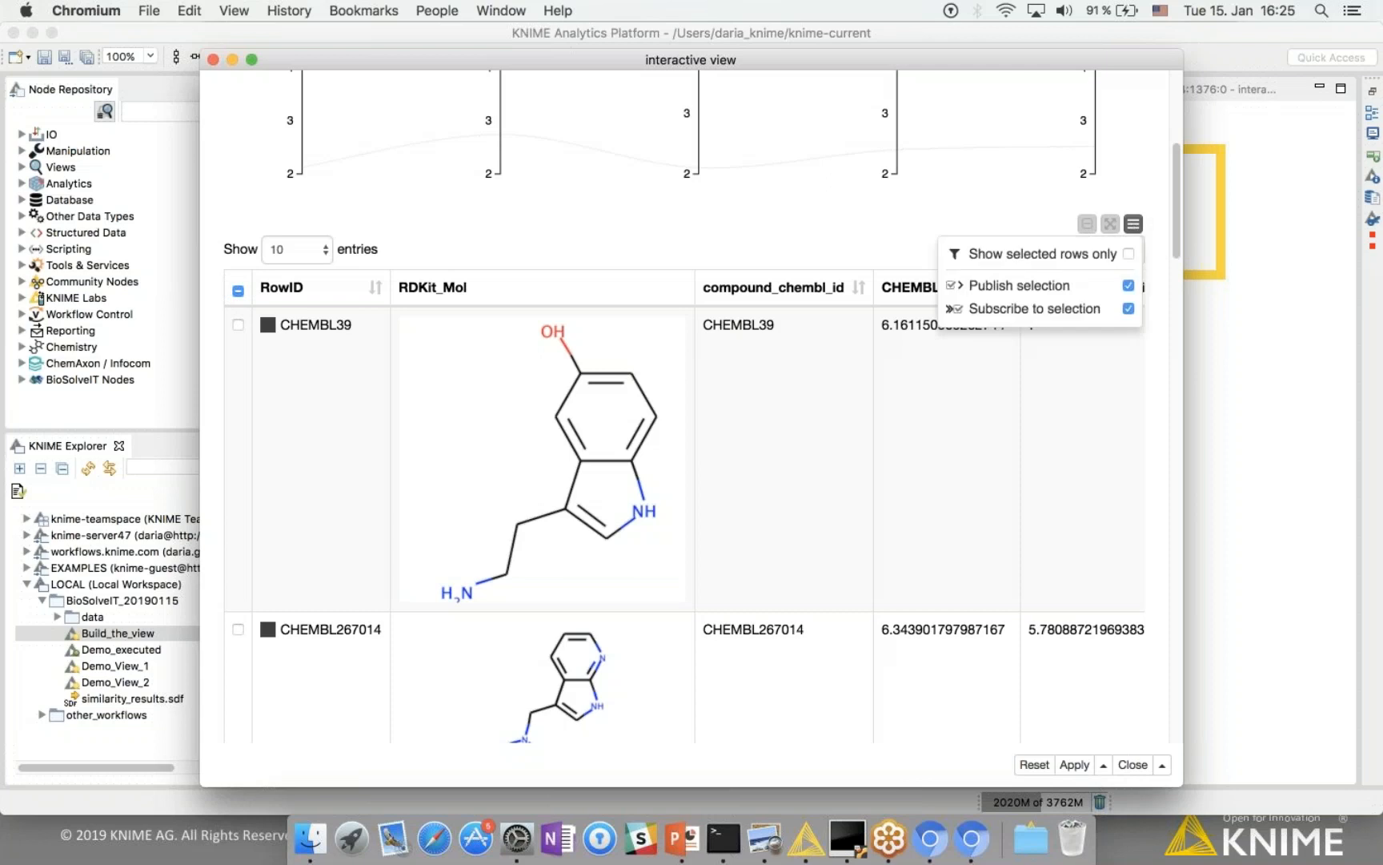
{"action": "left_click", "coordinate": [1128, 255]}
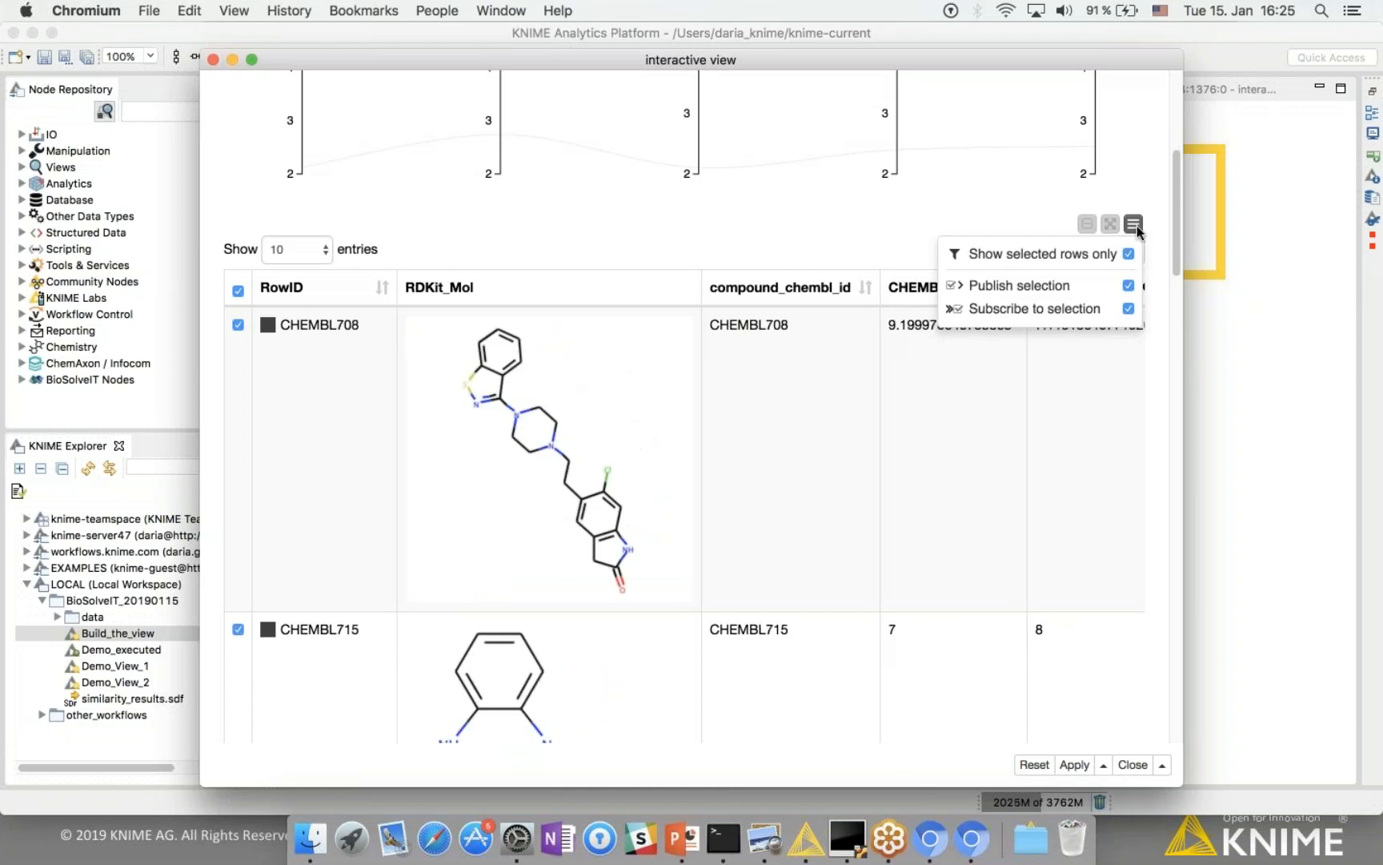
{"action": "left_click", "coordinate": [1134, 226]}
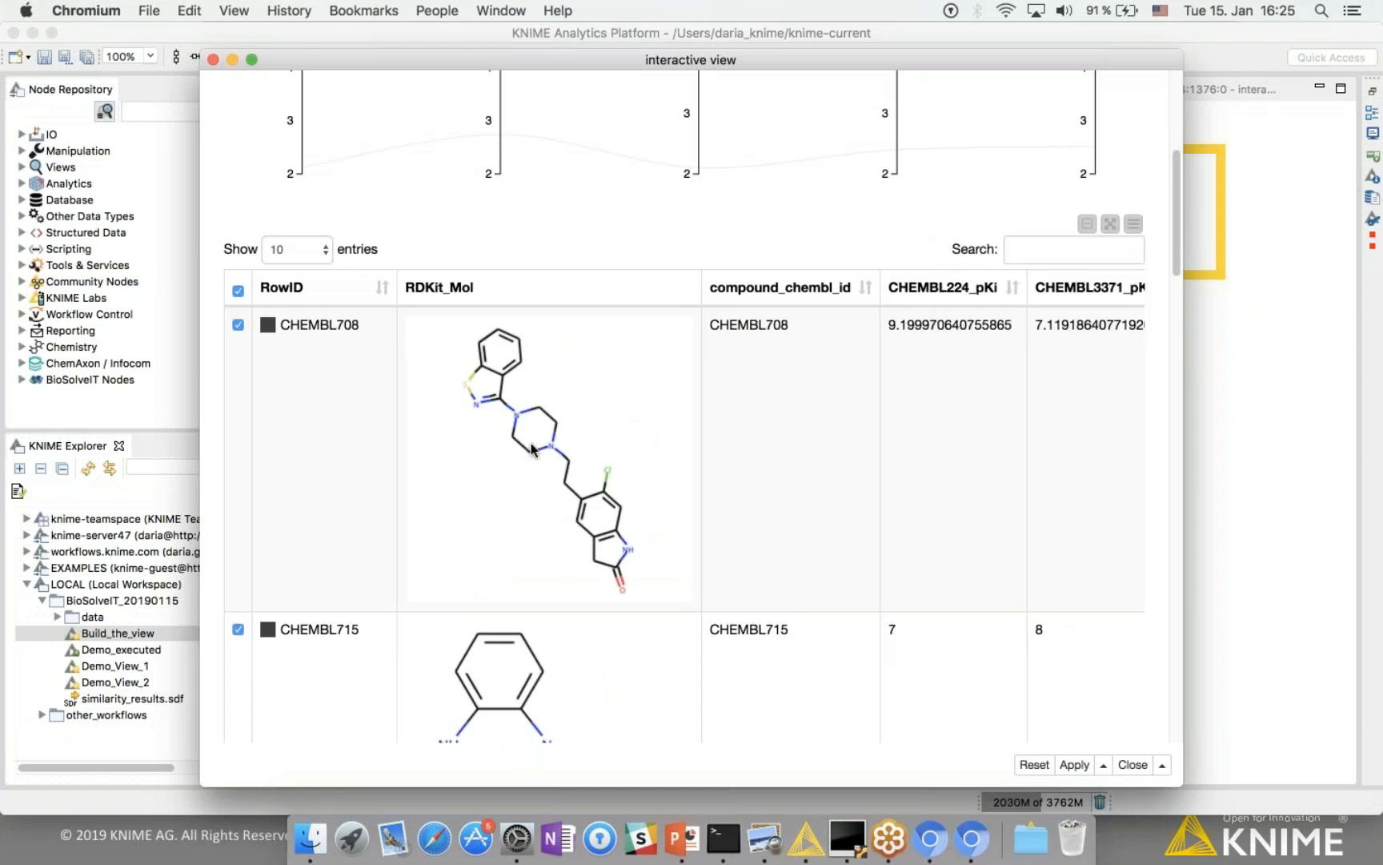
Step: Change the CHEMBL225_pKi range to about 5.7 to 6.7 and select about 8.1 to 8.9 on the CHEMBL3155_pKi axis
{"action": "scroll", "coordinate": [591, 399], "scroll_direction": "up", "scroll_amount": 3}
{"action": "scroll", "coordinate": [591, 392], "scroll_direction": "up", "scroll_amount": 5}
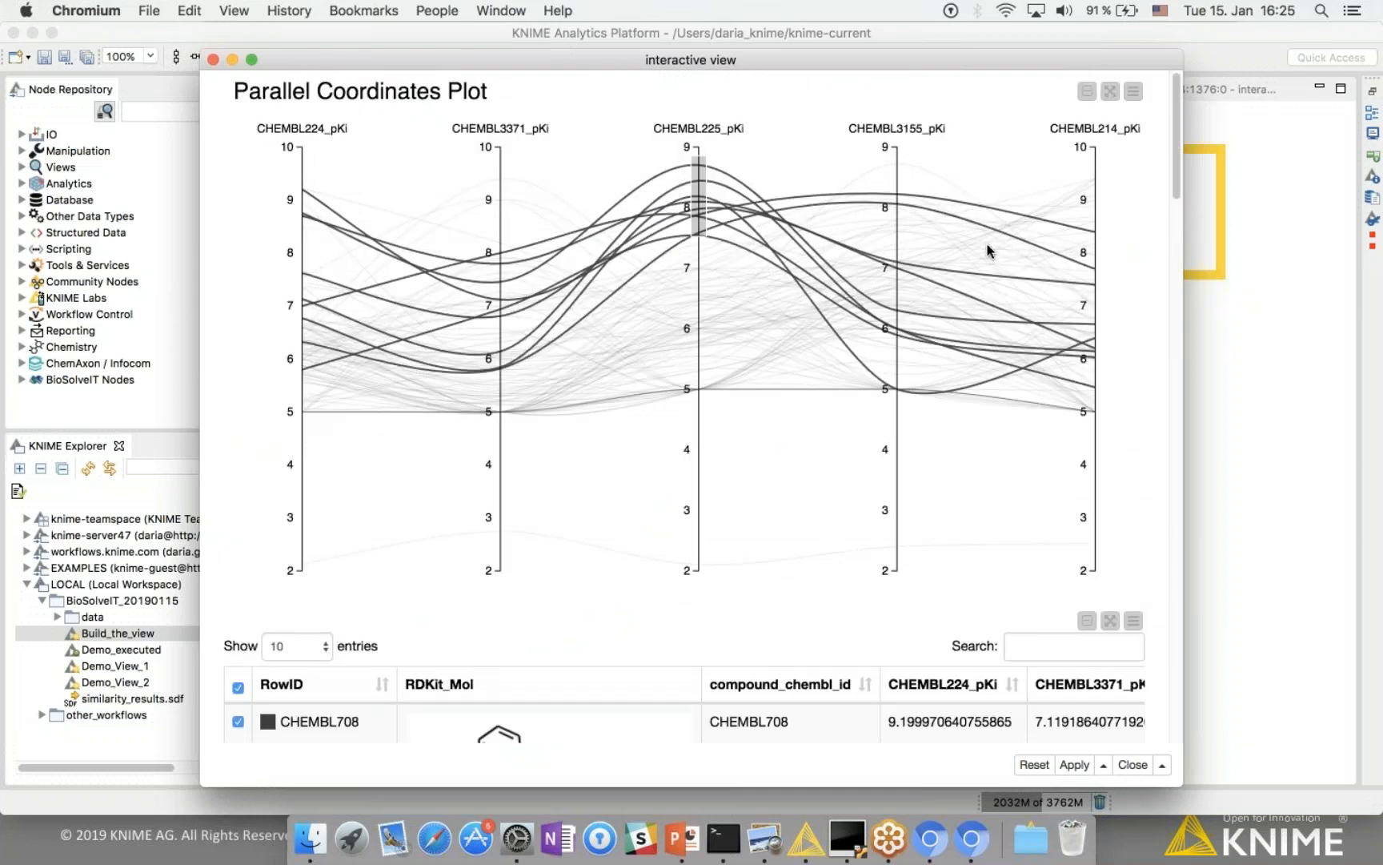
{"action": "scroll", "coordinate": [753, 232], "scroll_direction": "down", "scroll_amount": 8}
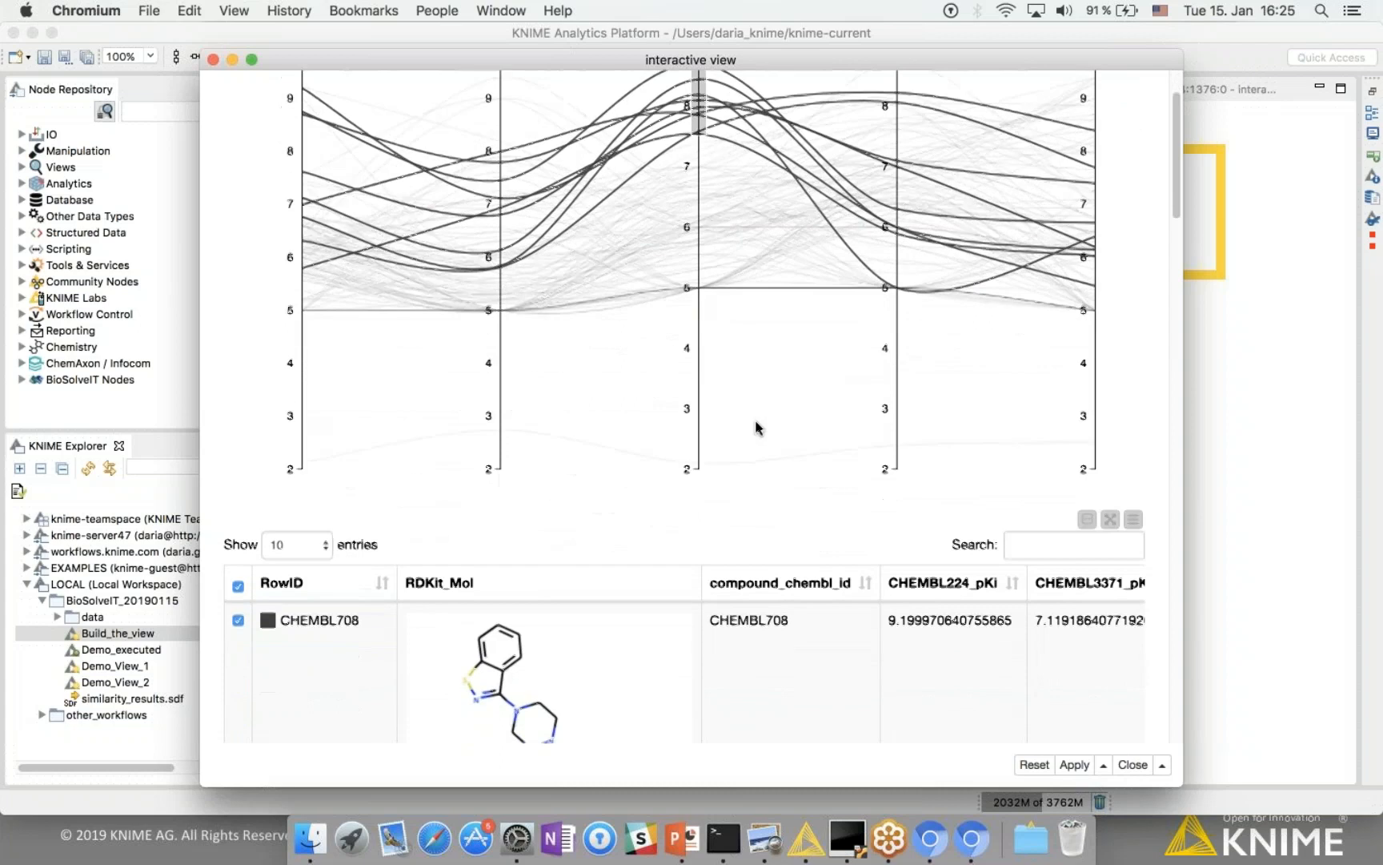
{"action": "scroll", "coordinate": [685, 417], "scroll_direction": "up", "scroll_amount": 1}
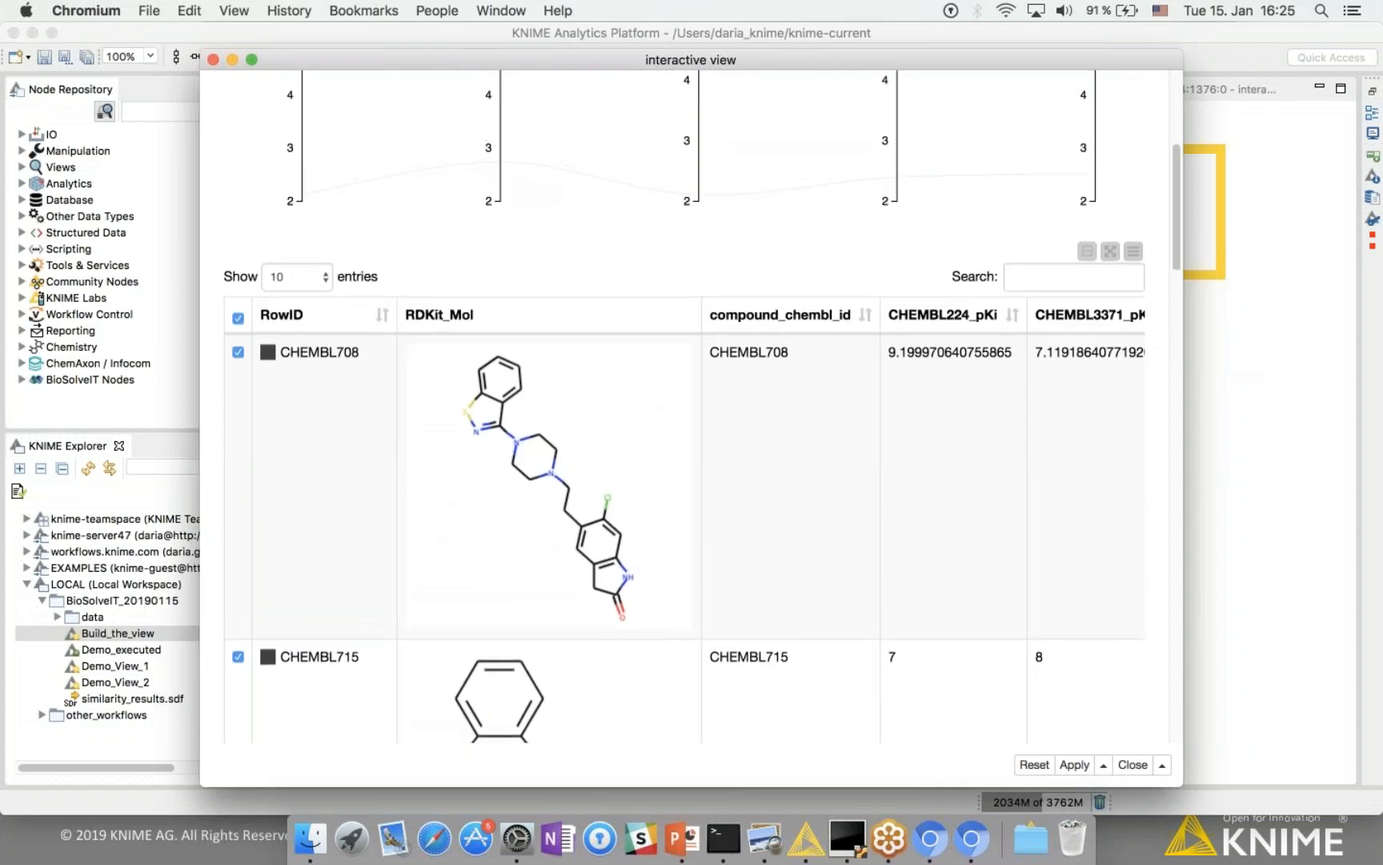
{"action": "scroll", "coordinate": [759, 429], "scroll_direction": "up", "scroll_amount": 7}
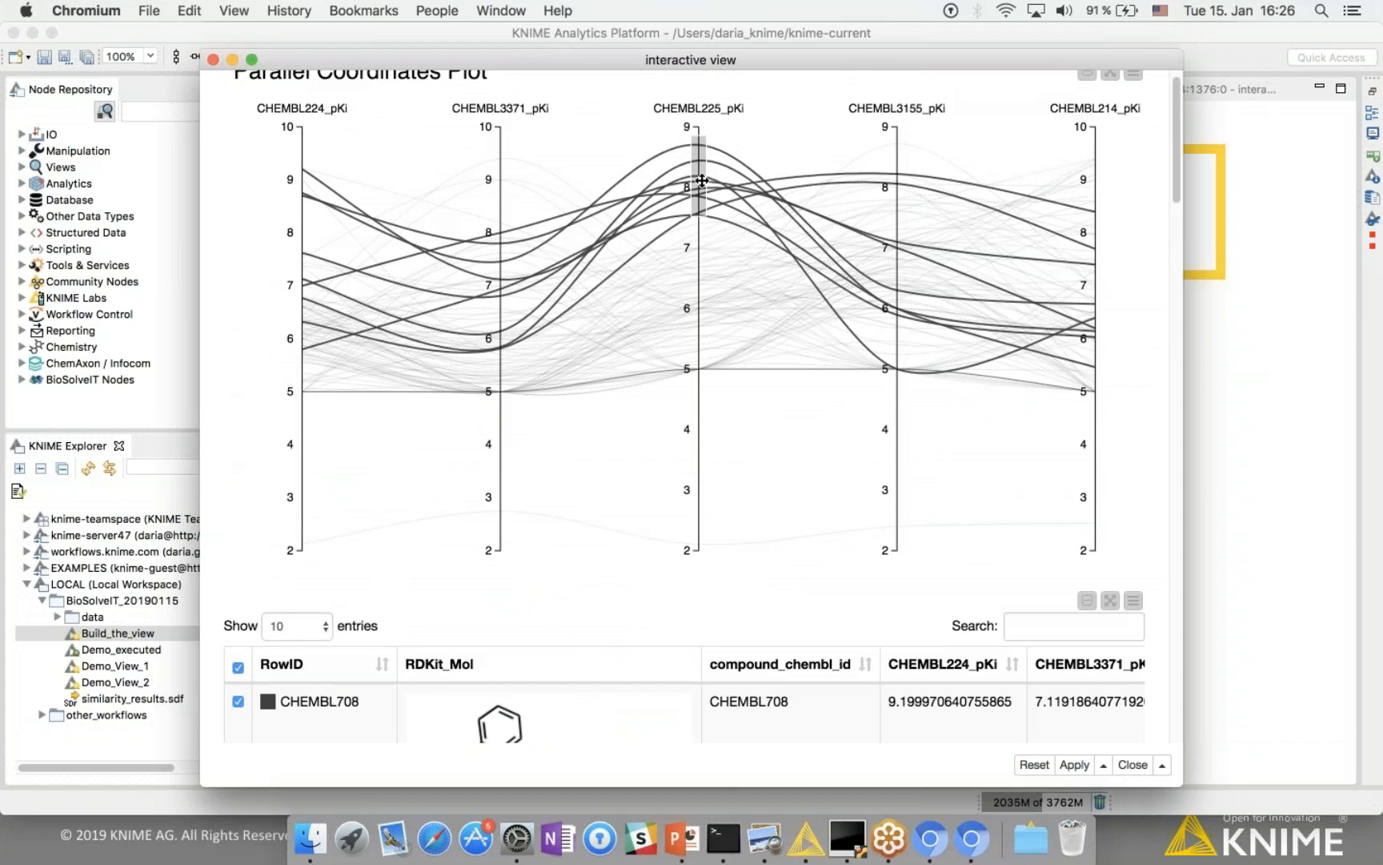
{"action": "left_click_drag", "start_coordinate": [702, 188], "coordinate": [702, 304]}
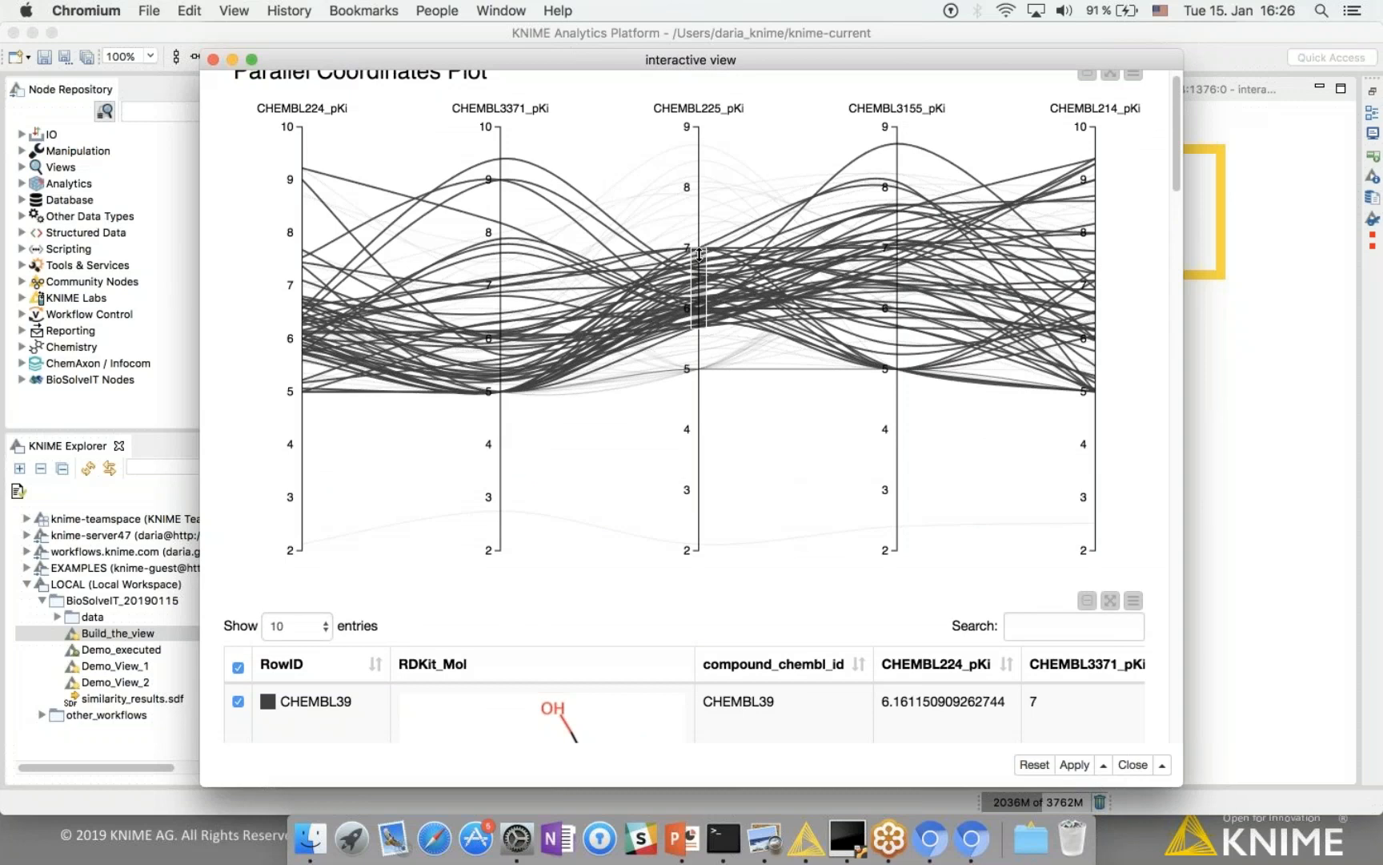
{"action": "left_click_drag", "start_coordinate": [702, 251], "coordinate": [702, 267]}
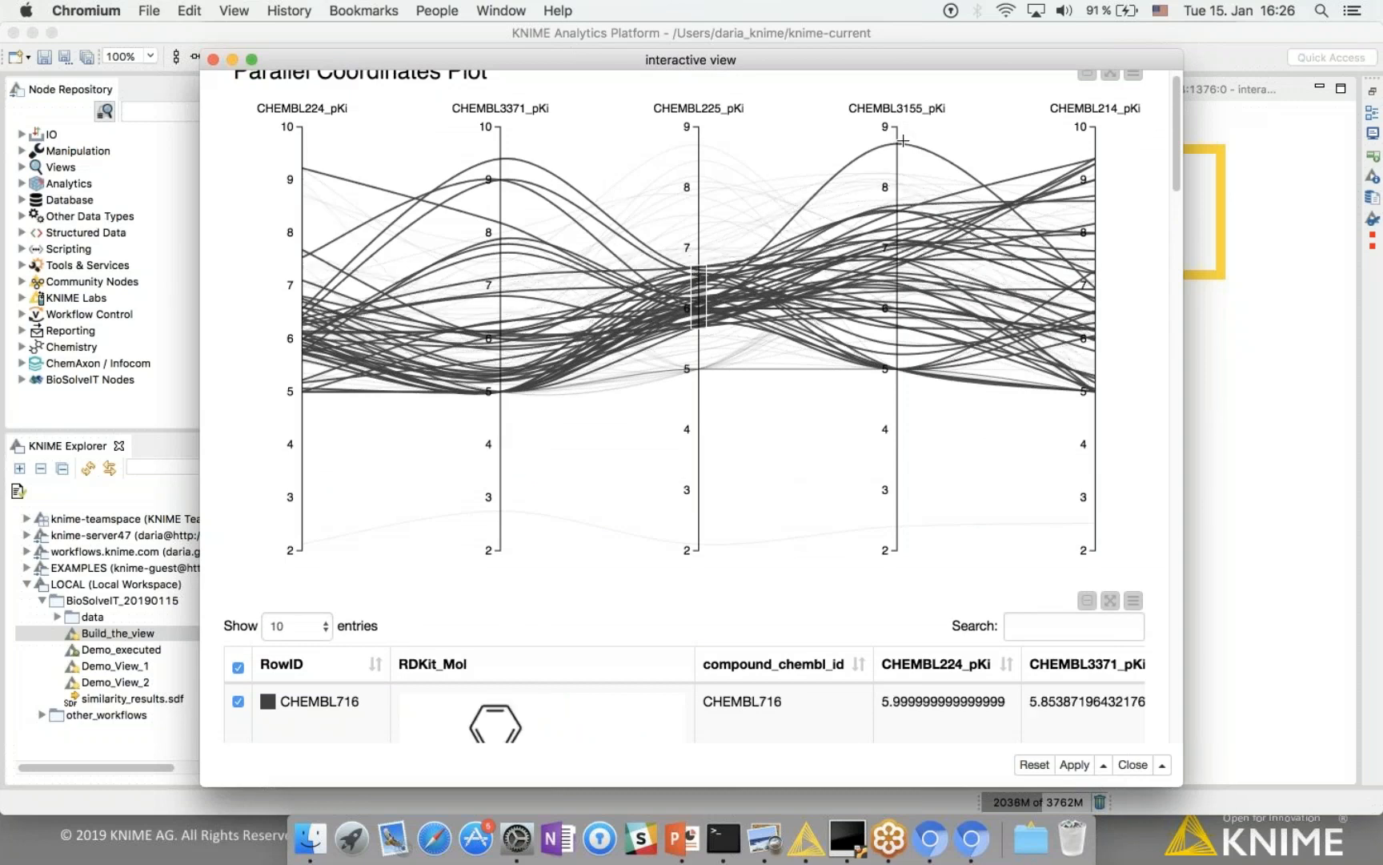
{"action": "left_click_drag", "start_coordinate": [899, 136], "coordinate": [898, 180]}
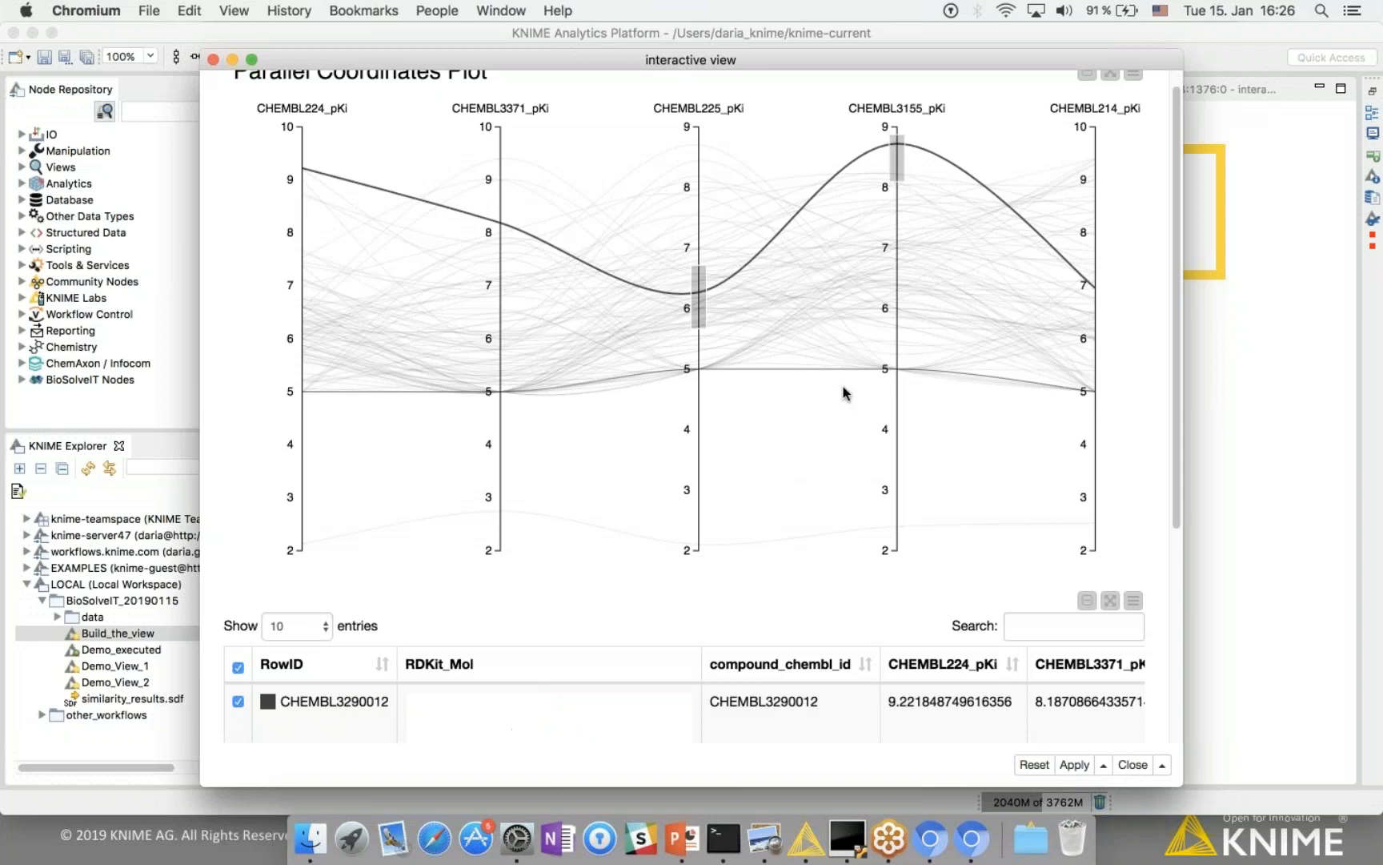
Step: Review the filtered molecule table, extend the CHEMBL225_pKi range up to about 7.1 and shift the CHEMBL3155_pKi range to about 7.6 to 8.3
{"action": "scroll", "coordinate": [850, 628], "scroll_direction": "down", "scroll_amount": 3}
{"action": "scroll", "coordinate": [846, 628], "scroll_direction": "down", "scroll_amount": 6}
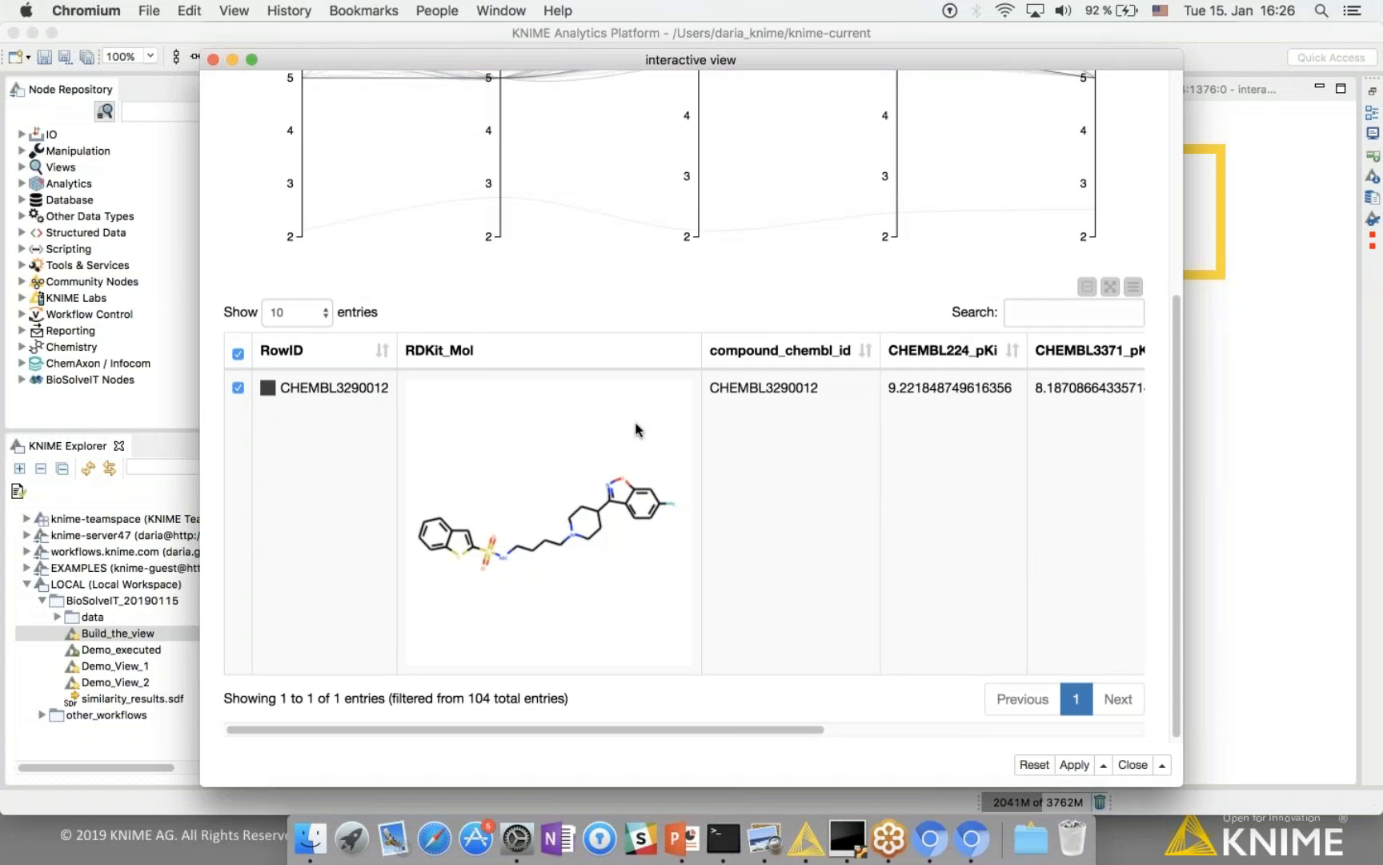
{"action": "scroll", "coordinate": [752, 284], "scroll_direction": "up", "scroll_amount": 1}
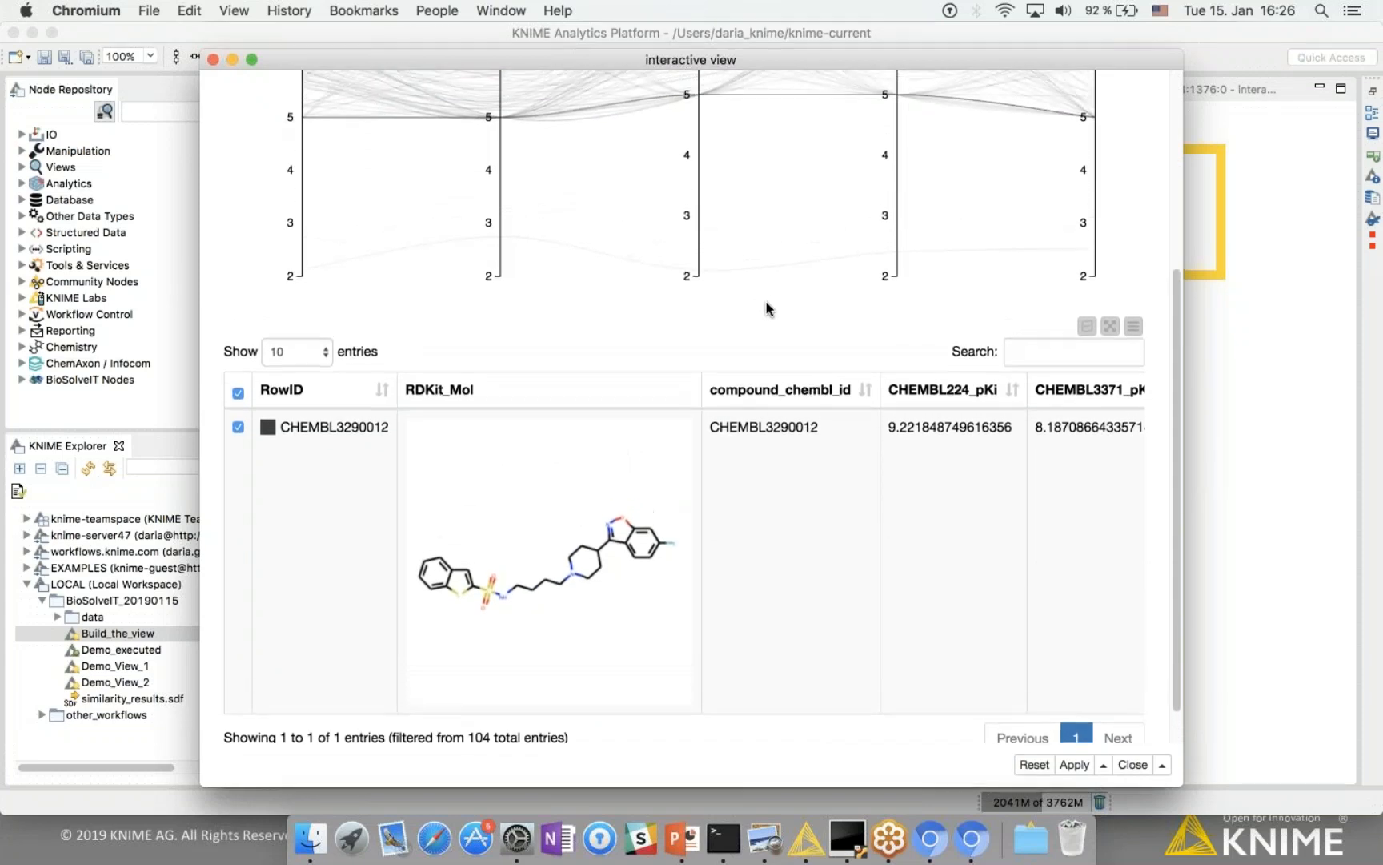
{"action": "scroll", "coordinate": [767, 309], "scroll_direction": "up", "scroll_amount": 6}
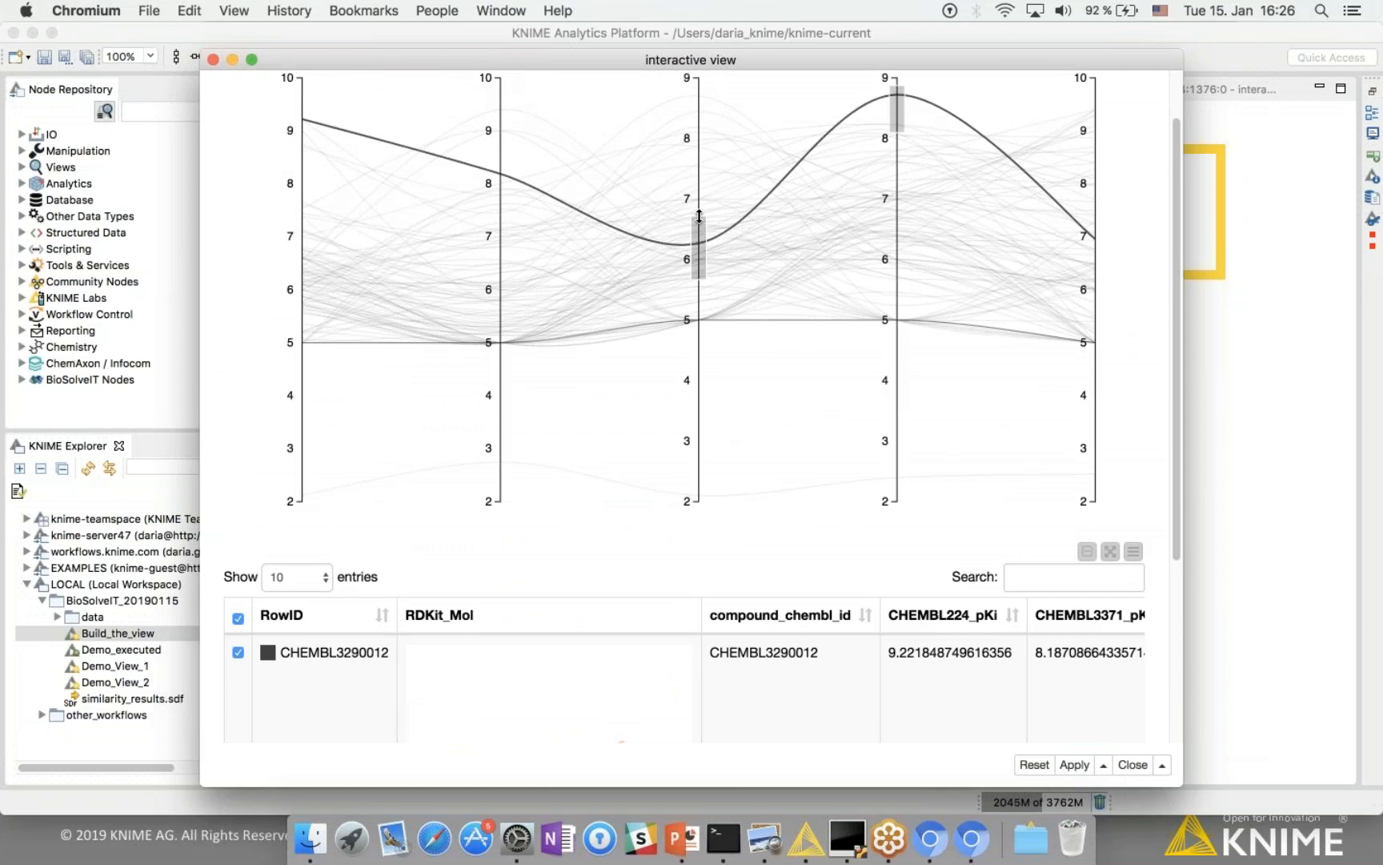
{"action": "left_click_drag", "start_coordinate": [699, 217], "coordinate": [699, 194]}
{"action": "left_click_drag", "start_coordinate": [900, 126], "coordinate": [905, 156]}
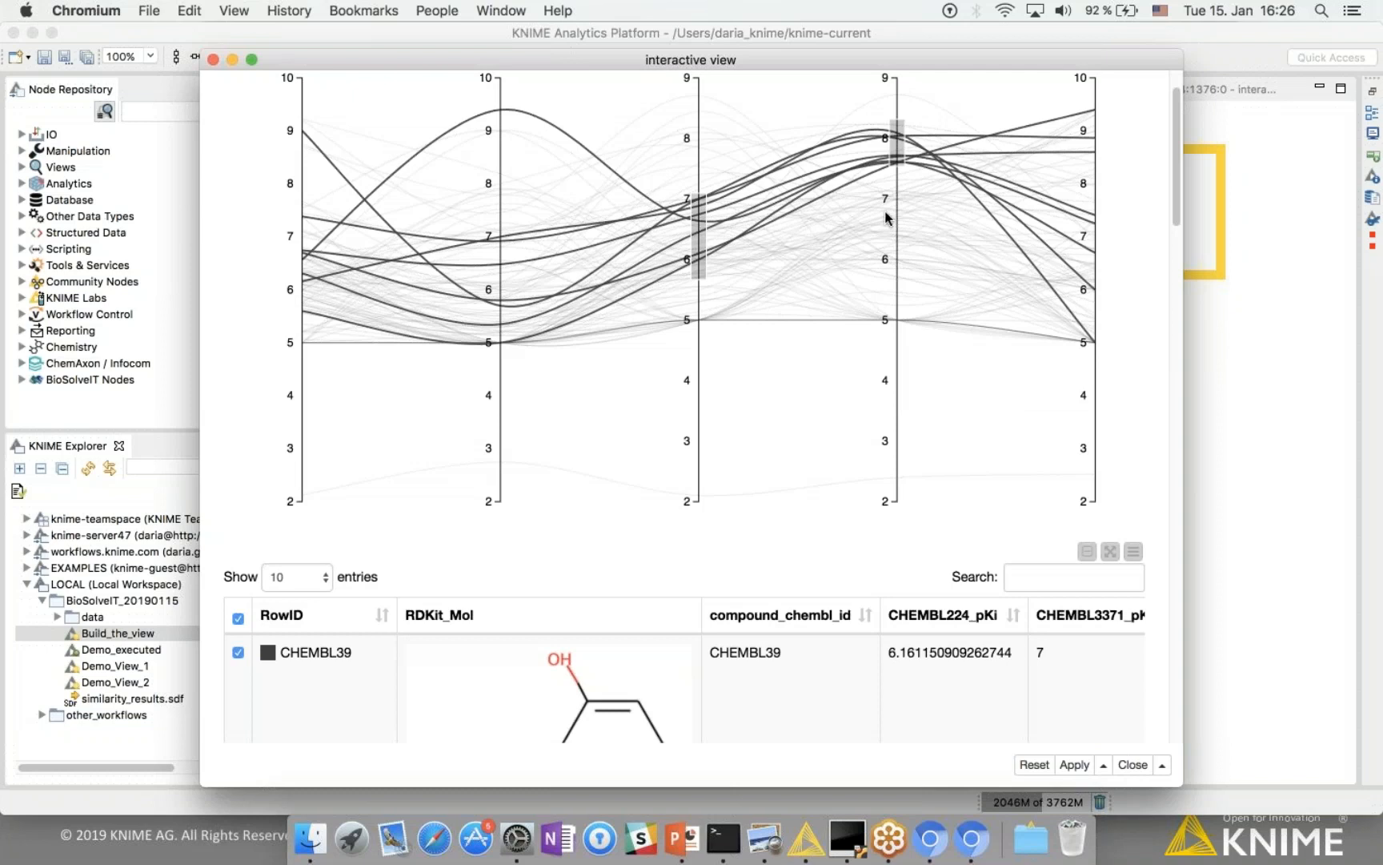
Step: Turn off showing selected rows only in the molecule table and look through its rows
{"action": "left_click", "coordinate": [1133, 551]}
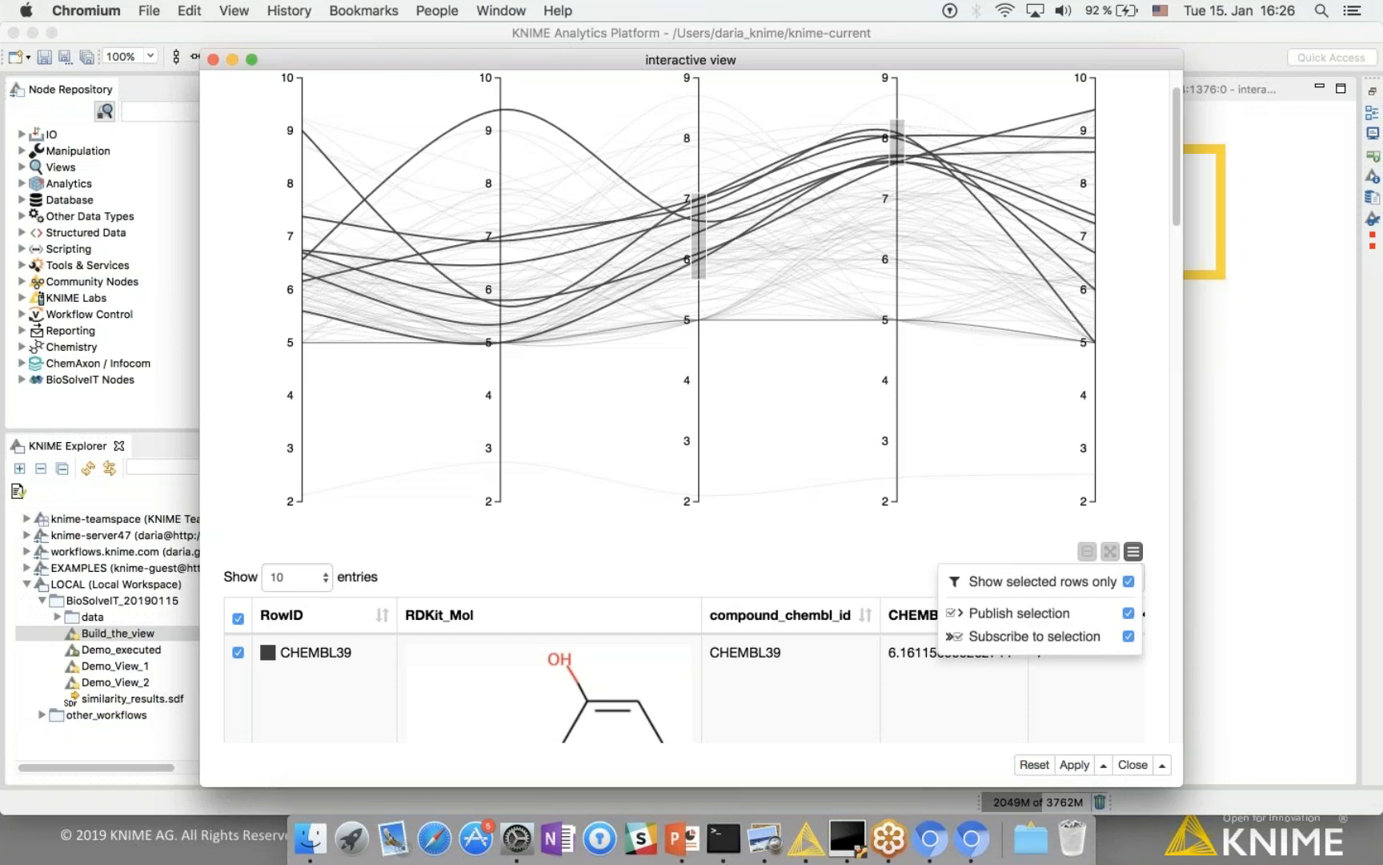
{"action": "left_click", "coordinate": [1128, 582]}
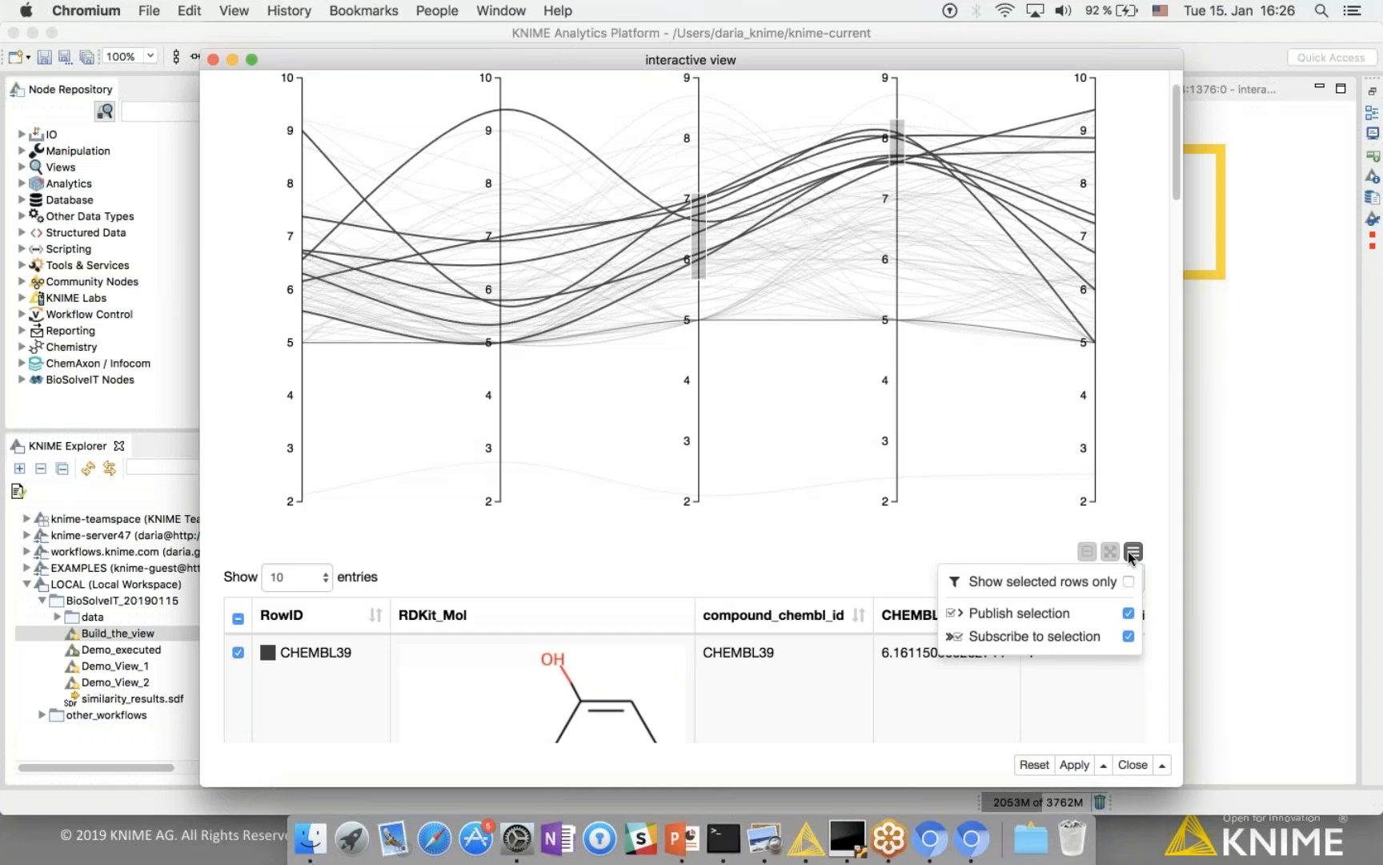
{"action": "left_click", "coordinate": [1130, 551]}
{"action": "scroll", "coordinate": [531, 677], "scroll_direction": "down", "scroll_amount": 1}
{"action": "scroll", "coordinate": [531, 676], "scroll_direction": "down", "scroll_amount": 8}
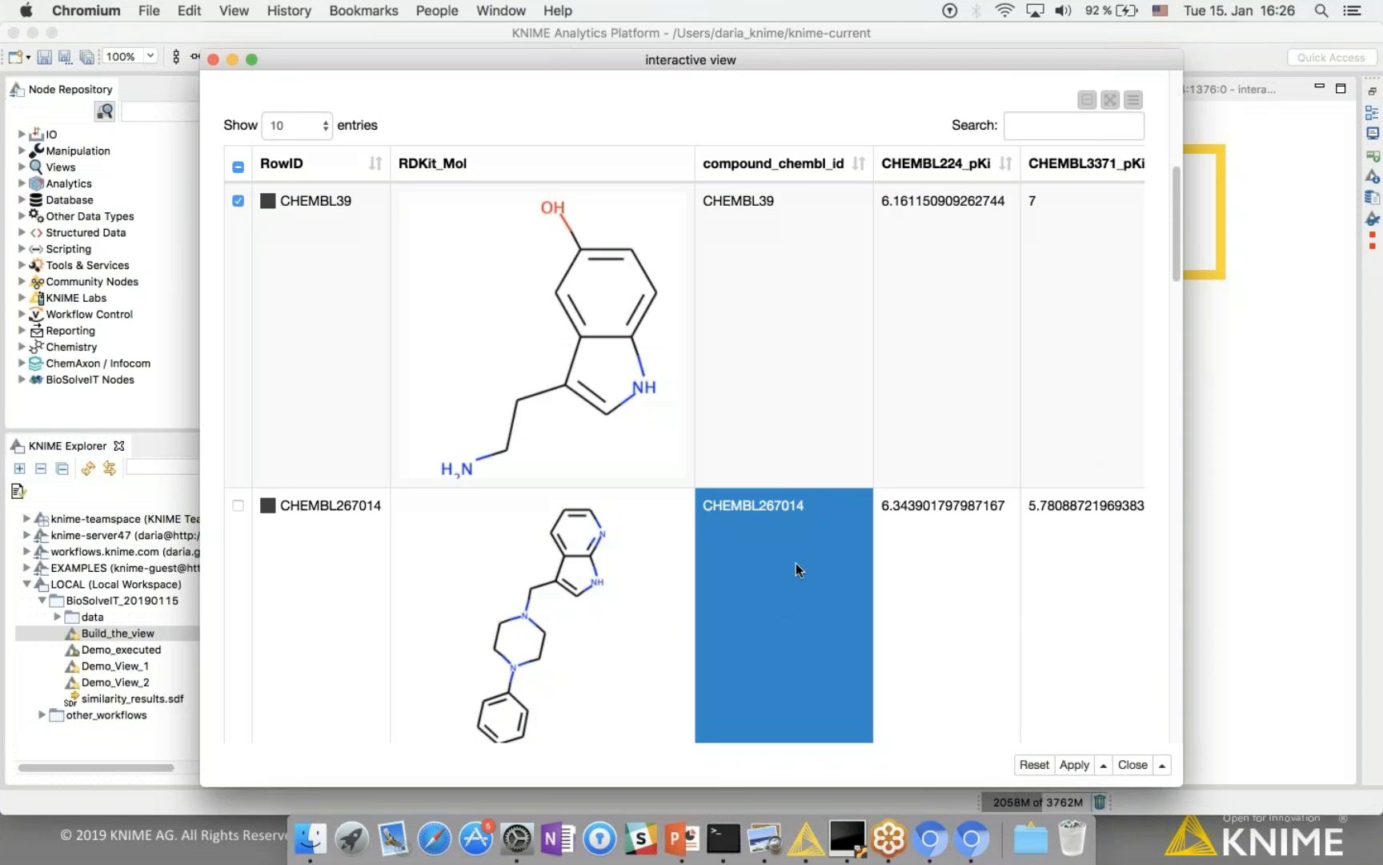
Step: Clear the range selections on the CHEMBL3155_pKi and CHEMBL225_pKi axes of the Parallel Coordinates Plot
{"action": "left_click_drag", "start_coordinate": [1176, 209], "coordinate": [1162, 100]}
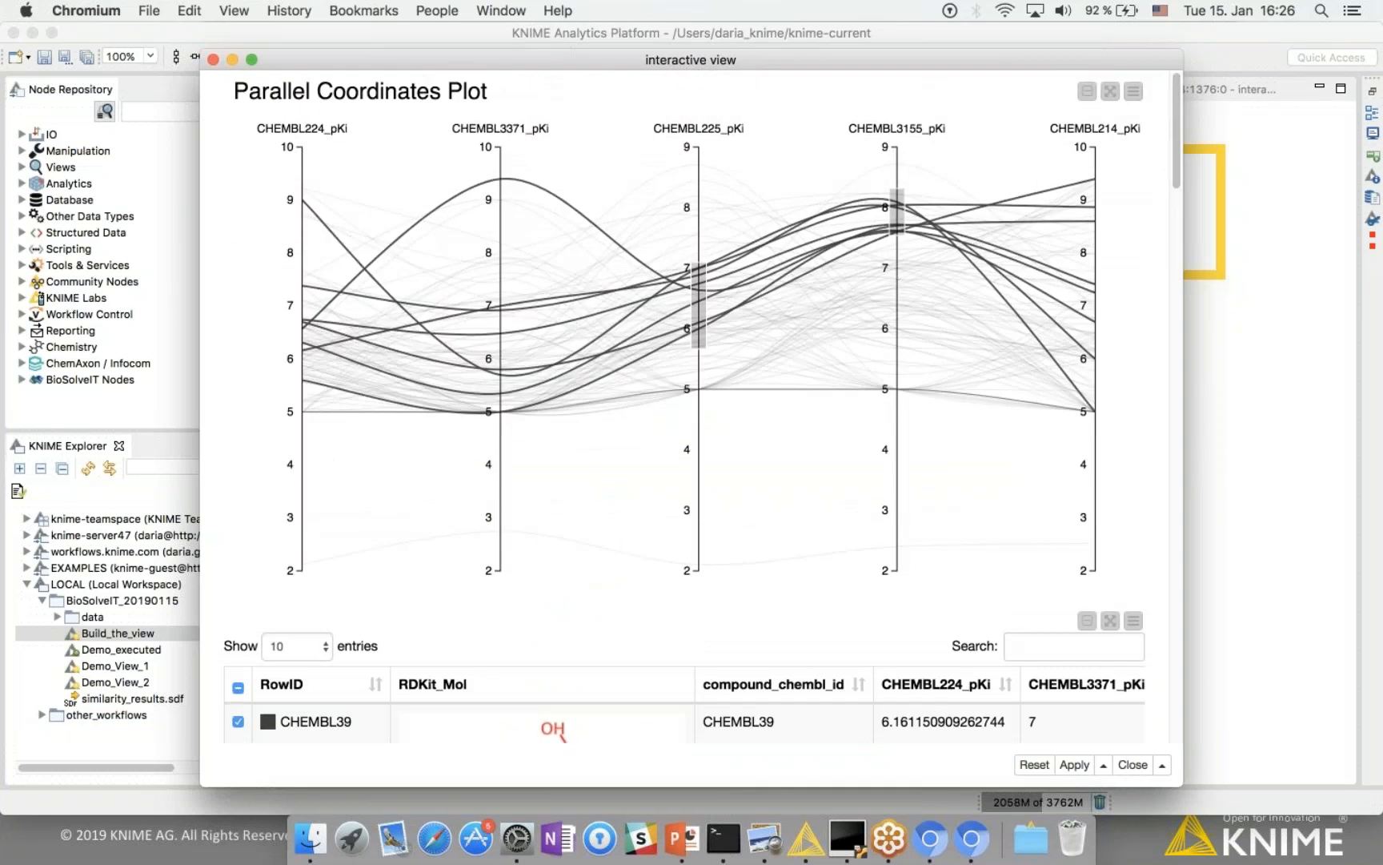
{"action": "left_click", "coordinate": [897, 262]}
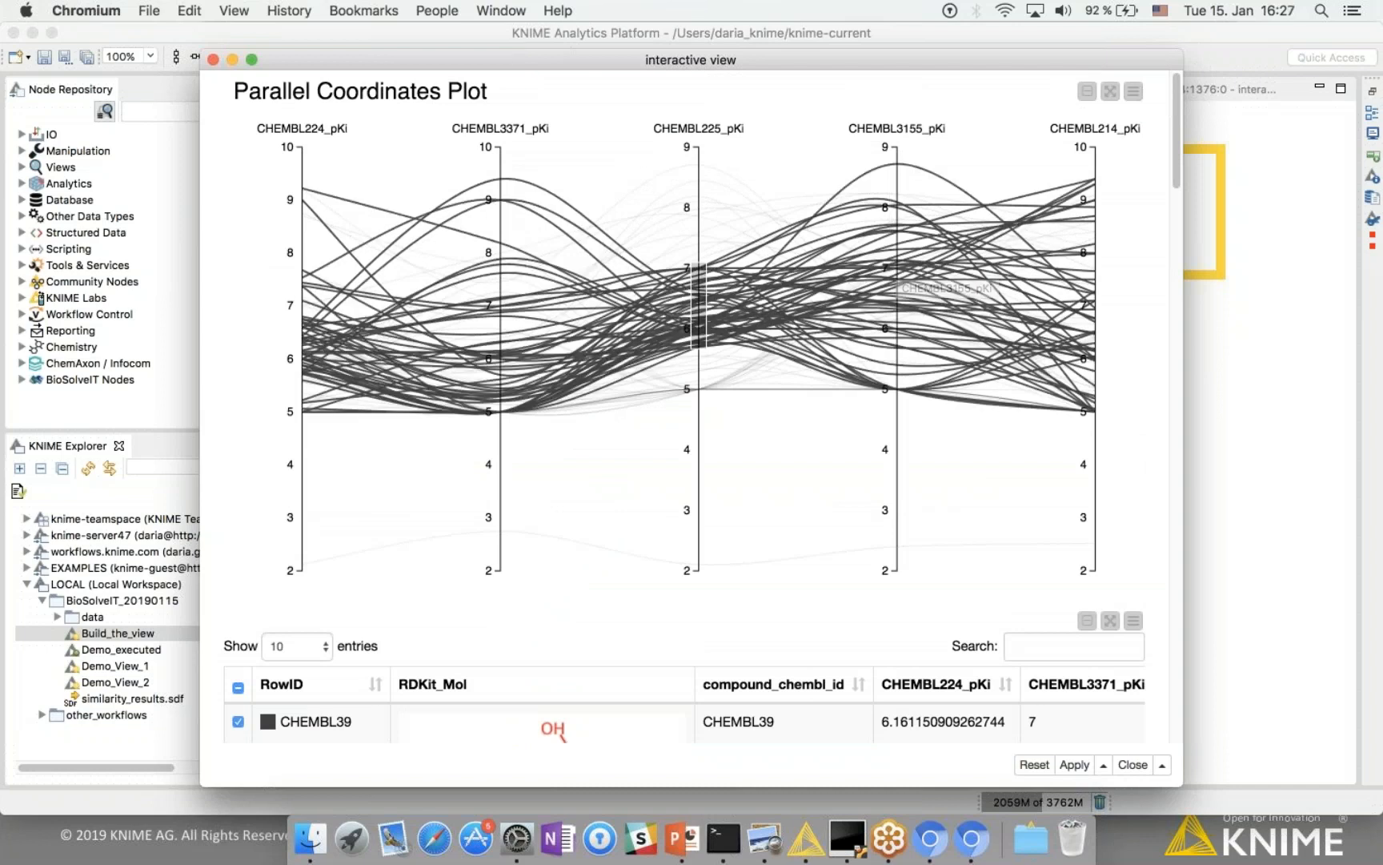
{"action": "left_click", "coordinate": [699, 177]}
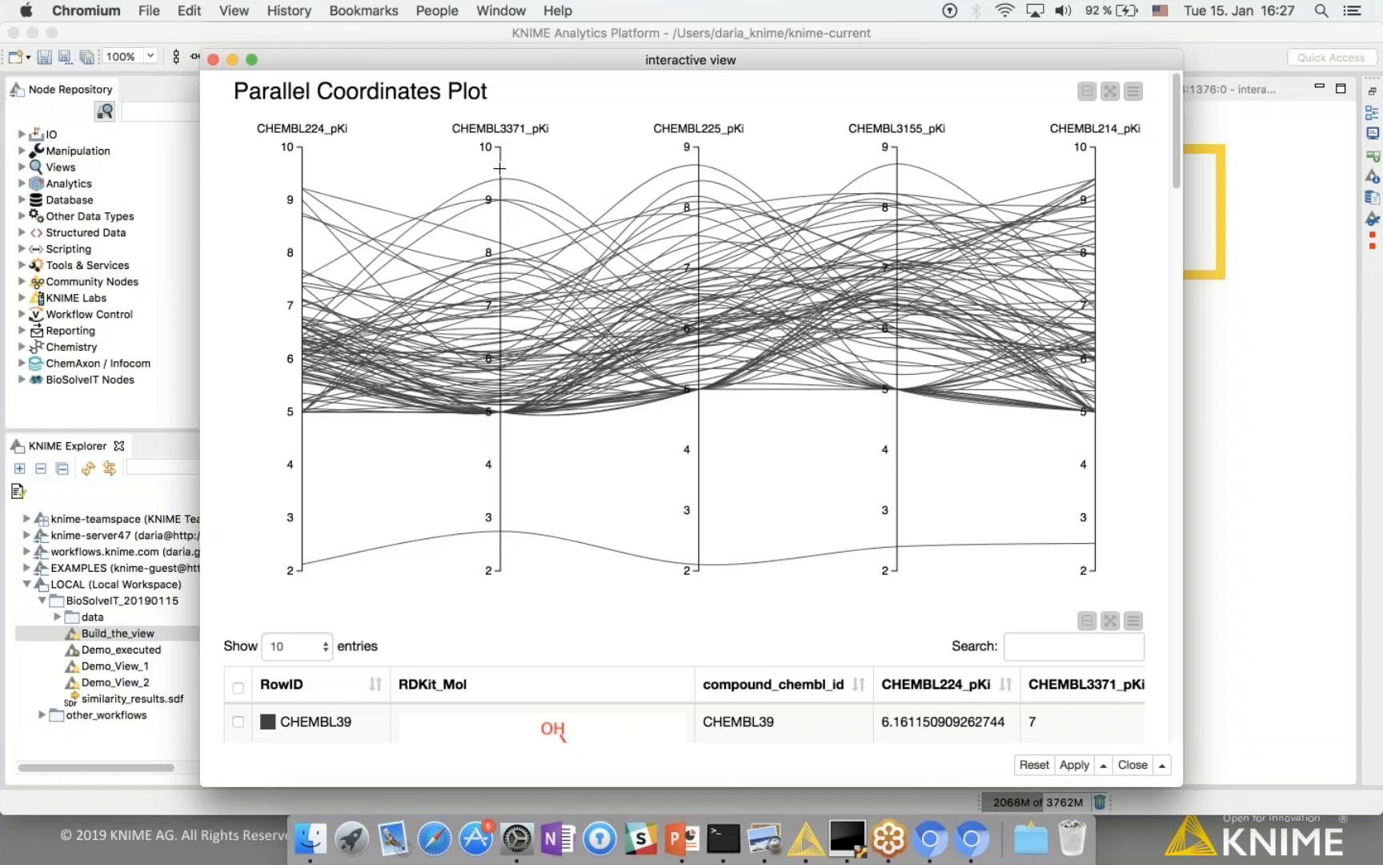
Step: Select about 8.7 to 9.6 on the CHEMBL3371_pKi axis and about 6.5 to 7.3 on the CHEMBL3155_pKi axis
{"action": "left_click_drag", "start_coordinate": [499, 168], "coordinate": [500, 217]}
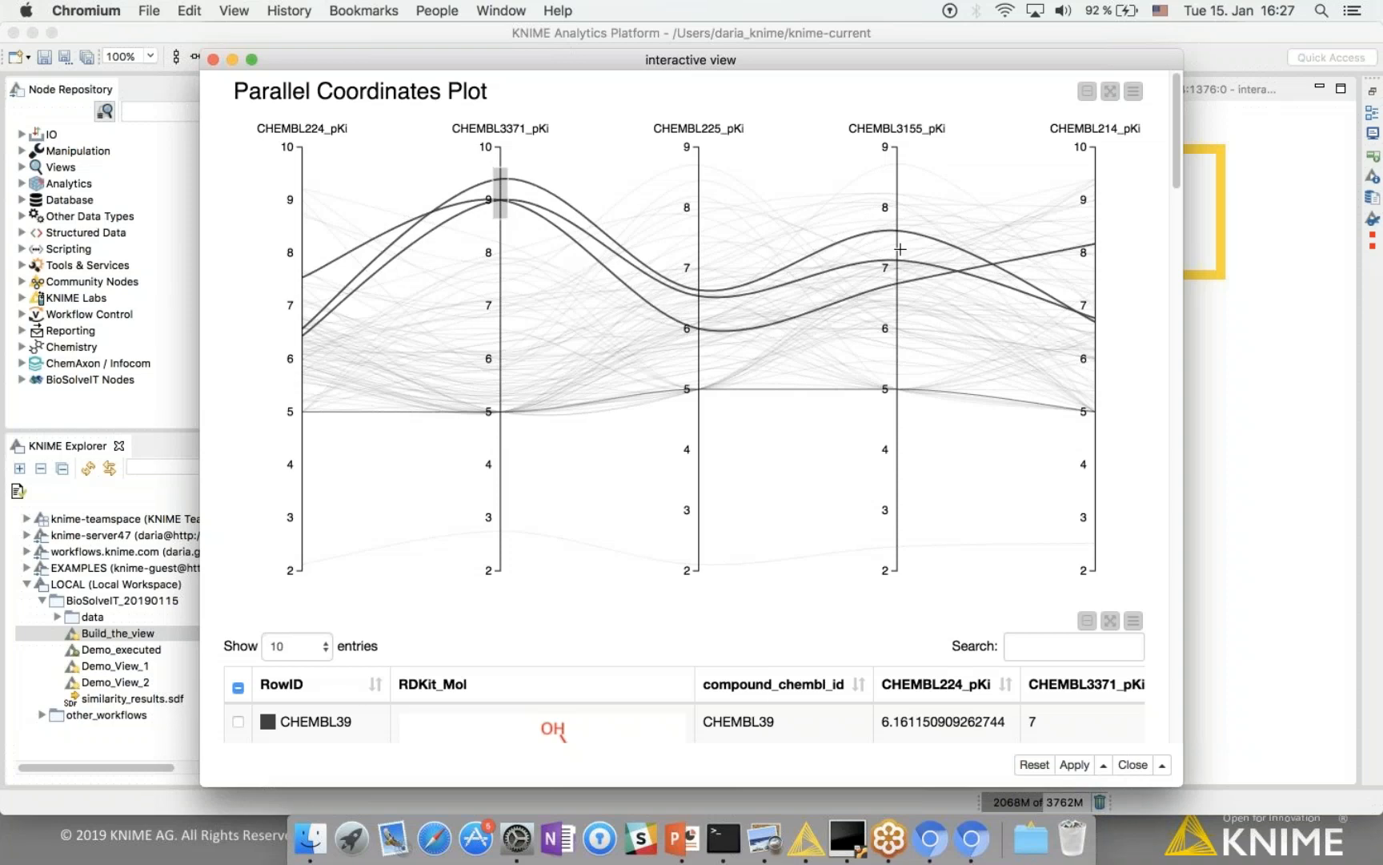
{"action": "left_click_drag", "start_coordinate": [897, 250], "coordinate": [900, 297]}
{"action": "scroll", "coordinate": [904, 383], "scroll_direction": "down", "scroll_amount": 5}
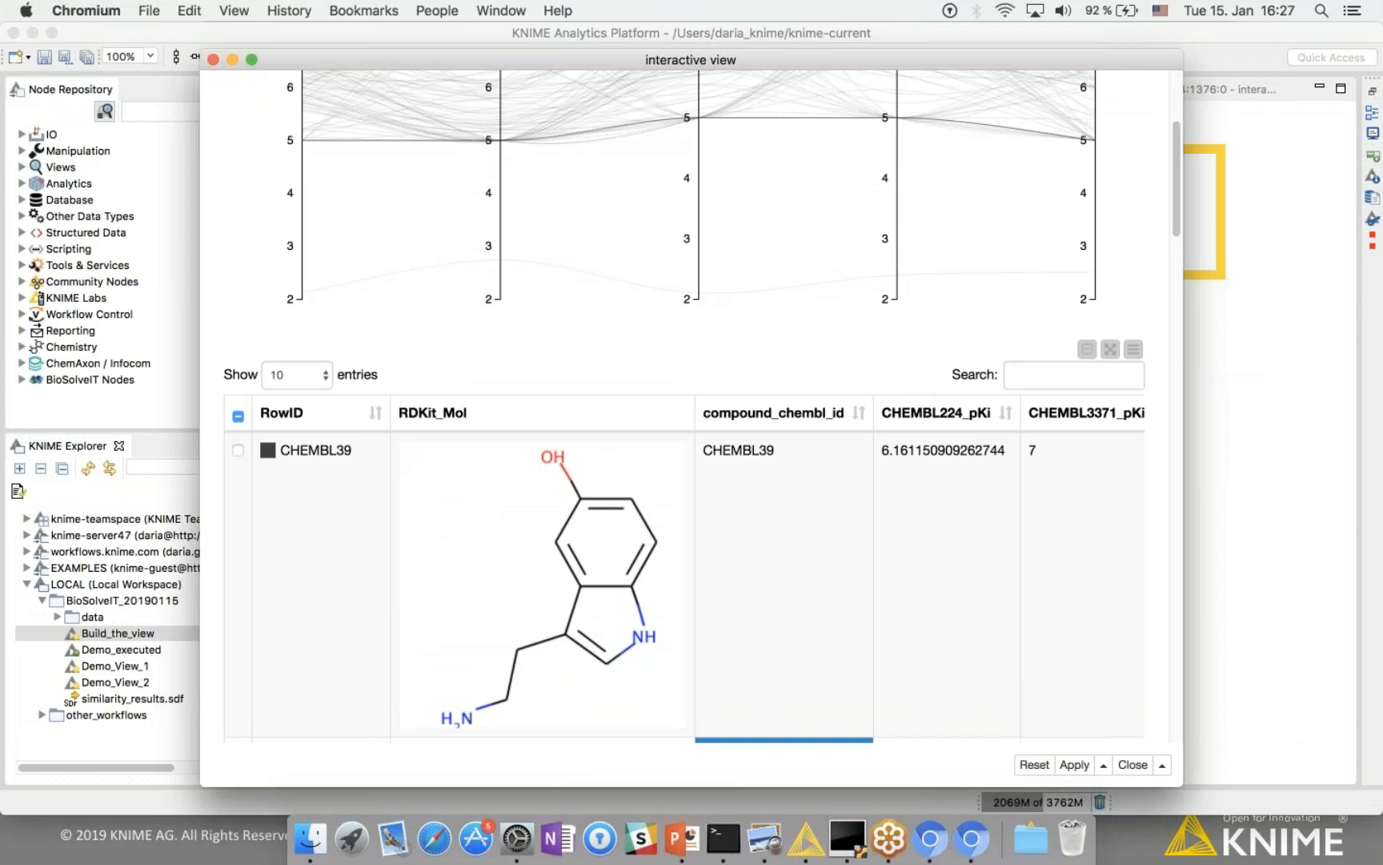
Step: Close the interactive view and apply its changed settings temporarily
{"action": "left_click", "coordinate": [1140, 767]}
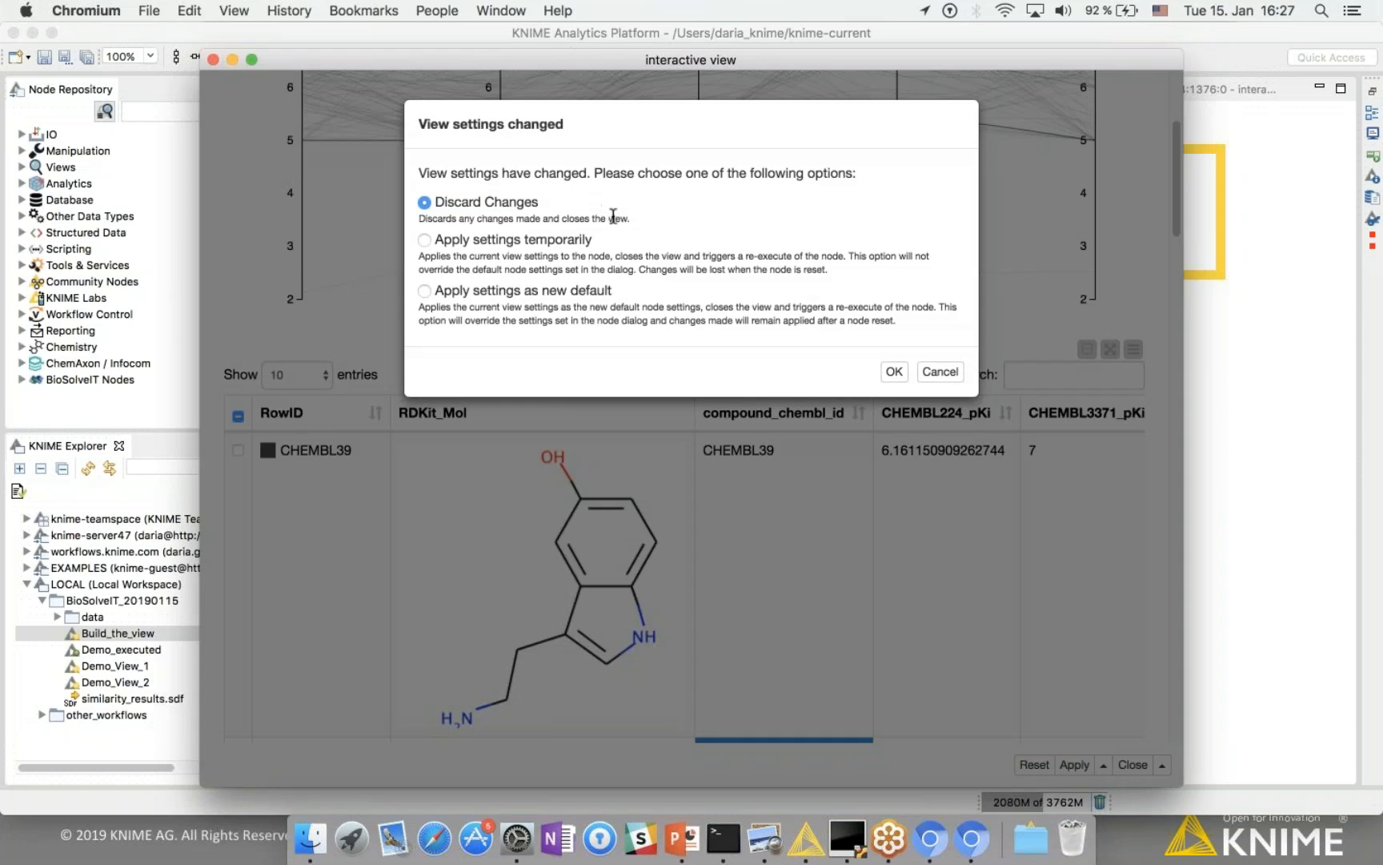
{"action": "left_click", "coordinate": [425, 241]}
{"action": "left_click", "coordinate": [901, 378]}
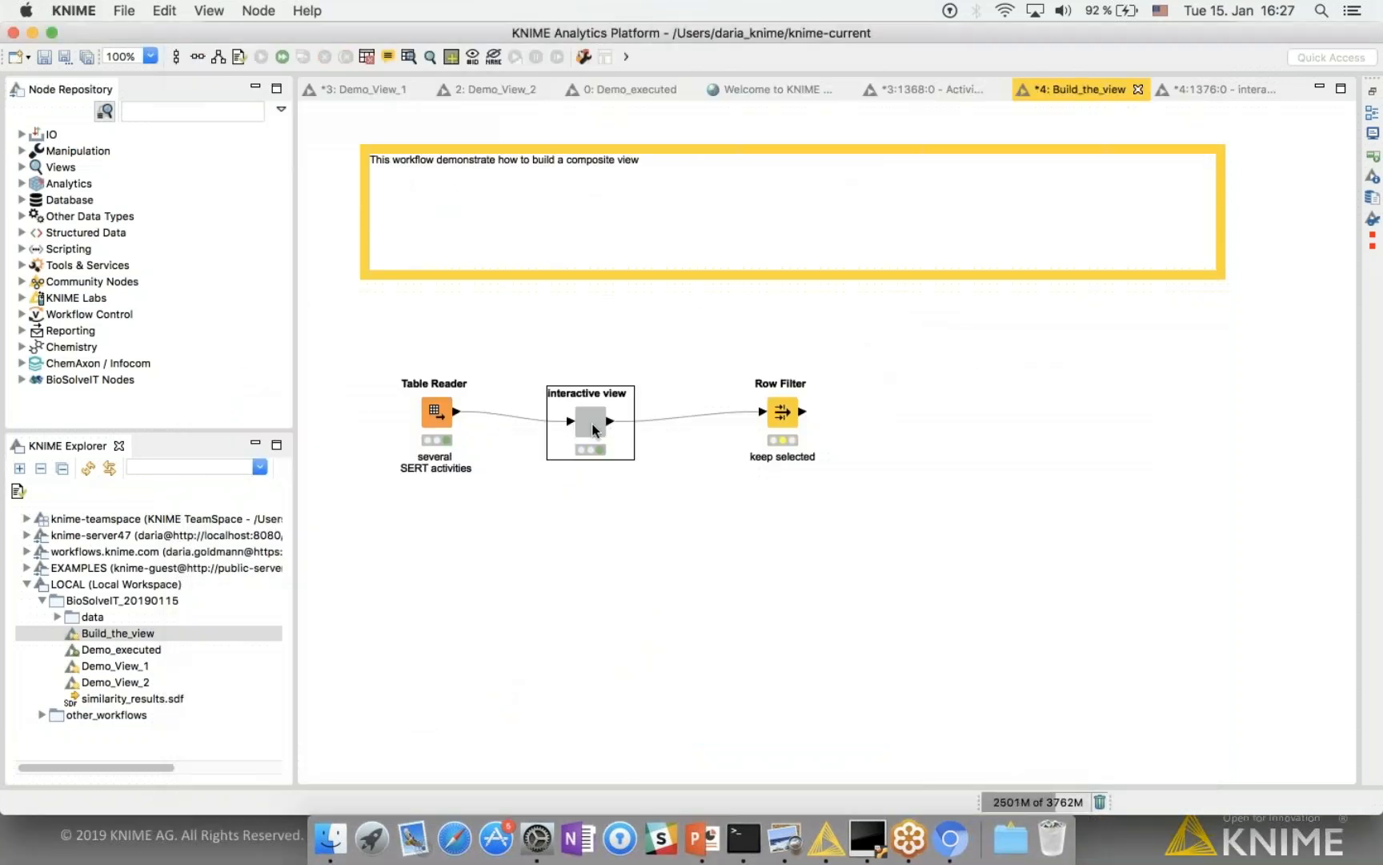
Step: Open the interactive view metanode's output table and examine its last column, which holds the row selection
{"action": "right_click", "coordinate": [593, 428]}
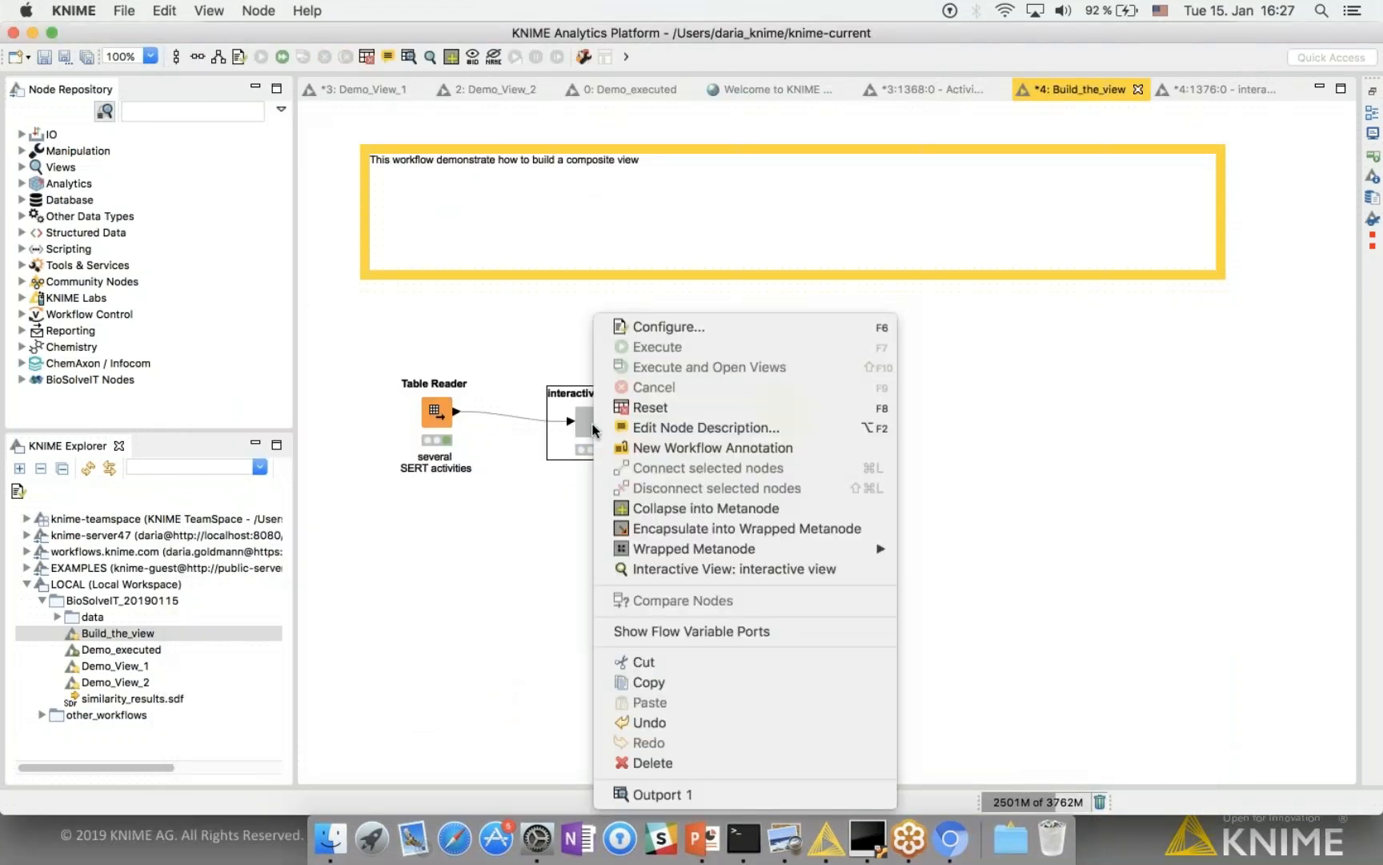
{"action": "left_click", "coordinate": [723, 805]}
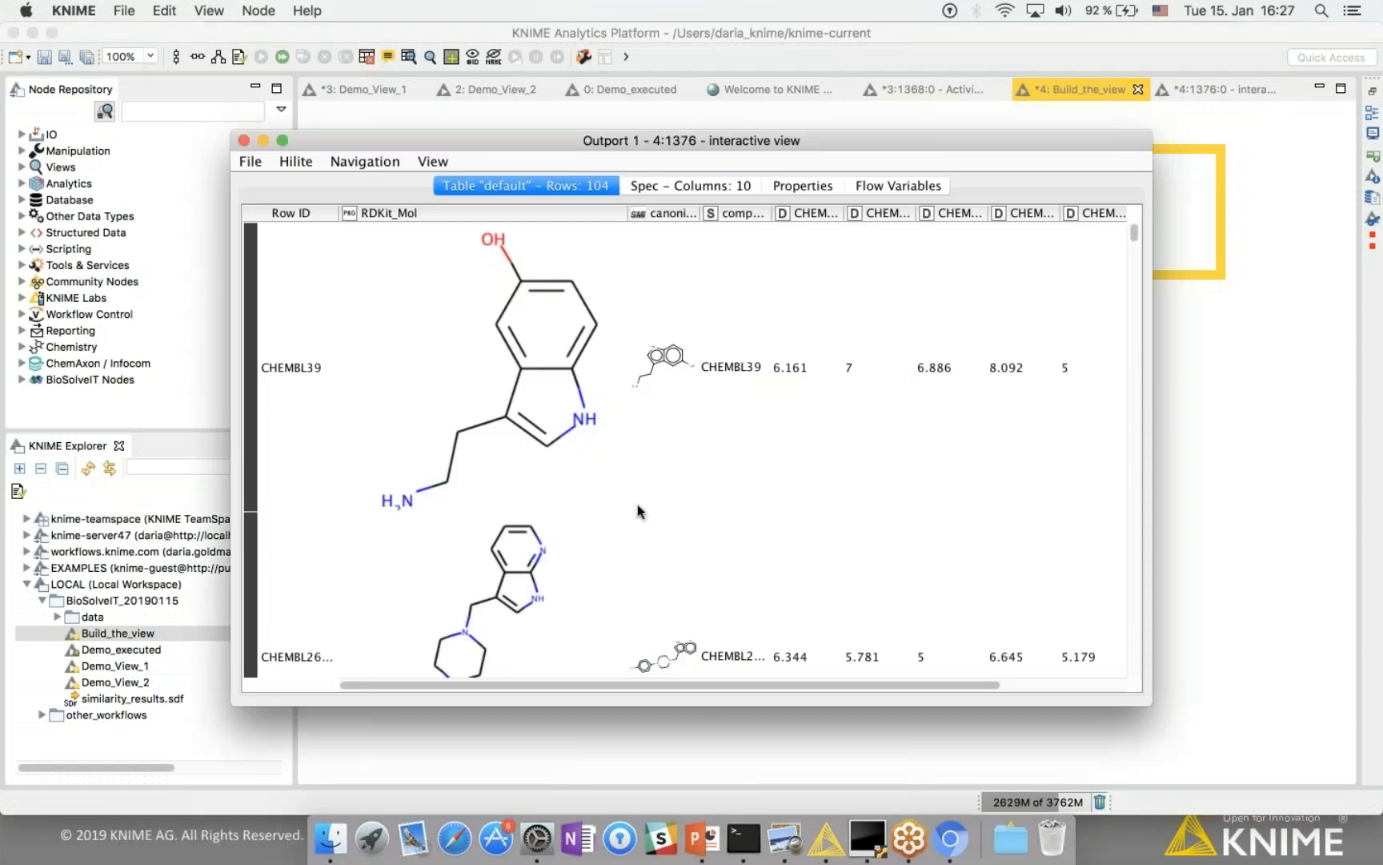
{"action": "left_click_drag", "start_coordinate": [658, 684], "coordinate": [847, 692]}
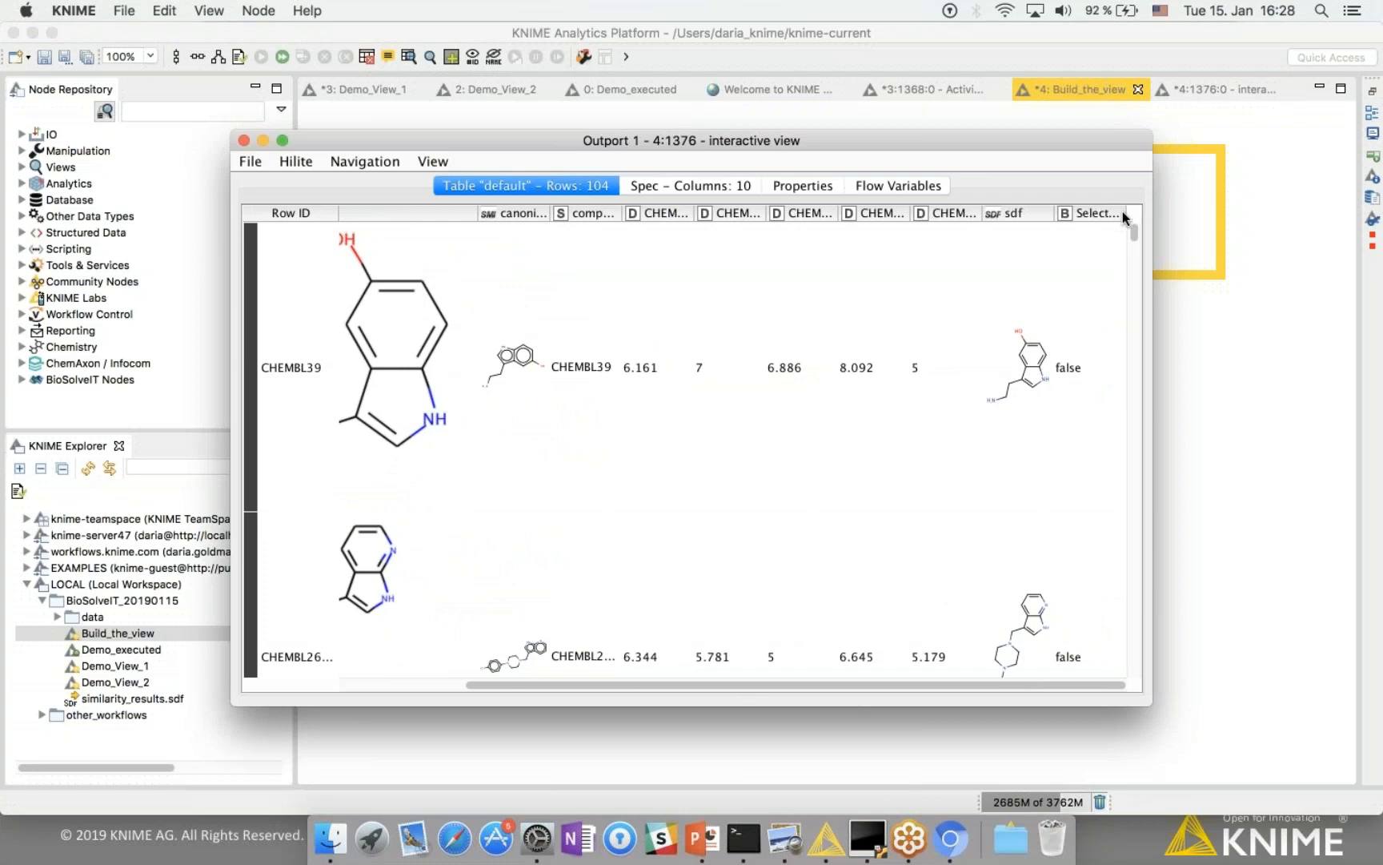
Step: Widen the output table's Selected (JavaScript Table View) column, sort it in descending order, review the rows and close the table
{"action": "left_click_drag", "start_coordinate": [1126, 213], "coordinate": [1203, 215]}
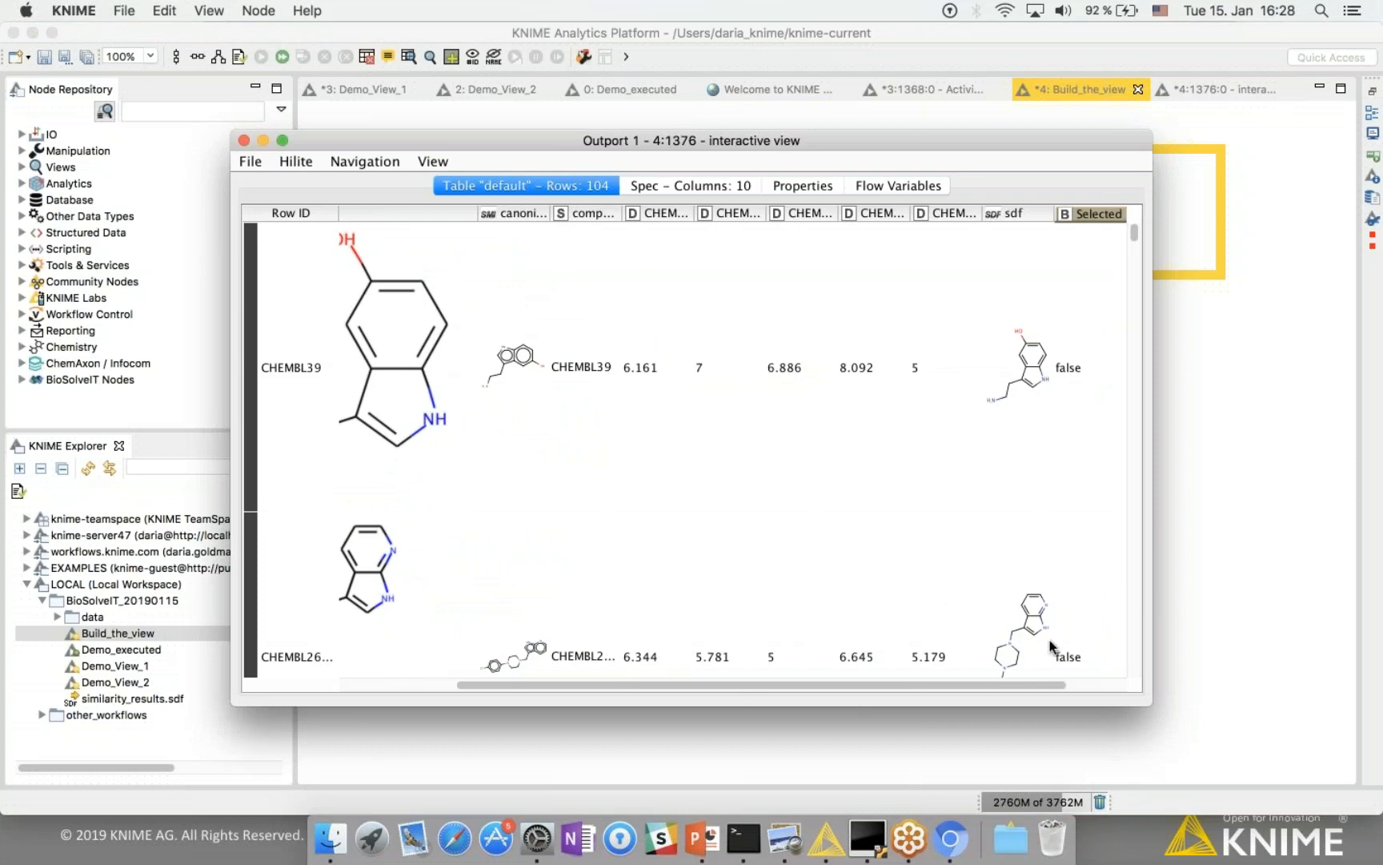
{"action": "left_click_drag", "start_coordinate": [1030, 690], "coordinate": [1150, 690]}
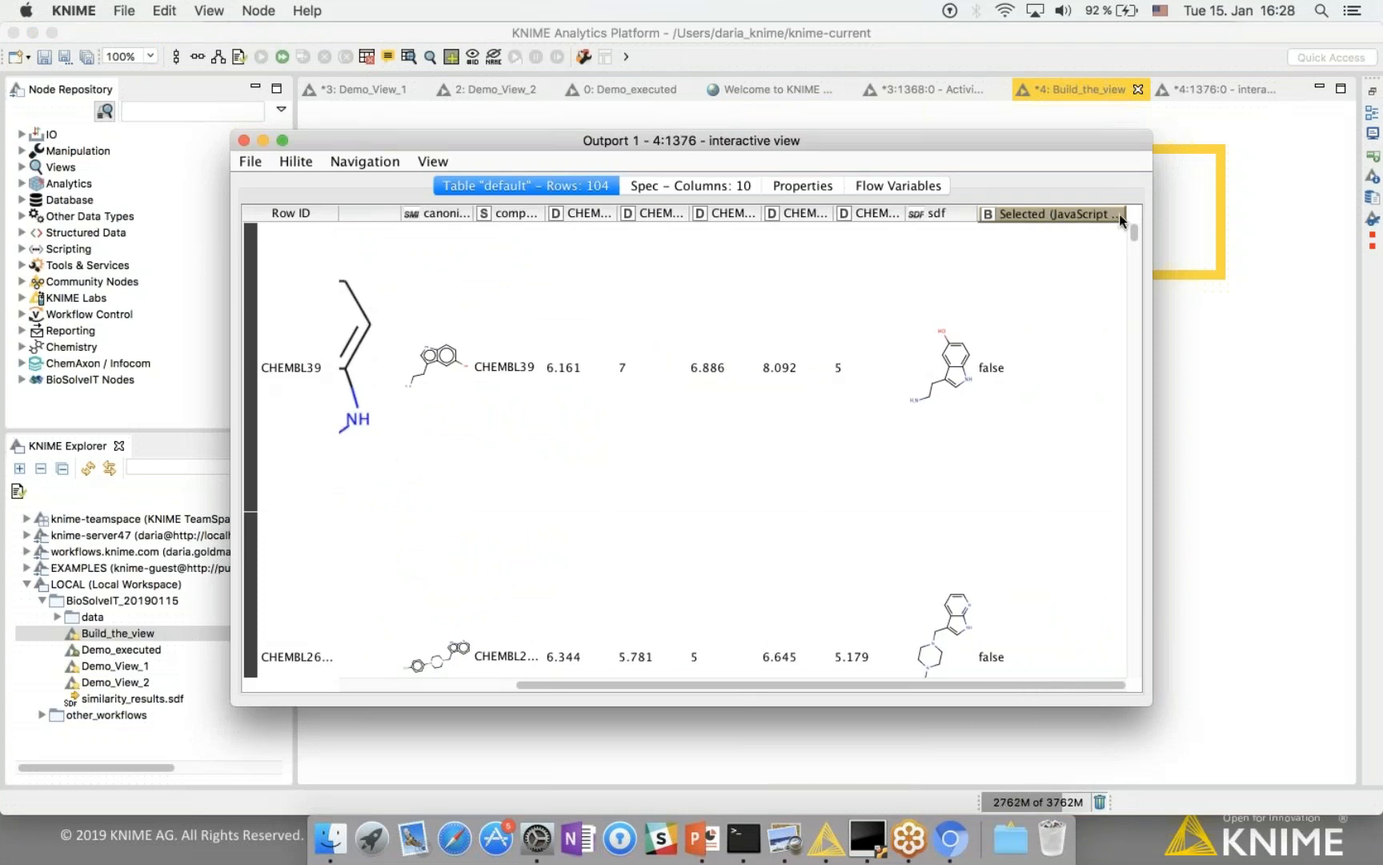
{"action": "left_click_drag", "start_coordinate": [1126, 213], "coordinate": [1171, 215]}
{"action": "left_click", "coordinate": [1045, 212]}
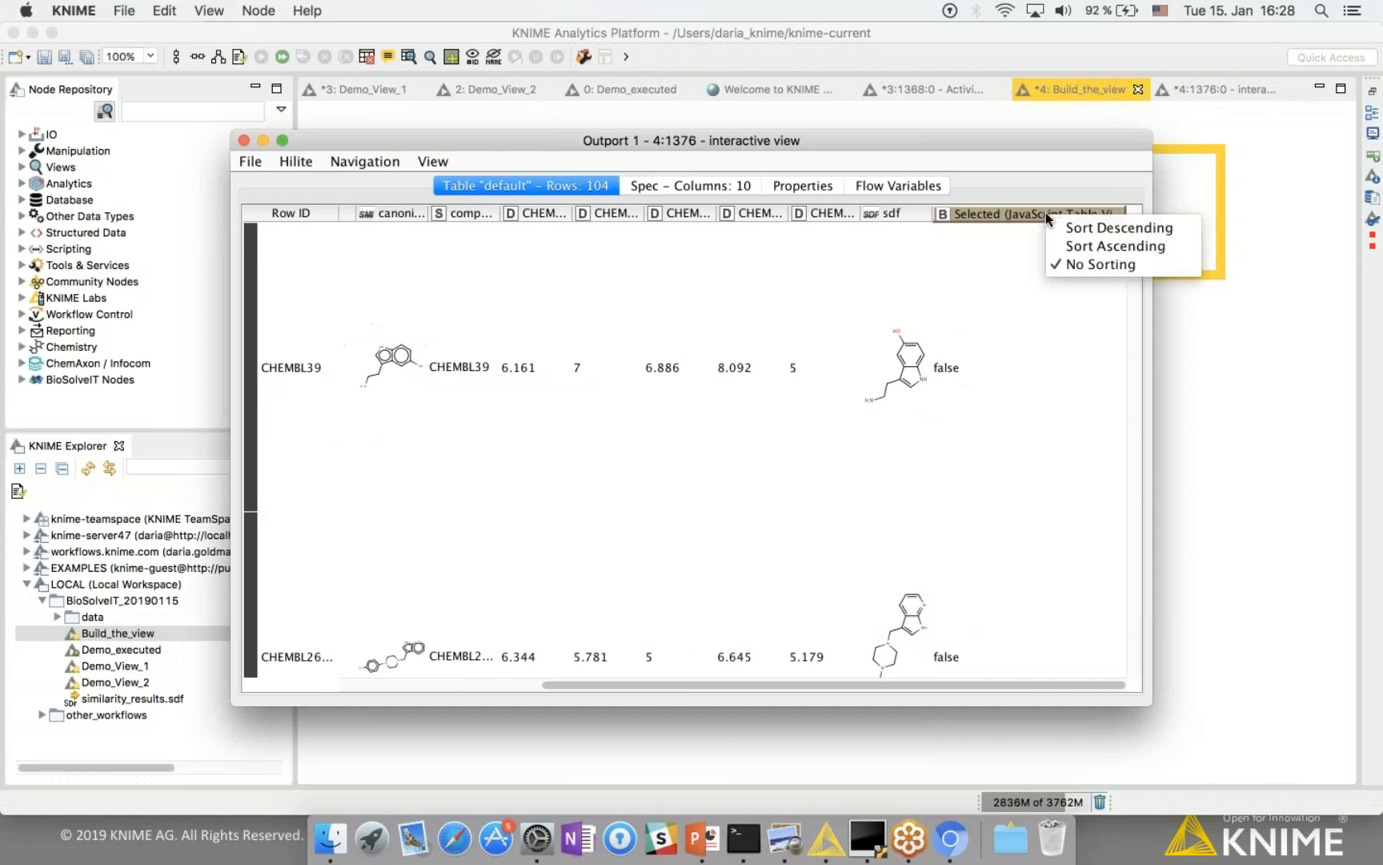
{"action": "left_click", "coordinate": [1061, 227]}
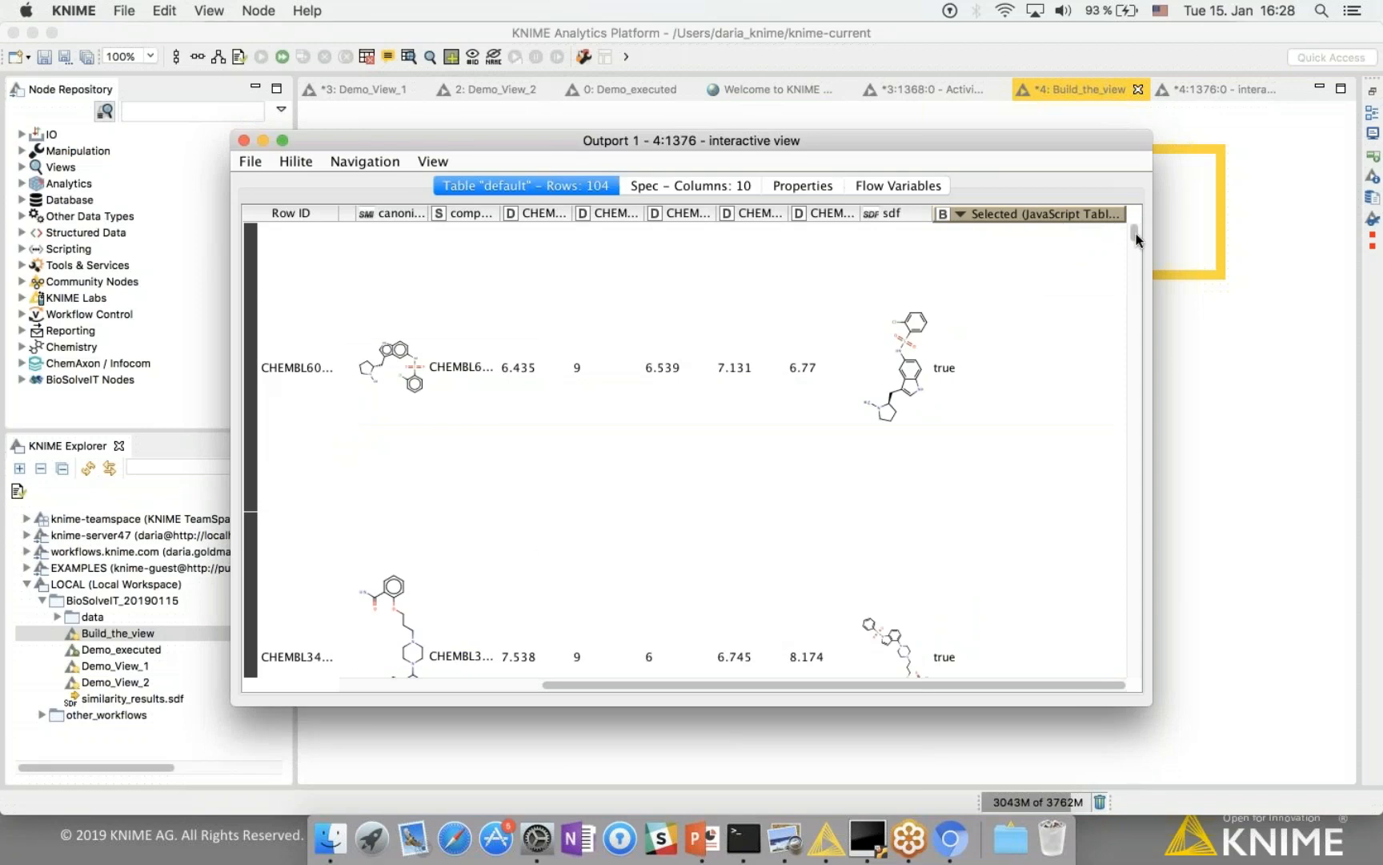
{"action": "left_click_drag", "start_coordinate": [1135, 234], "coordinate": [1133, 342]}
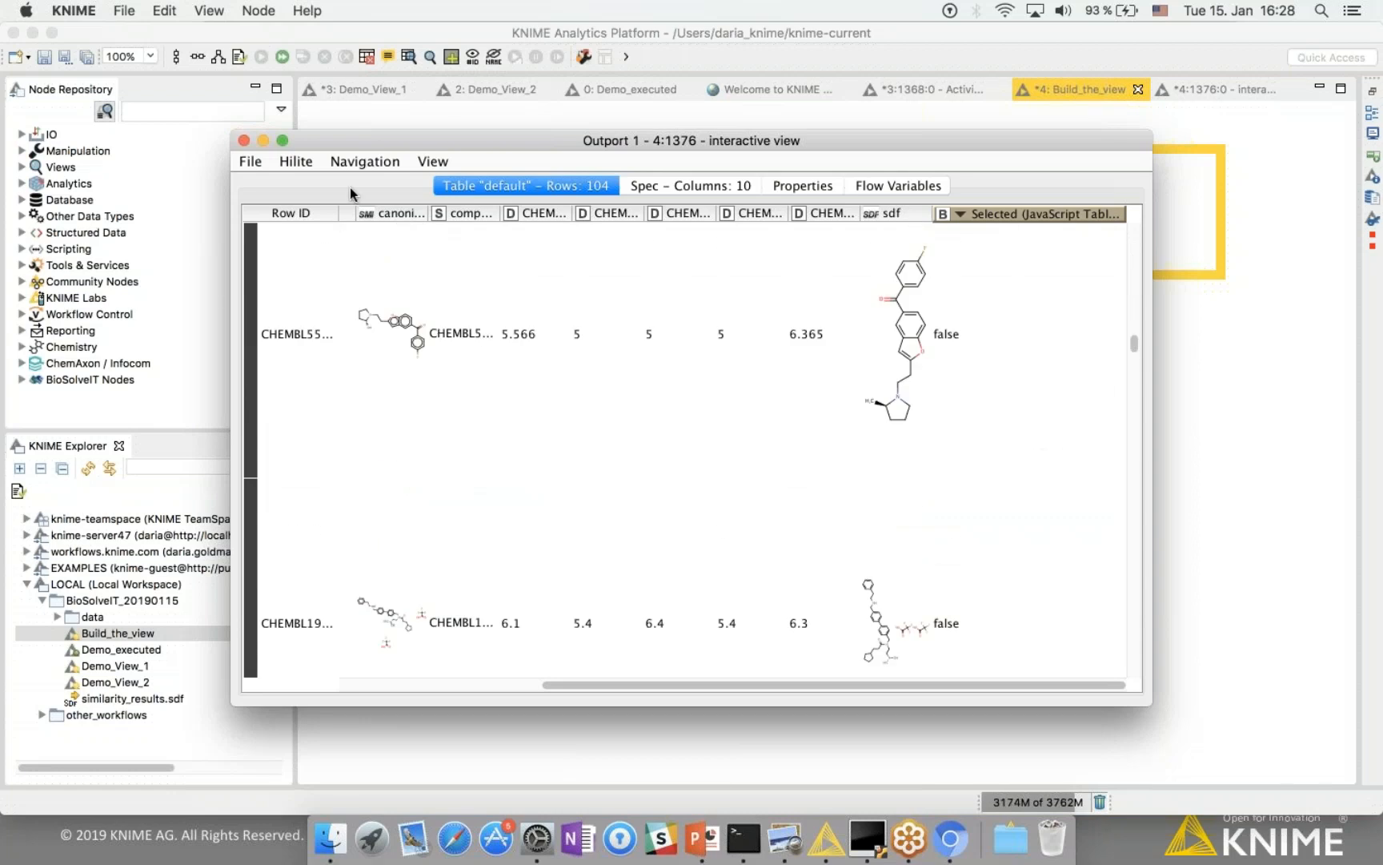
{"action": "left_click", "coordinate": [244, 141]}
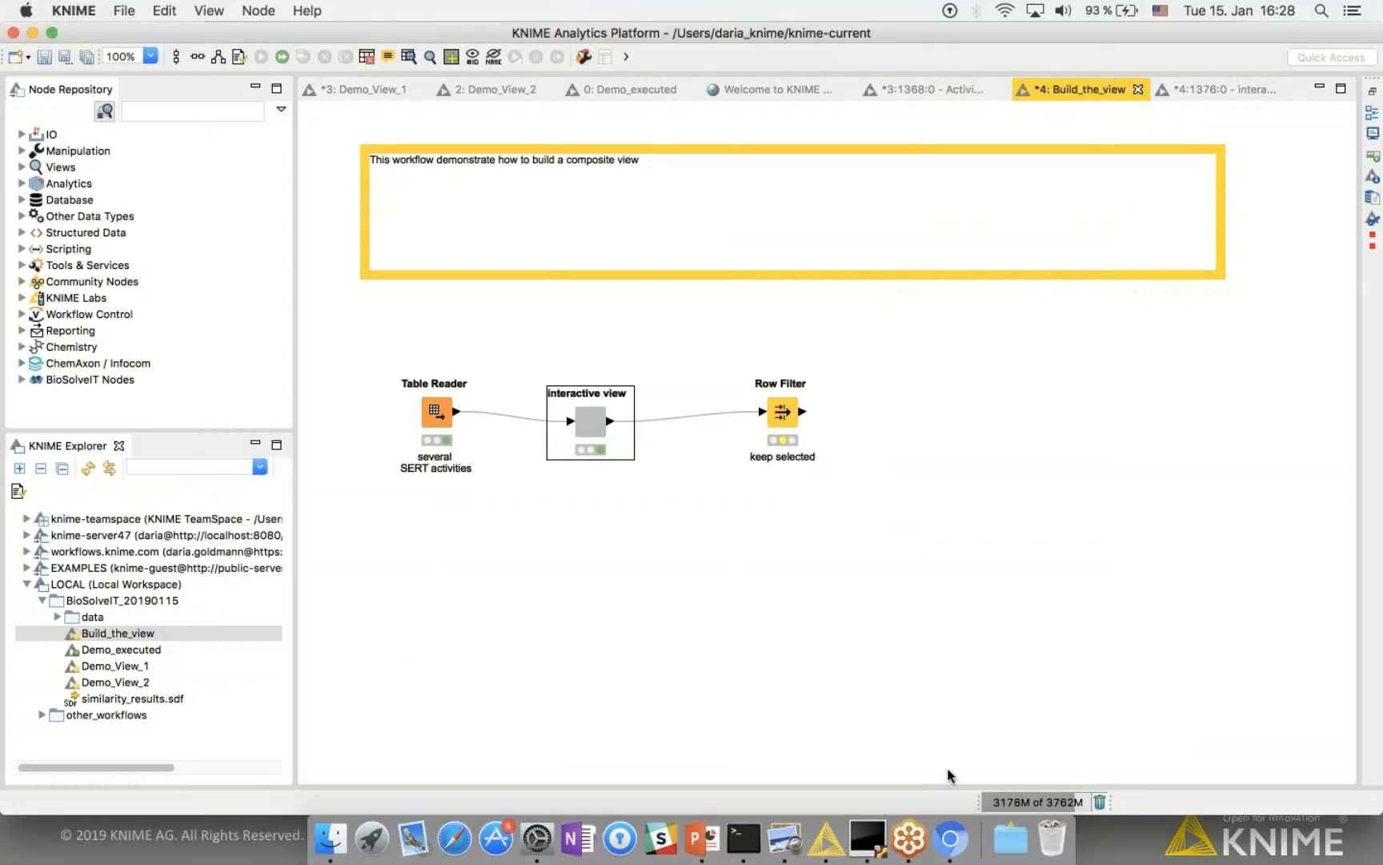
Step: Switch to the open Activity clustering view and review its parallel coordinates plot, heatmap, dendrogram and selected molecule tiles
{"action": "left_click", "coordinate": [951, 848]}
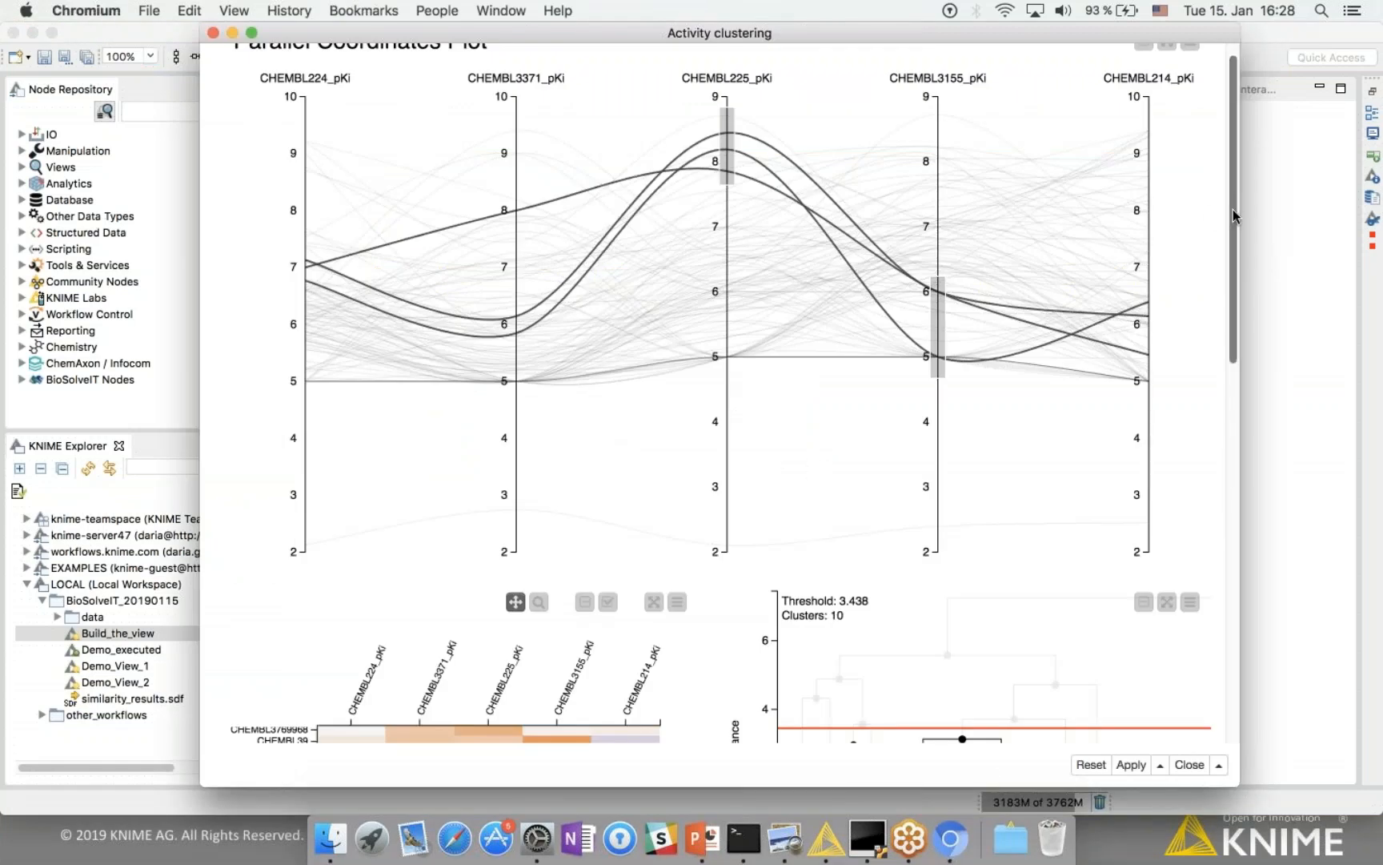
{"action": "scroll", "coordinate": [1233, 214], "scroll_direction": "up", "scroll_amount": 2}
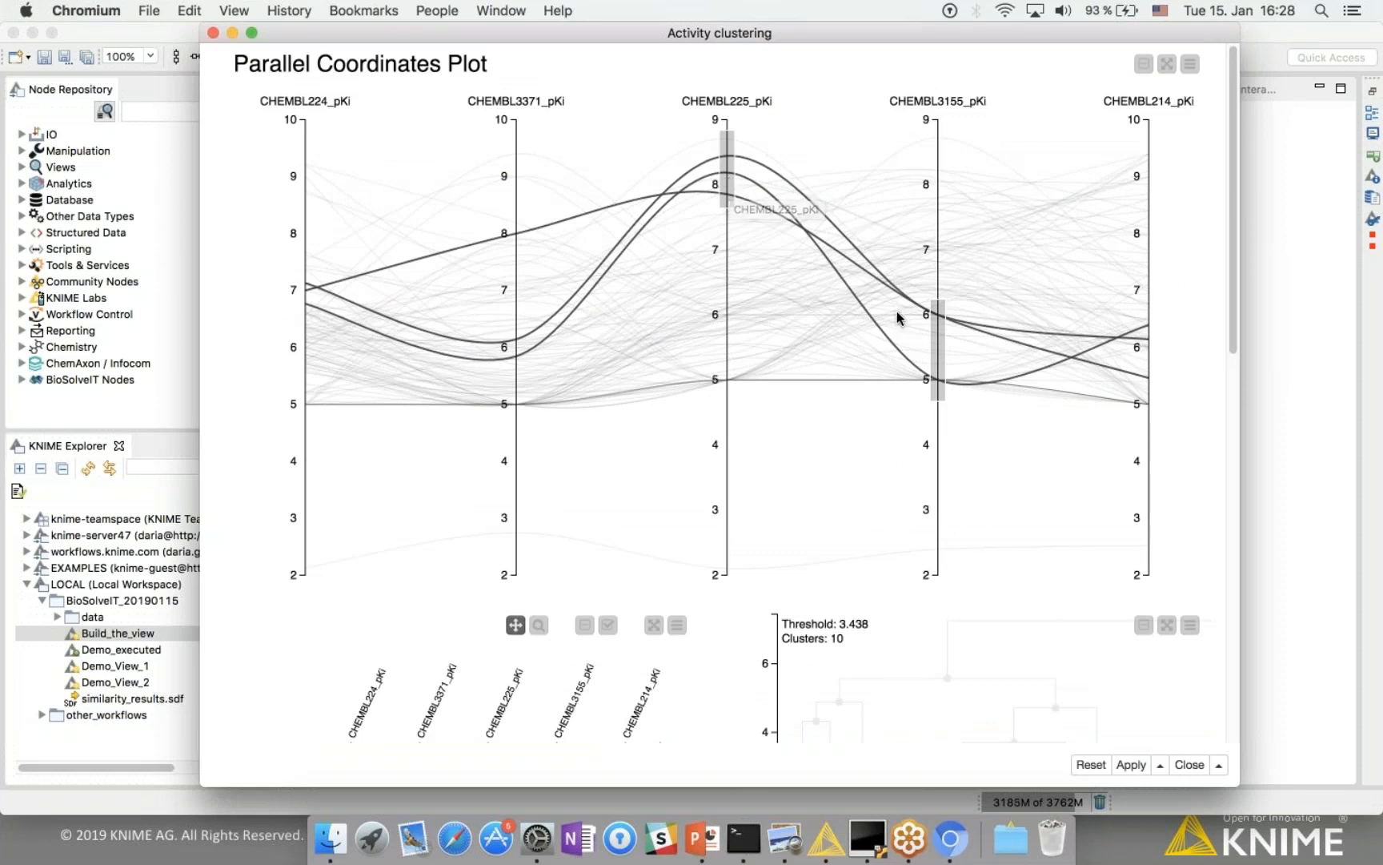
{"action": "scroll", "coordinate": [1234, 245], "scroll_direction": "down", "scroll_amount": 2}
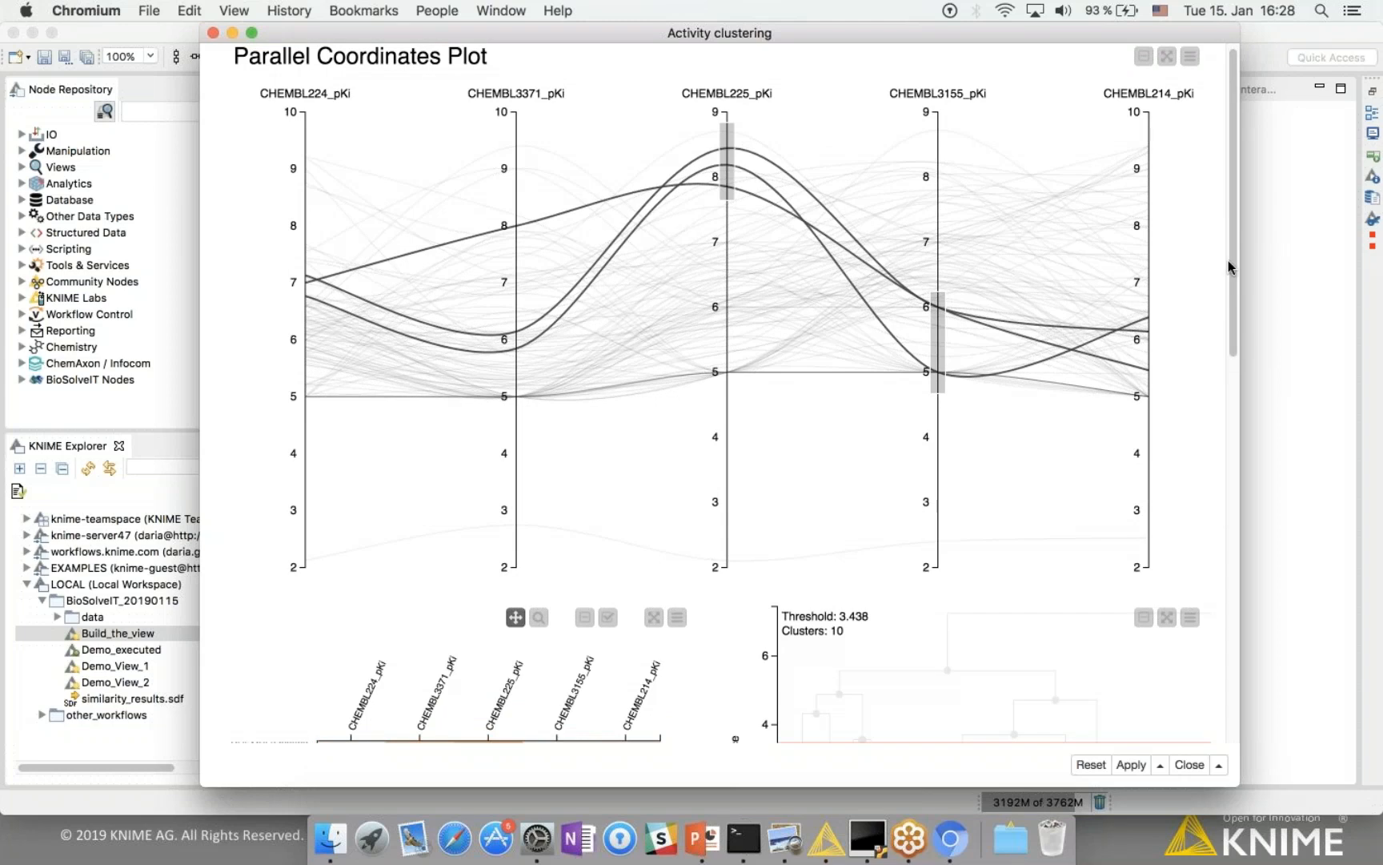
{"action": "left_click_drag", "start_coordinate": [1233, 261], "coordinate": [1209, 418]}
{"action": "scroll", "coordinate": [1209, 418], "scroll_direction": "down", "scroll_amount": 10}
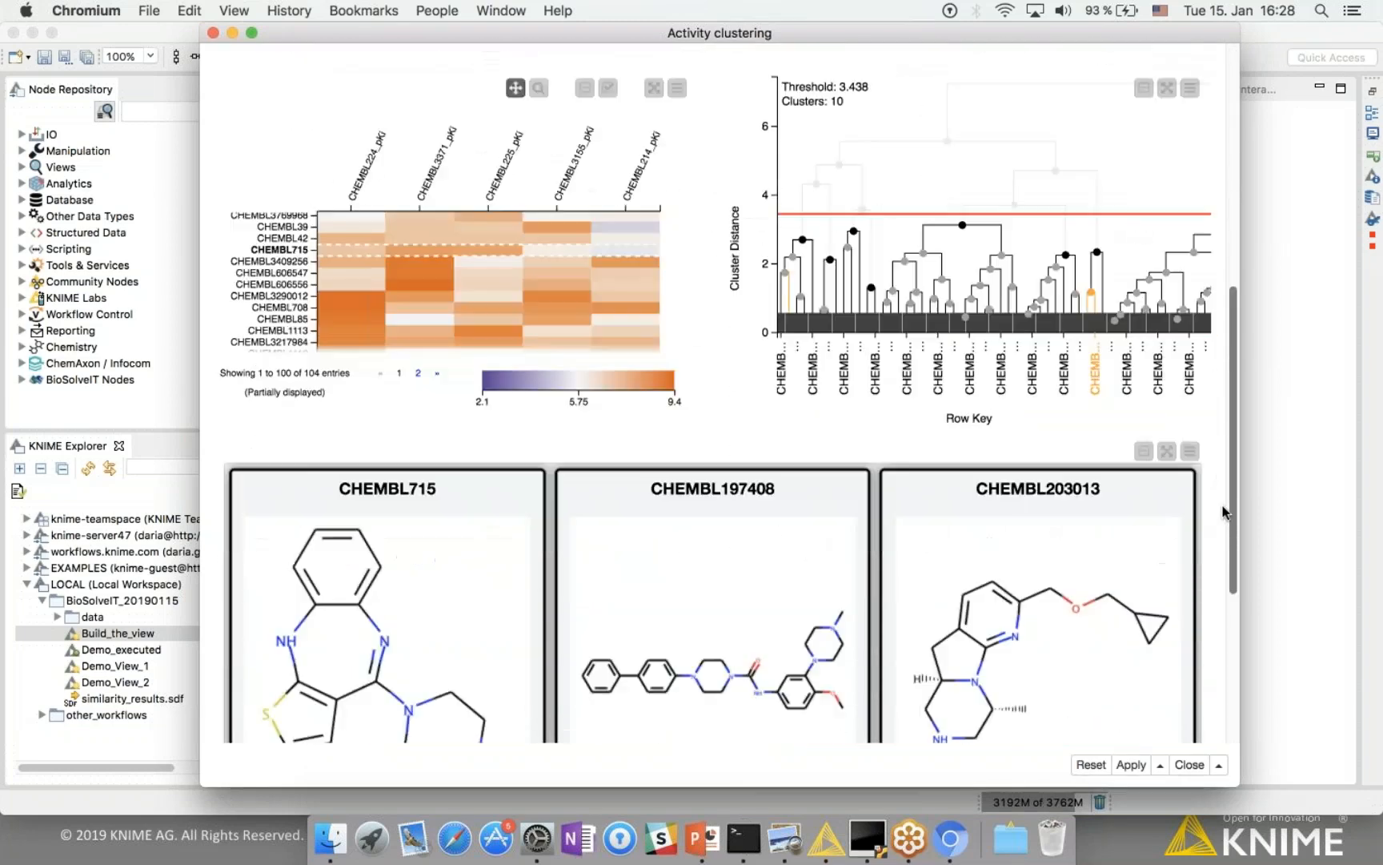
Step: Close the Activity clustering view and apply its changed settings temporarily
{"action": "left_click", "coordinate": [1189, 766]}
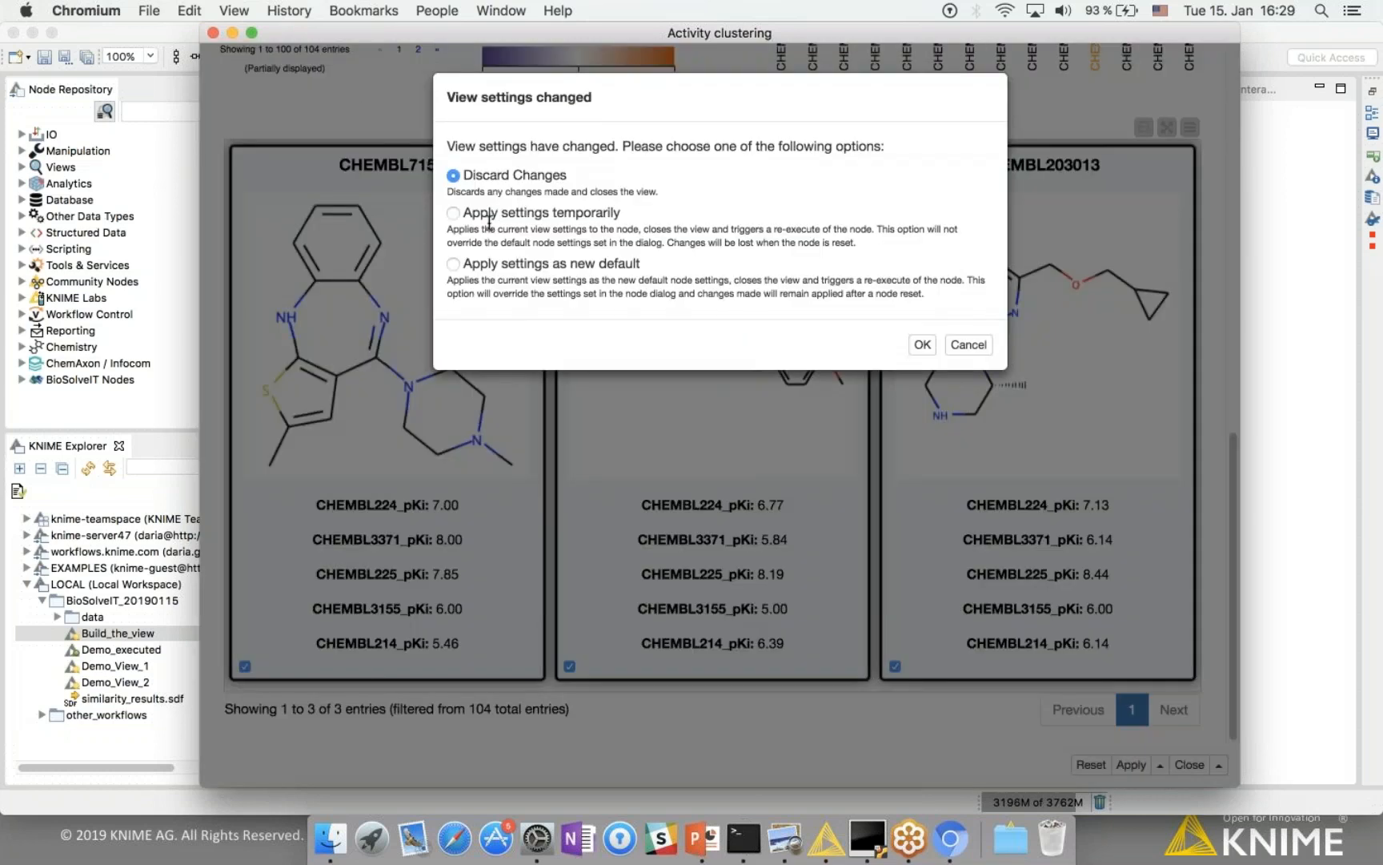
{"action": "left_click", "coordinate": [453, 213]}
{"action": "left_click", "coordinate": [921, 351]}
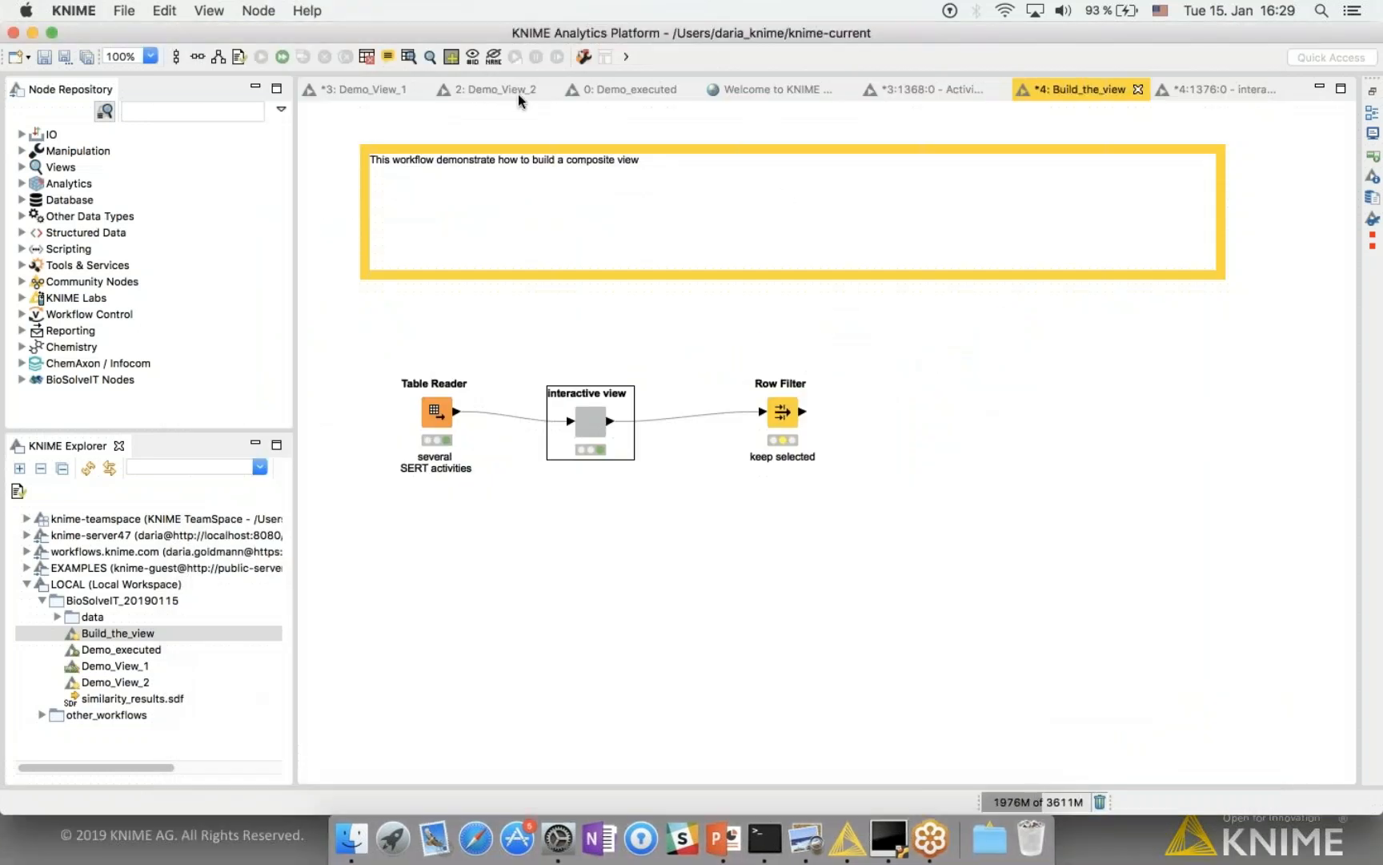
Step: In the Demo_View_1 workflow, examine the Activity clustering metanode's output table of selected molecules, and close it
{"action": "left_click", "coordinate": [360, 87]}
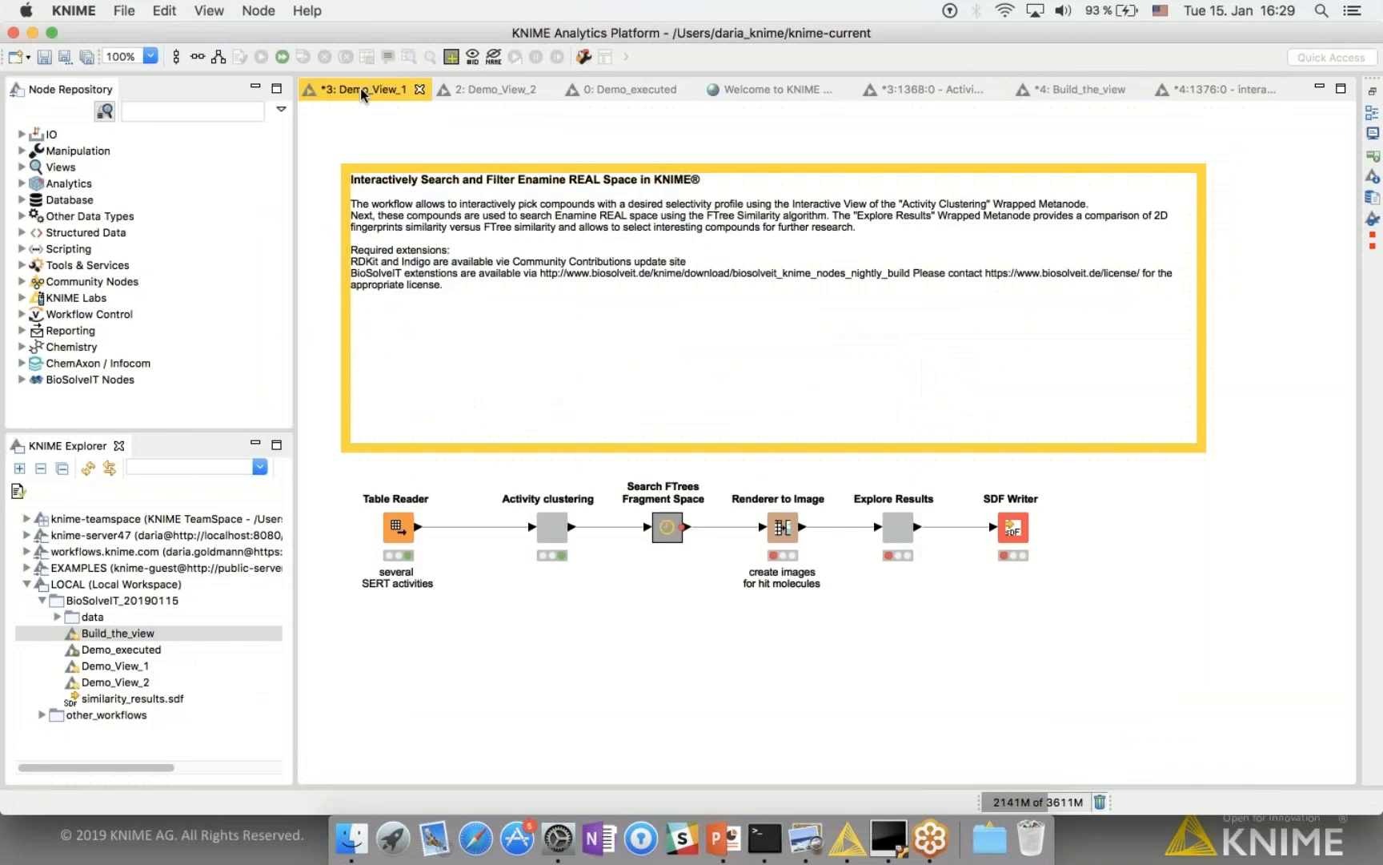
{"action": "right_click", "coordinate": [563, 528]}
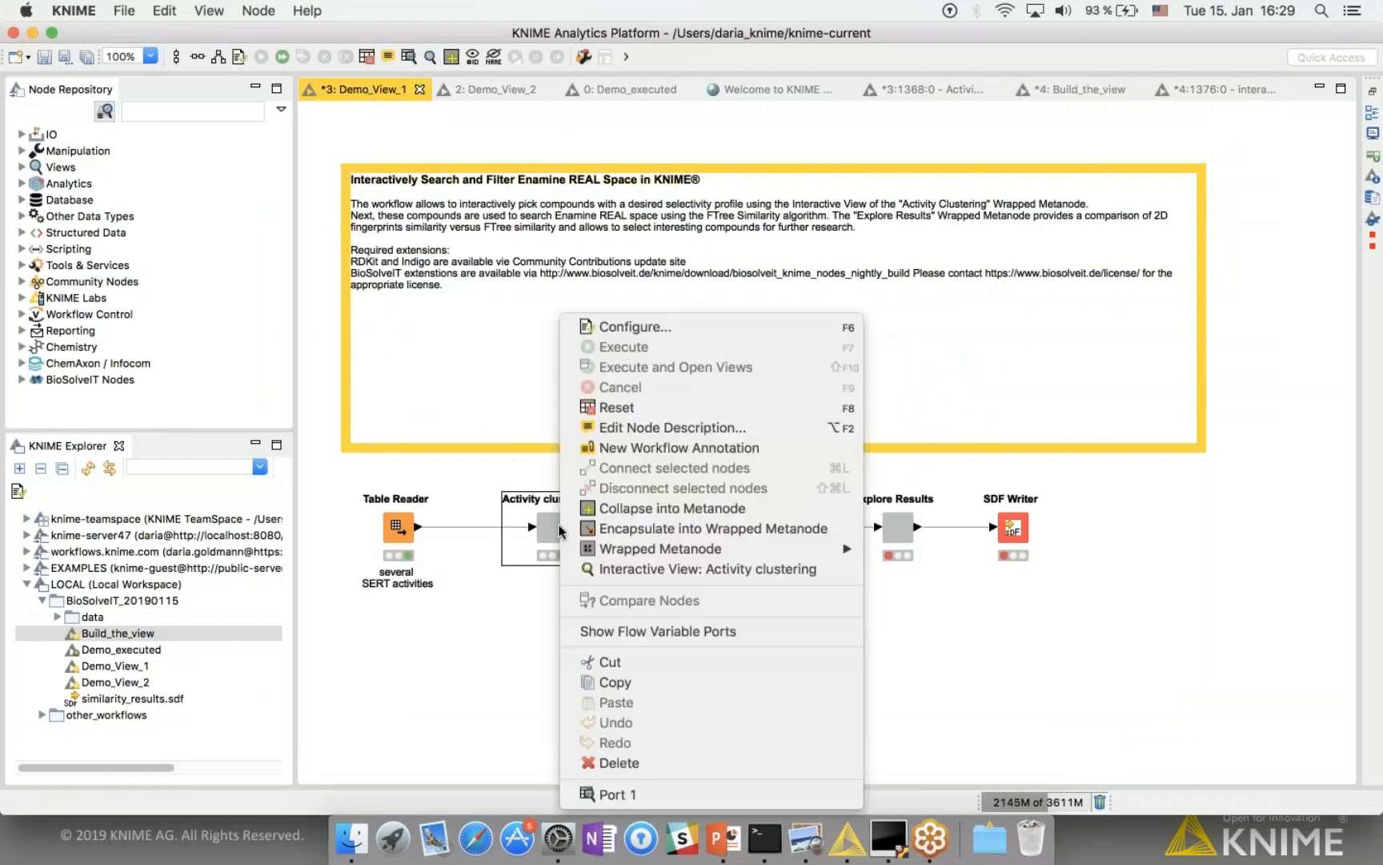
{"action": "left_click", "coordinate": [633, 797]}
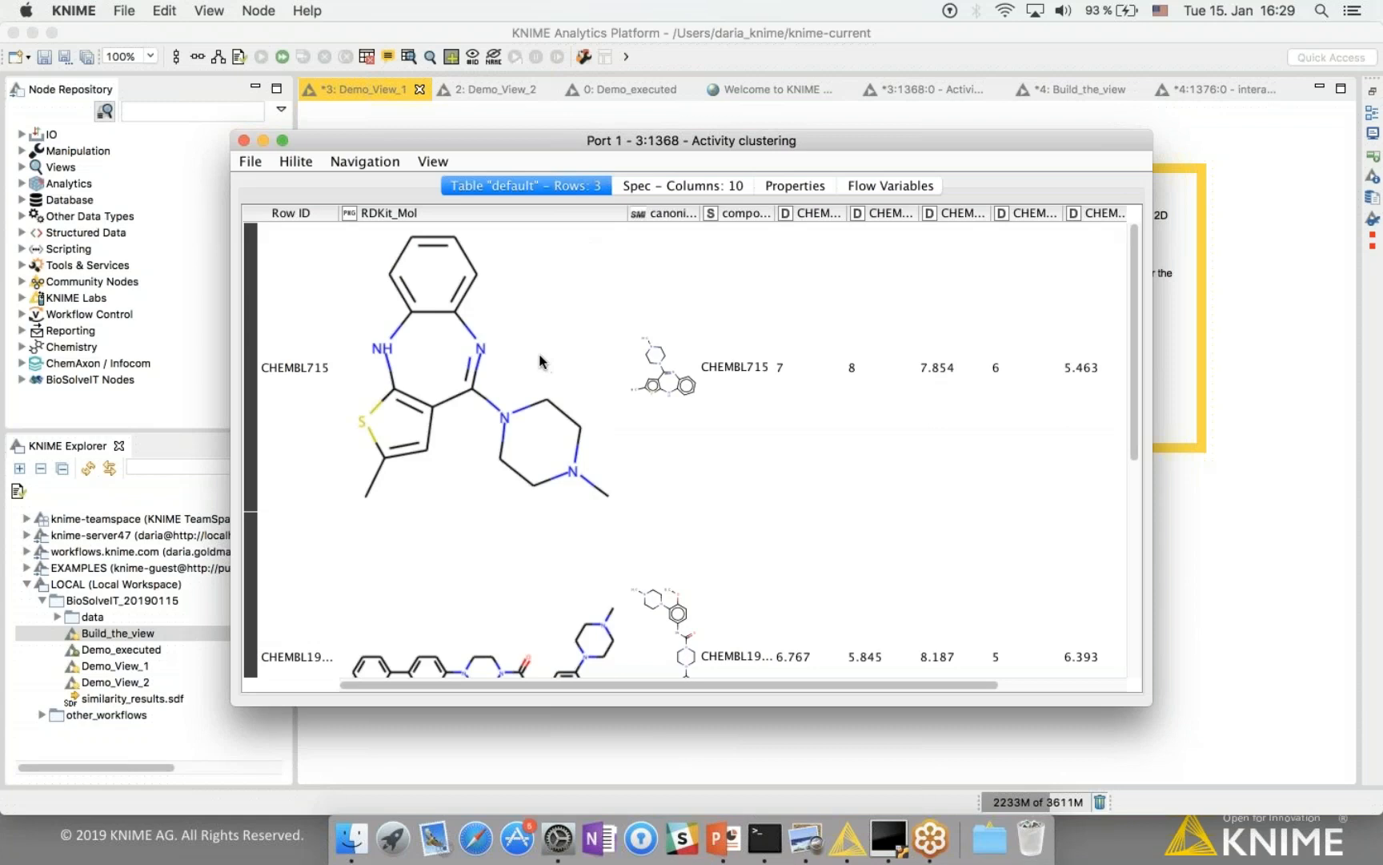
{"action": "scroll", "coordinate": [544, 361], "scroll_direction": "down", "scroll_amount": 5}
{"action": "scroll", "coordinate": [542, 360], "scroll_direction": "up", "scroll_amount": 2}
{"action": "scroll", "coordinate": [538, 361], "scroll_direction": "up", "scroll_amount": 3}
{"action": "left_click", "coordinate": [244, 141]}
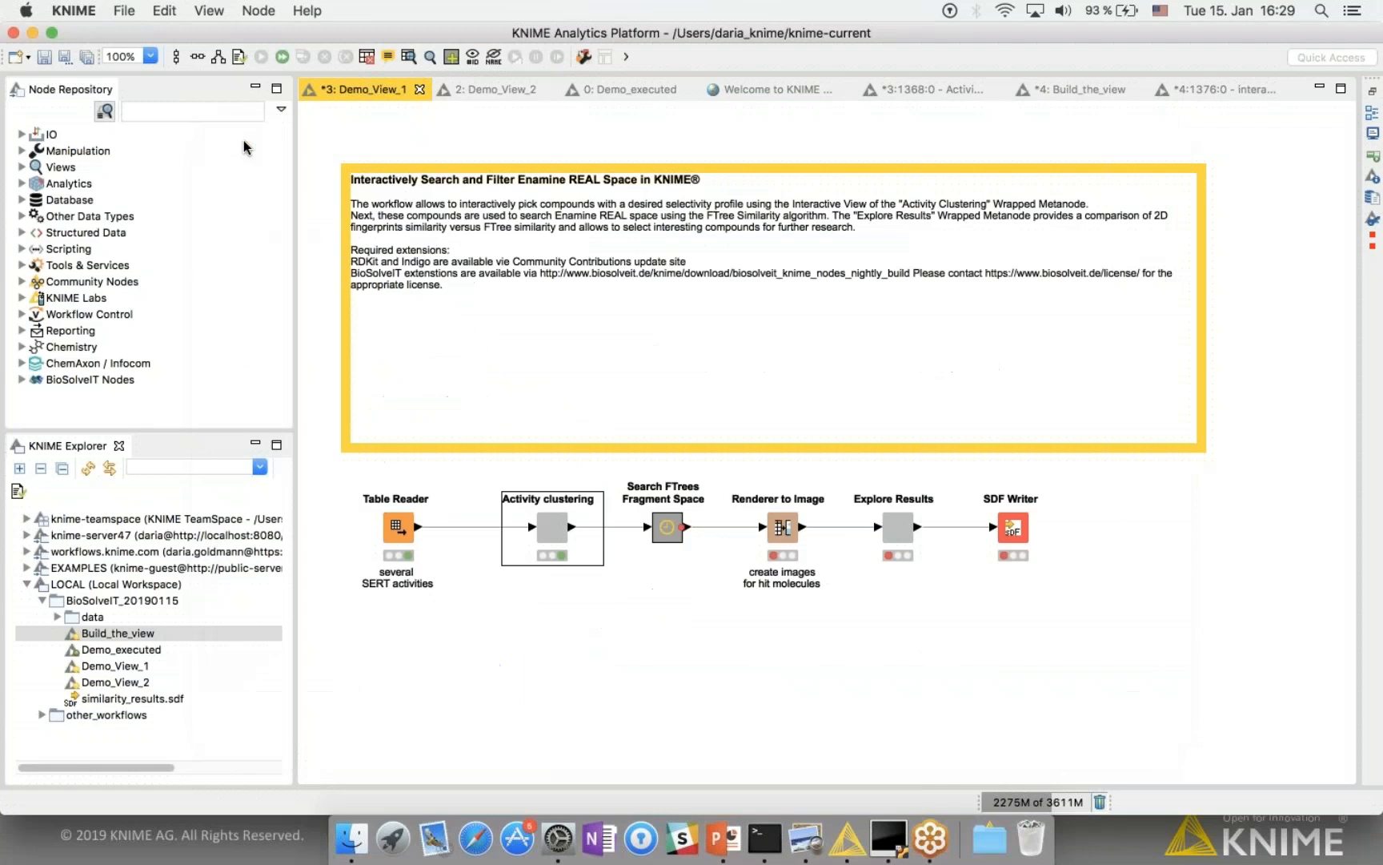
Step: Open the Search FTrees Fragment Space metanode and locate its Search FTrees Fragment Space node among the BioSolveIT nodes in the repository
{"action": "double_click", "coordinate": [666, 531]}
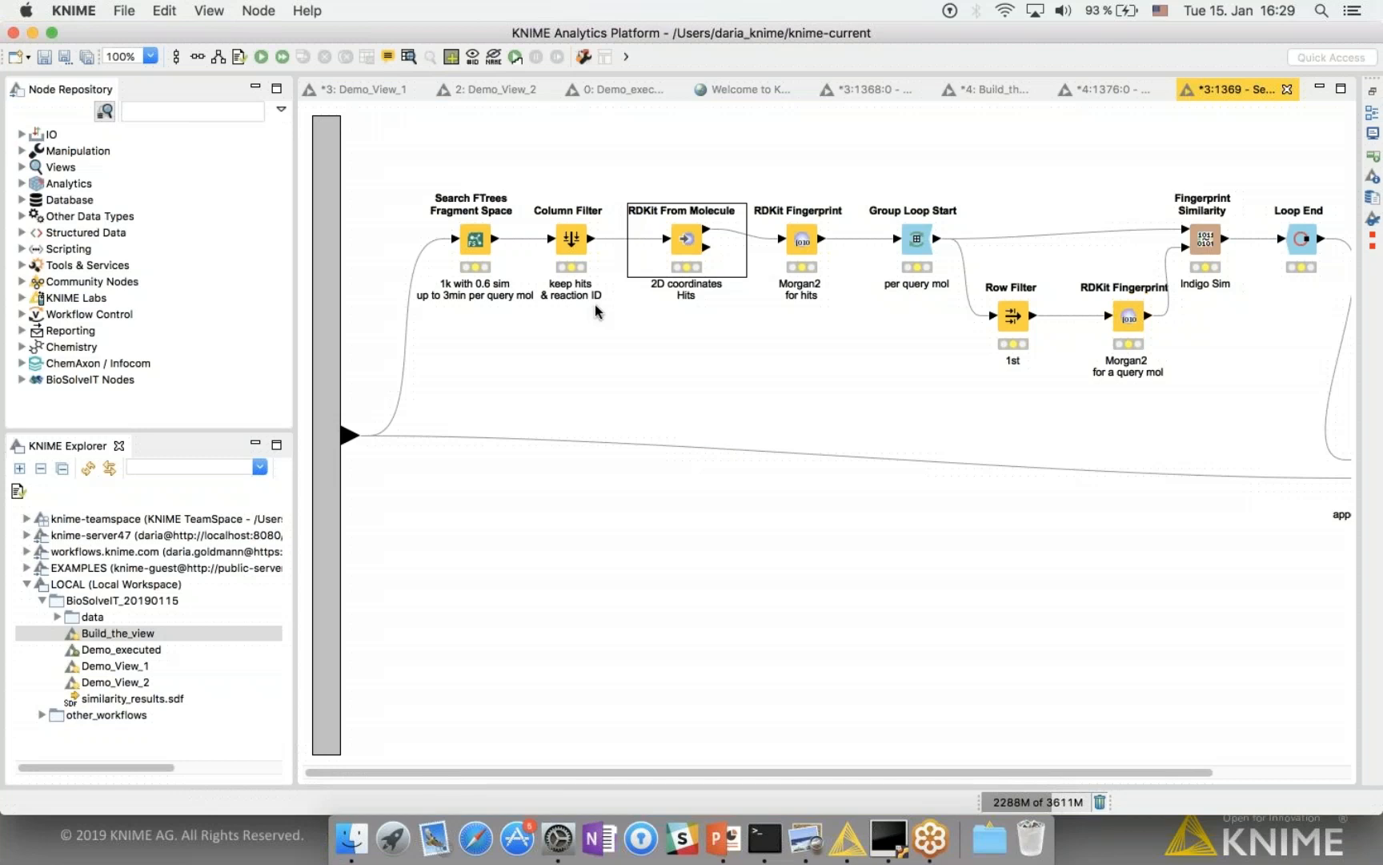
{"action": "left_click", "coordinate": [477, 246]}
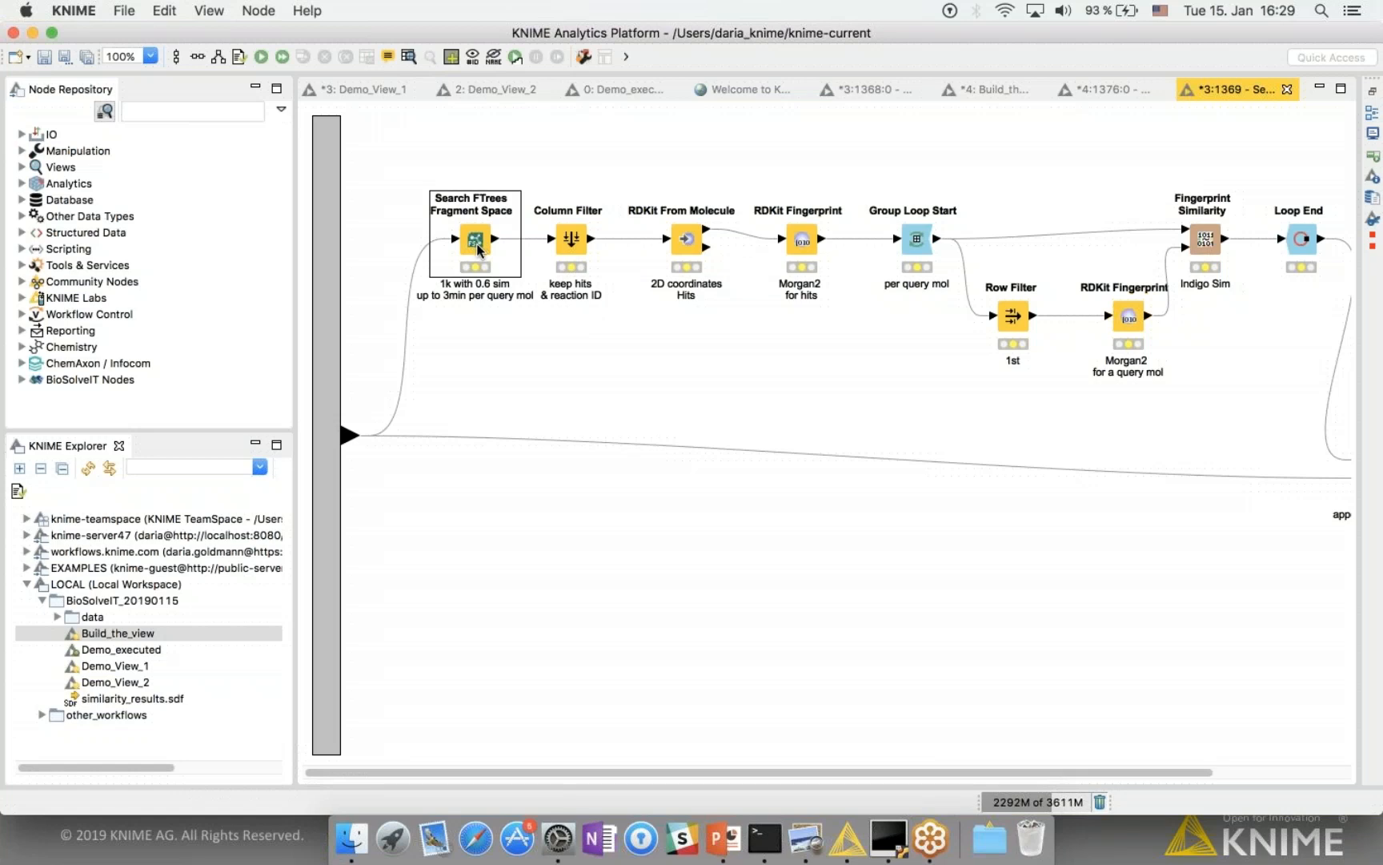
{"action": "left_click", "coordinate": [21, 380]}
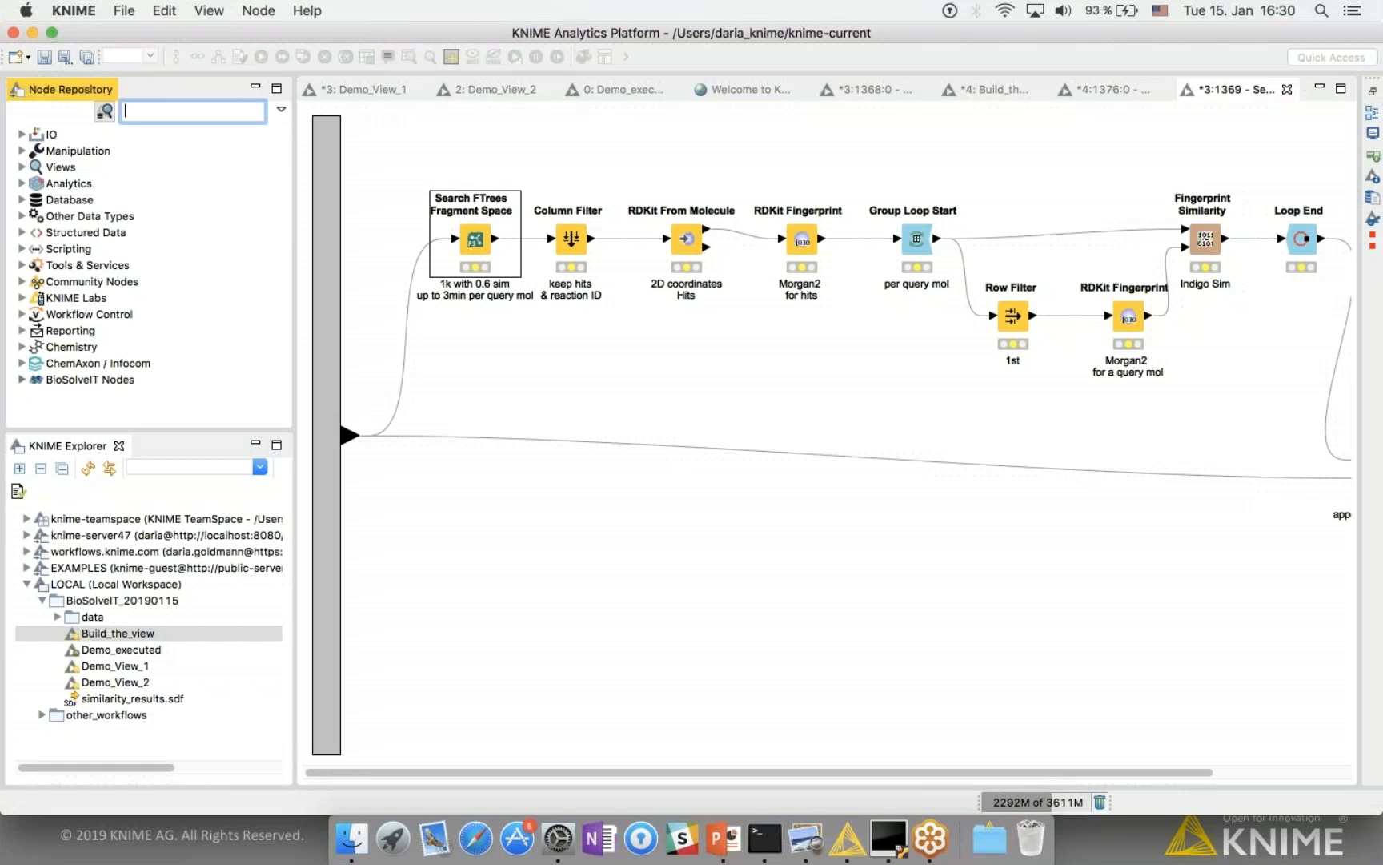
{"action": "left_click_drag", "start_coordinate": [281, 189], "coordinate": [273, 342]}
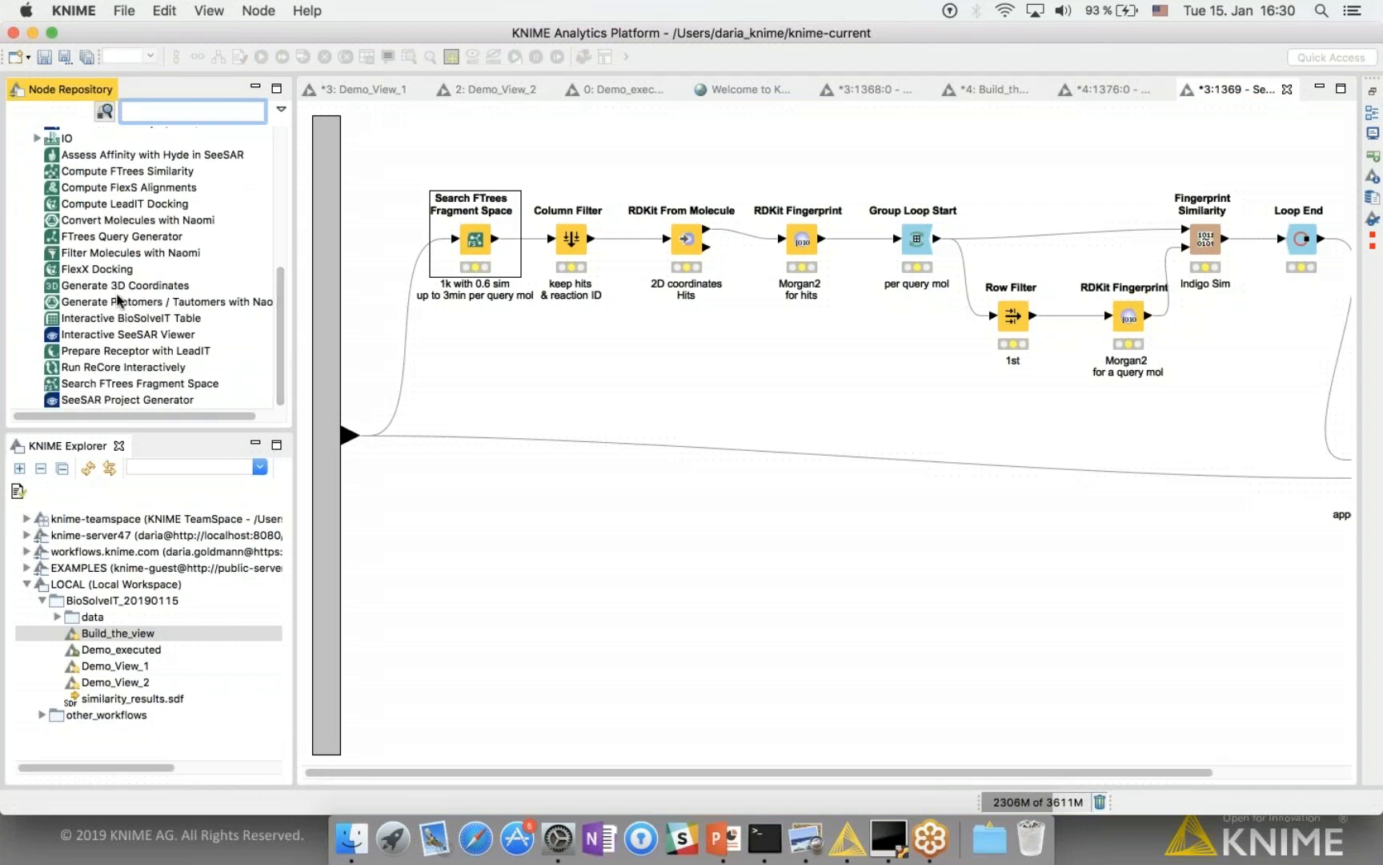
{"action": "left_click", "coordinate": [119, 383]}
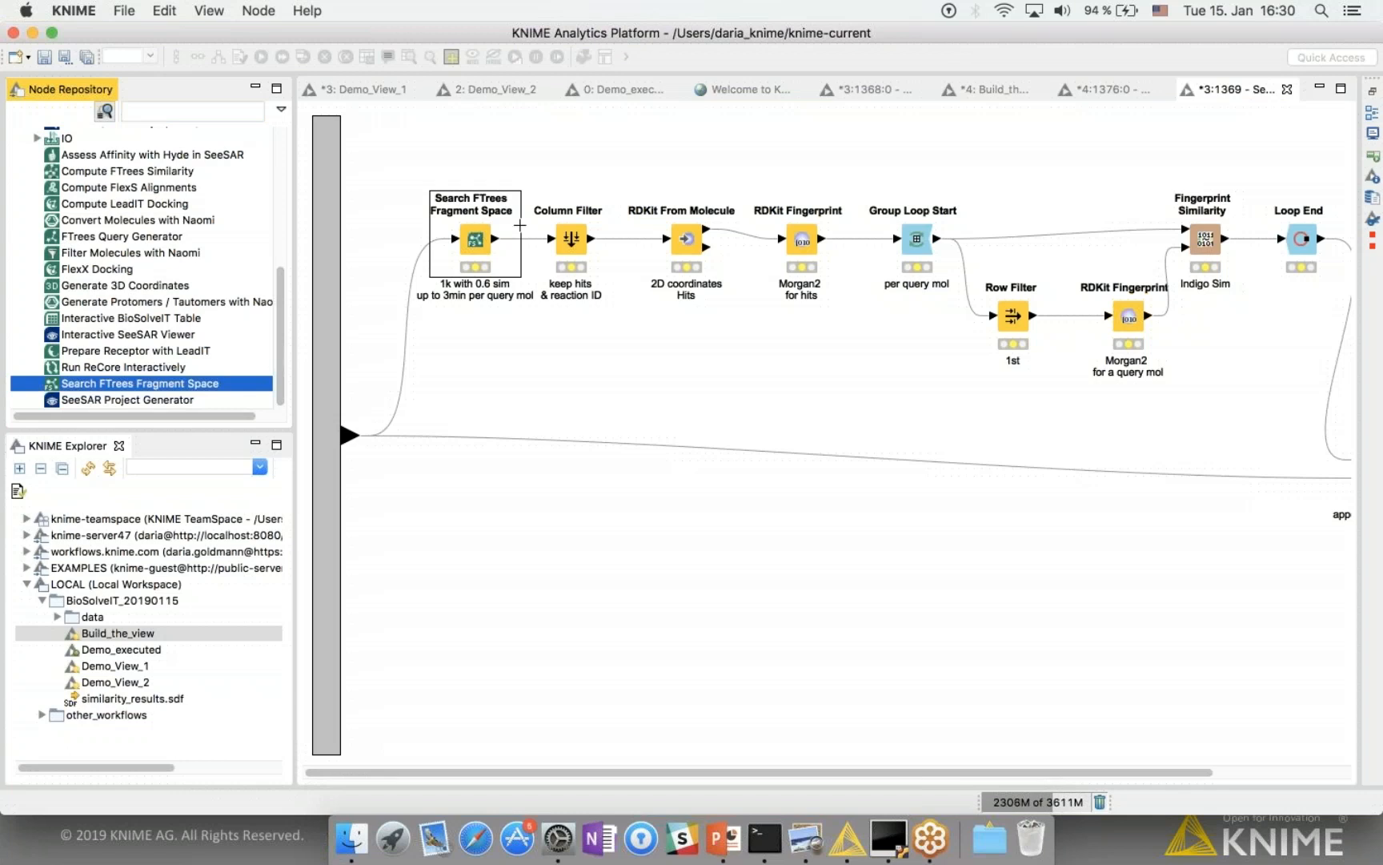
Step: Review the Search FTrees Fragment Space node's configuration, widening the dialog to read the full fragment space path, and close it
{"action": "double_click", "coordinate": [475, 243]}
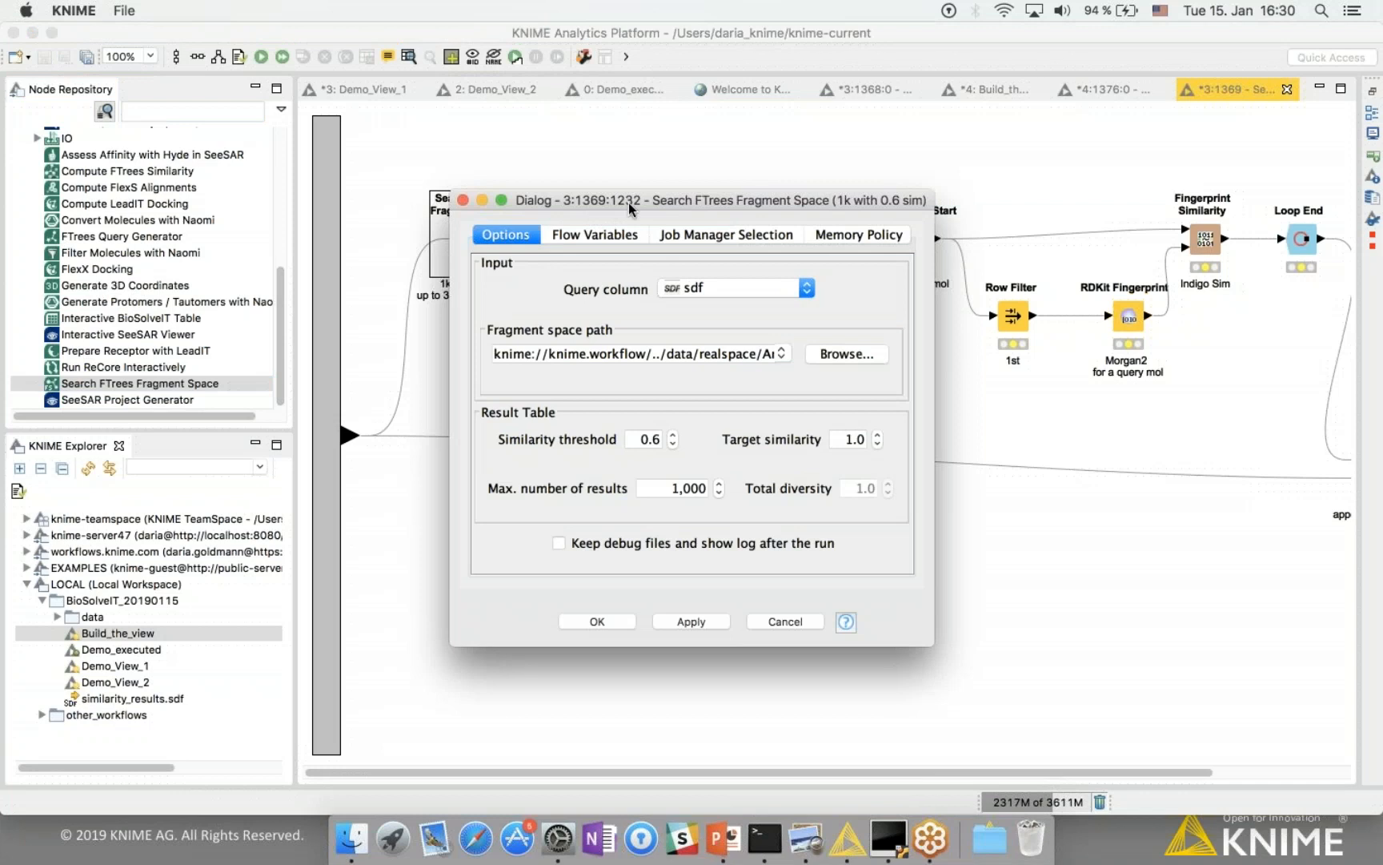
{"action": "left_click_drag", "start_coordinate": [628, 202], "coordinate": [784, 136]}
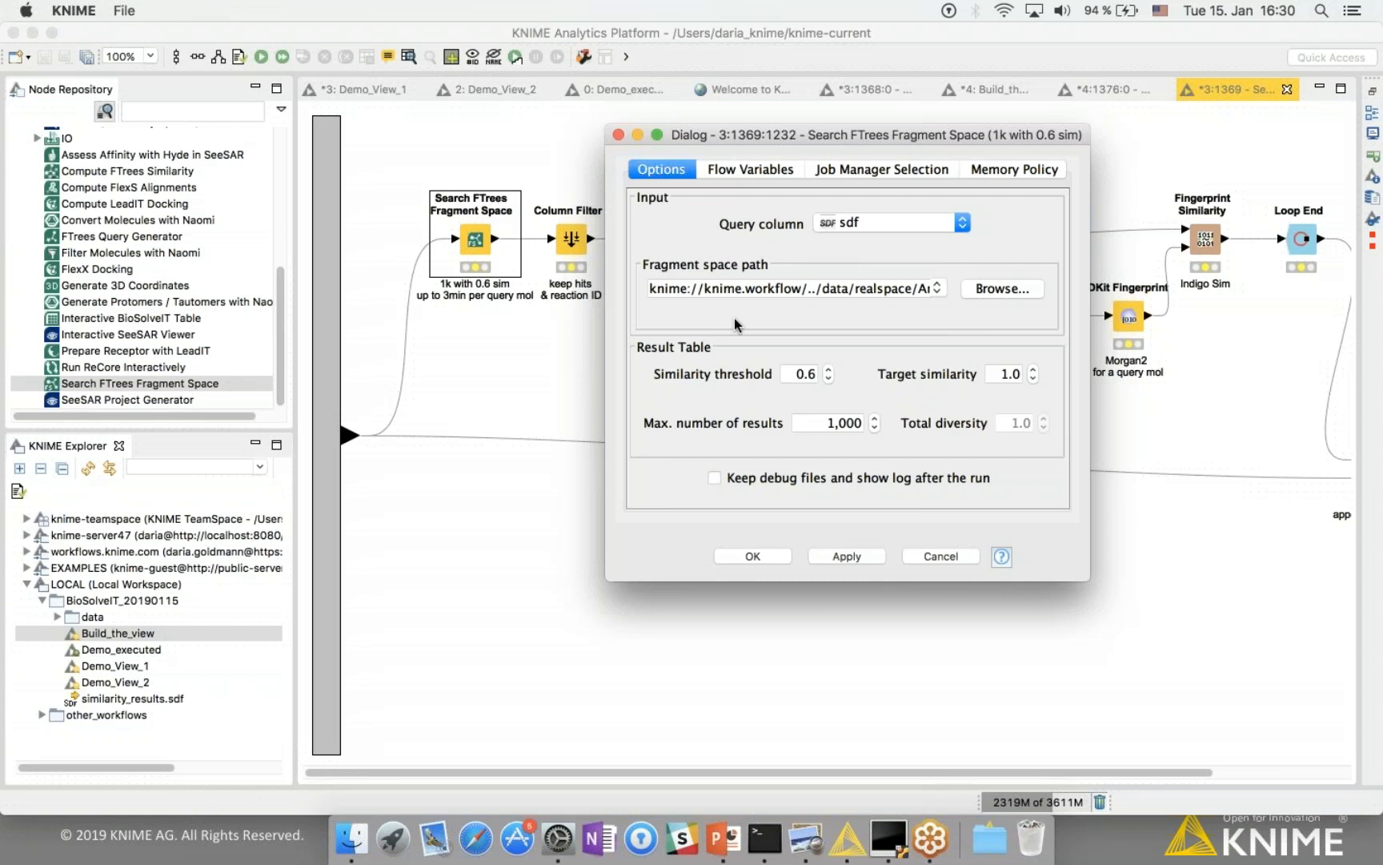
{"action": "left_click_drag", "start_coordinate": [1089, 301], "coordinate": [1270, 294]}
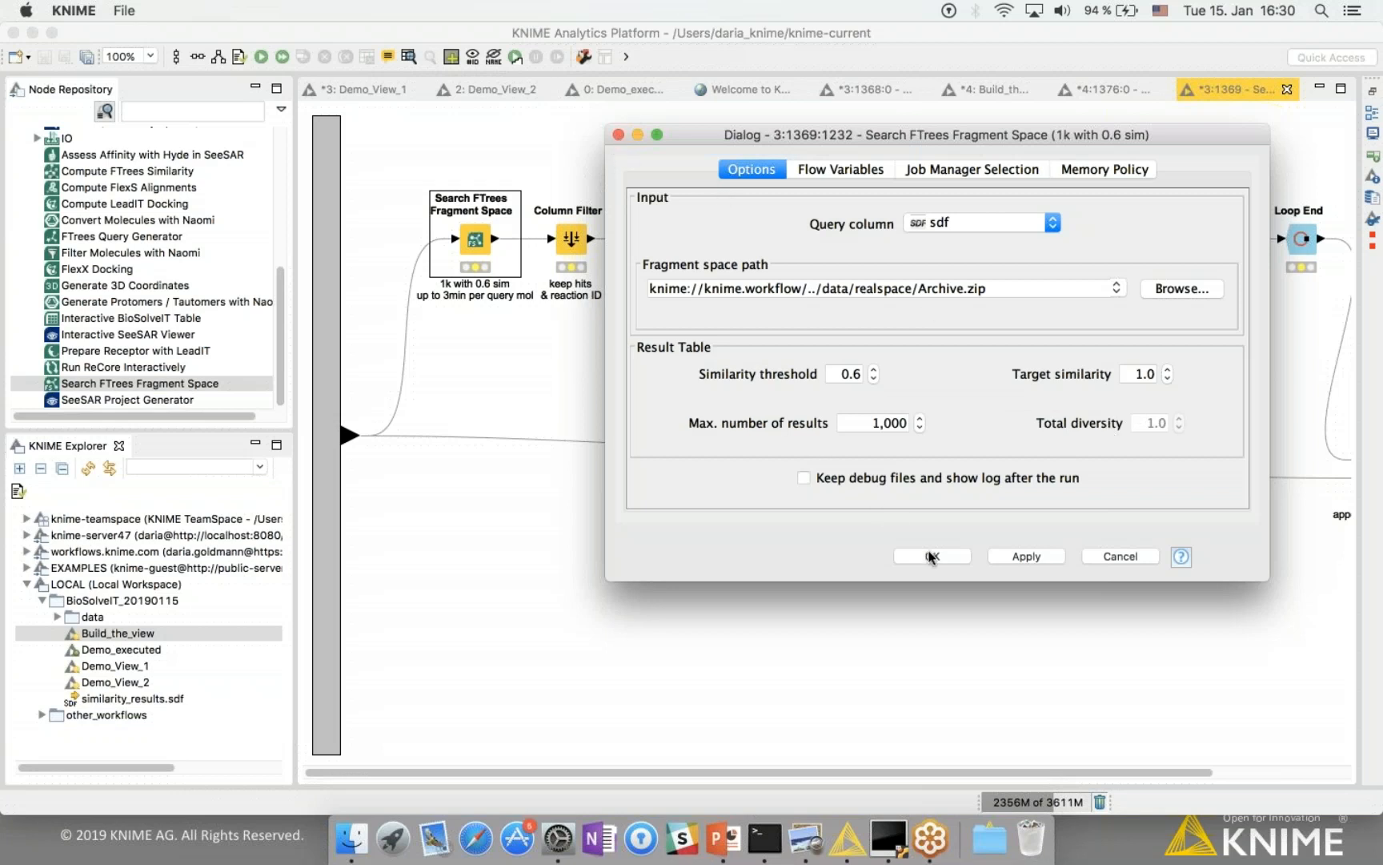
{"action": "left_click", "coordinate": [619, 135]}
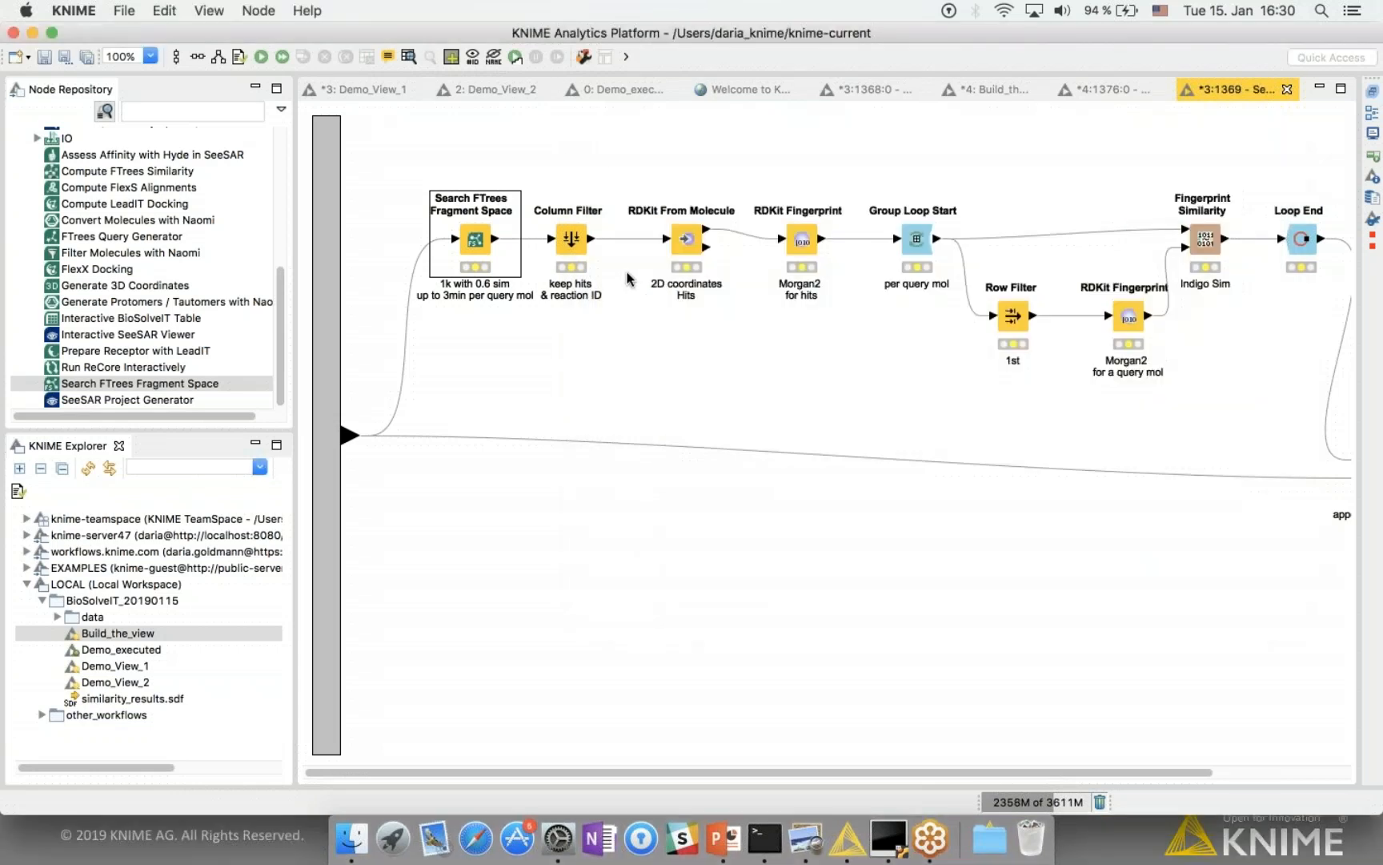
Step: Examine the RDKit From Molecule and RDKit Fingerprint nodes that follow the fragment space search in the metanode
{"action": "scroll", "coordinate": [629, 279], "scroll_direction": "right", "scroll_amount": 2}
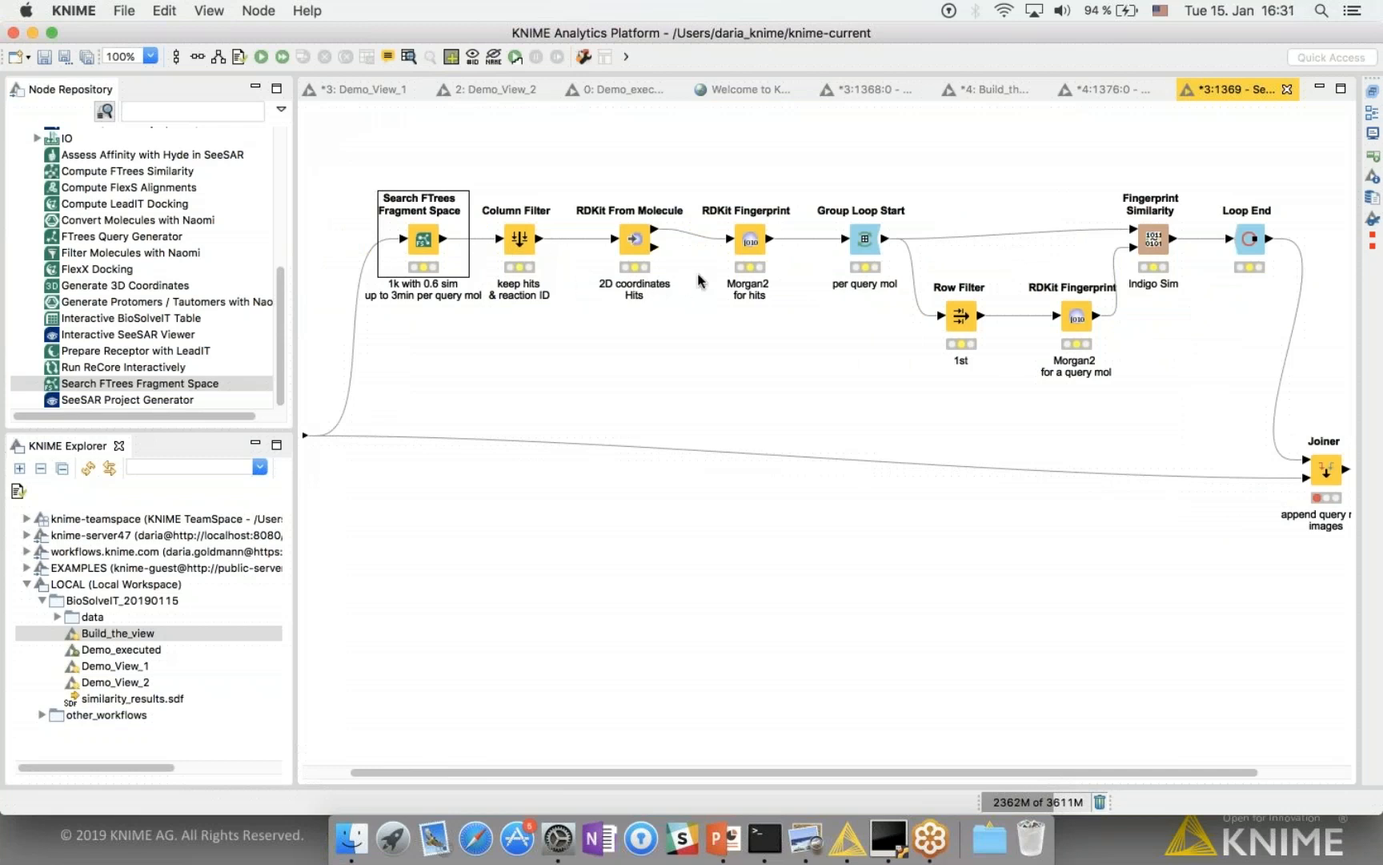
{"action": "left_click", "coordinate": [635, 249]}
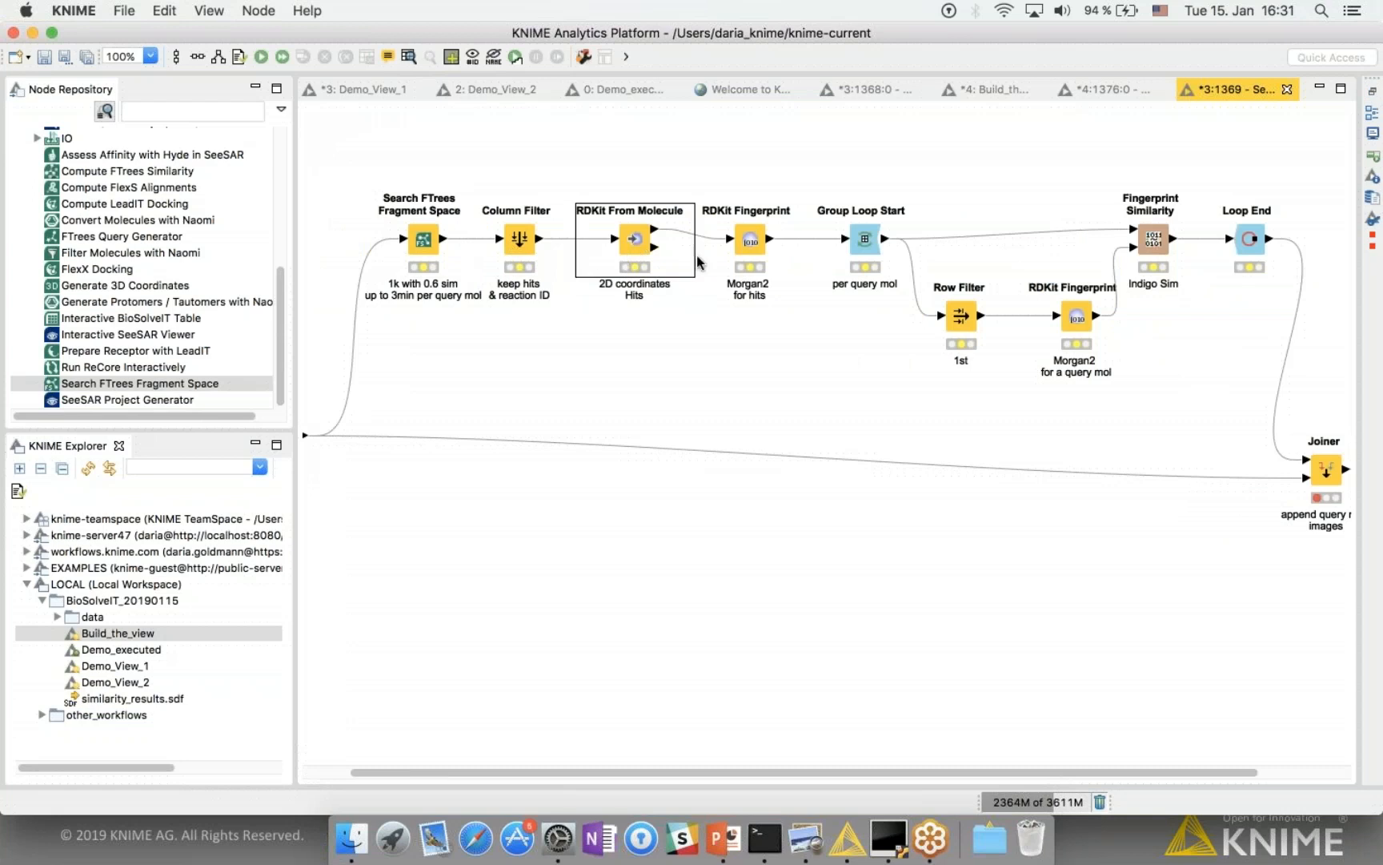
{"action": "left_click", "coordinate": [751, 245]}
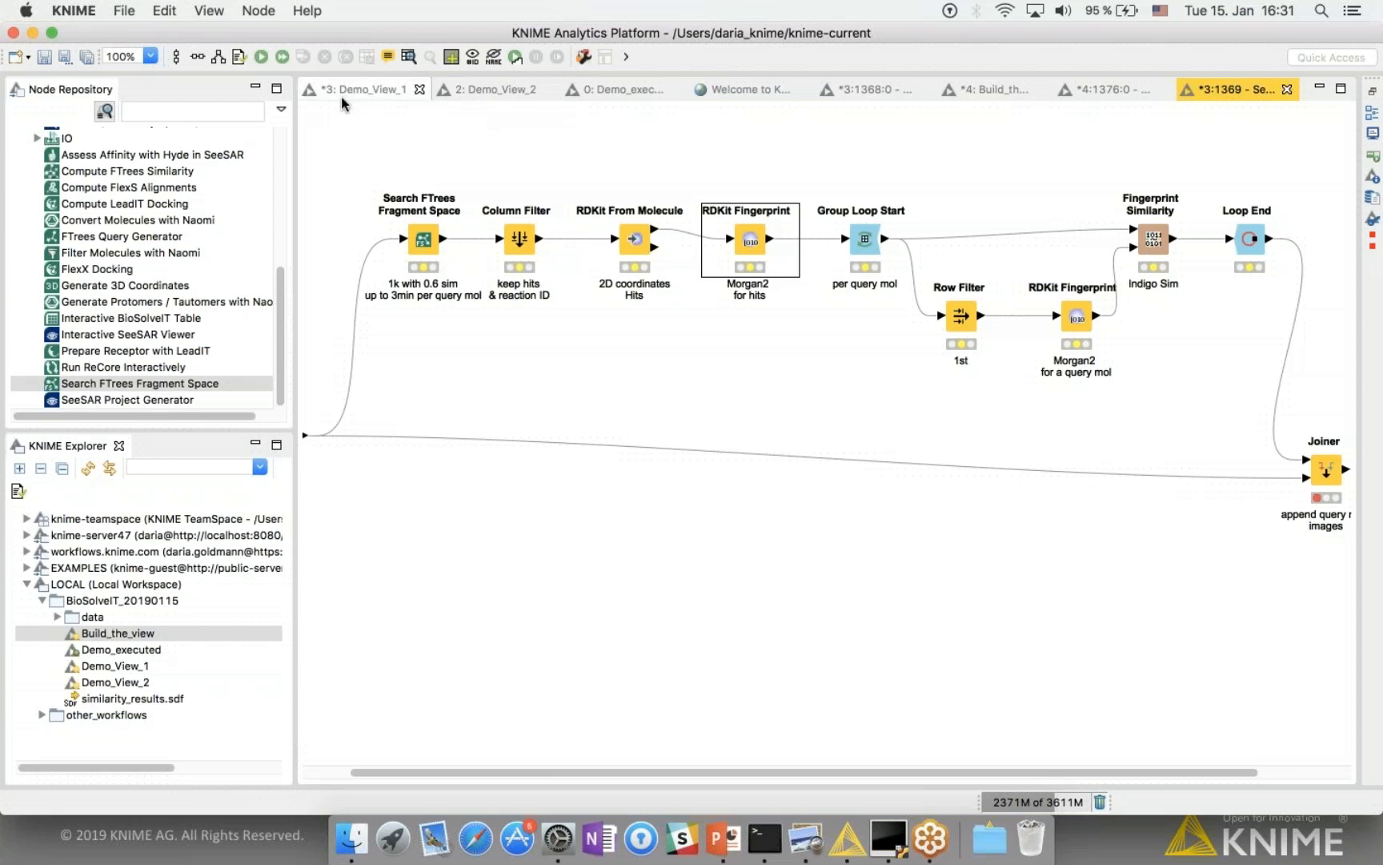
Step: Open the executed Search FTrees Fragment Space metanode in the Demo_View_2 workflow
{"action": "left_click", "coordinate": [512, 87]}
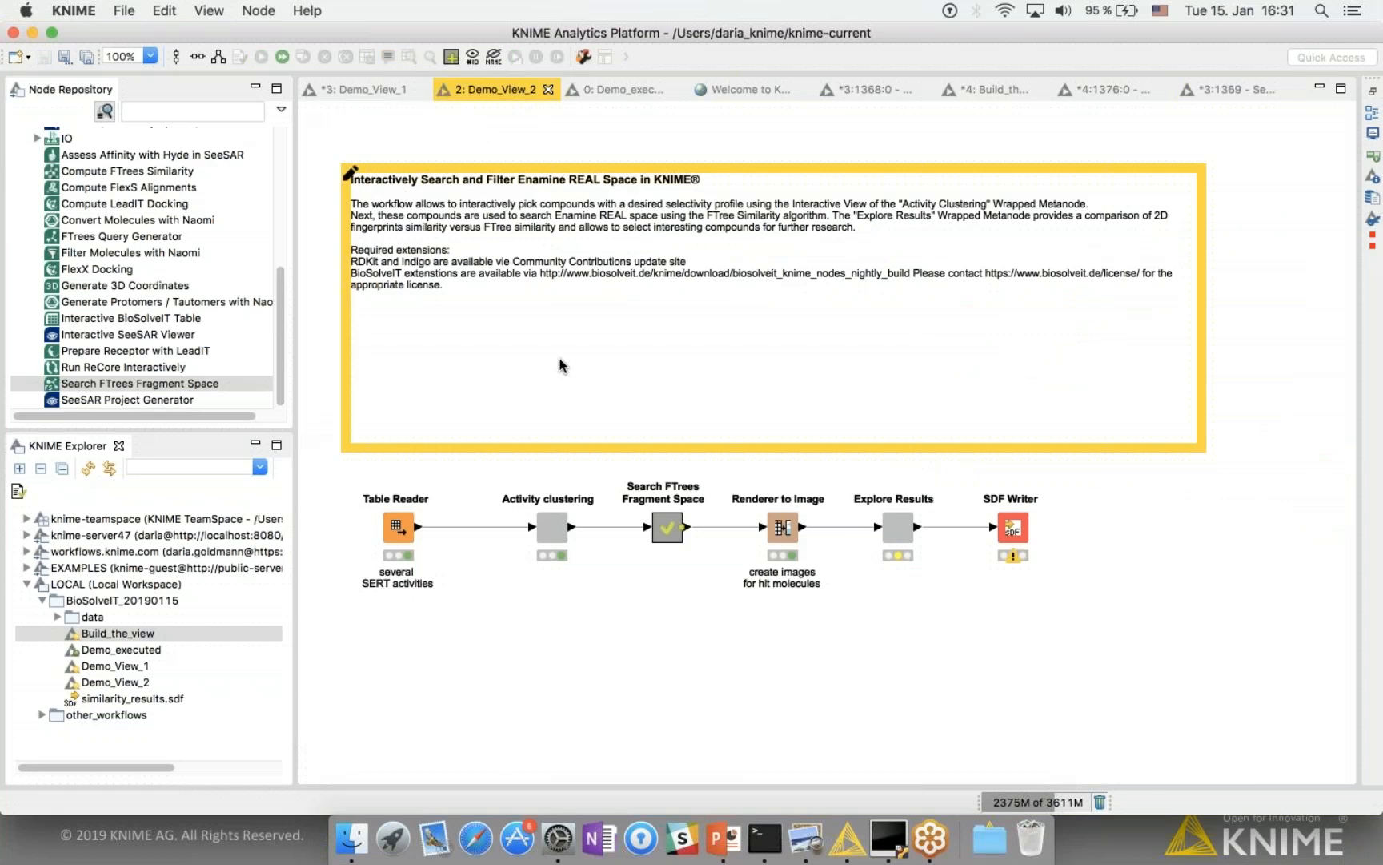
{"action": "left_click", "coordinate": [670, 522]}
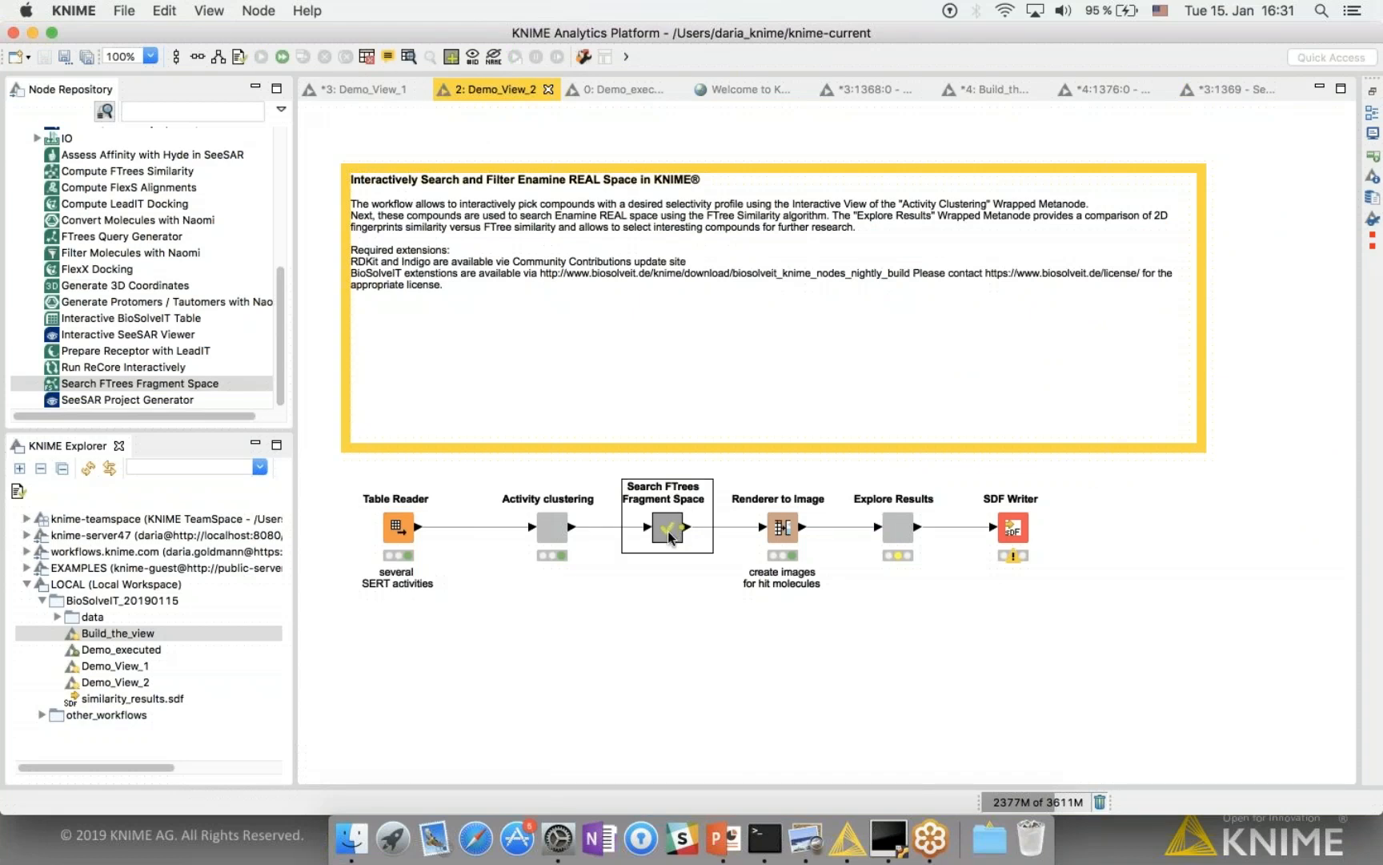
{"action": "double_click", "coordinate": [667, 531]}
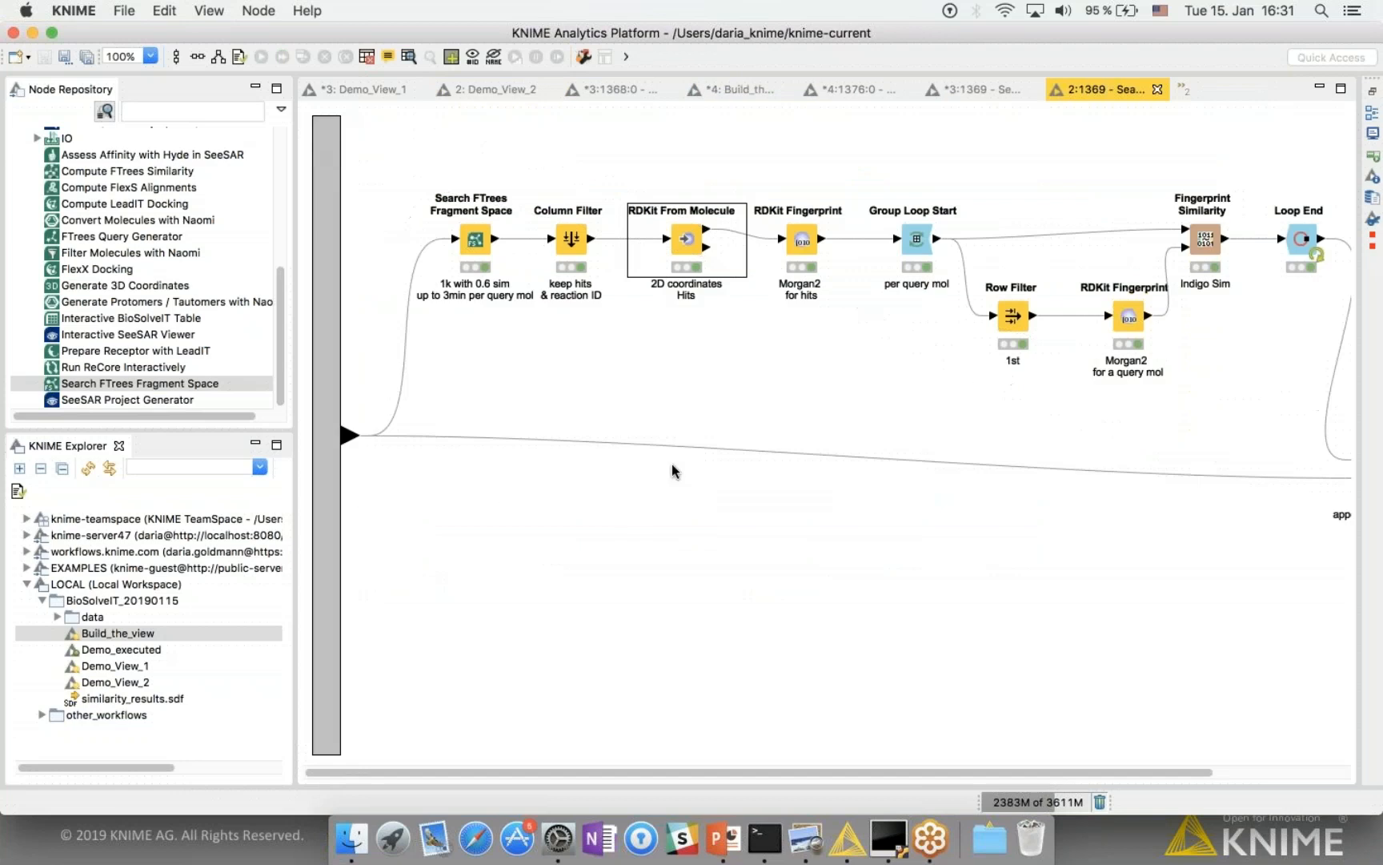
Step: Open the Search FTrees Fragment Space node's Similarity Matrix output and enlarge its window to examine the hit molecule columns
{"action": "left_click", "coordinate": [472, 250]}
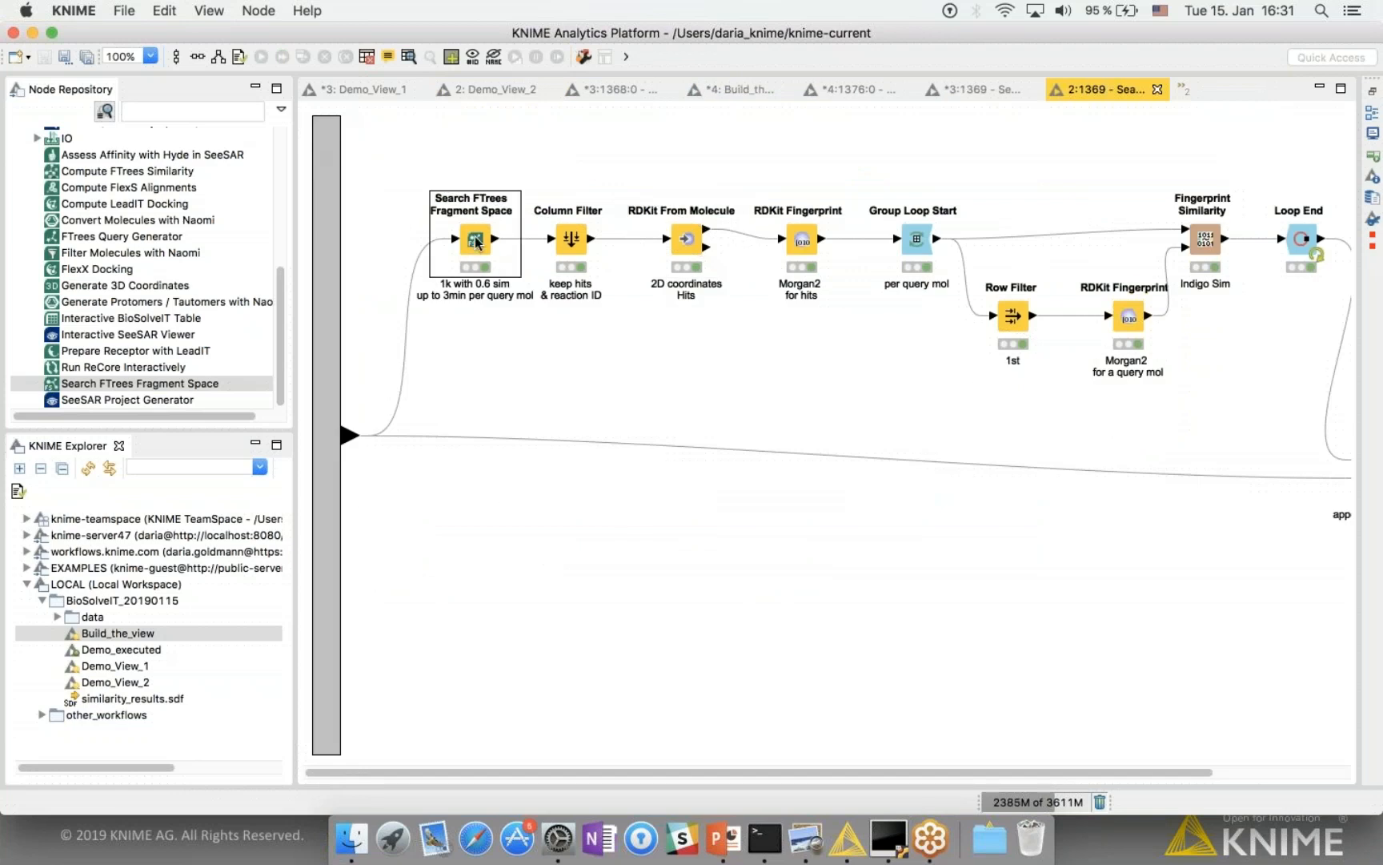
{"action": "right_click", "coordinate": [477, 243]}
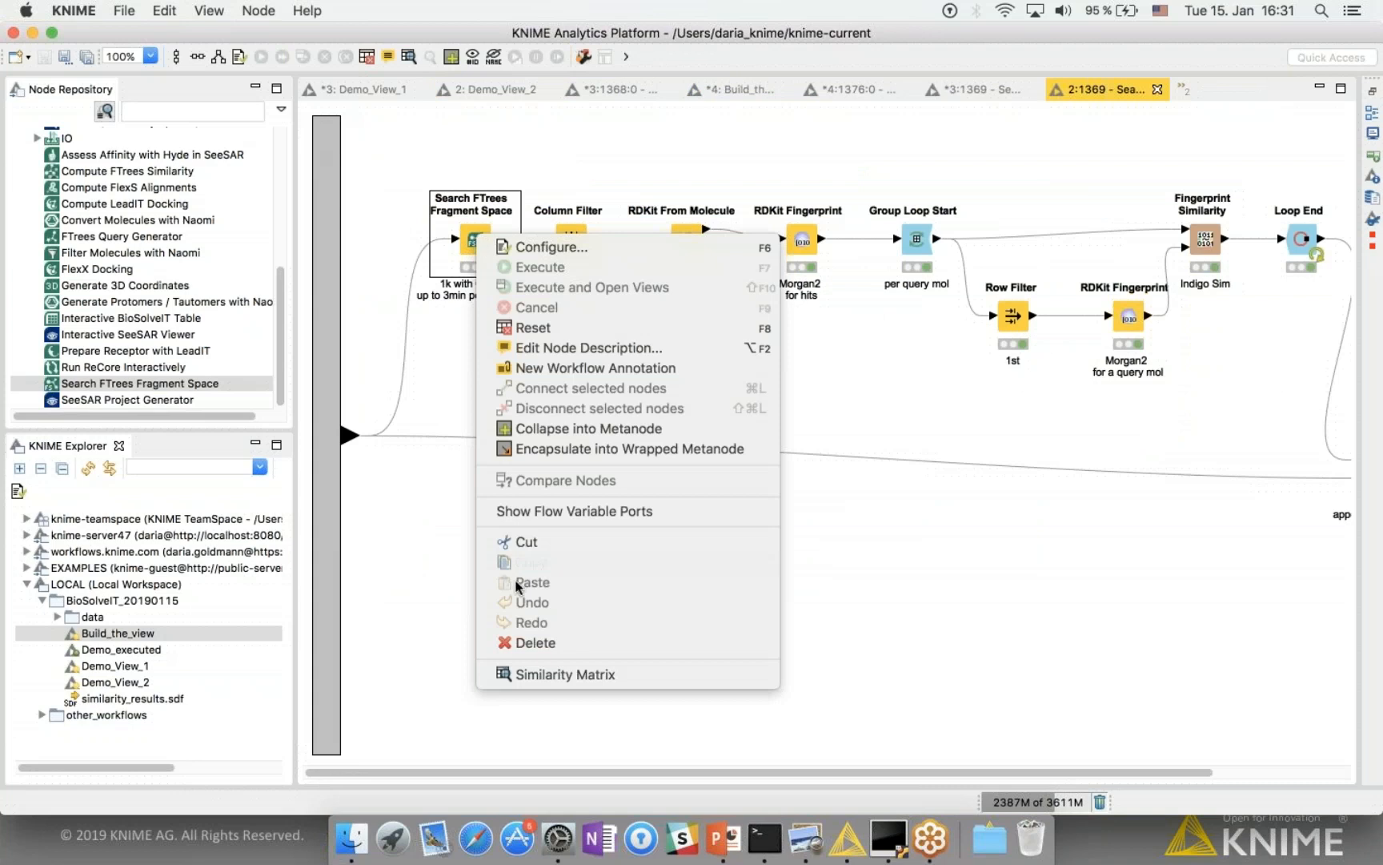
{"action": "left_click", "coordinate": [546, 677]}
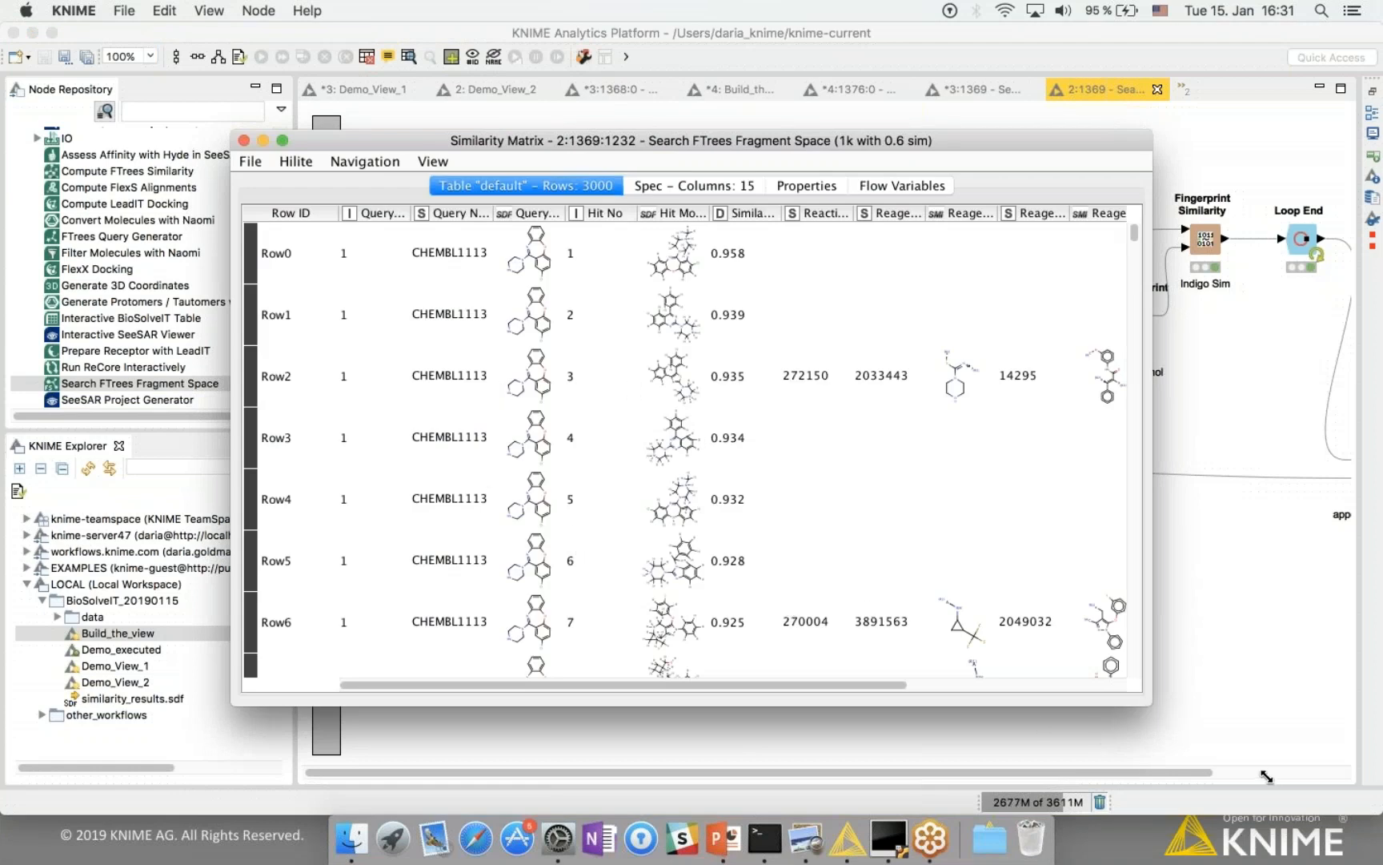
{"action": "left_click_drag", "start_coordinate": [1285, 782], "coordinate": [1310, 797]}
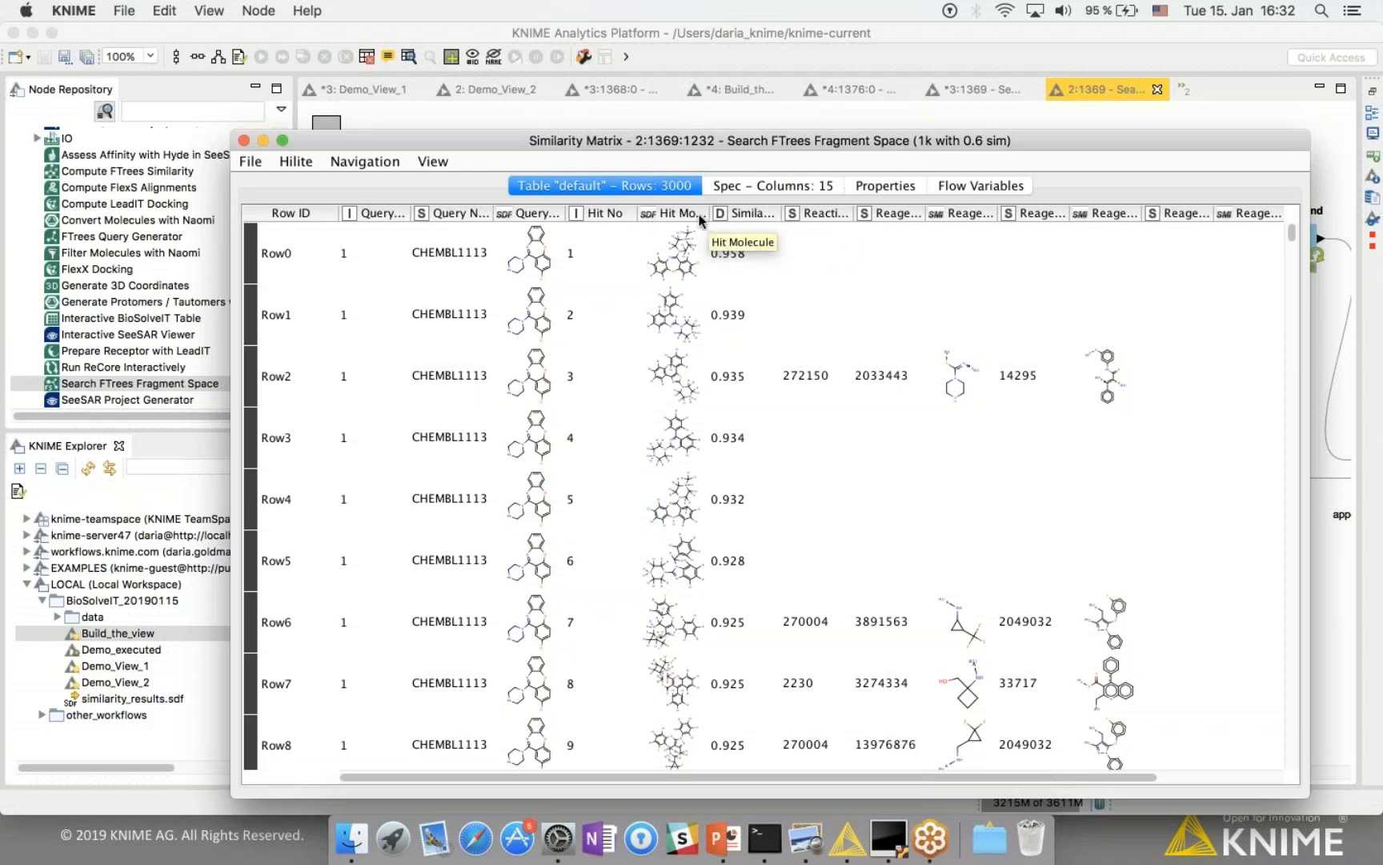
Step: Widen the Hit Molecule column, examine the similarity, reaction and reagent columns of the Similarity Matrix, and close the table
{"action": "left_click_drag", "start_coordinate": [707, 219], "coordinate": [804, 212]}
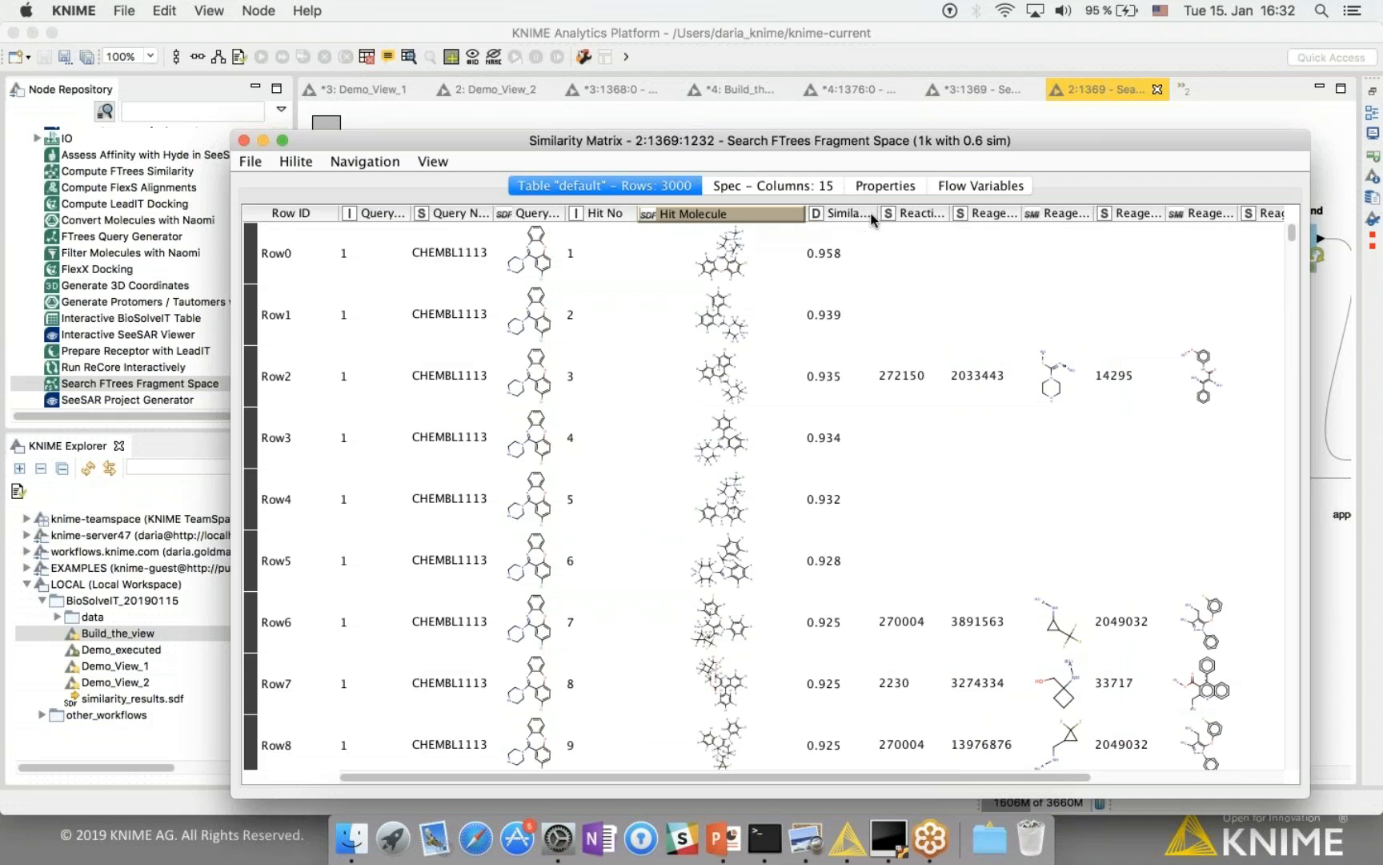
{"action": "left_click", "coordinate": [862, 216]}
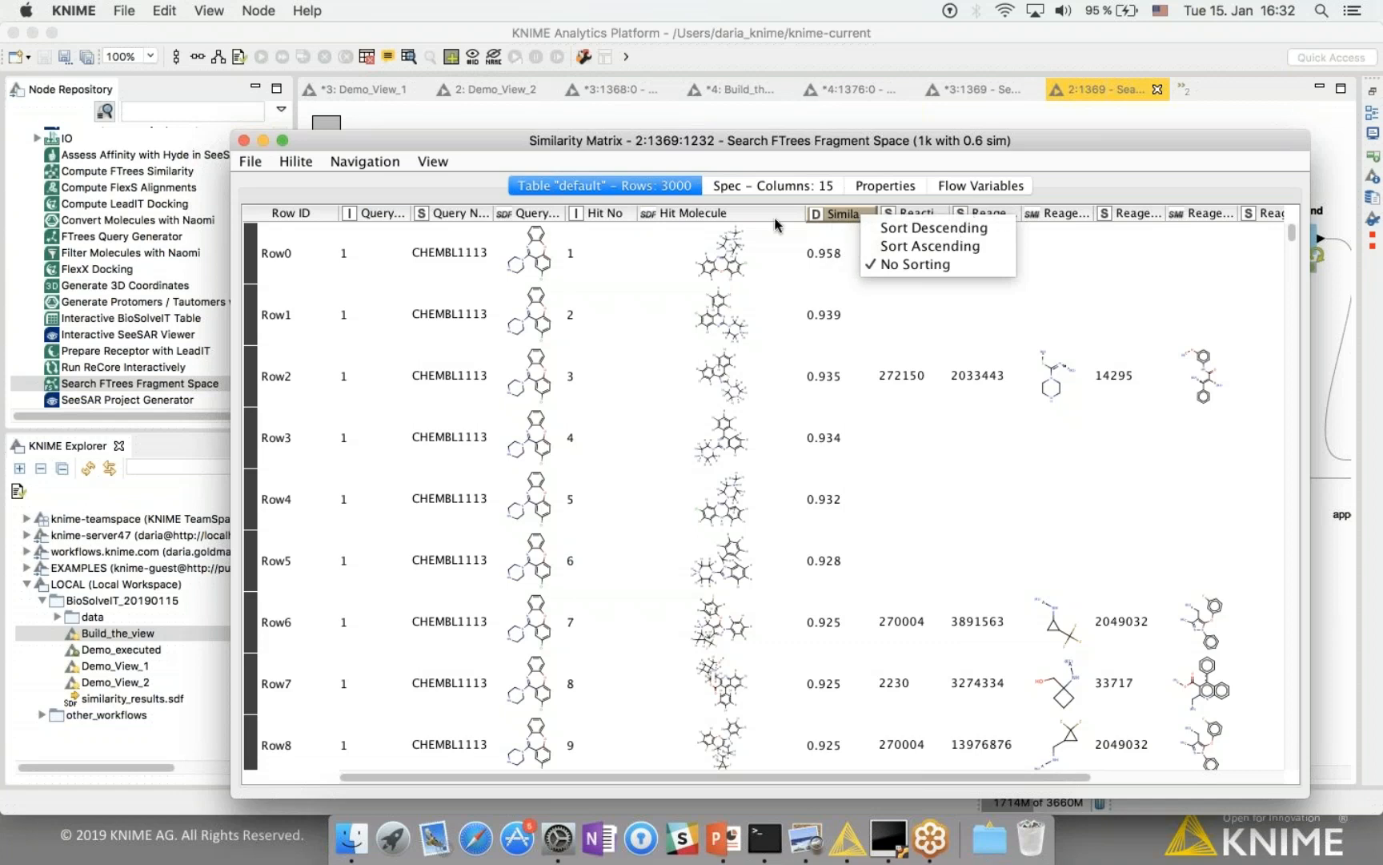
{"action": "left_click", "coordinate": [1135, 151]}
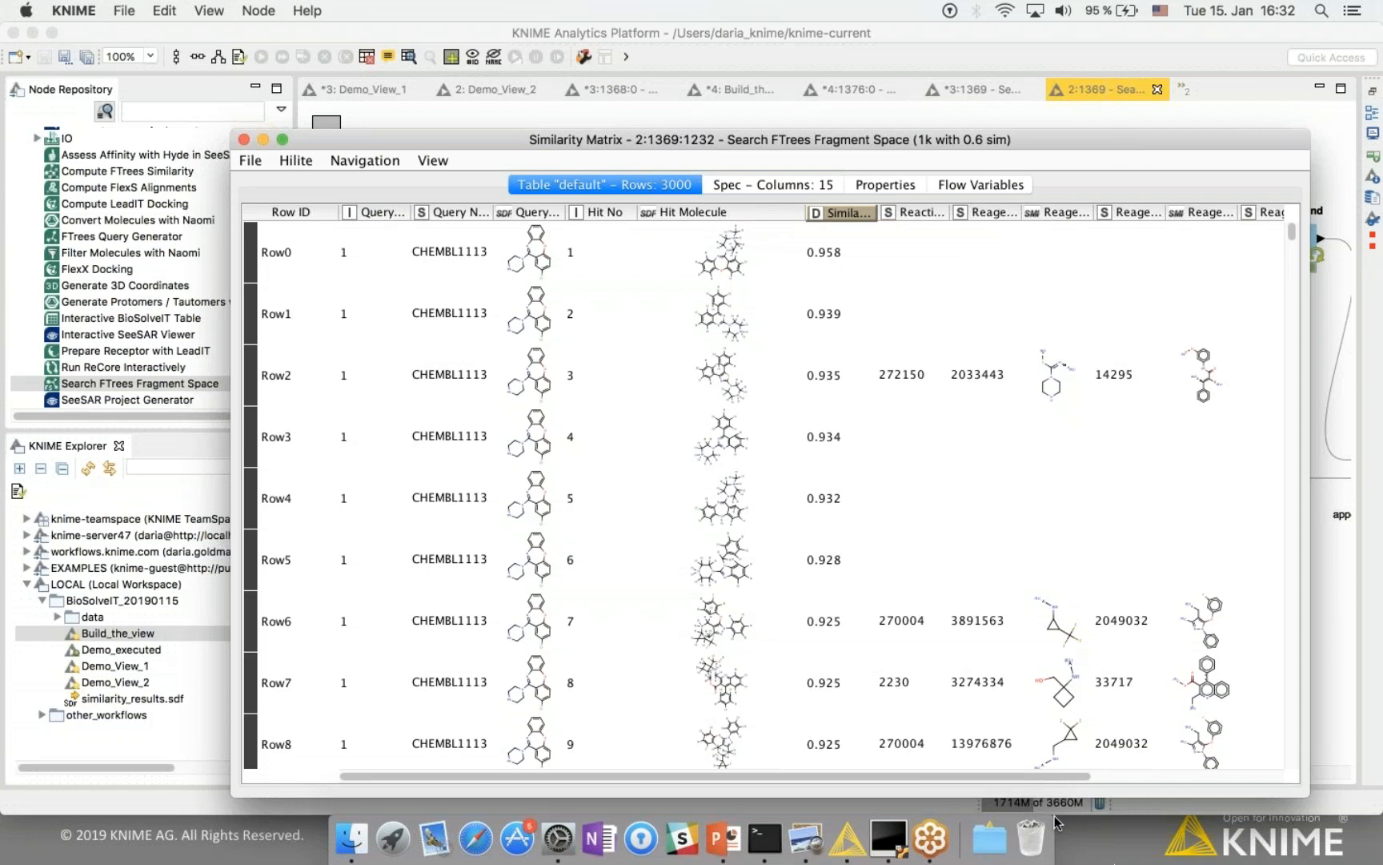
{"action": "left_click_drag", "start_coordinate": [1040, 783], "coordinate": [1197, 757]}
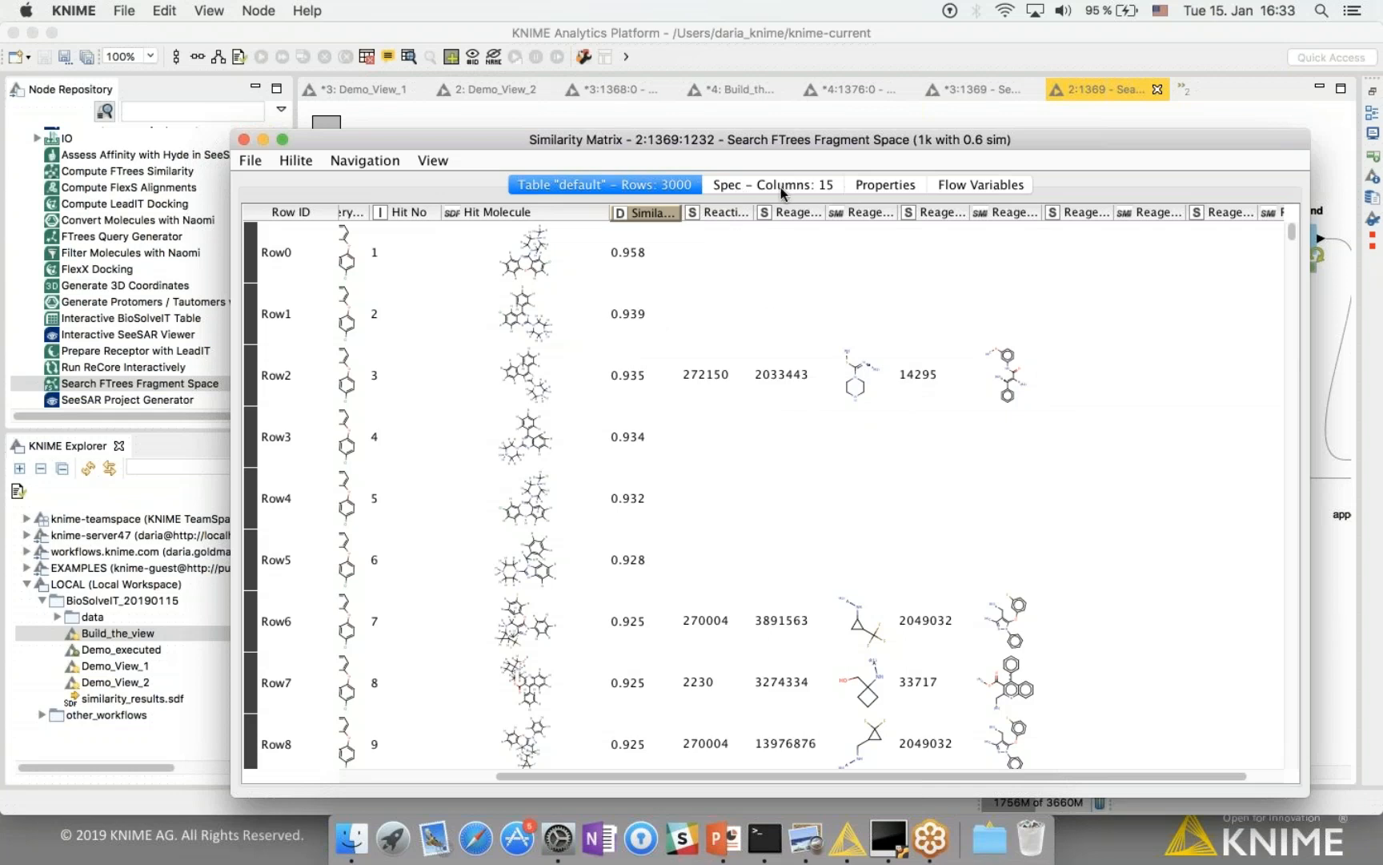
{"action": "left_click", "coordinate": [245, 140]}
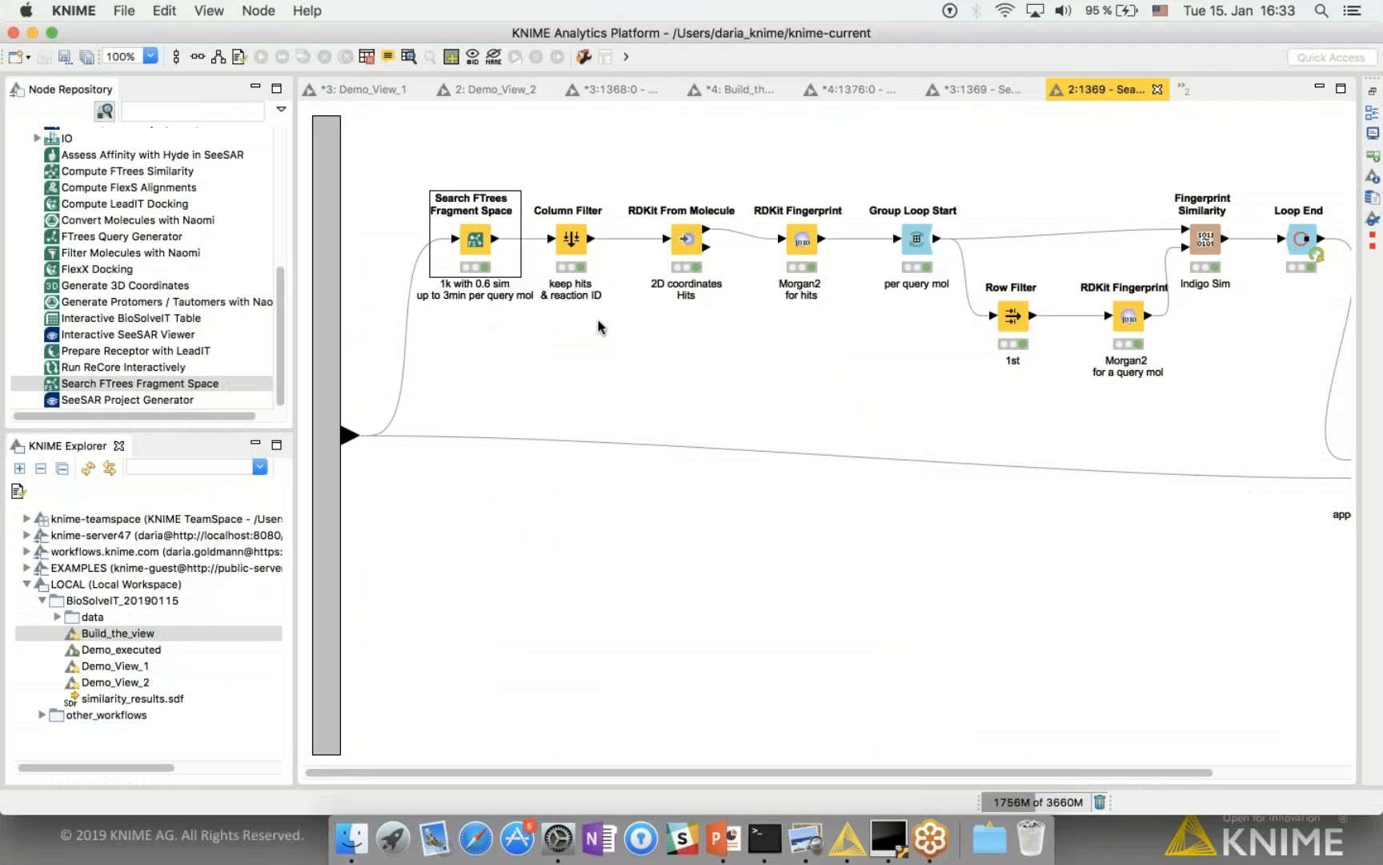
Step: Examine the Column Filter, RDKit From Molecule and RDKit Fingerprint nodes and the loop following them in the metanode
{"action": "left_click", "coordinate": [567, 242]}
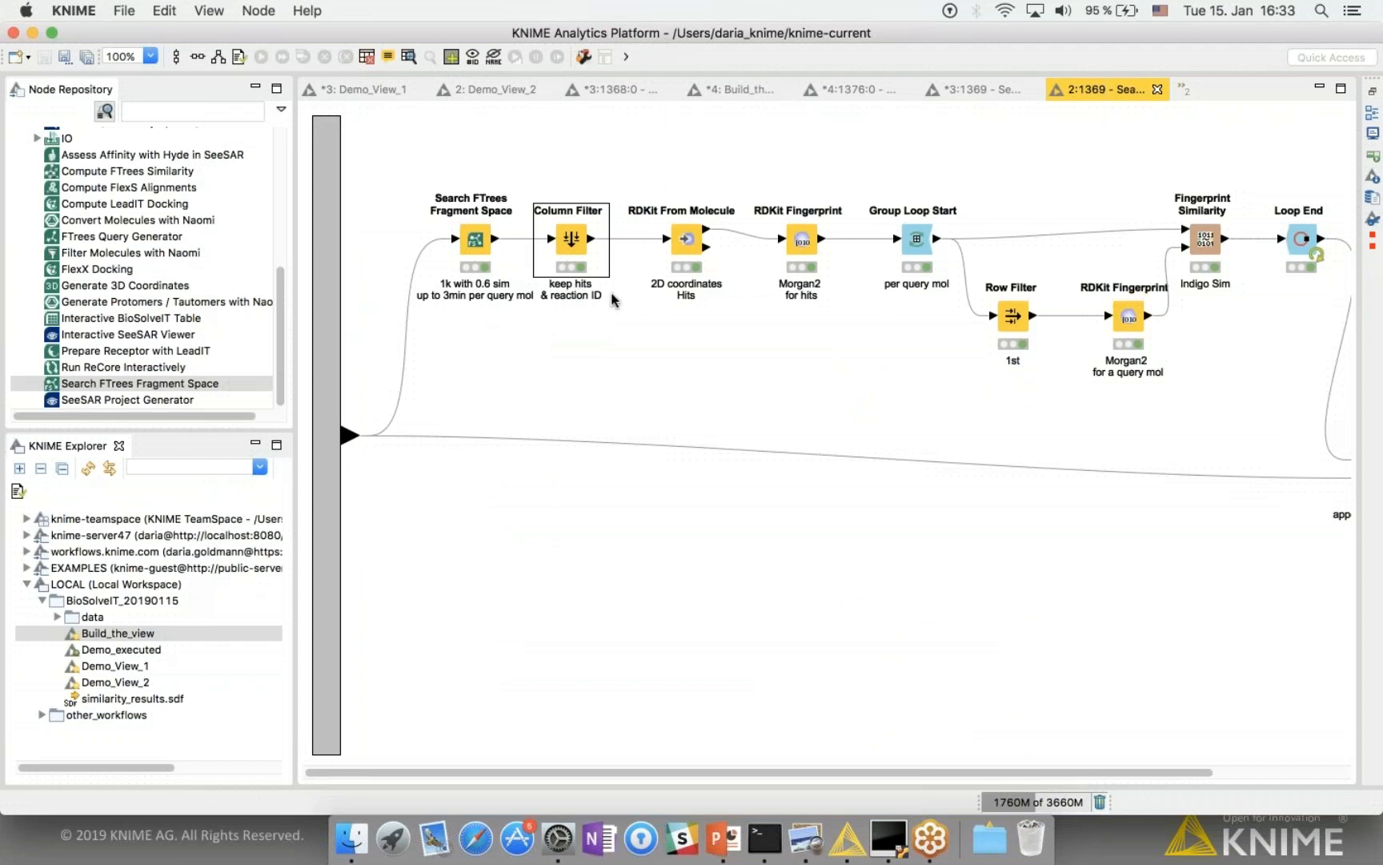
{"action": "left_click", "coordinate": [686, 244]}
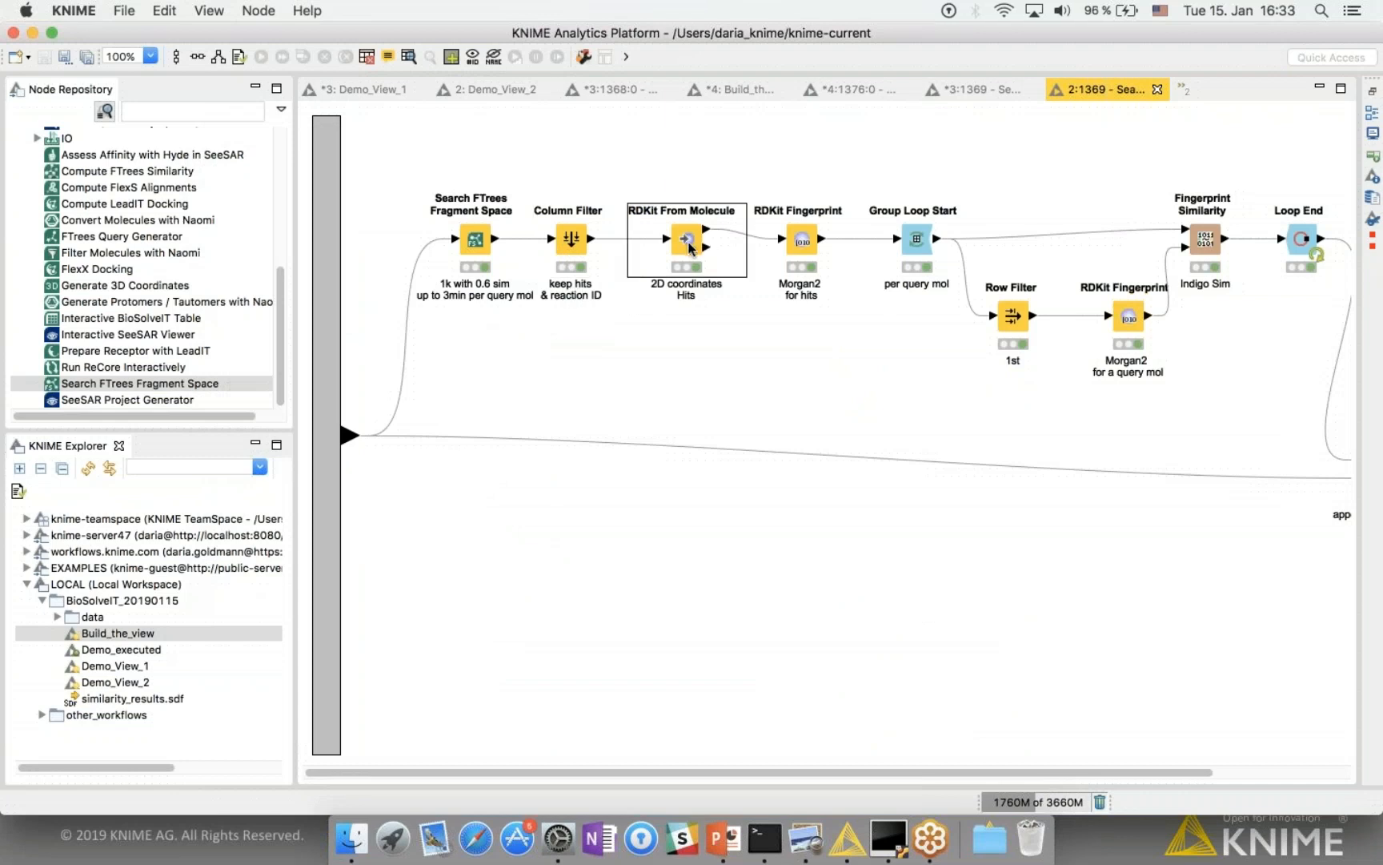
{"action": "left_click", "coordinate": [801, 247]}
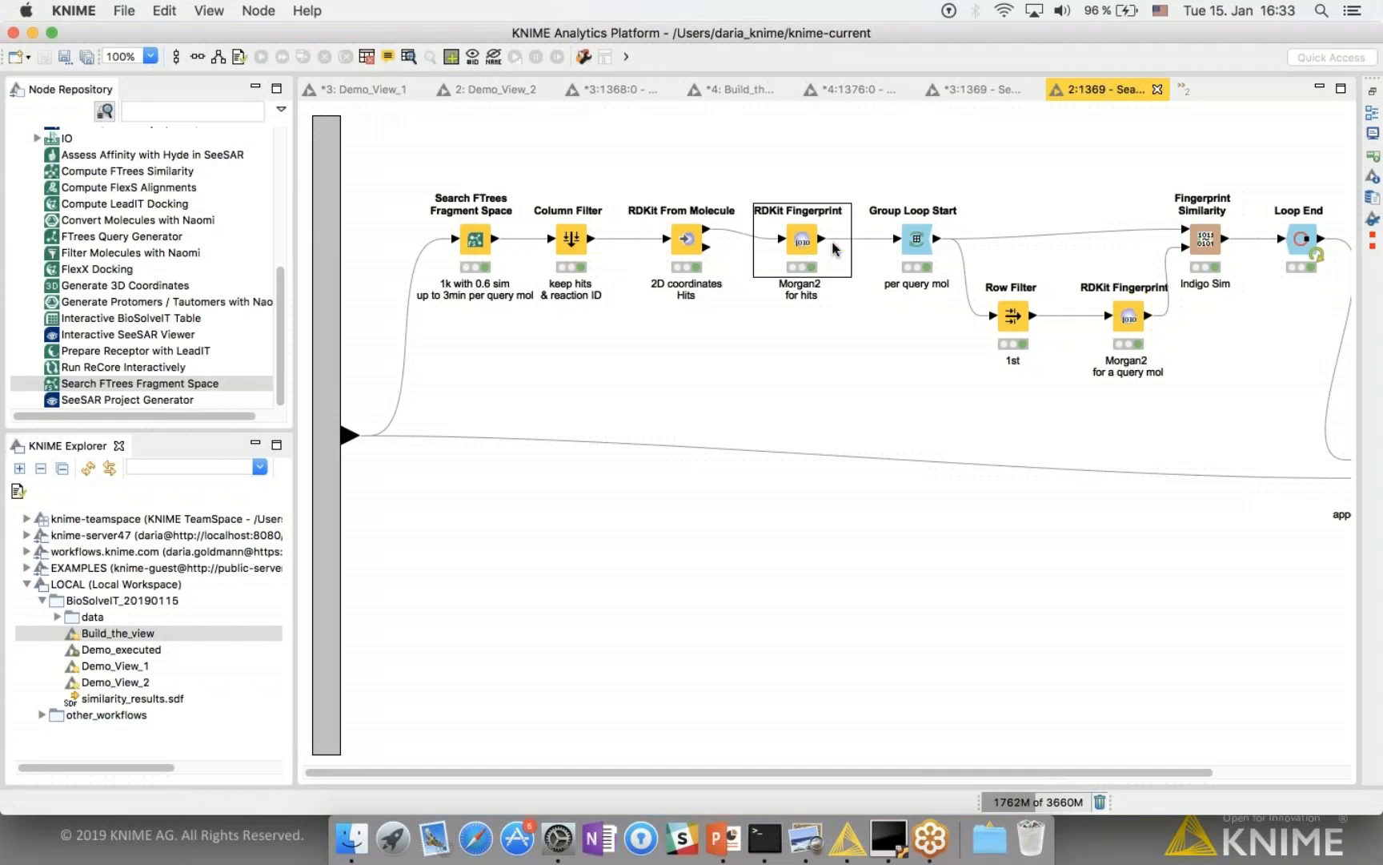
{"action": "scroll", "coordinate": [987, 257], "scroll_direction": "right", "scroll_amount": 5}
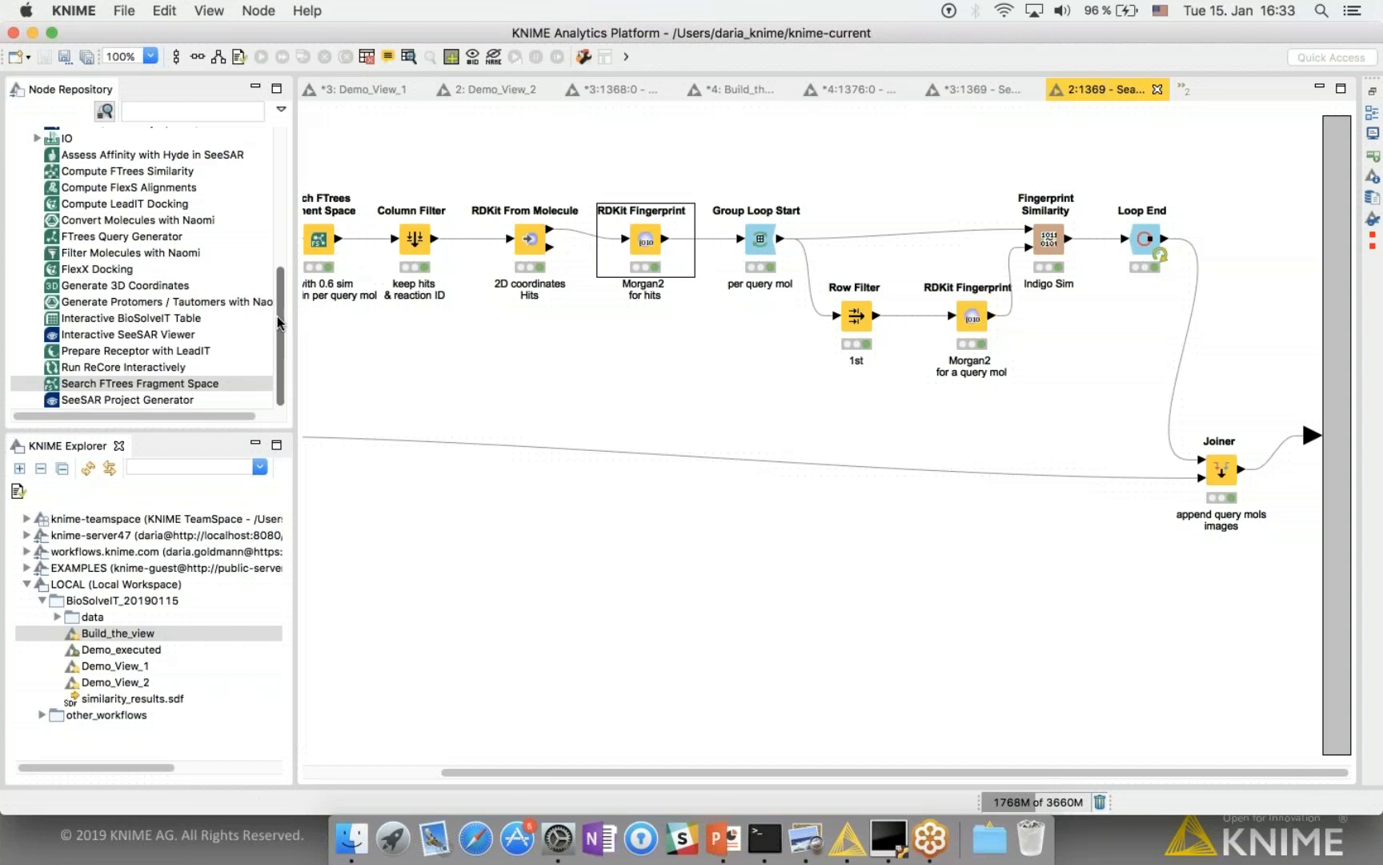
Step: Browse the RDKit and Indigo 2 categories under Community Nodes in the Node Repository and collapse both again
{"action": "left_click_drag", "start_coordinate": [285, 325], "coordinate": [277, 200]}
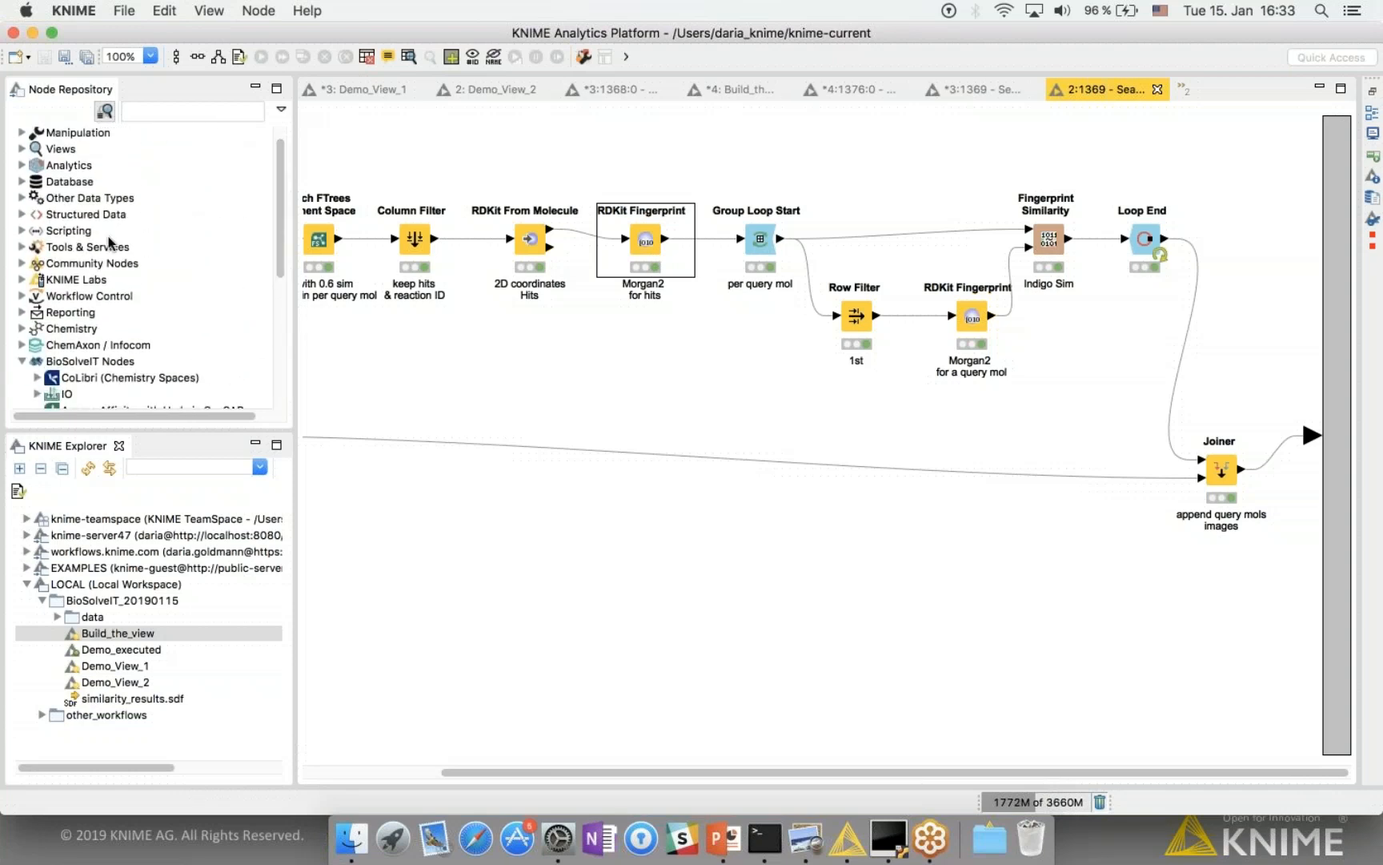
{"action": "left_click", "coordinate": [21, 264]}
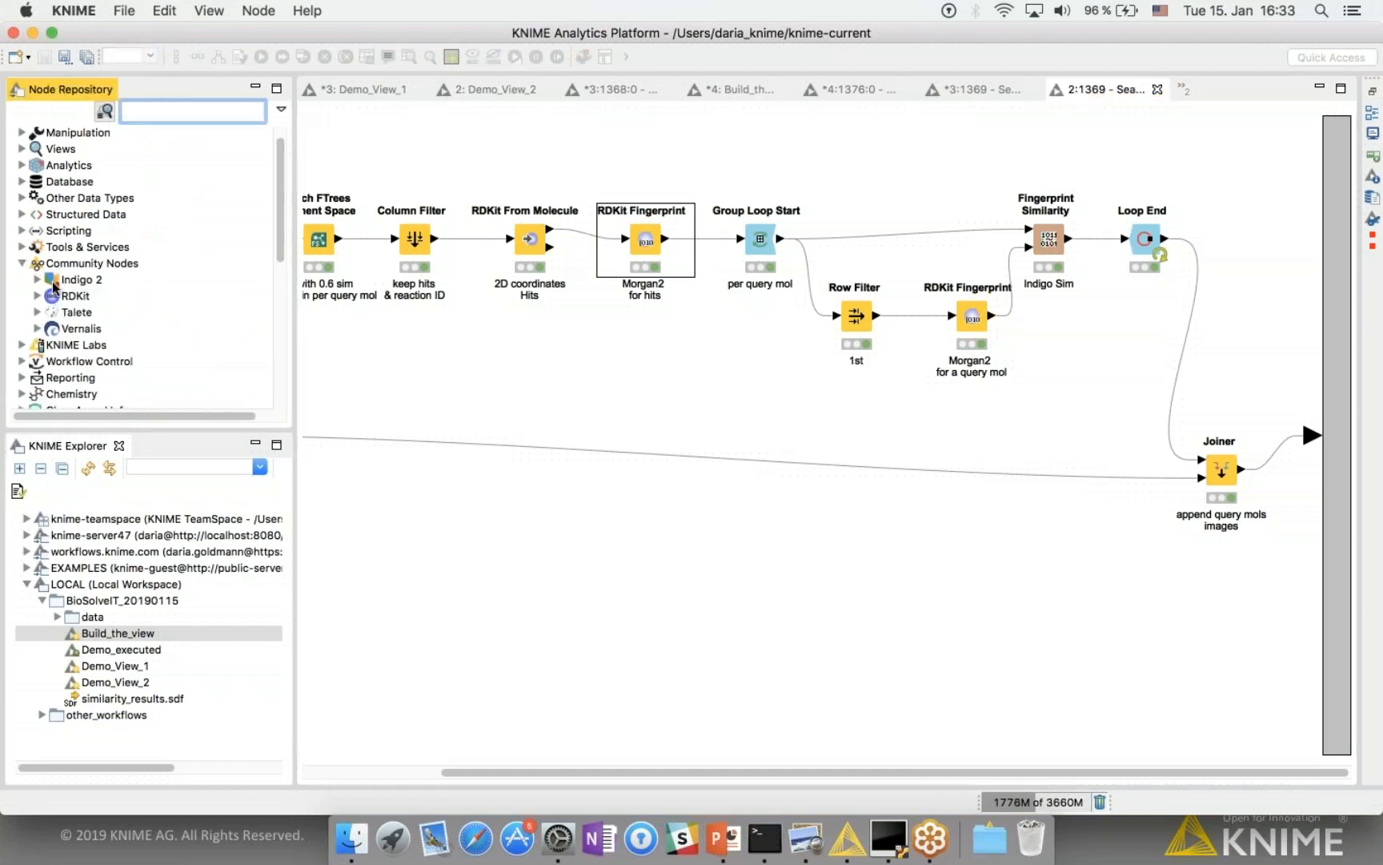
{"action": "scroll", "coordinate": [33, 283], "scroll_direction": "down", "scroll_amount": 1}
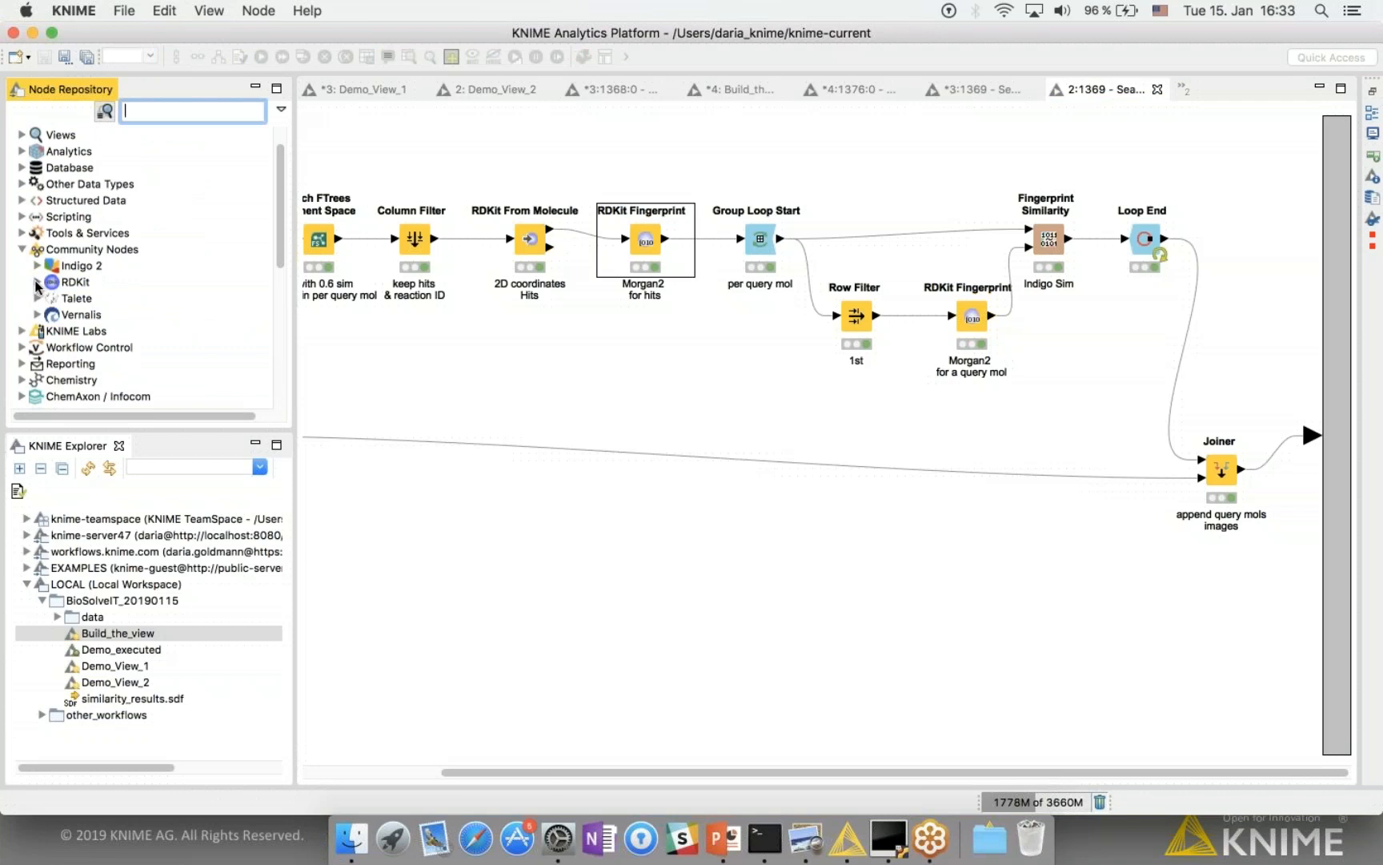
{"action": "left_click", "coordinate": [37, 282]}
{"action": "left_click", "coordinate": [37, 267]}
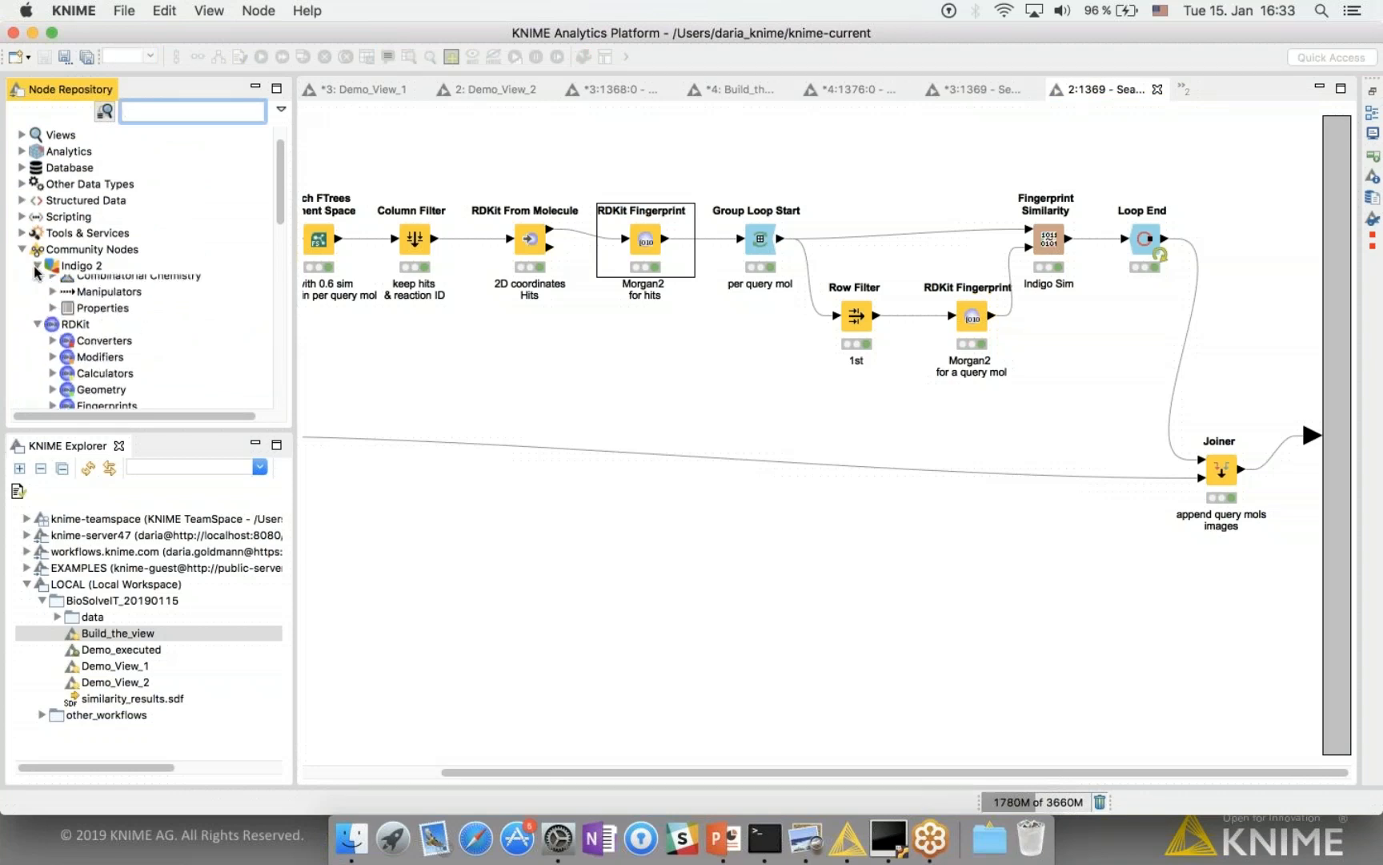
{"action": "left_click", "coordinate": [37, 267]}
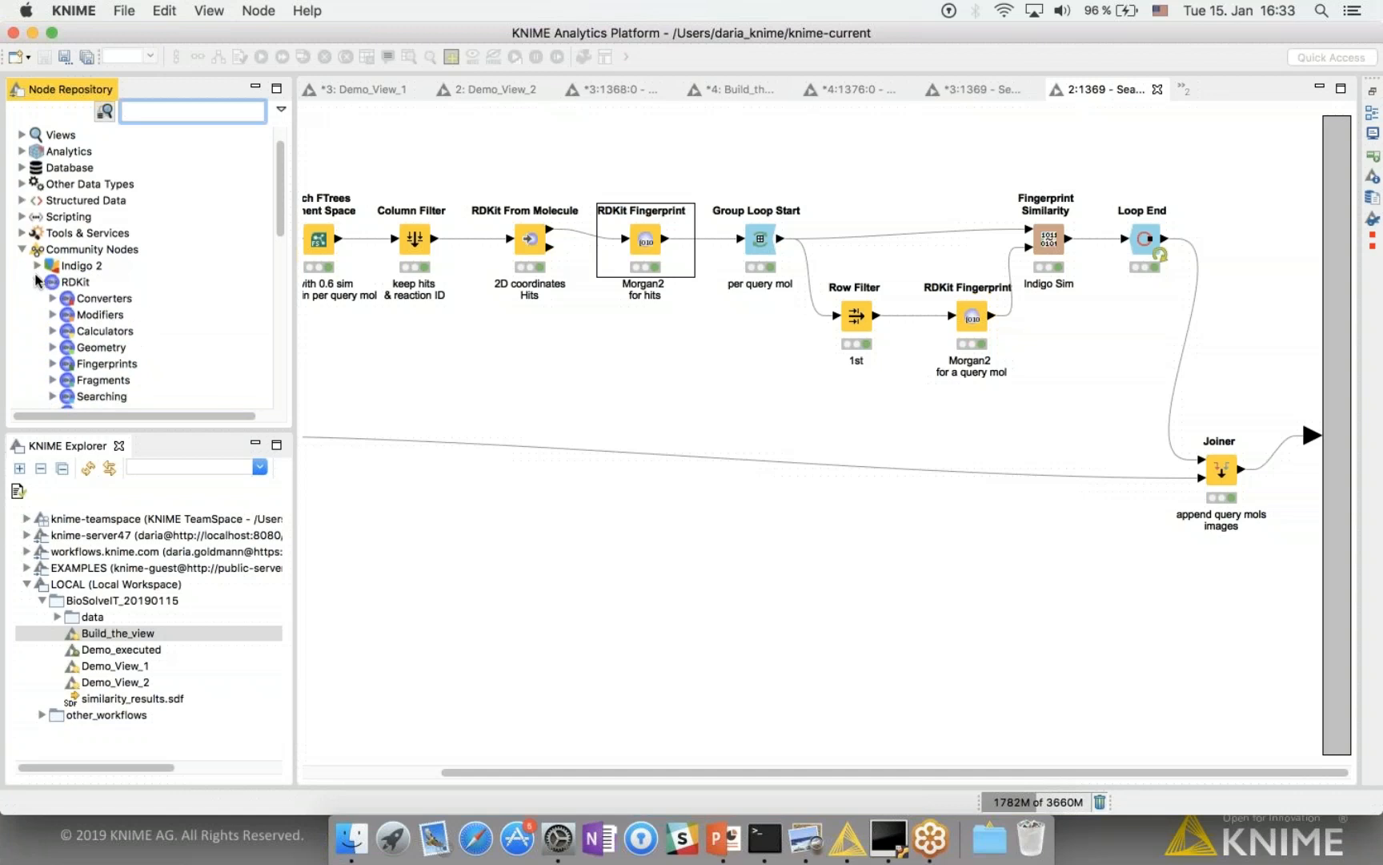
{"action": "left_click", "coordinate": [37, 282]}
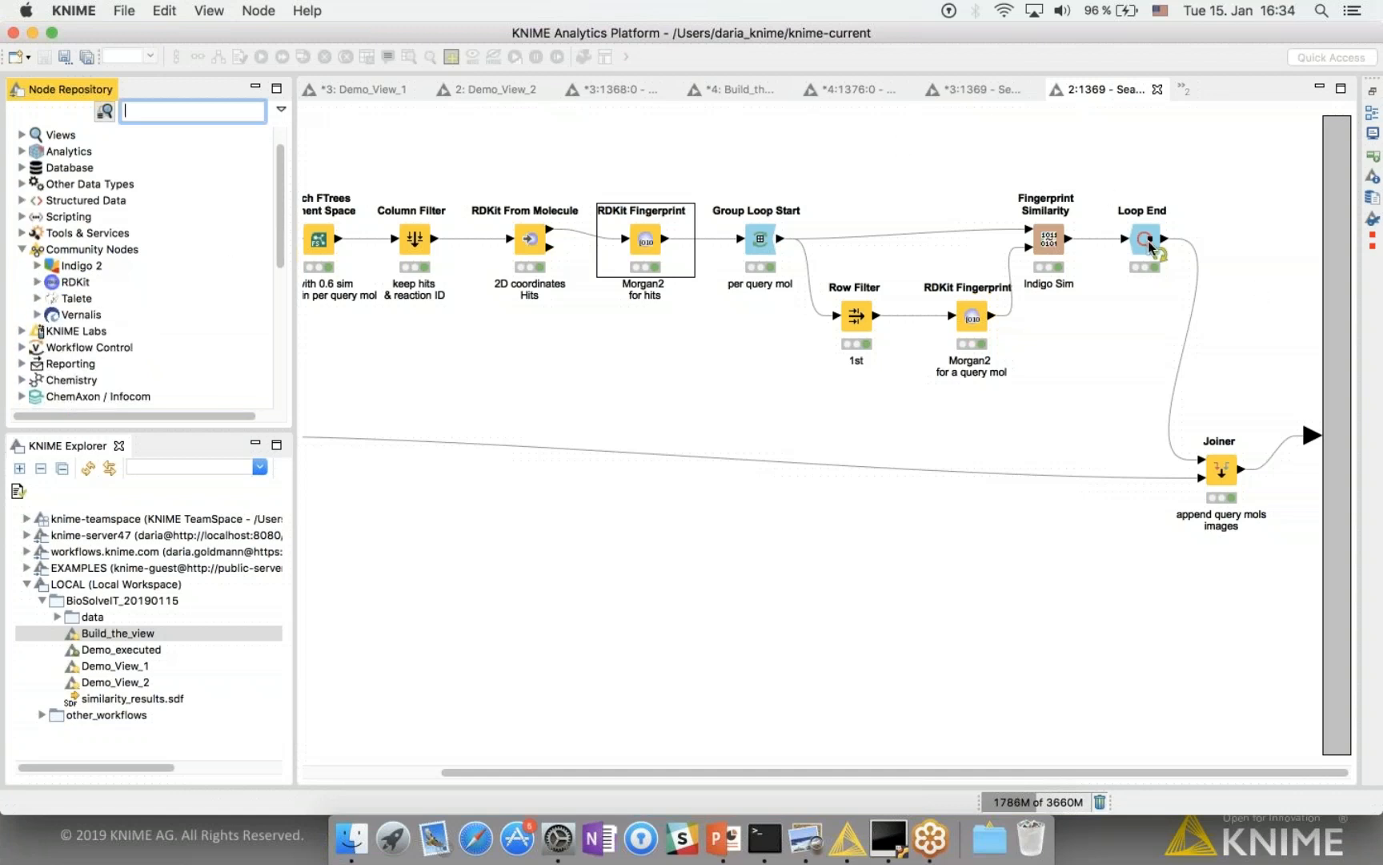
Step: Review the Fingerprint Similarity node's fingerprint columns, metric and aggregation settings, and close its configuration
{"action": "left_click", "coordinate": [1046, 246]}
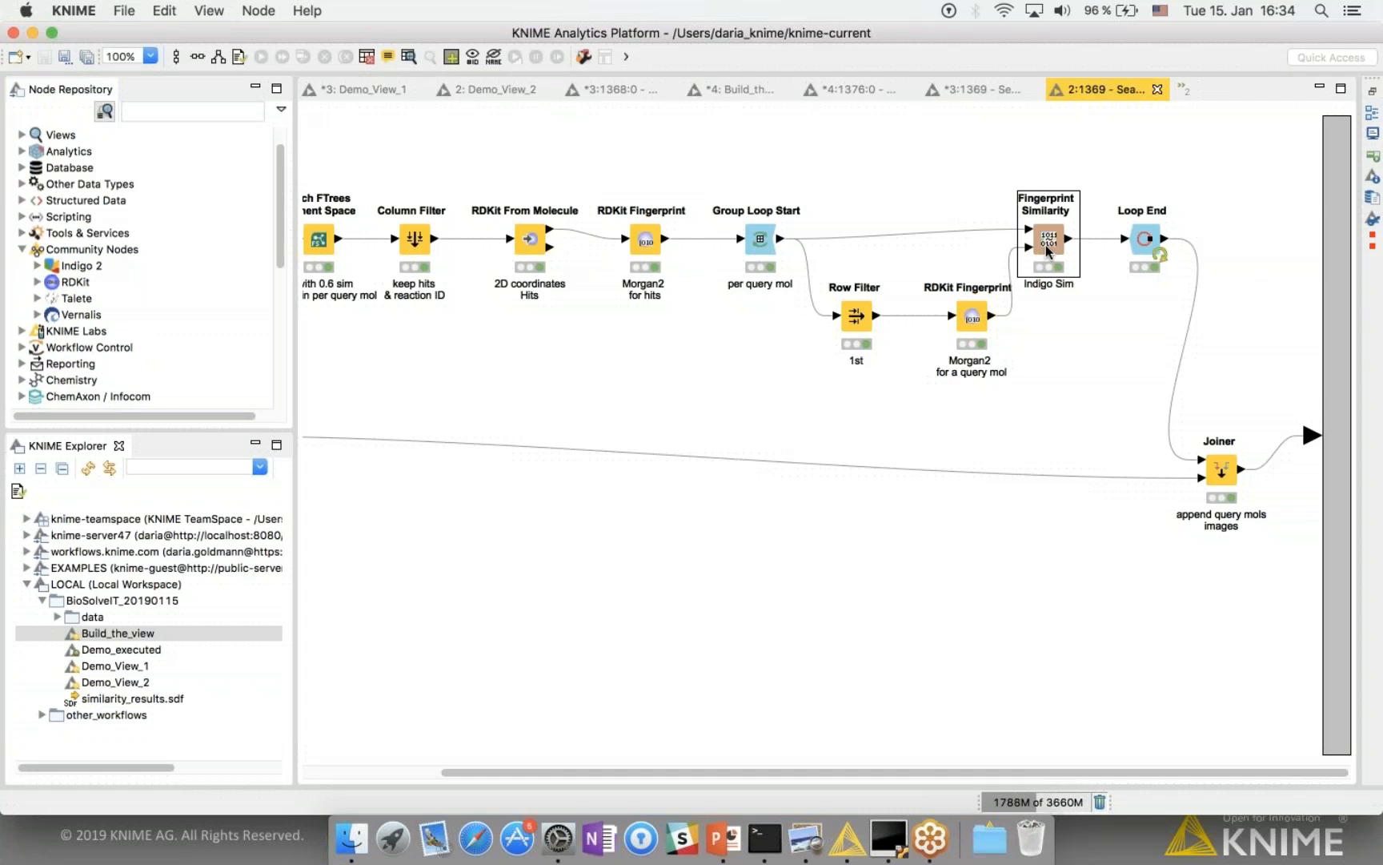
{"action": "double_click", "coordinate": [1045, 245]}
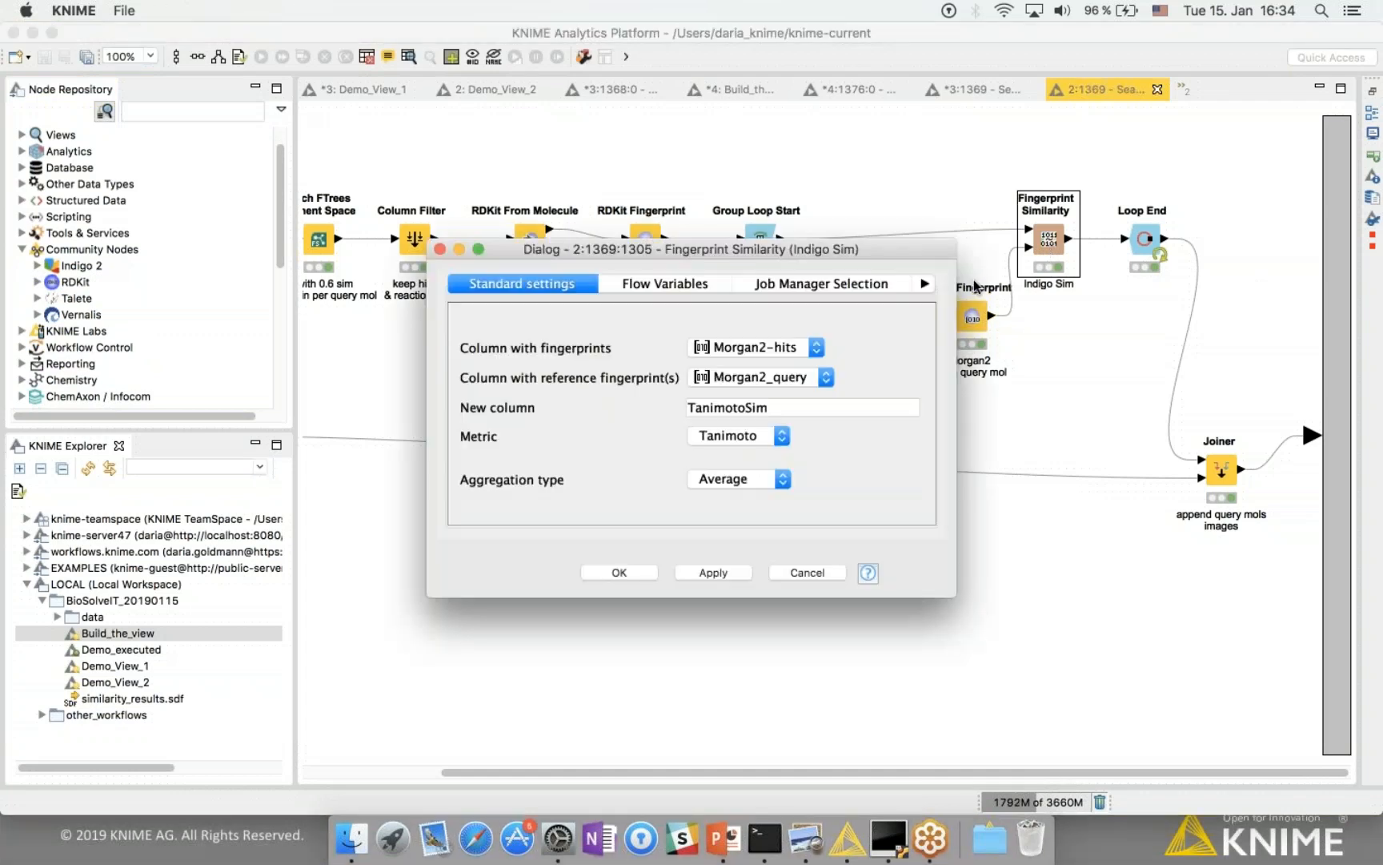
{"action": "left_click", "coordinate": [439, 249]}
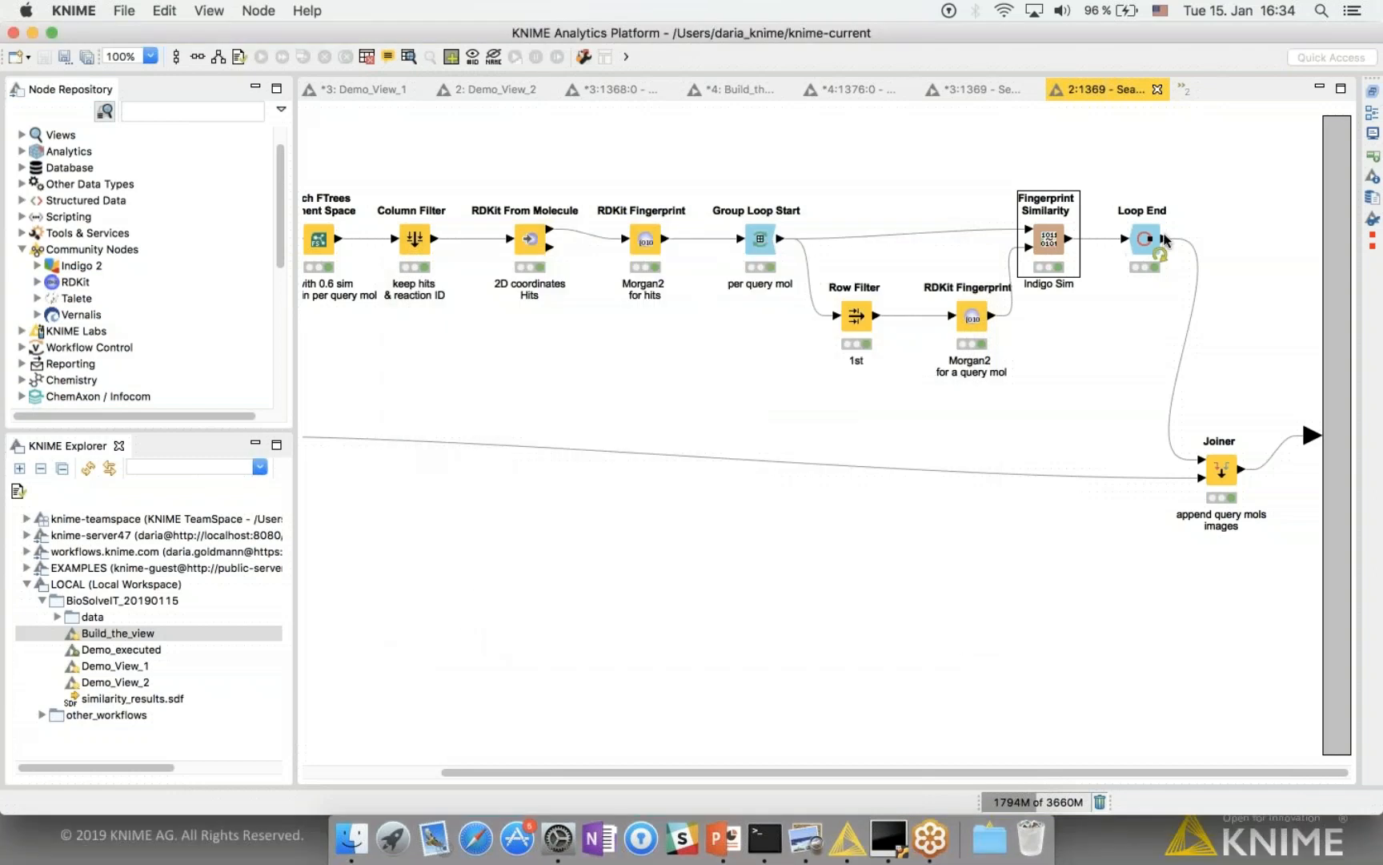
Step: View the Loop End node's Collected results table to compare FTrees and Tanimoto similarities, and close it
{"action": "right_click", "coordinate": [1157, 245]}
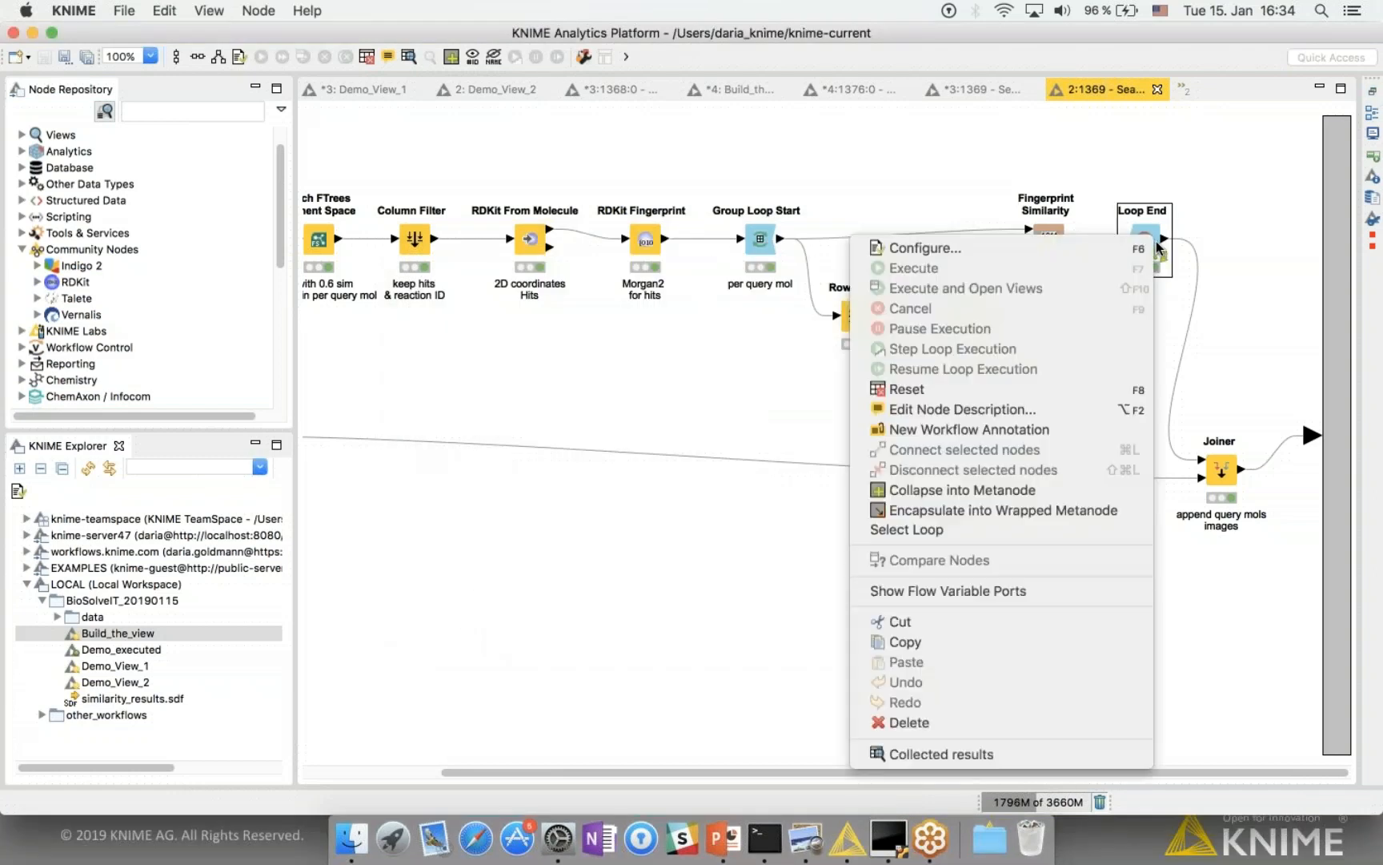
{"action": "left_click", "coordinate": [974, 757]}
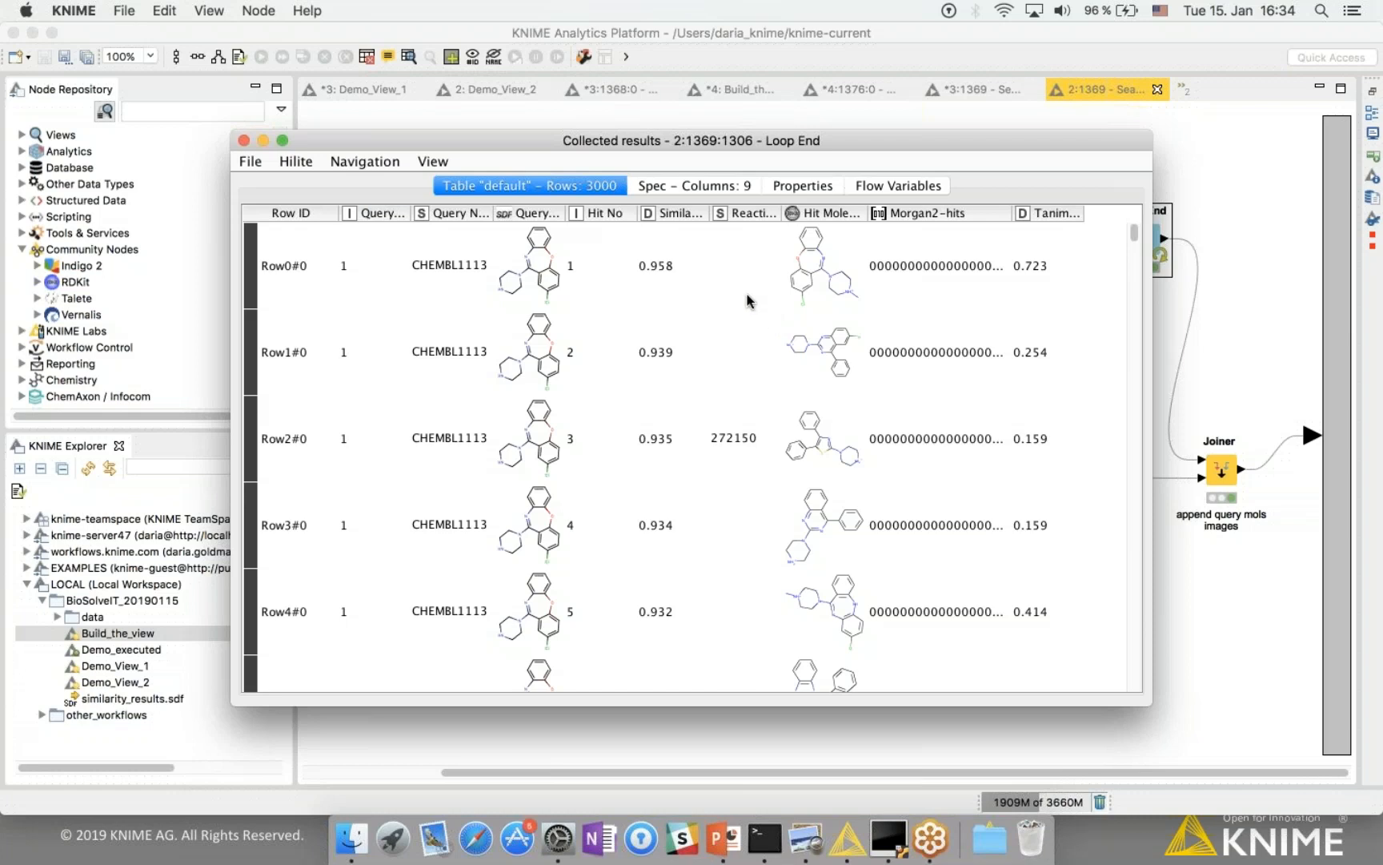
{"action": "left_click", "coordinate": [244, 140]}
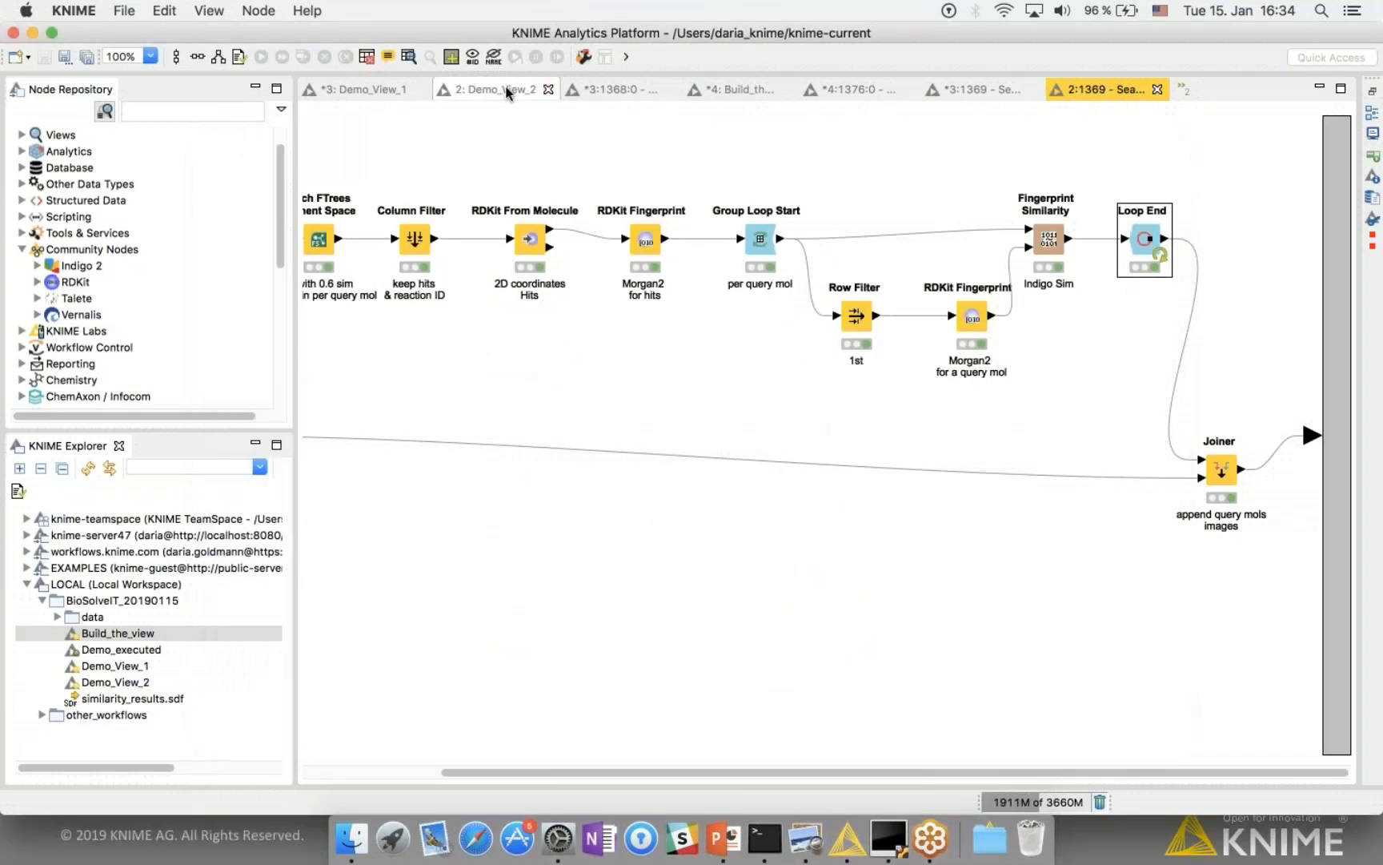
Step: Return to the Demo_View_2 workflow, execute the Explore Results wrapped metanode and open its interactive view
{"action": "left_click", "coordinate": [504, 88]}
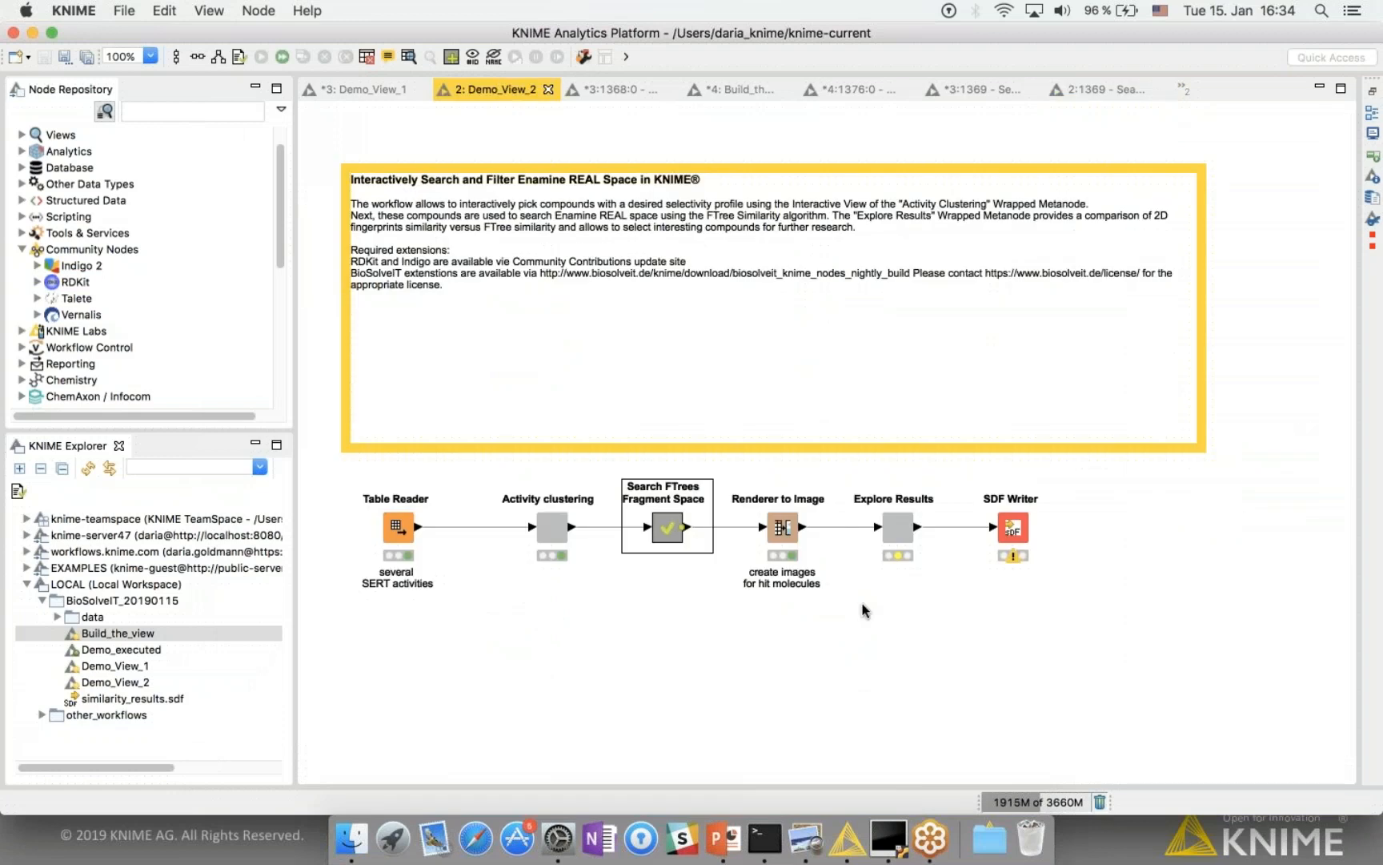
{"action": "left_click", "coordinate": [900, 530]}
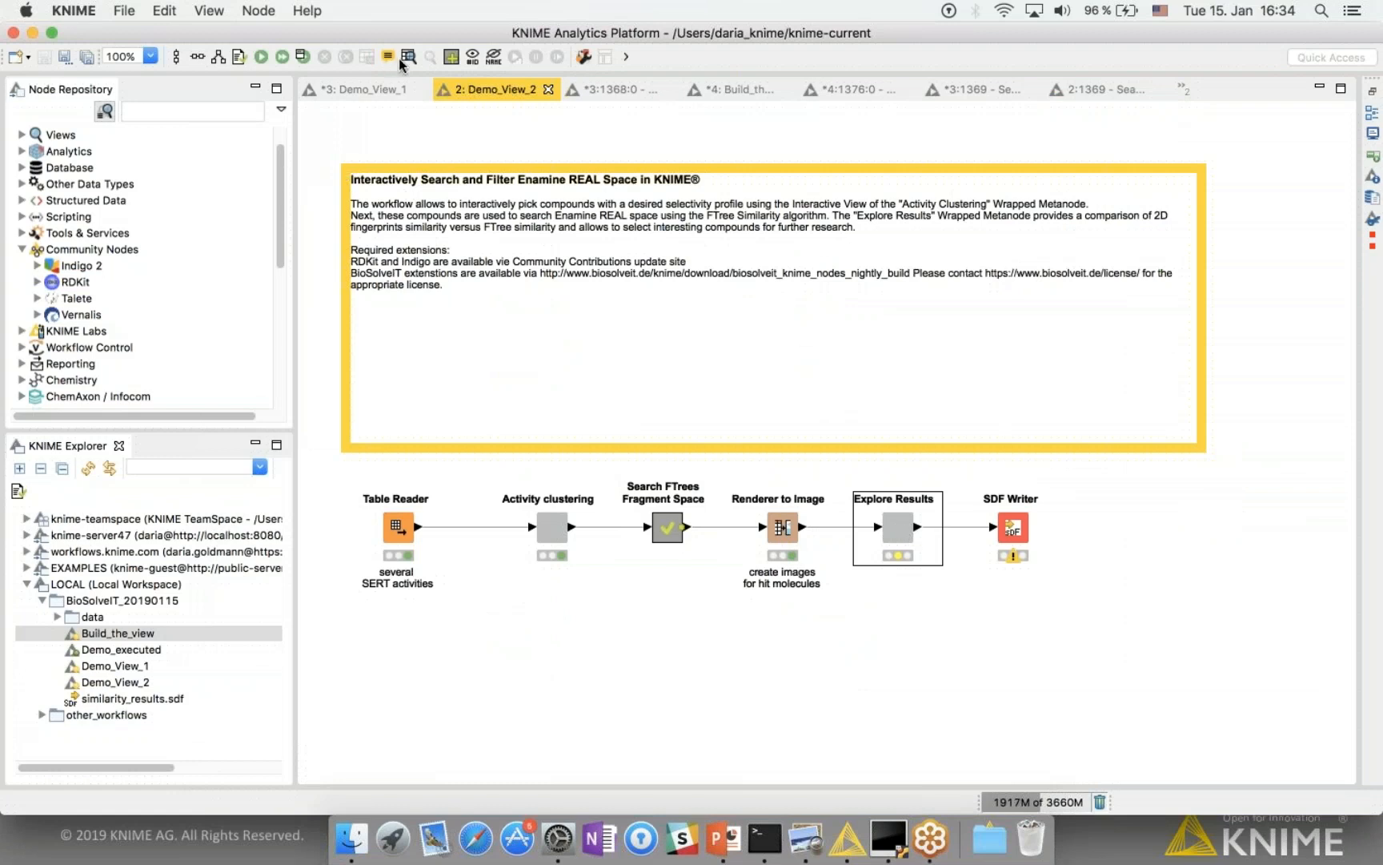
{"action": "left_click", "coordinate": [305, 59]}
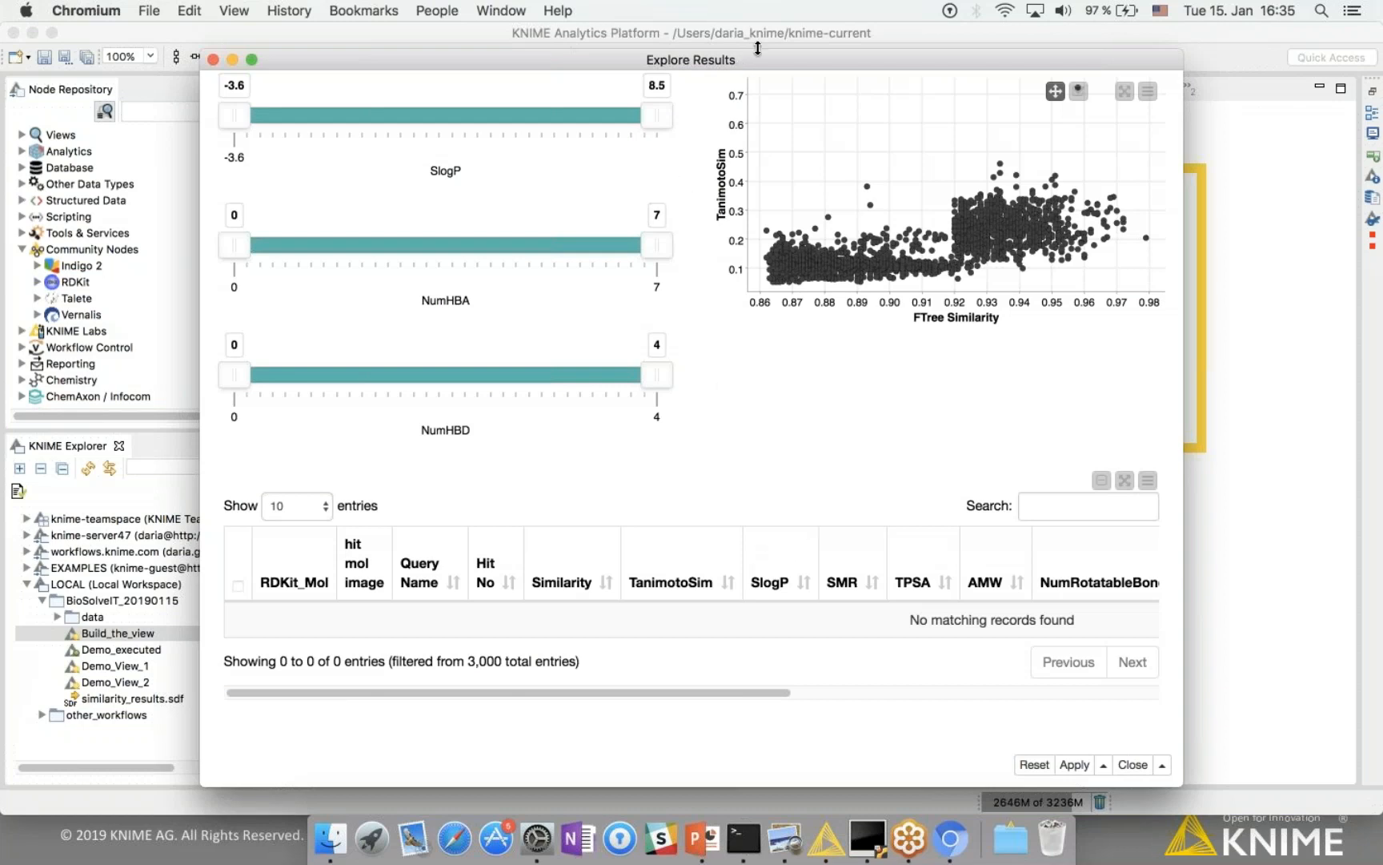
Step: Enlarge the Explore Results window and review the table's row display, selection and filter subscription options
{"action": "left_click_drag", "start_coordinate": [765, 39], "coordinate": [762, 27]}
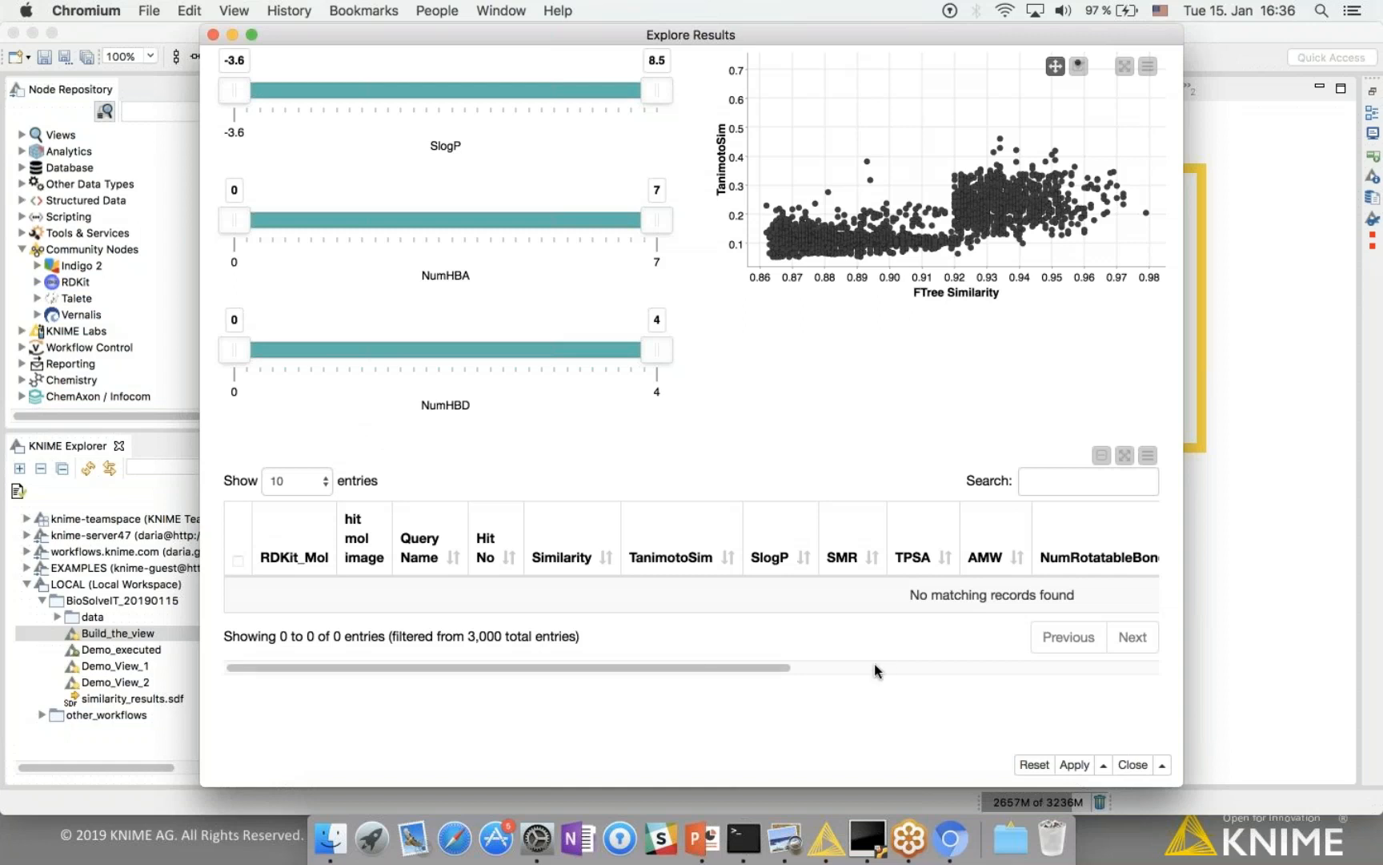
{"action": "left_click", "coordinate": [1148, 457]}
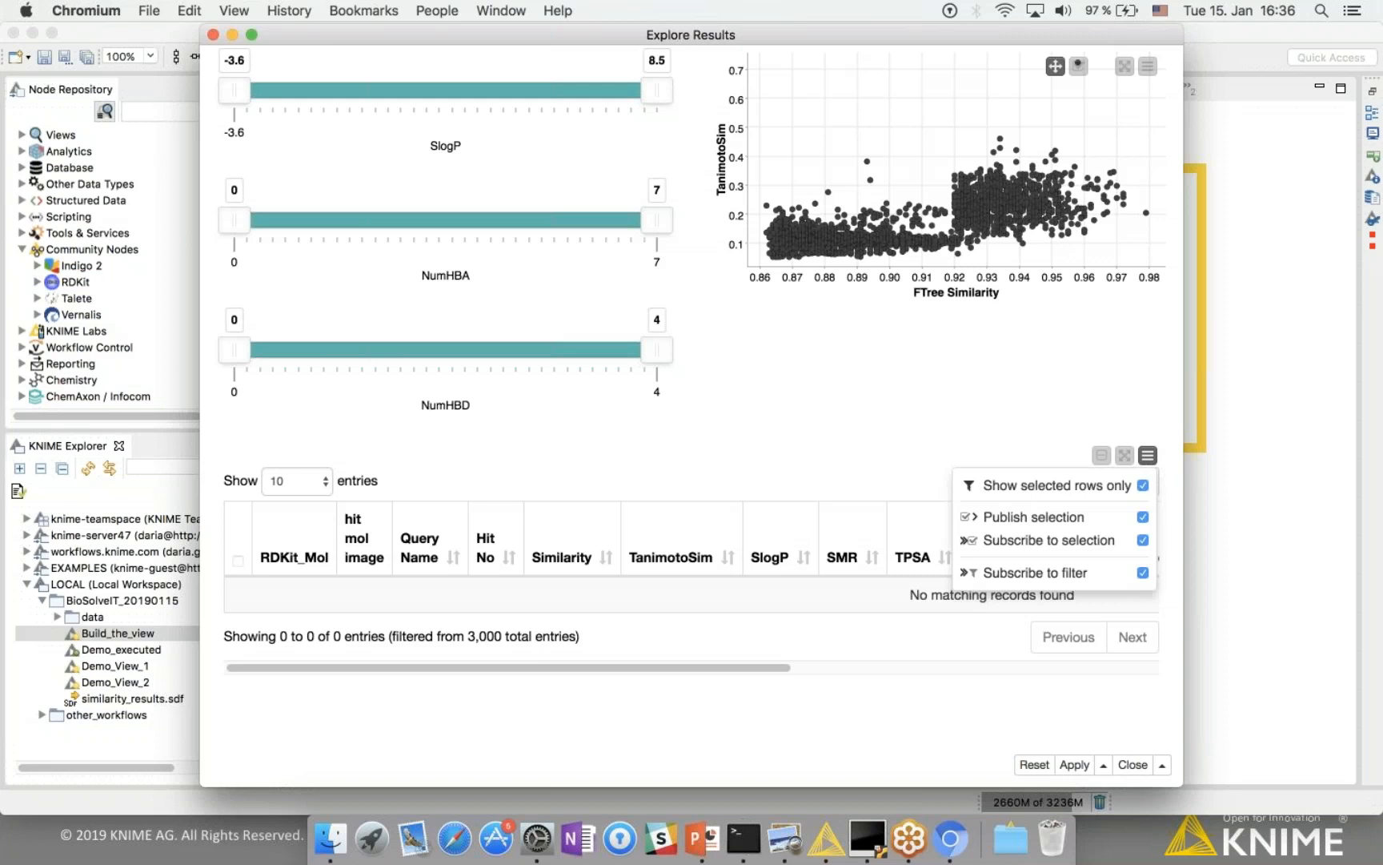
{"action": "left_click", "coordinate": [1147, 458]}
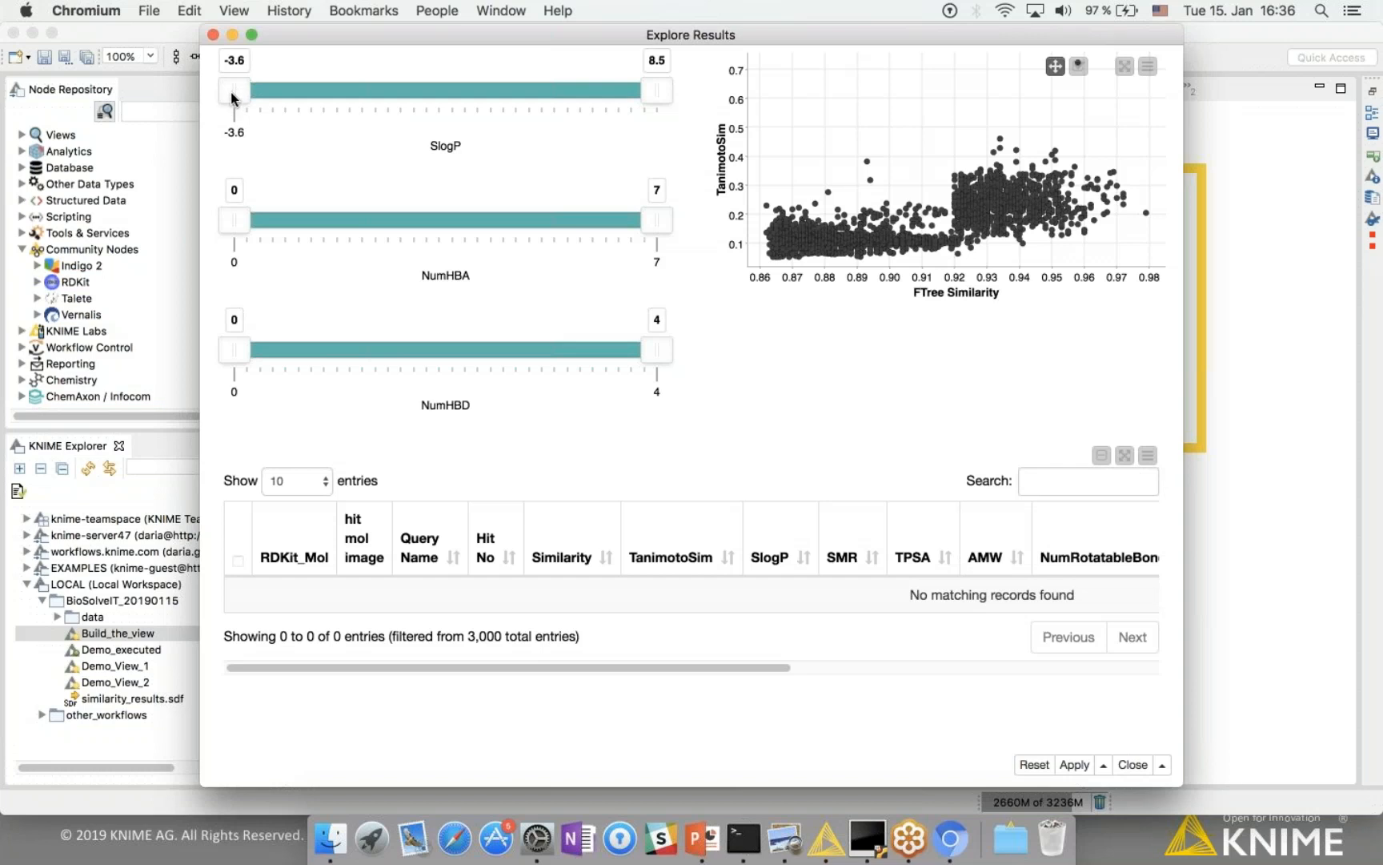
Step: Restrict the SlogP range filter to values from 2.0 to 6.5
{"action": "left_click_drag", "start_coordinate": [234, 89], "coordinate": [365, 94]}
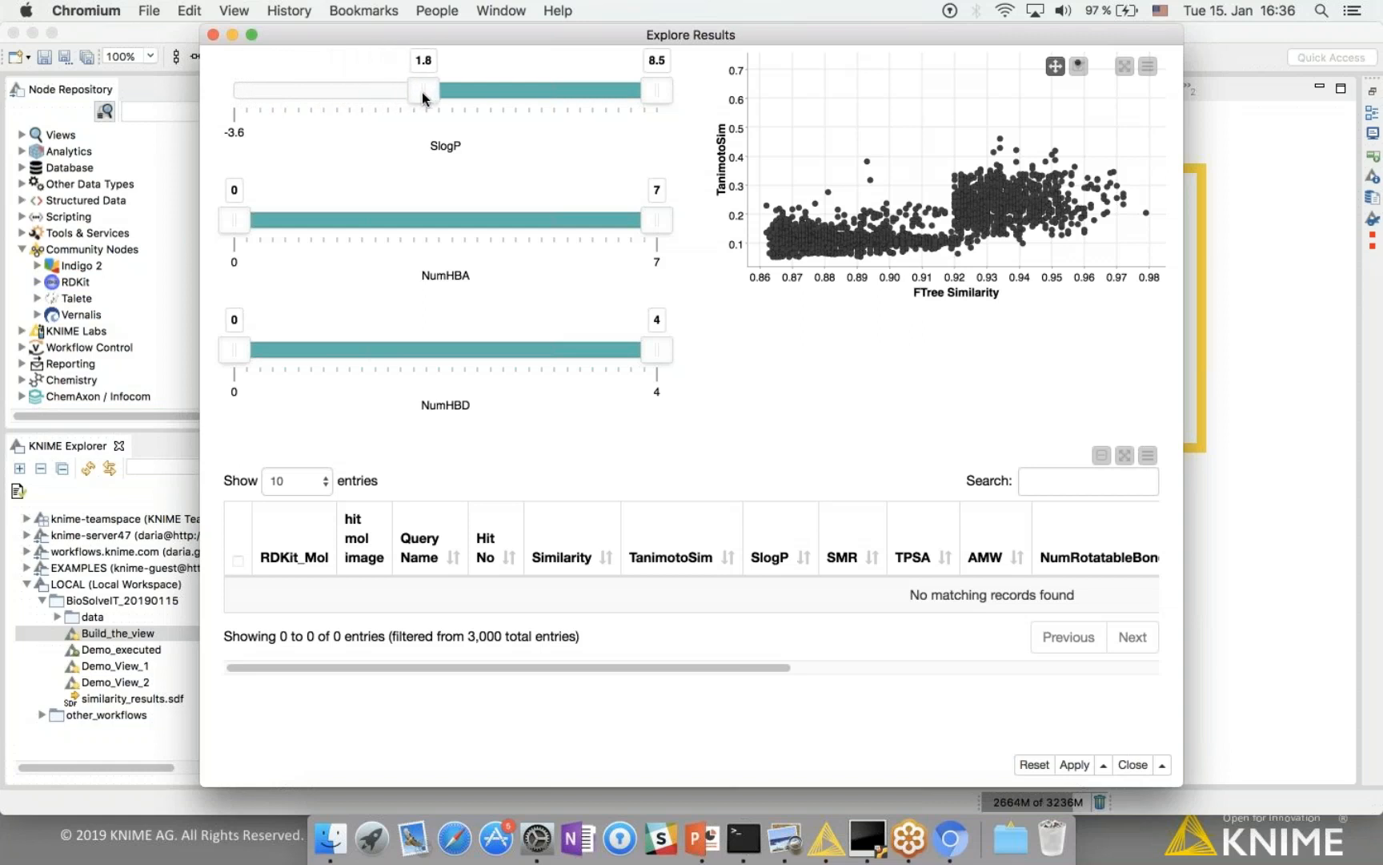
{"action": "left_click_drag", "start_coordinate": [431, 93], "coordinate": [430, 93]}
{"action": "left_click_drag", "start_coordinate": [657, 90], "coordinate": [589, 96]}
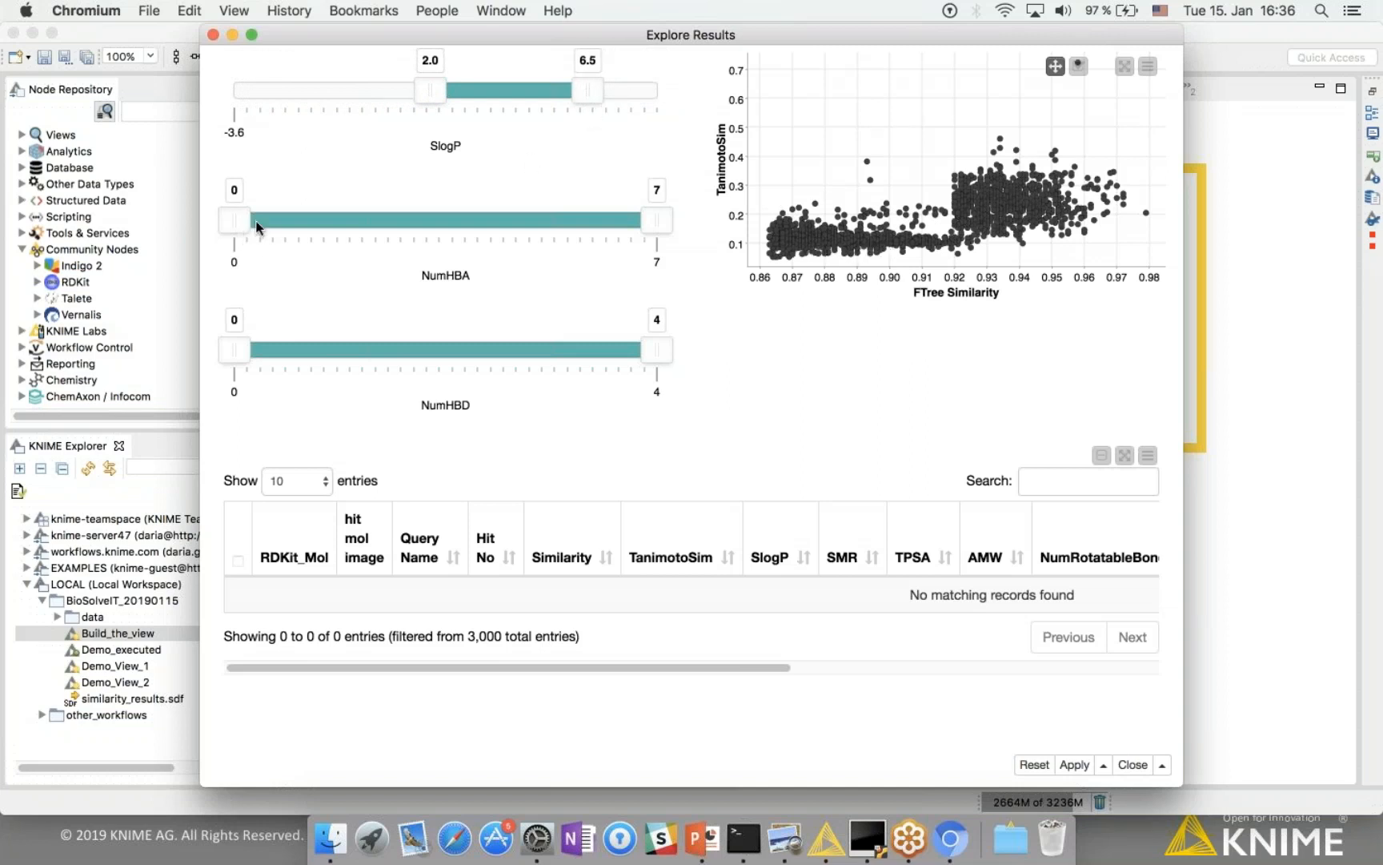
Step: Restrict the NumHBA filter to the range 1 to 4 and the NumHBD filter to 1 to 2
{"action": "left_click_drag", "start_coordinate": [257, 228], "coordinate": [296, 227]}
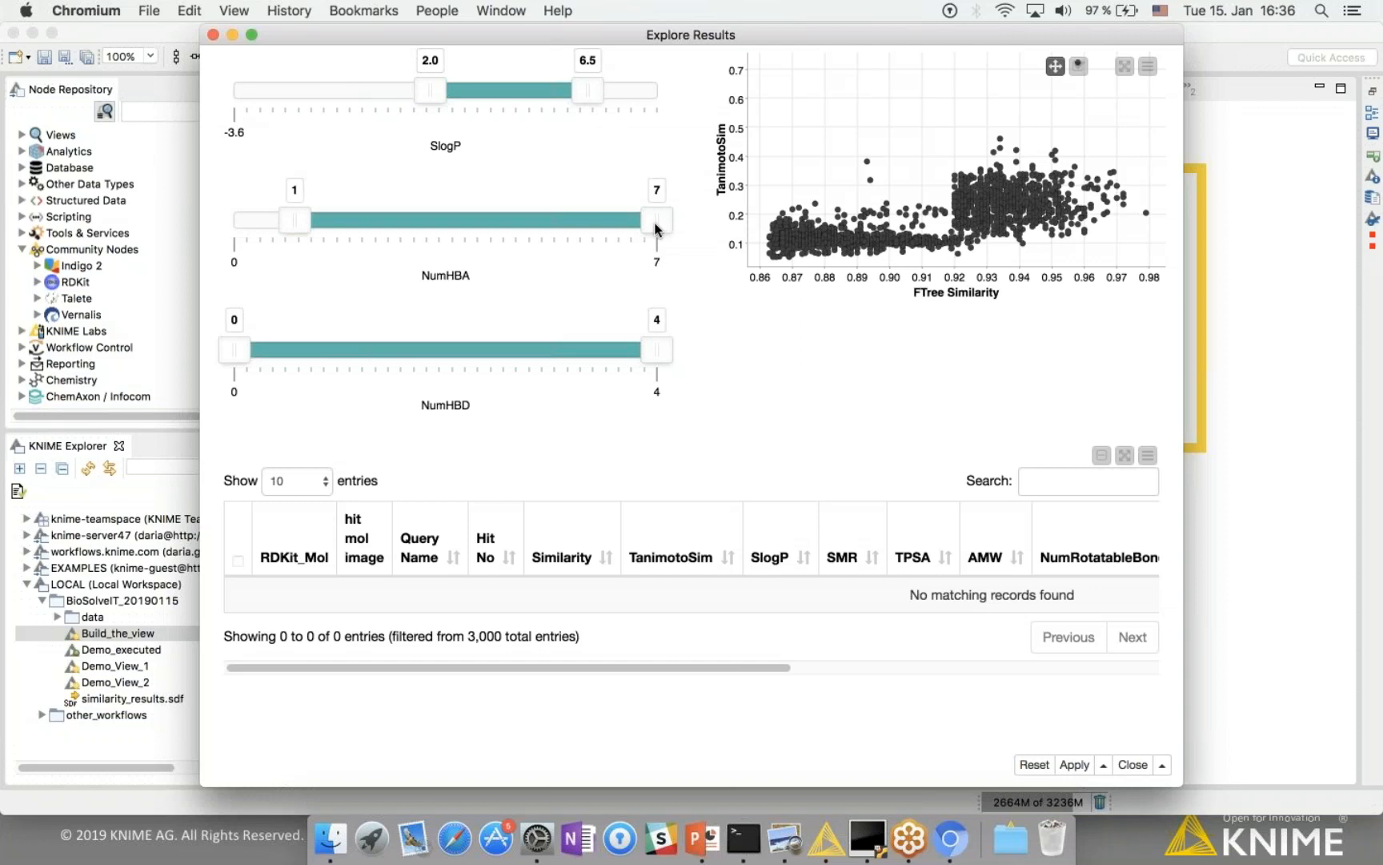
{"action": "left_click_drag", "start_coordinate": [655, 229], "coordinate": [454, 228]}
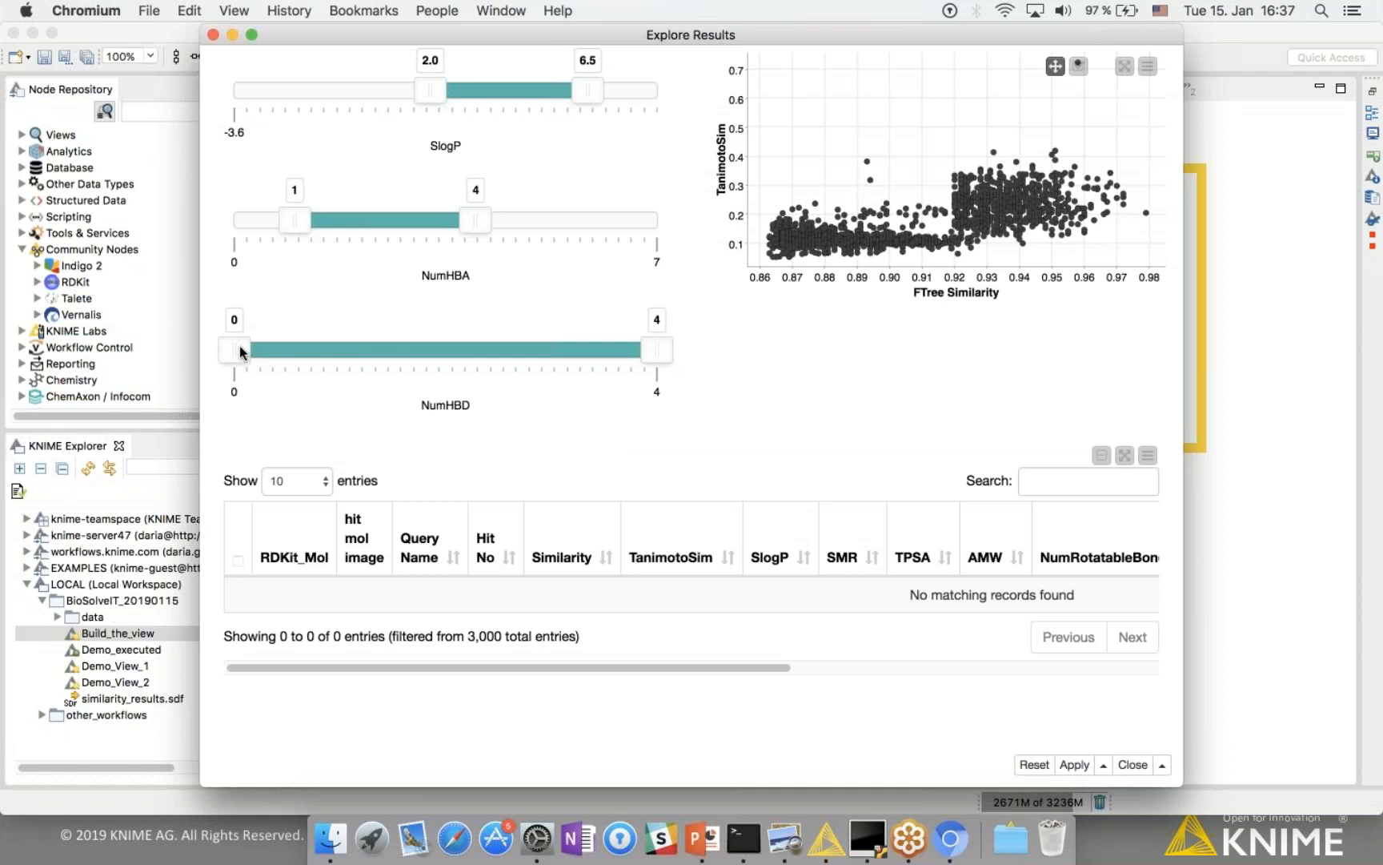
{"action": "left_click_drag", "start_coordinate": [241, 350], "coordinate": [296, 353]}
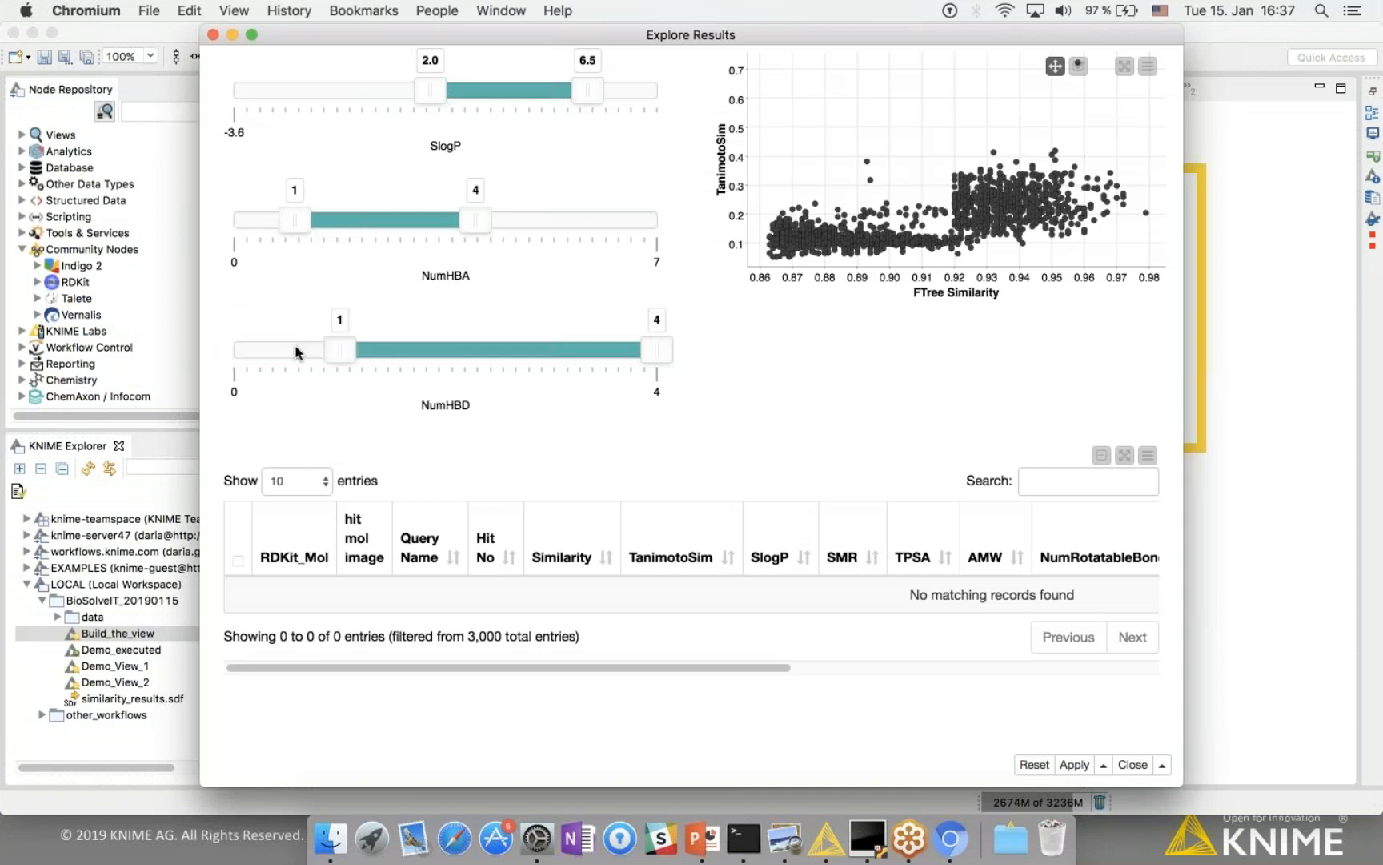
{"action": "left_click_drag", "start_coordinate": [650, 358], "coordinate": [483, 353]}
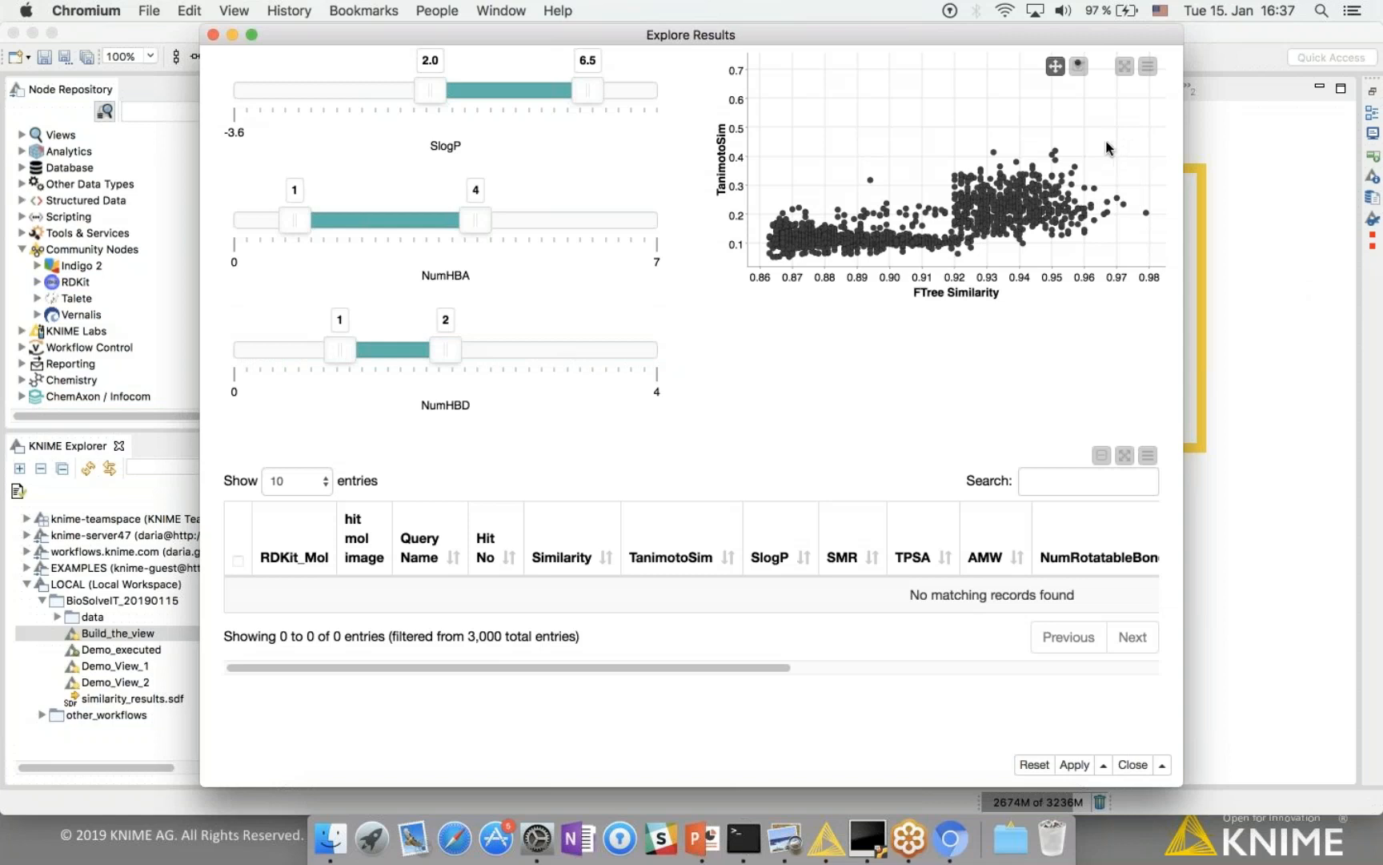
Step: Zoom out the TanimotoSim versus FTree Similarity scatter plot to examine the full spread of filtered compounds
{"action": "scroll", "coordinate": [1111, 147], "scroll_direction": "up", "scroll_amount": 1}
{"action": "scroll", "coordinate": [1112, 147], "scroll_direction": "down", "scroll_amount": 4}
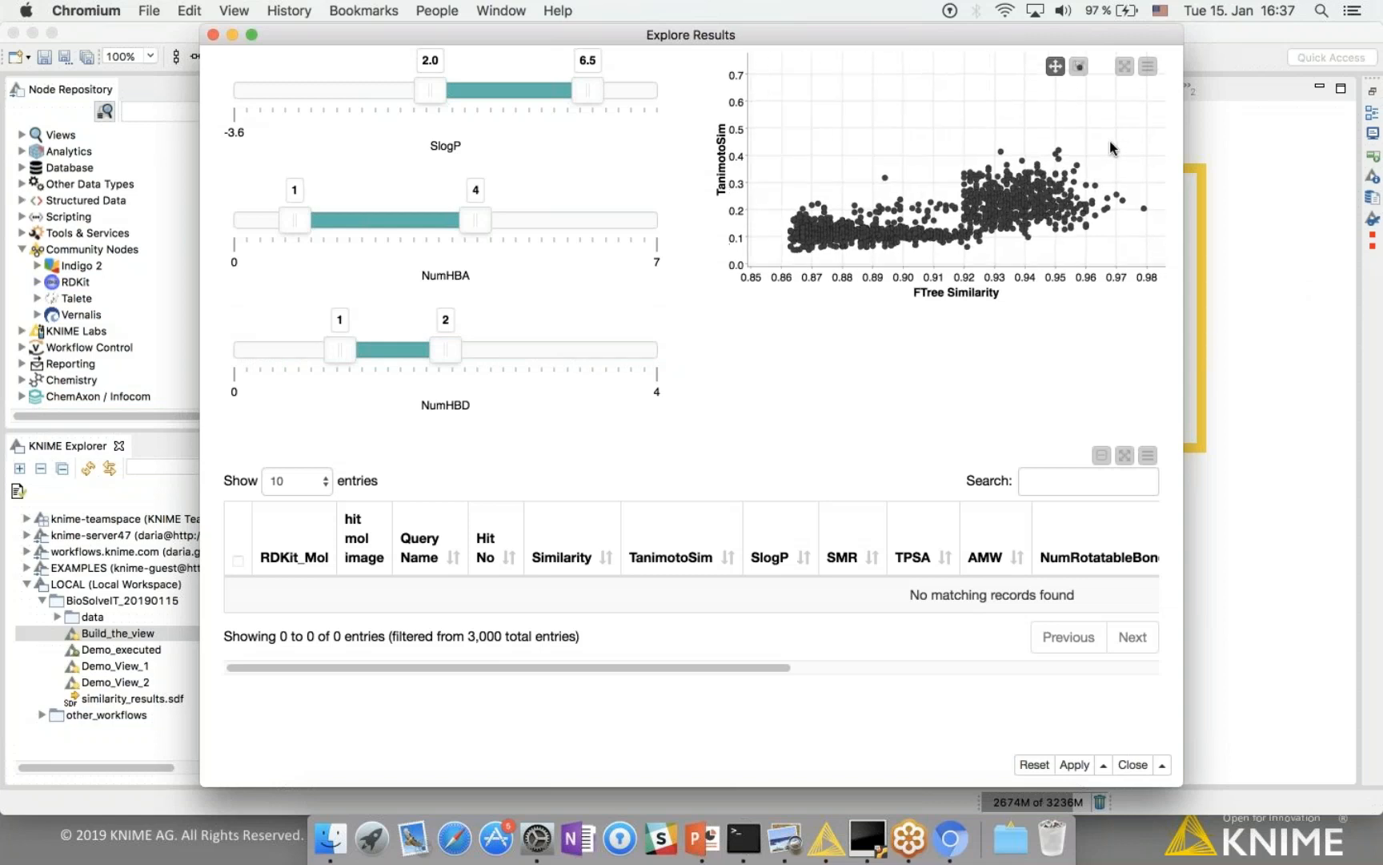
{"action": "scroll", "coordinate": [1112, 147], "scroll_direction": "down", "scroll_amount": 2}
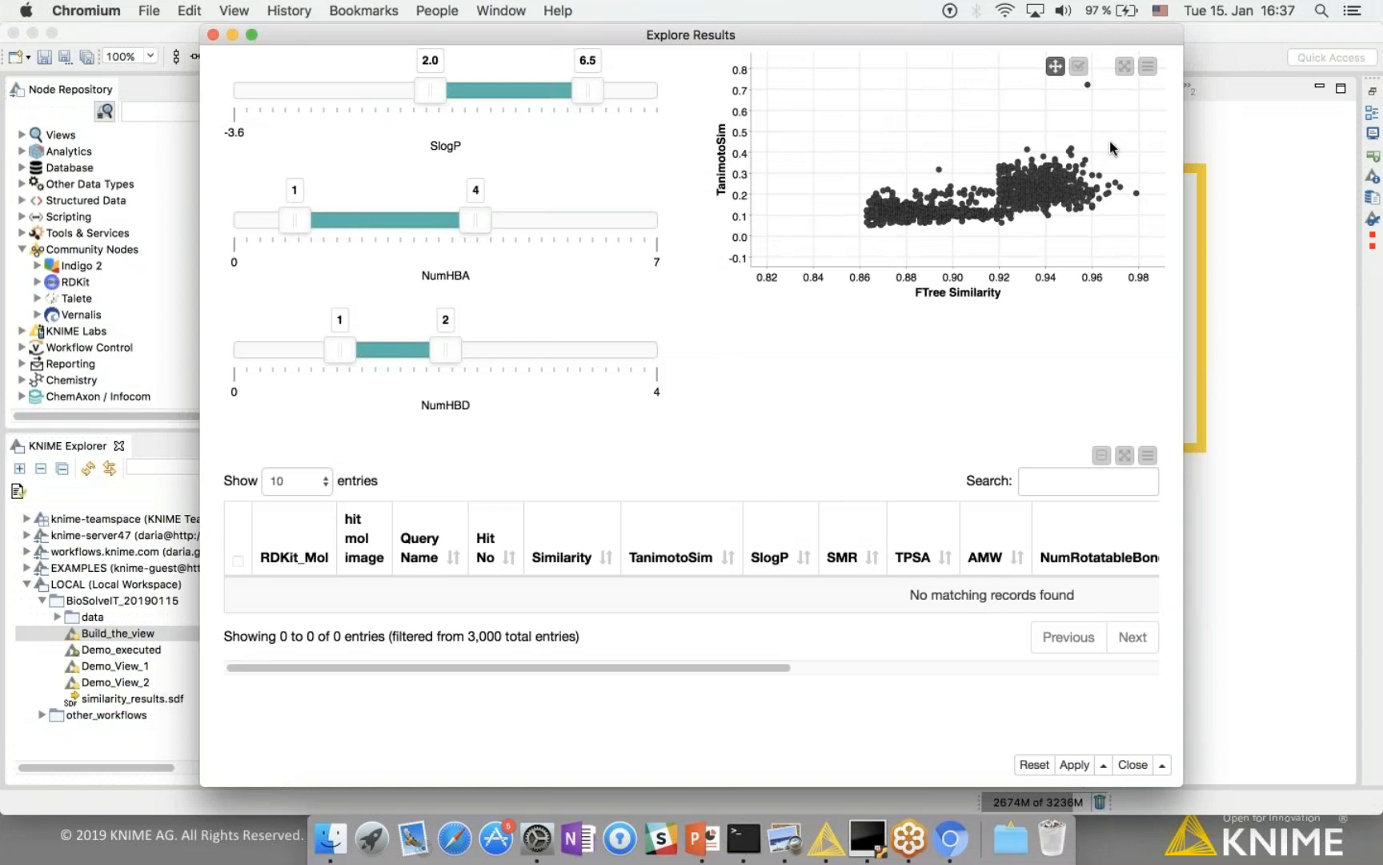
Step: Select the isolated point with the highest TanimotoSim in the scatter plot and compare its query and hit structures in the table
{"action": "scroll", "coordinate": [1111, 147], "scroll_direction": "down", "scroll_amount": 2}
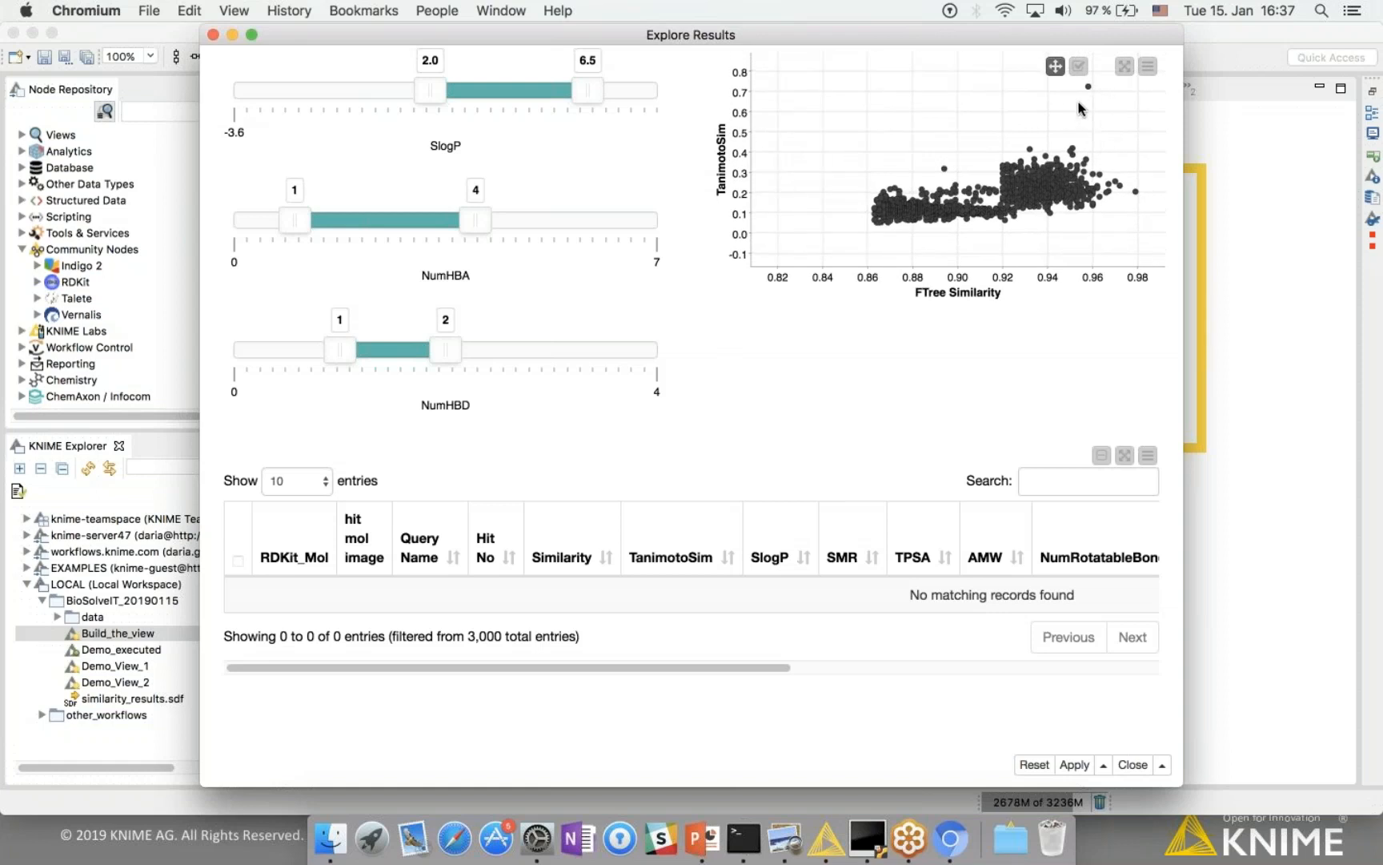
{"action": "left_click", "coordinate": [1078, 66]}
{"action": "scroll", "coordinate": [1113, 107], "scroll_direction": "down", "scroll_amount": 1}
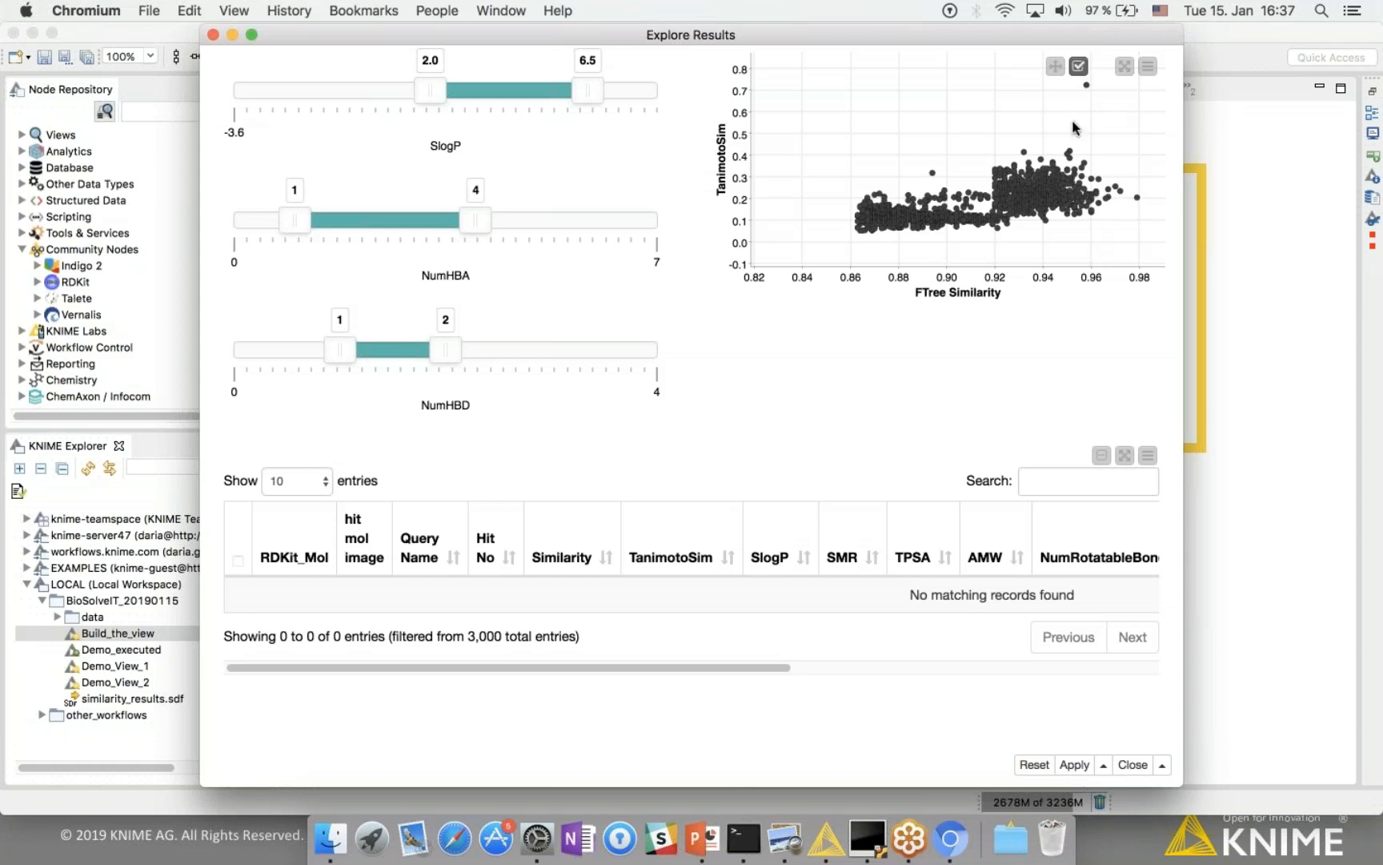
{"action": "left_click_drag", "start_coordinate": [1078, 83], "coordinate": [1094, 102]}
{"action": "scroll", "coordinate": [786, 585], "scroll_direction": "down", "scroll_amount": 5}
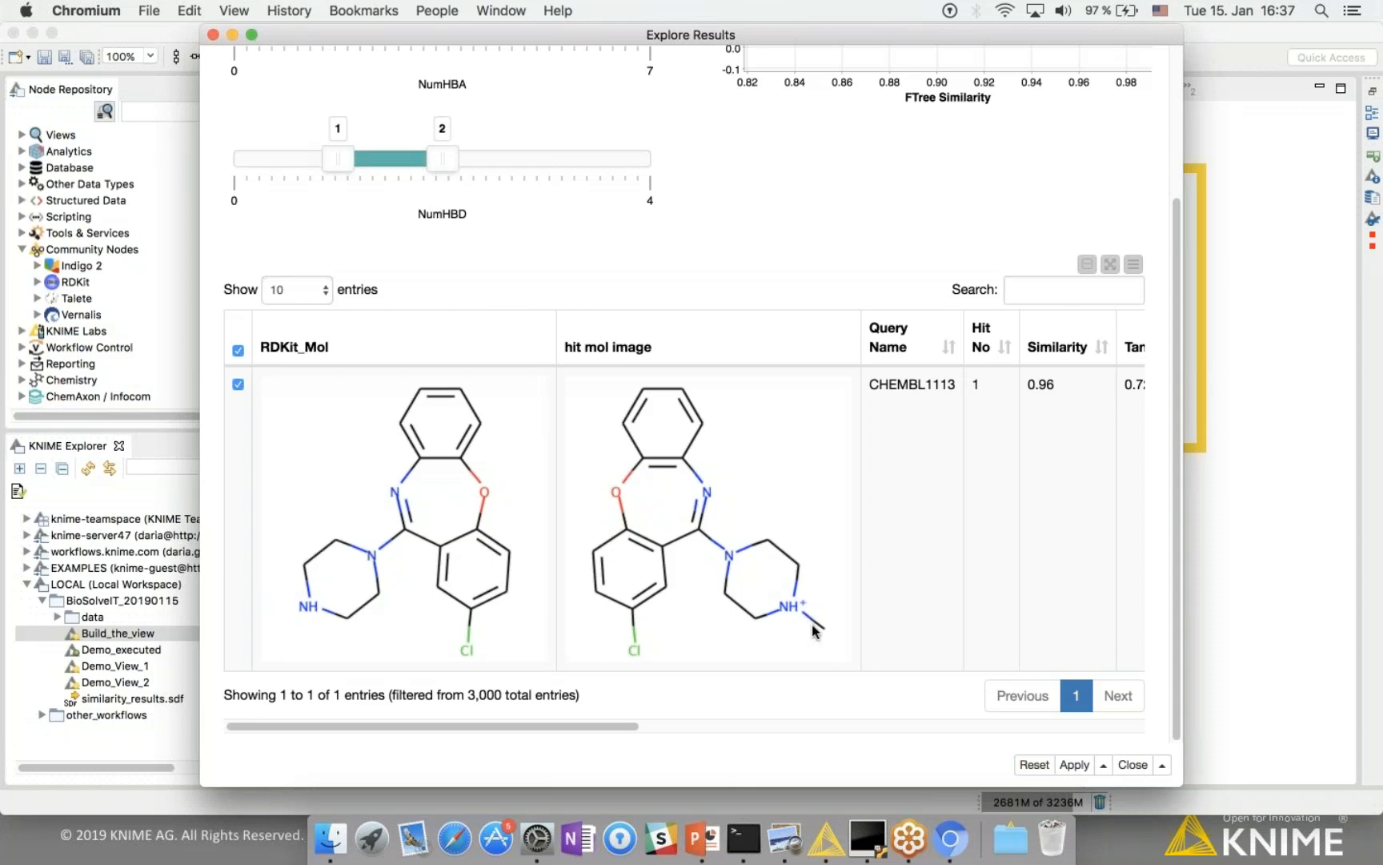
{"action": "scroll", "coordinate": [1067, 190], "scroll_direction": "up", "scroll_amount": 1}
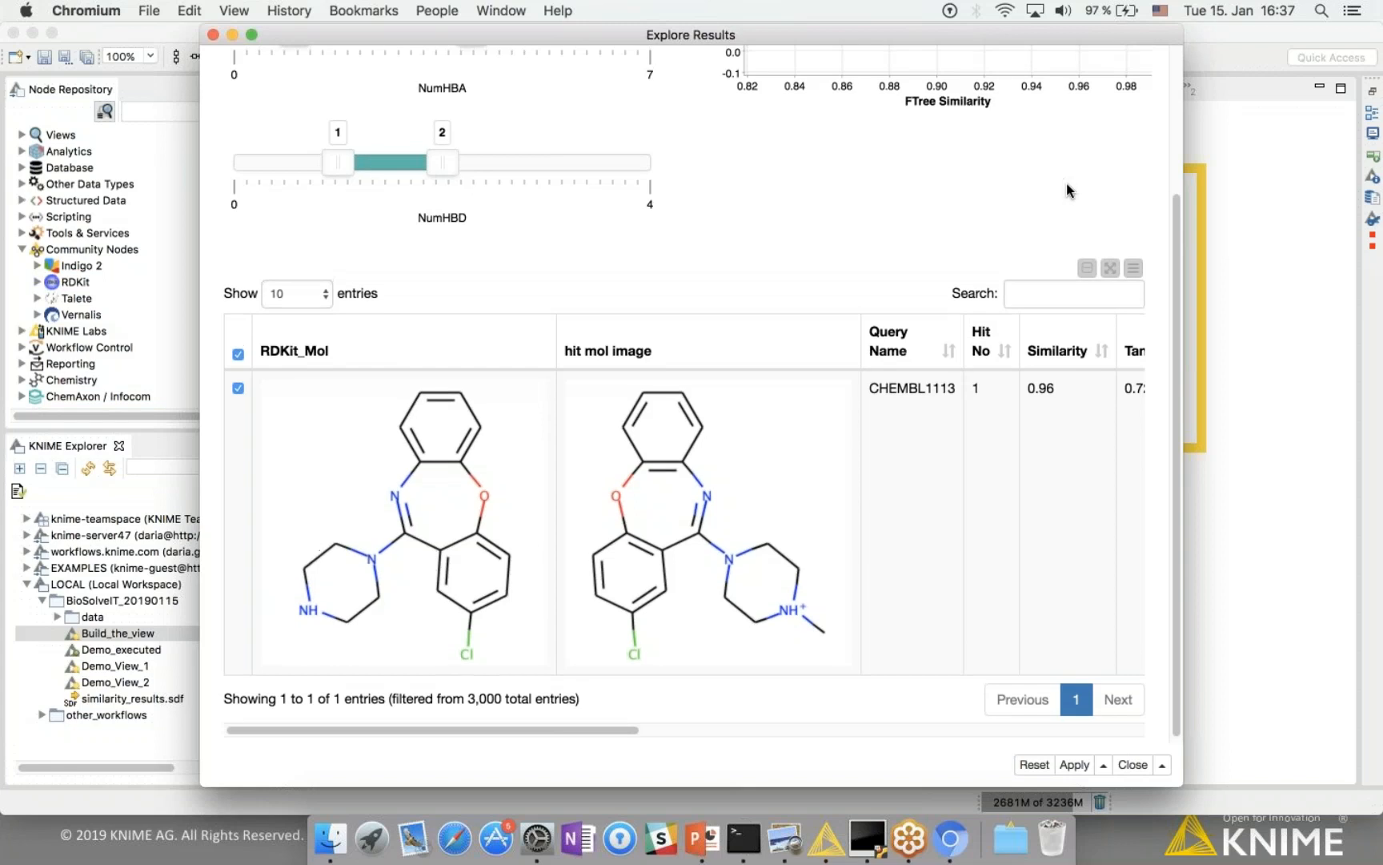
Step: Select the compounds with the highest FTree Similarity, above about 0.965, in the scatter plot
{"action": "scroll", "coordinate": [1067, 190], "scroll_direction": "up", "scroll_amount": 3}
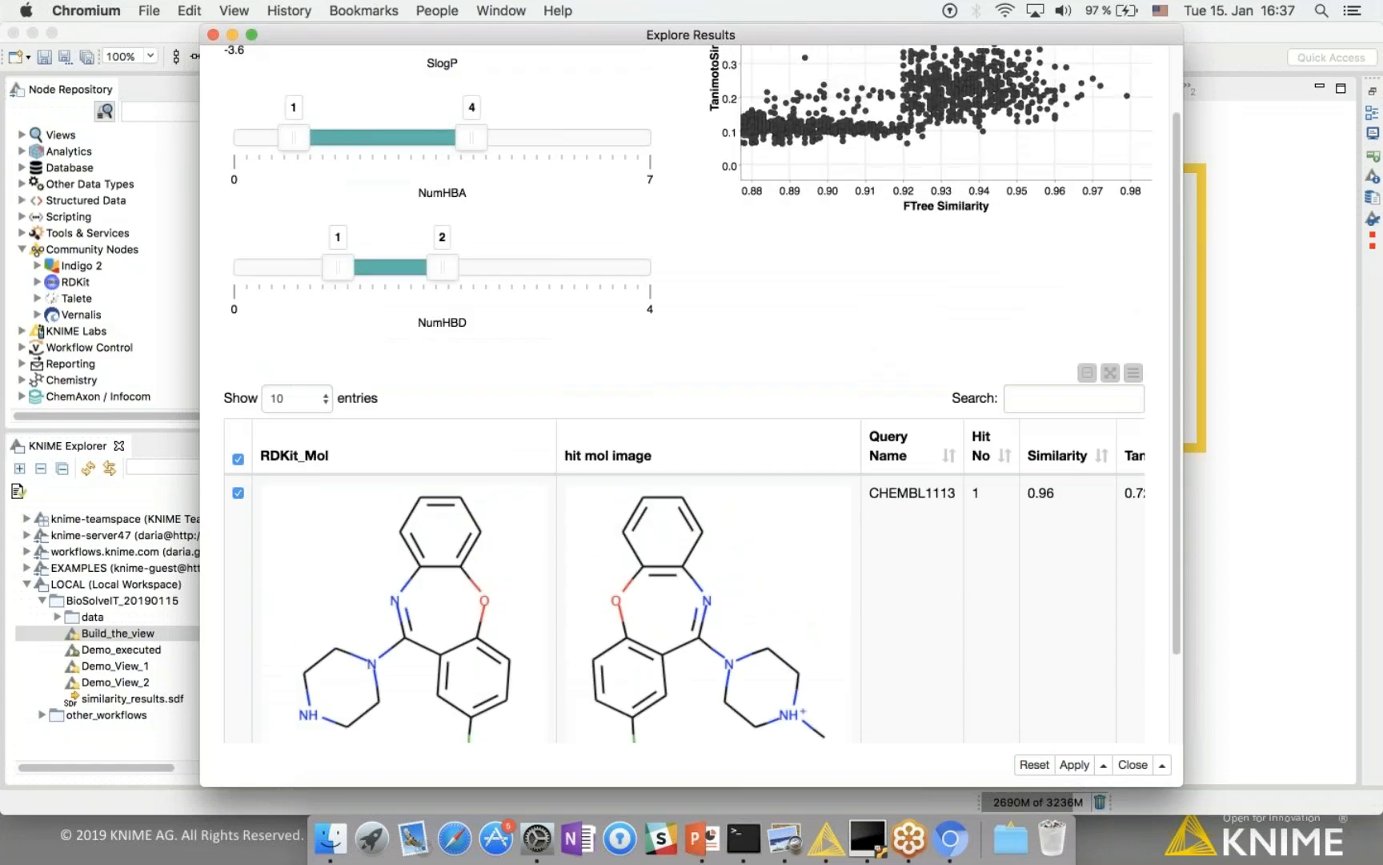
{"action": "scroll", "coordinate": [1174, 163], "scroll_direction": "up", "scroll_amount": 2}
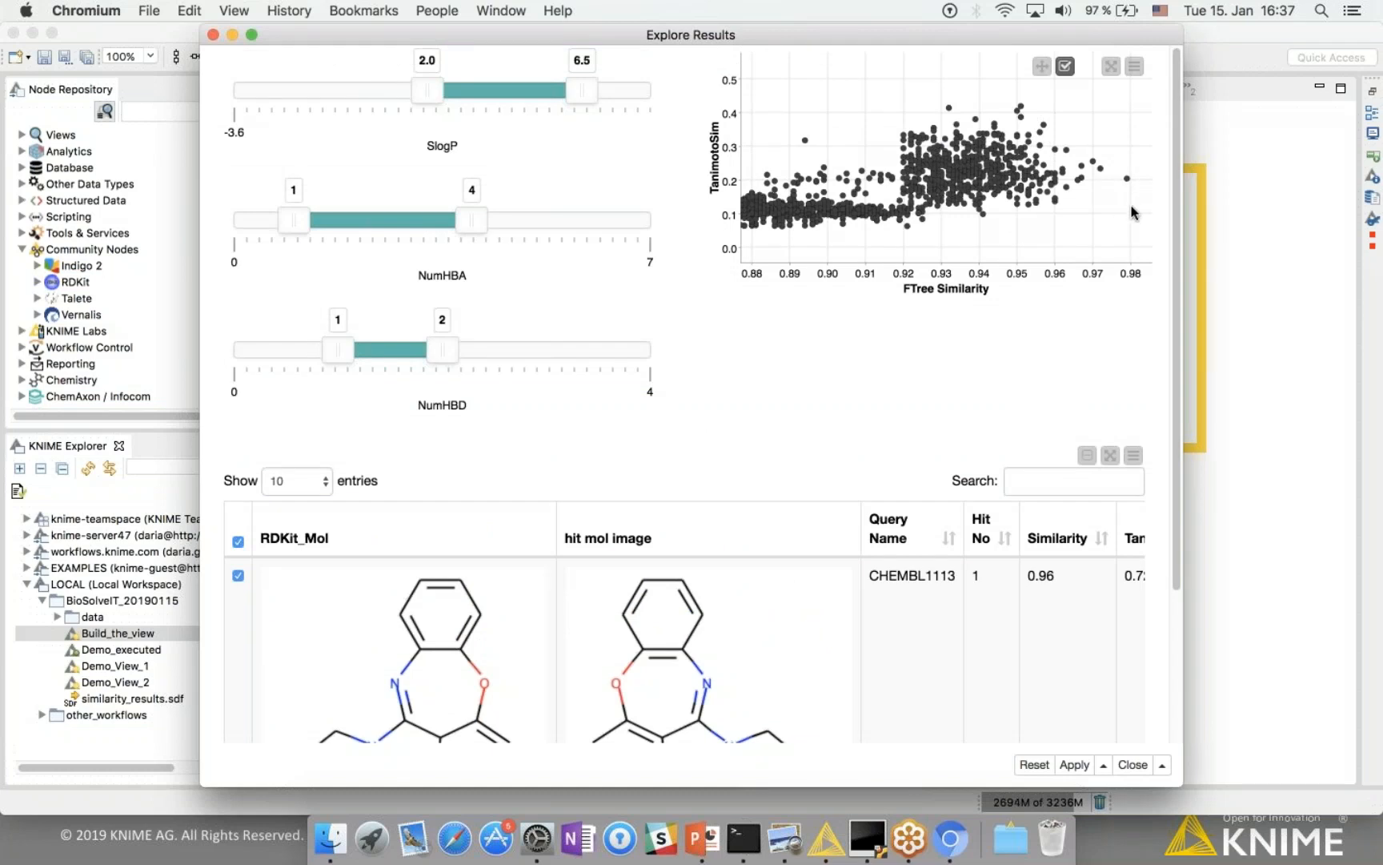
{"action": "scroll", "coordinate": [1131, 212], "scroll_direction": "up", "scroll_amount": 1}
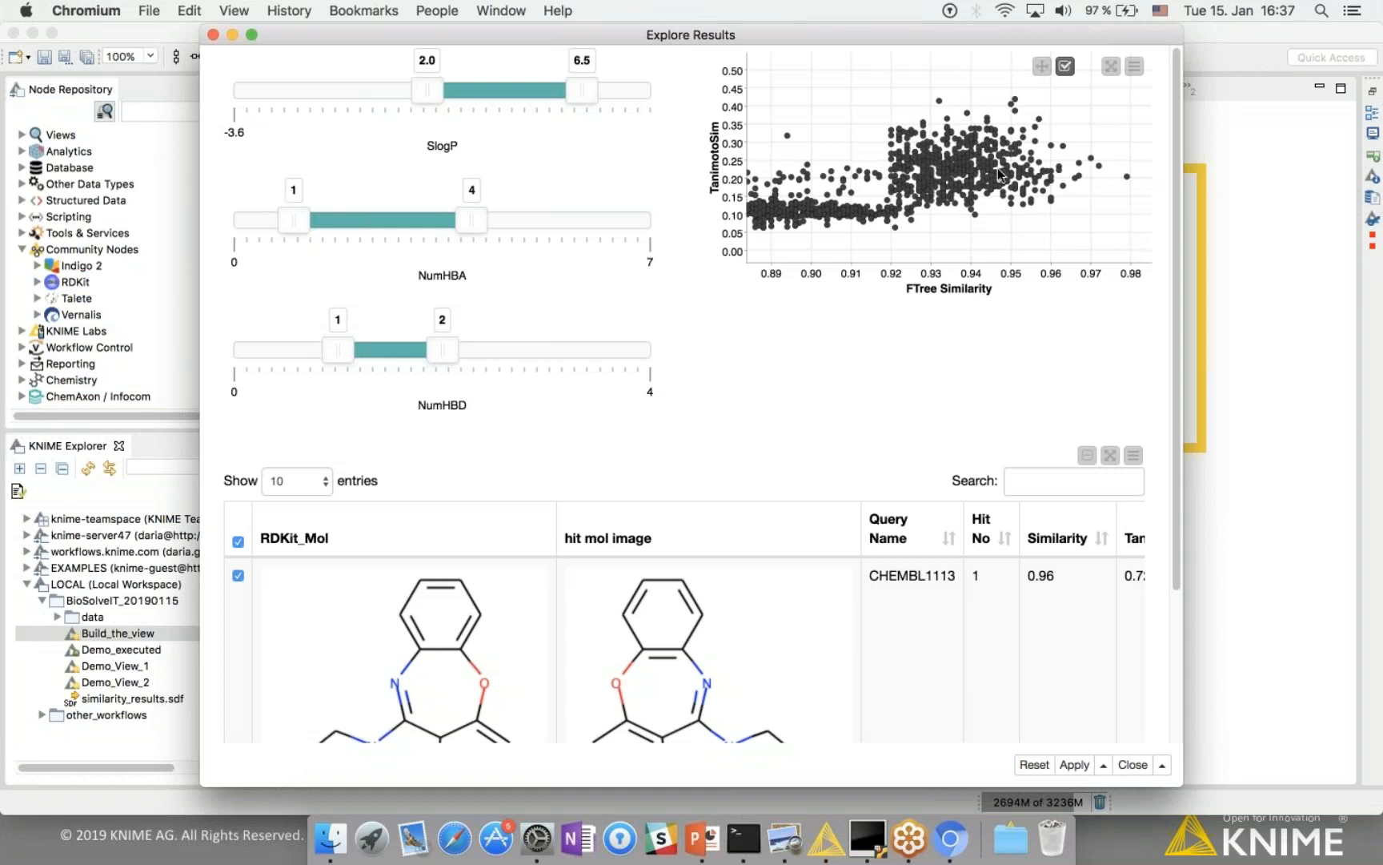
{"action": "left_click_drag", "start_coordinate": [1027, 123], "coordinate": [1153, 213]}
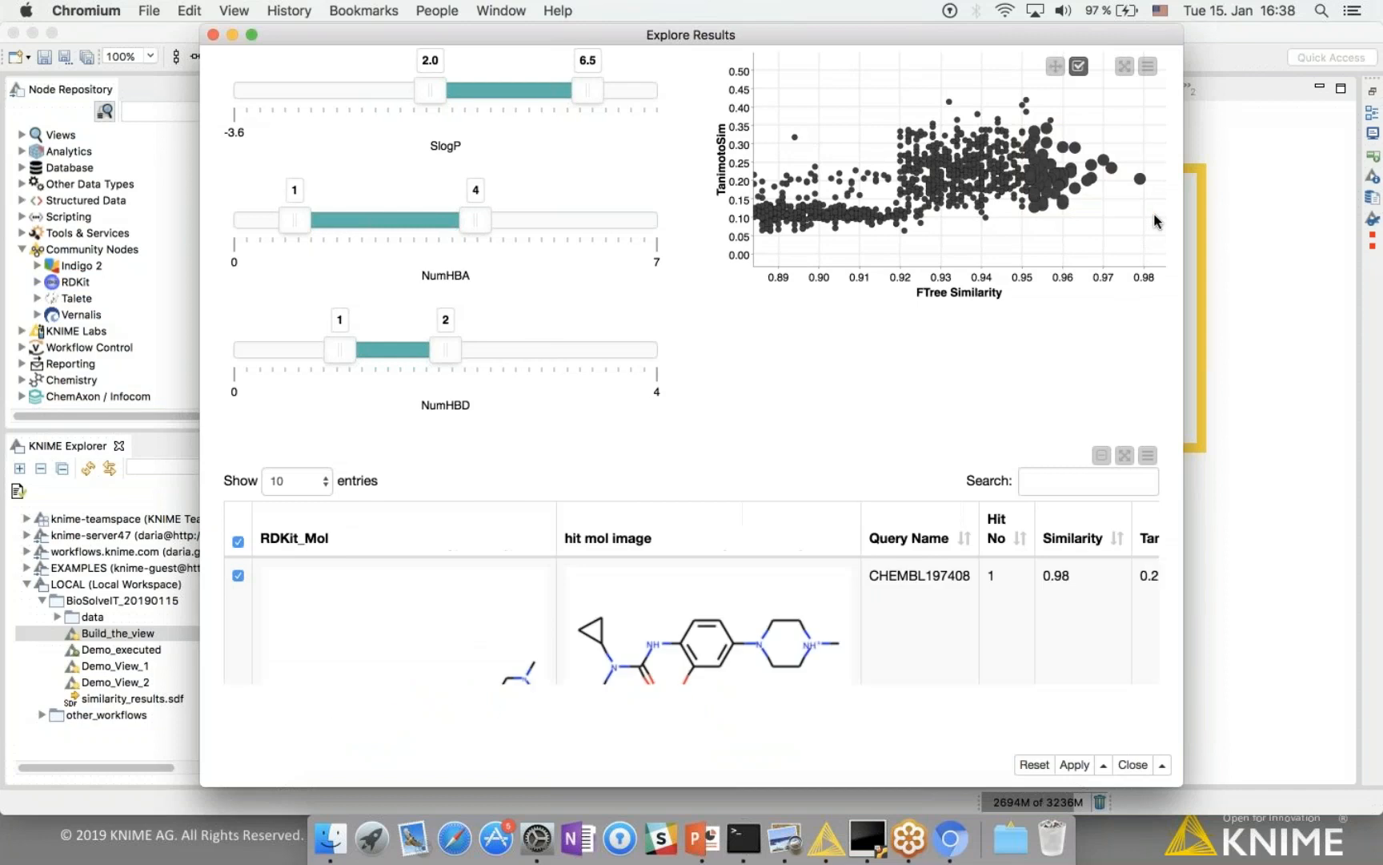
{"action": "left_click", "coordinate": [1081, 144]}
{"action": "left_click_drag", "start_coordinate": [1081, 142], "coordinate": [1149, 209]}
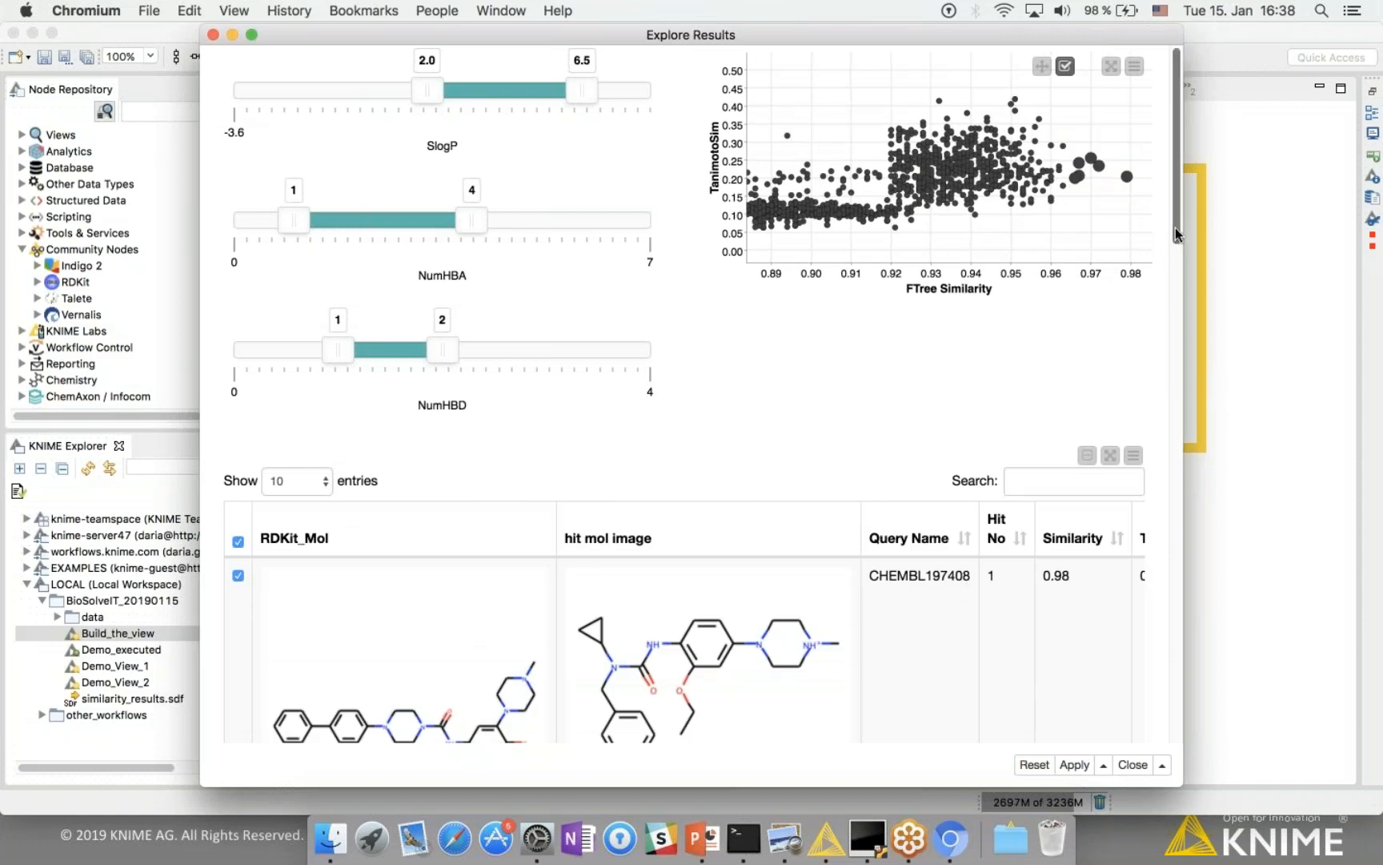
Step: Examine the query and hit structures of all selected compounds in the table, from the first row to the last
{"action": "scroll", "coordinate": [1174, 228], "scroll_direction": "down", "scroll_amount": 1}
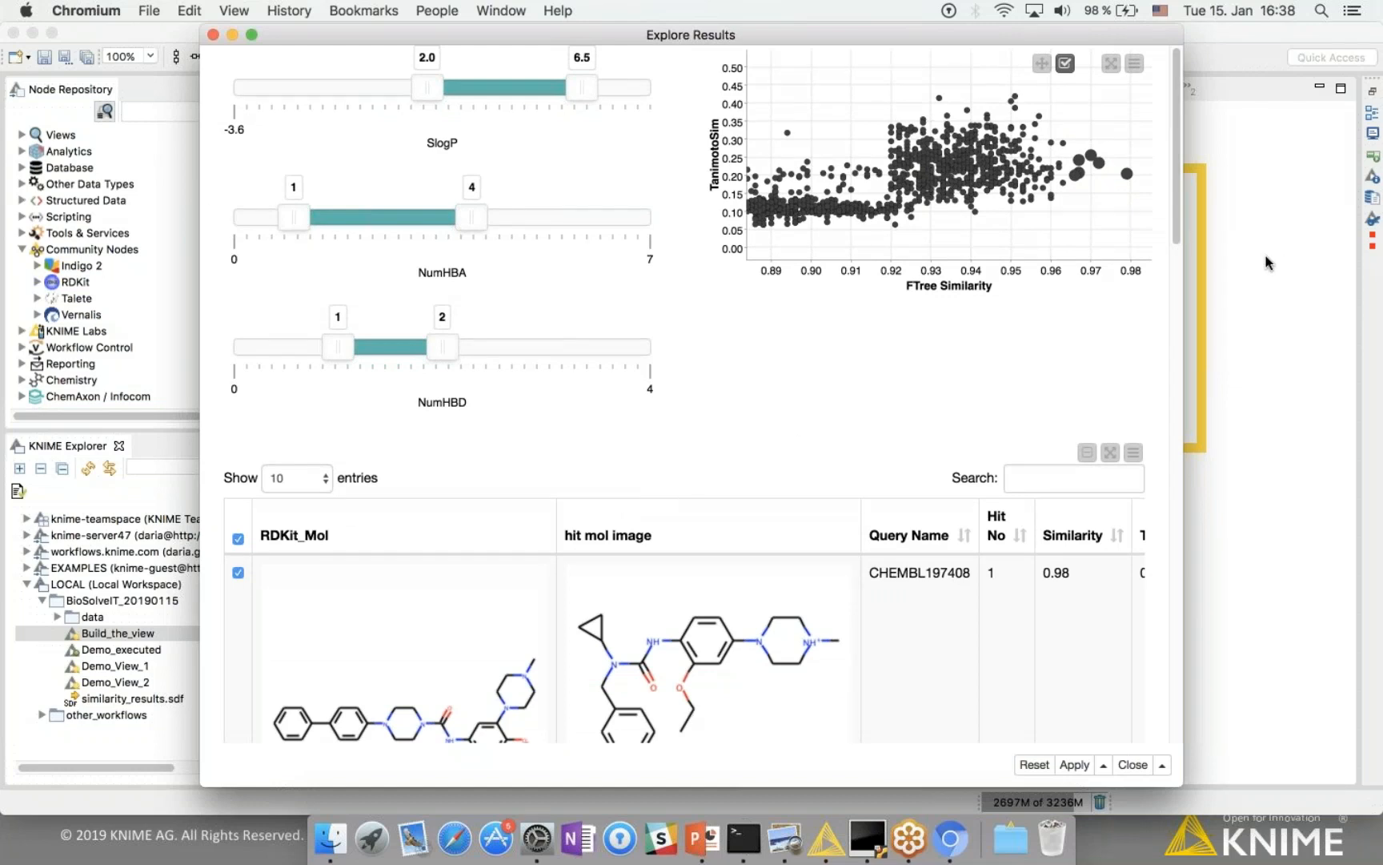
{"action": "left_click_drag", "start_coordinate": [1175, 197], "coordinate": [1192, 319]}
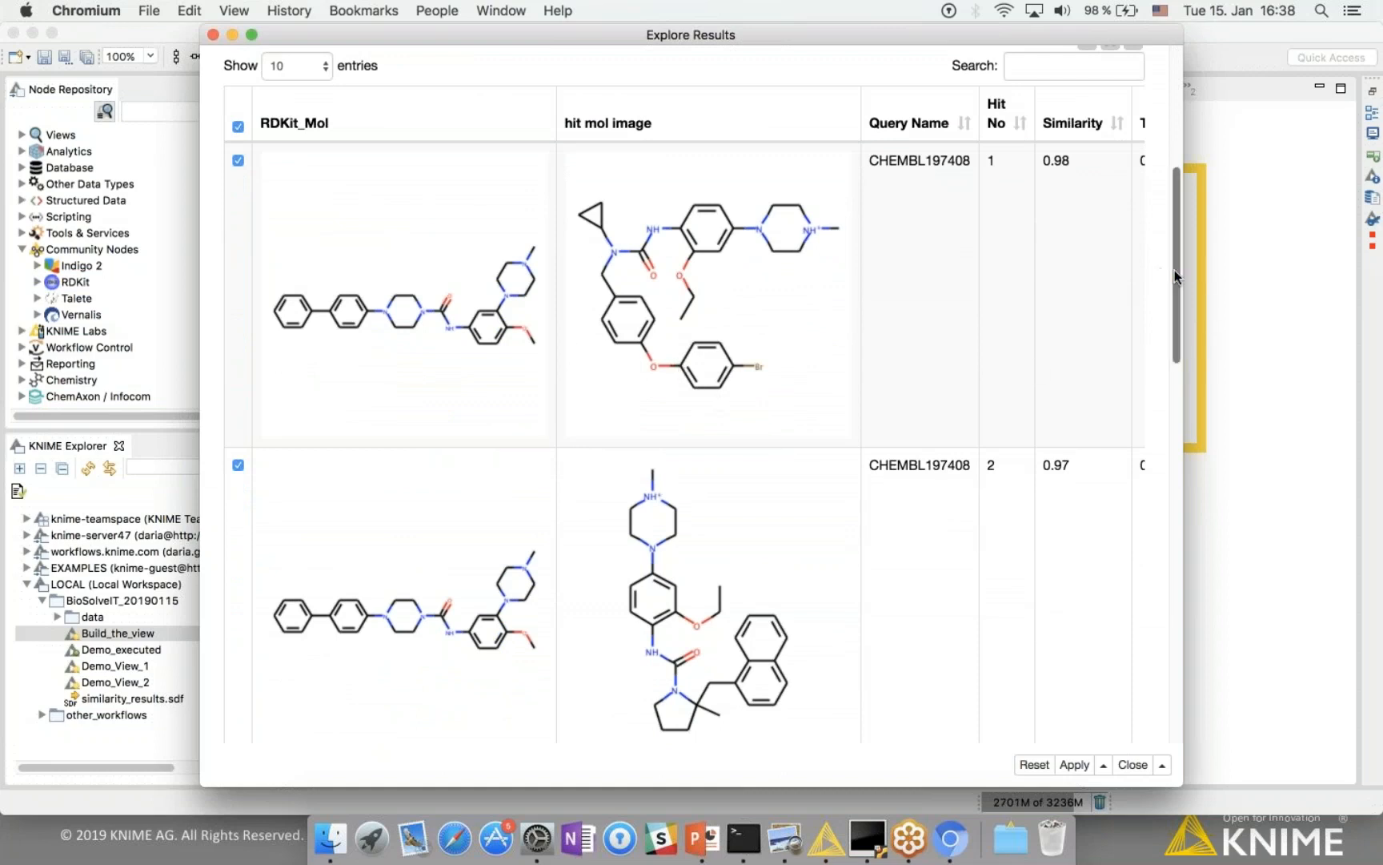
{"action": "scroll", "coordinate": [1174, 271], "scroll_direction": "down", "scroll_amount": 3}
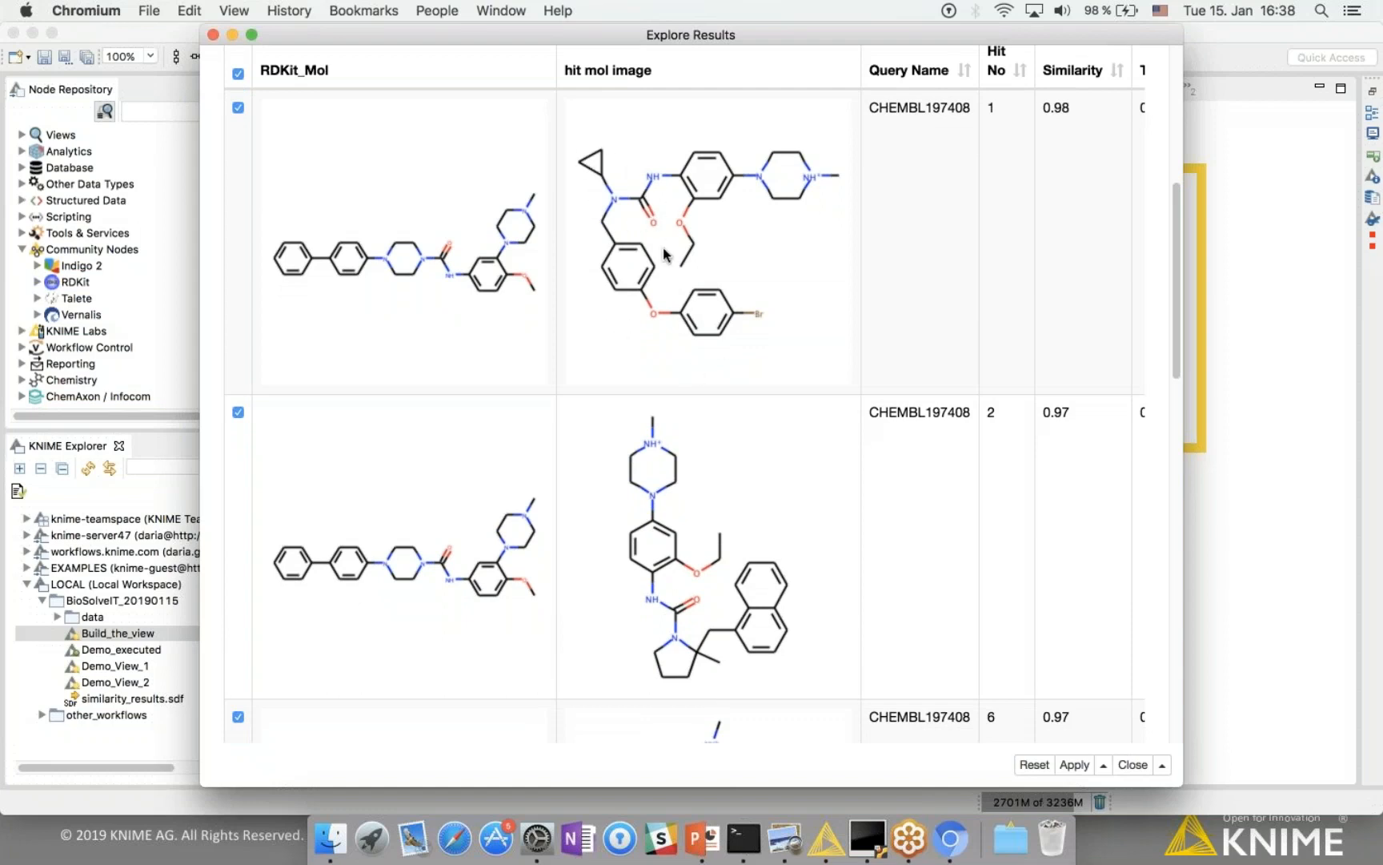
{"action": "scroll", "coordinate": [1177, 216], "scroll_direction": "down", "scroll_amount": 5}
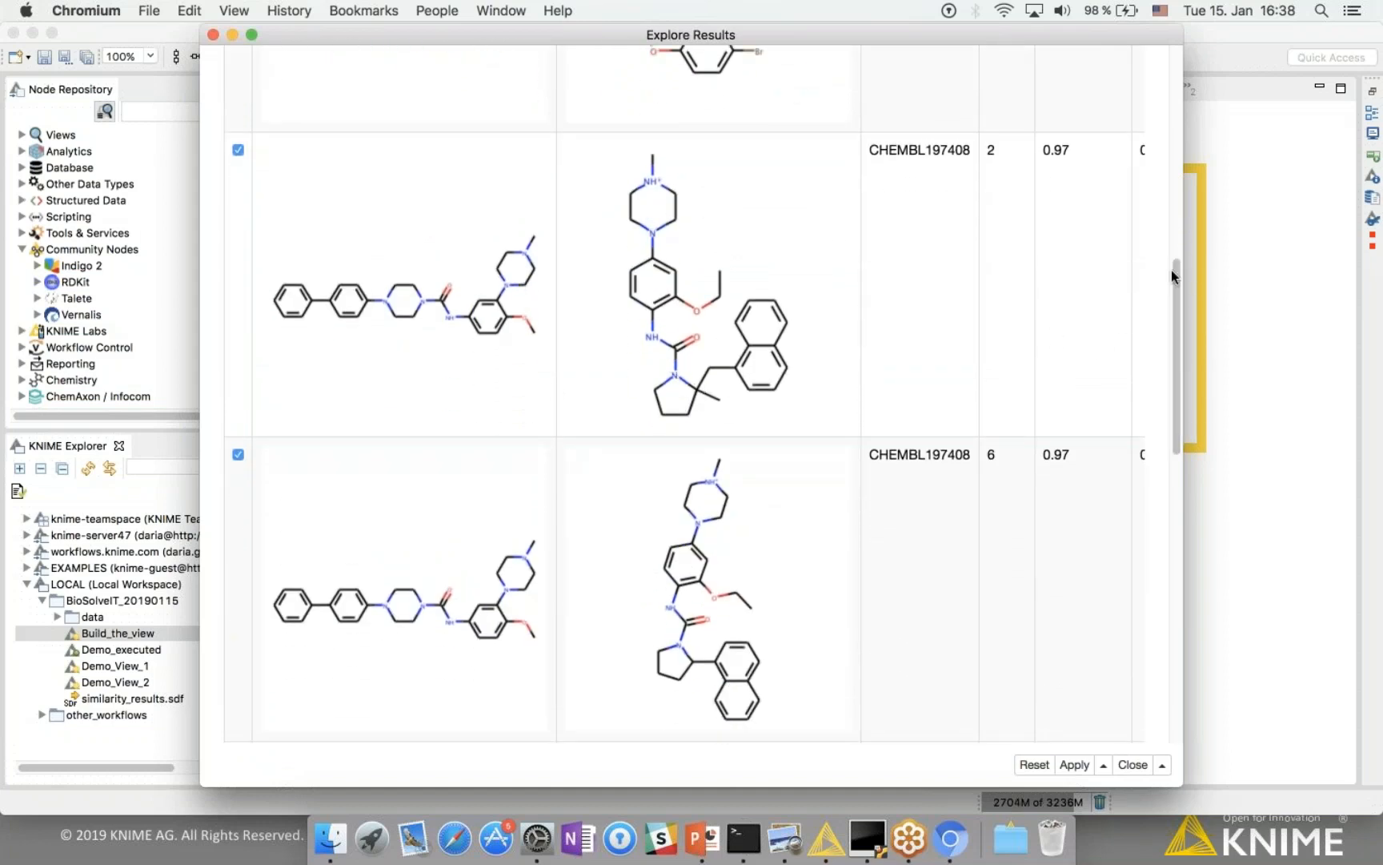
{"action": "scroll", "coordinate": [1176, 296], "scroll_direction": "down", "scroll_amount": 2}
{"action": "left_click_drag", "start_coordinate": [1176, 298], "coordinate": [1192, 435]}
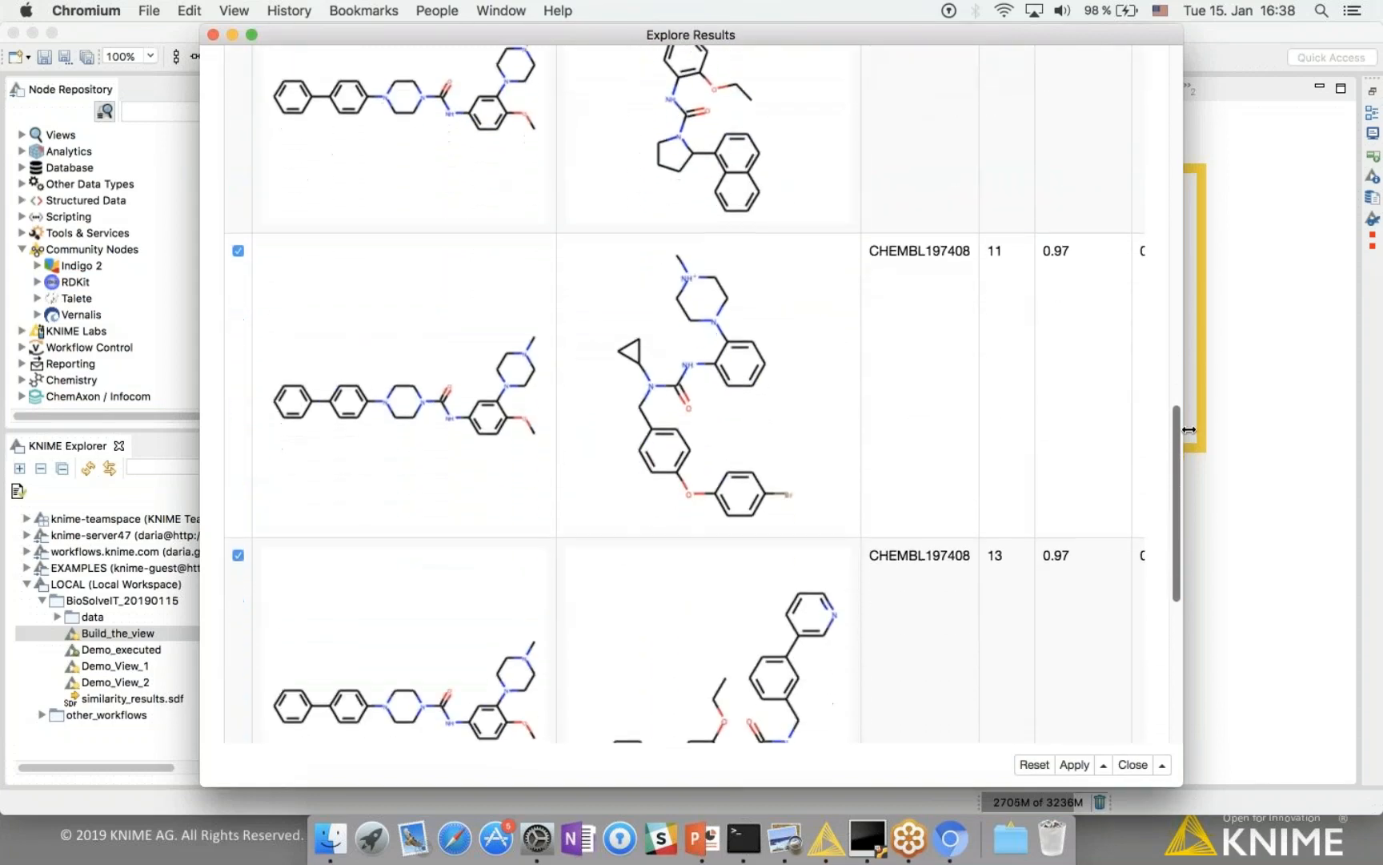
{"action": "left_click", "coordinate": [952, 396]}
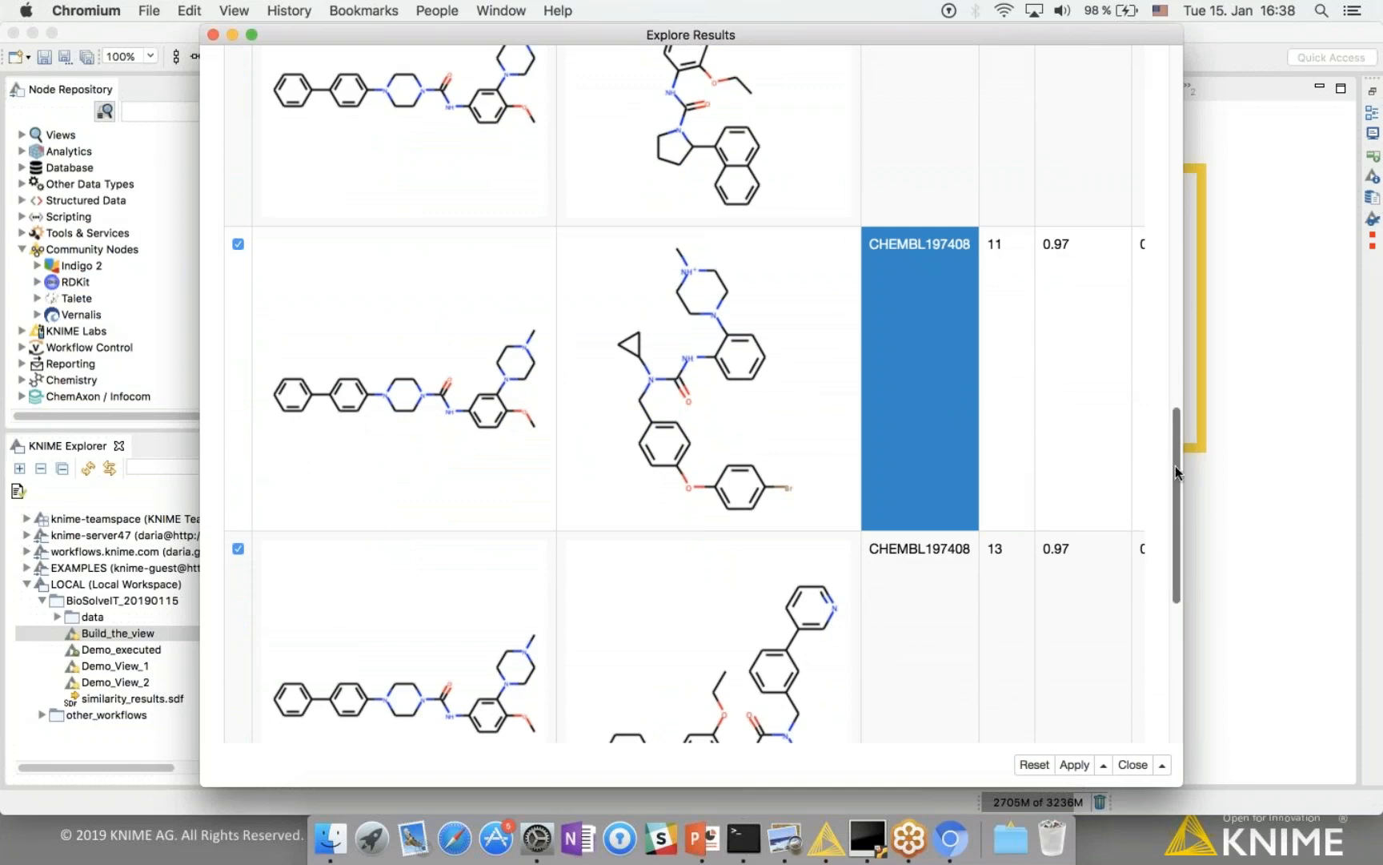
{"action": "left_click_drag", "start_coordinate": [1171, 467], "coordinate": [1173, 438]}
{"action": "left_click_drag", "start_coordinate": [1167, 389], "coordinate": [1171, 74]}
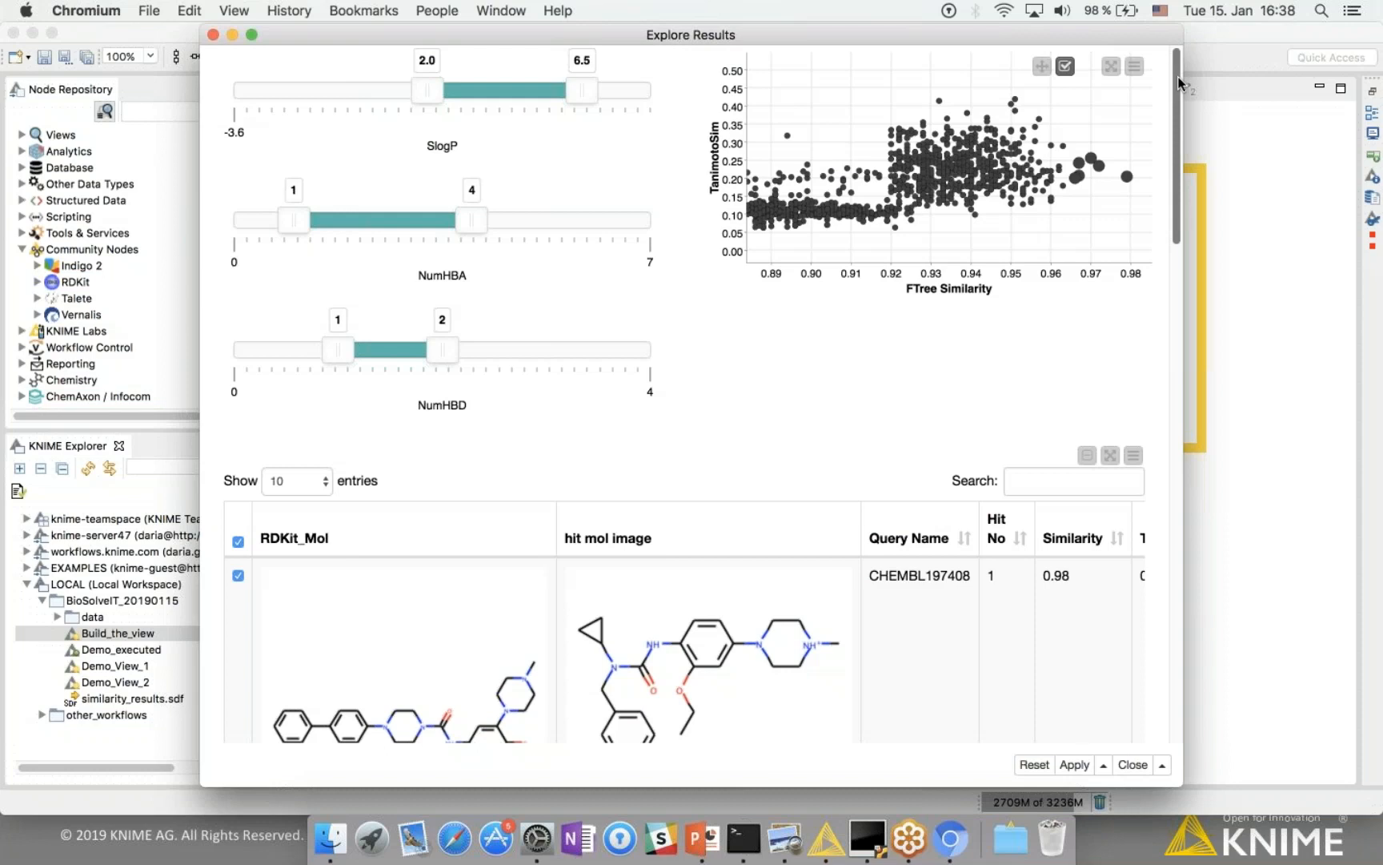
{"action": "scroll", "coordinate": [1177, 71], "scroll_direction": "down", "scroll_amount": 2}
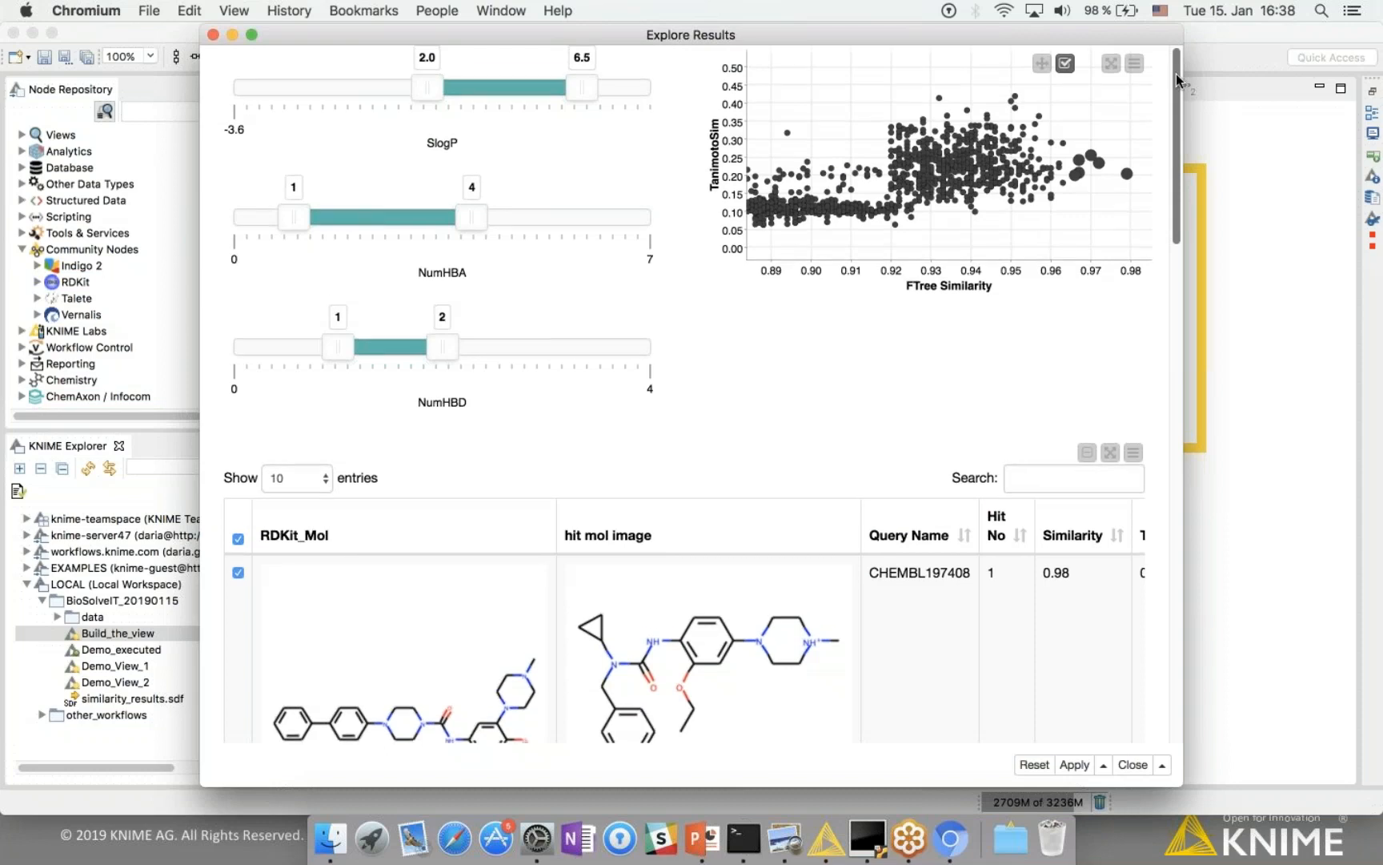
{"action": "left_click_drag", "start_coordinate": [1180, 68], "coordinate": [1199, 620]}
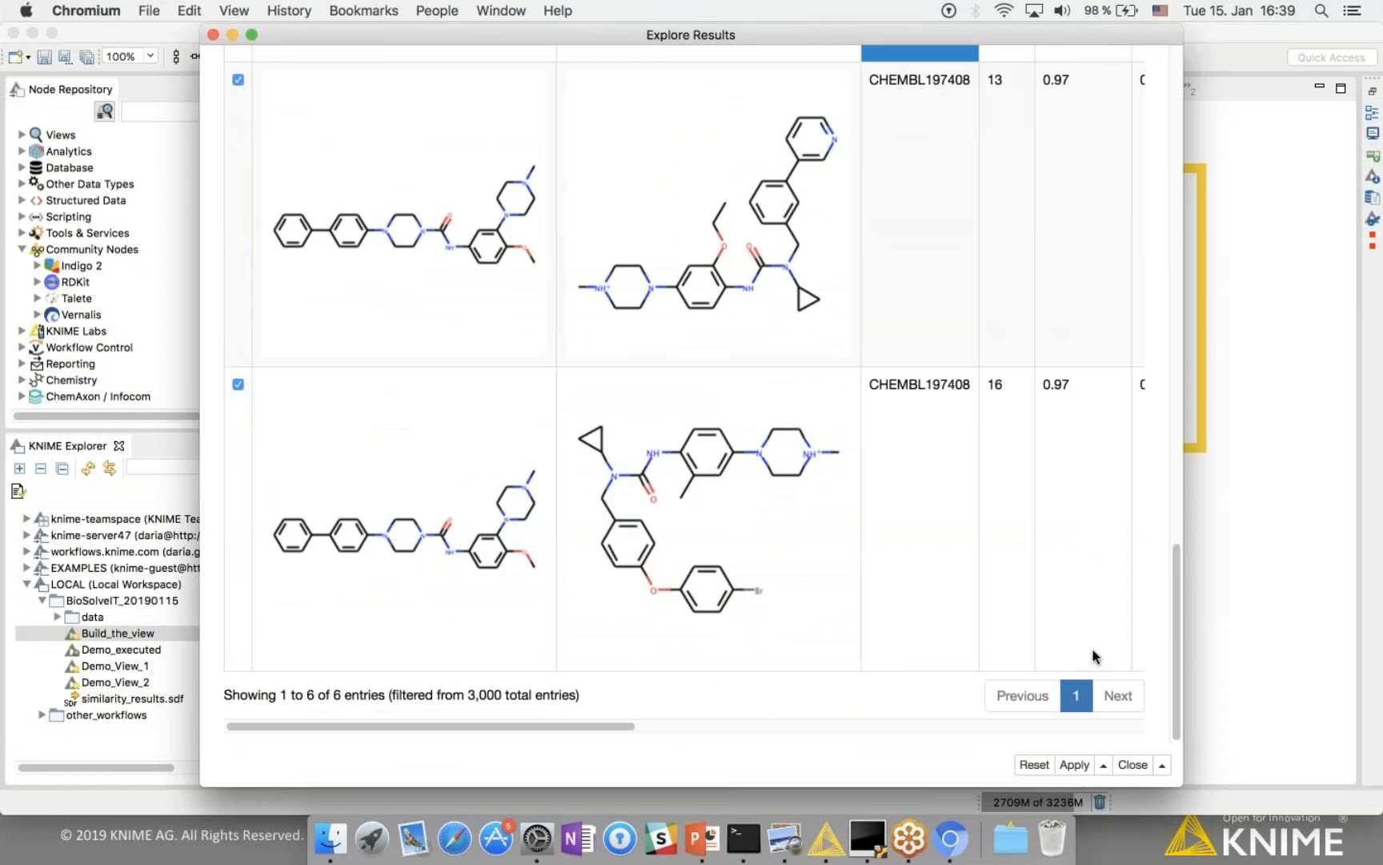
Step: Close the Explore Results view, applying the changed view settings temporarily
{"action": "left_click", "coordinate": [1133, 764]}
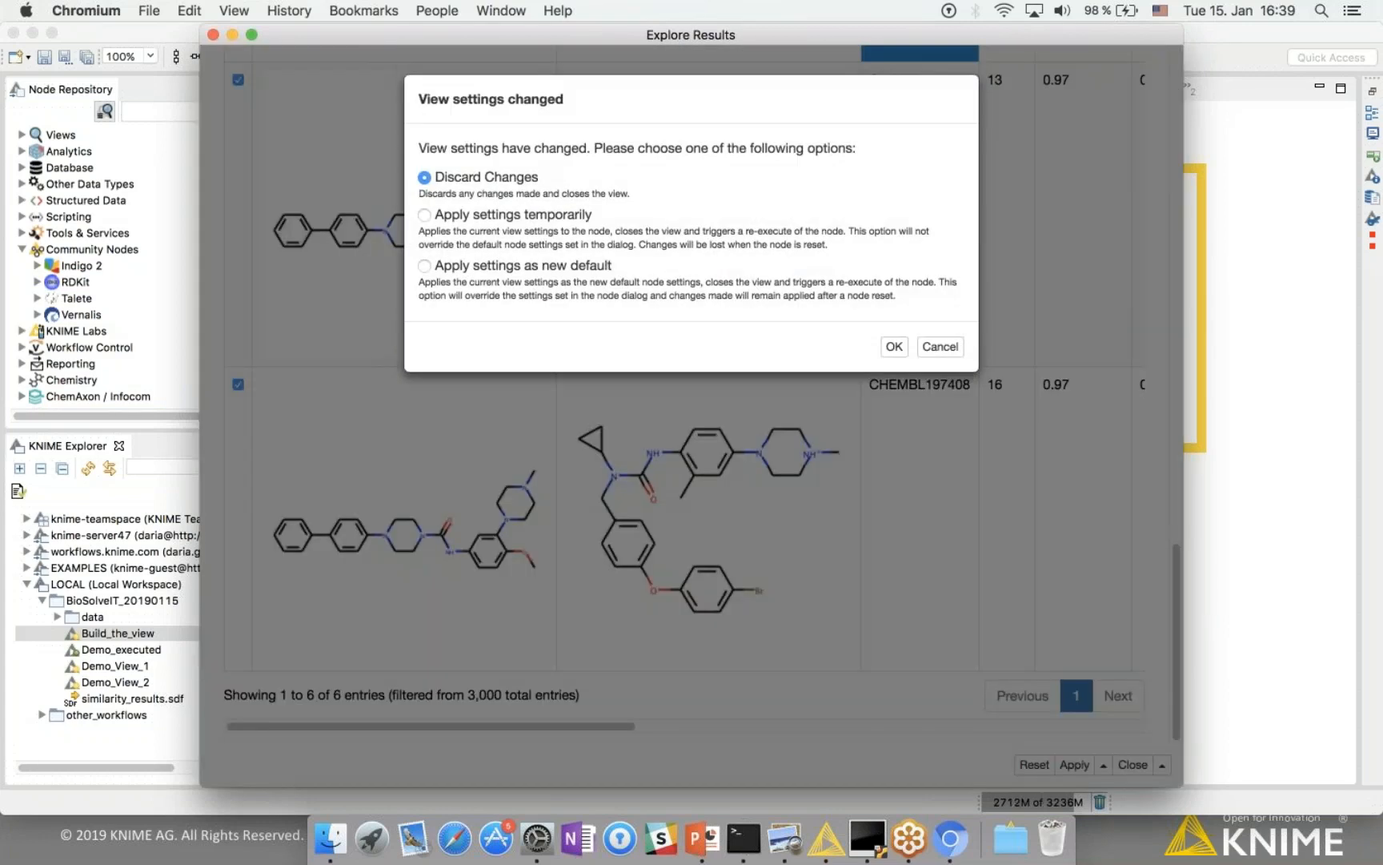
{"action": "left_click", "coordinate": [424, 215]}
{"action": "left_click", "coordinate": [894, 345]}
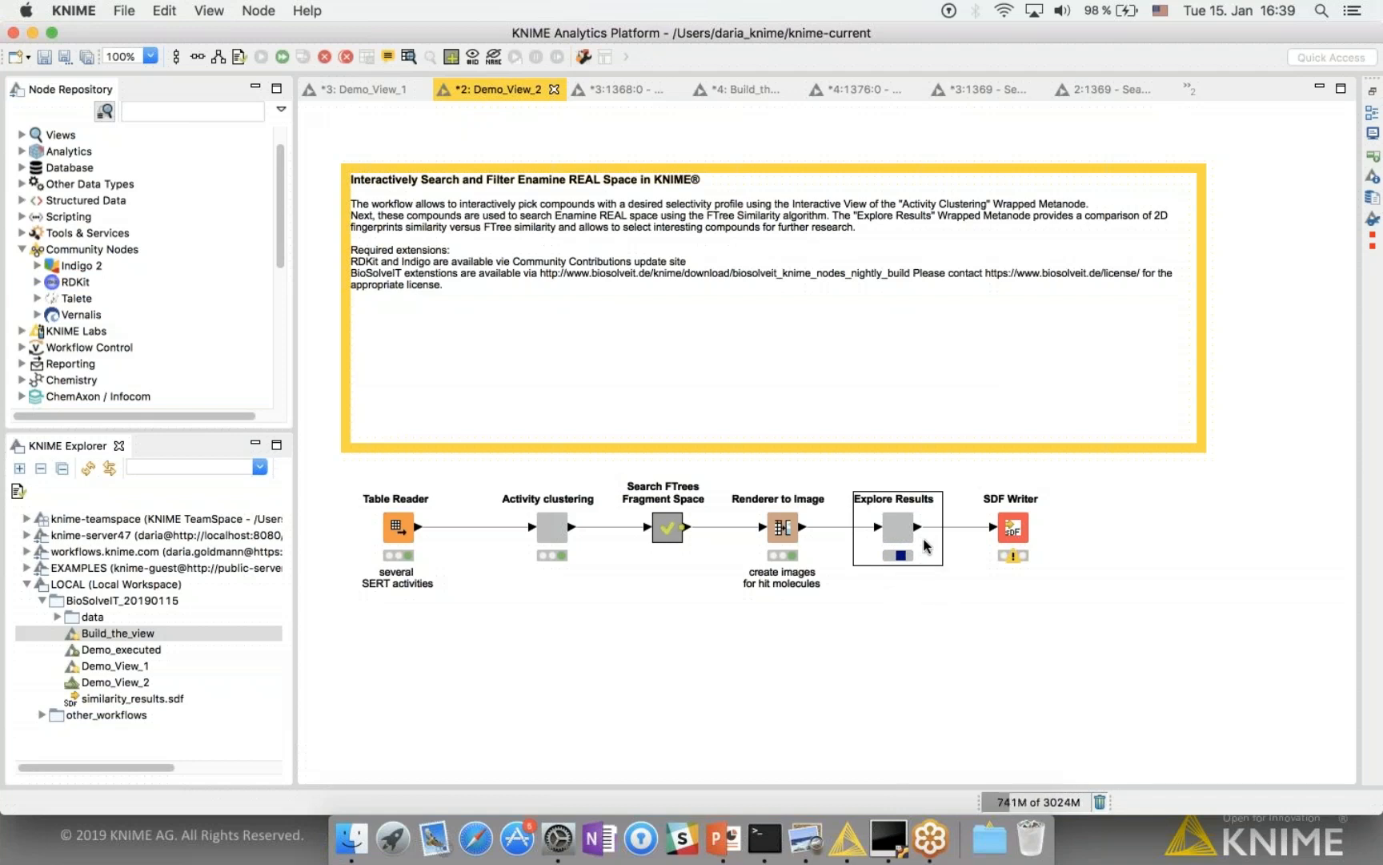
Step: Accept the SDF Writer node's settings and execute it to write the selected hits to similarity_results.sdf, selecting that file in the workspace
{"action": "double_click", "coordinate": [1013, 531]}
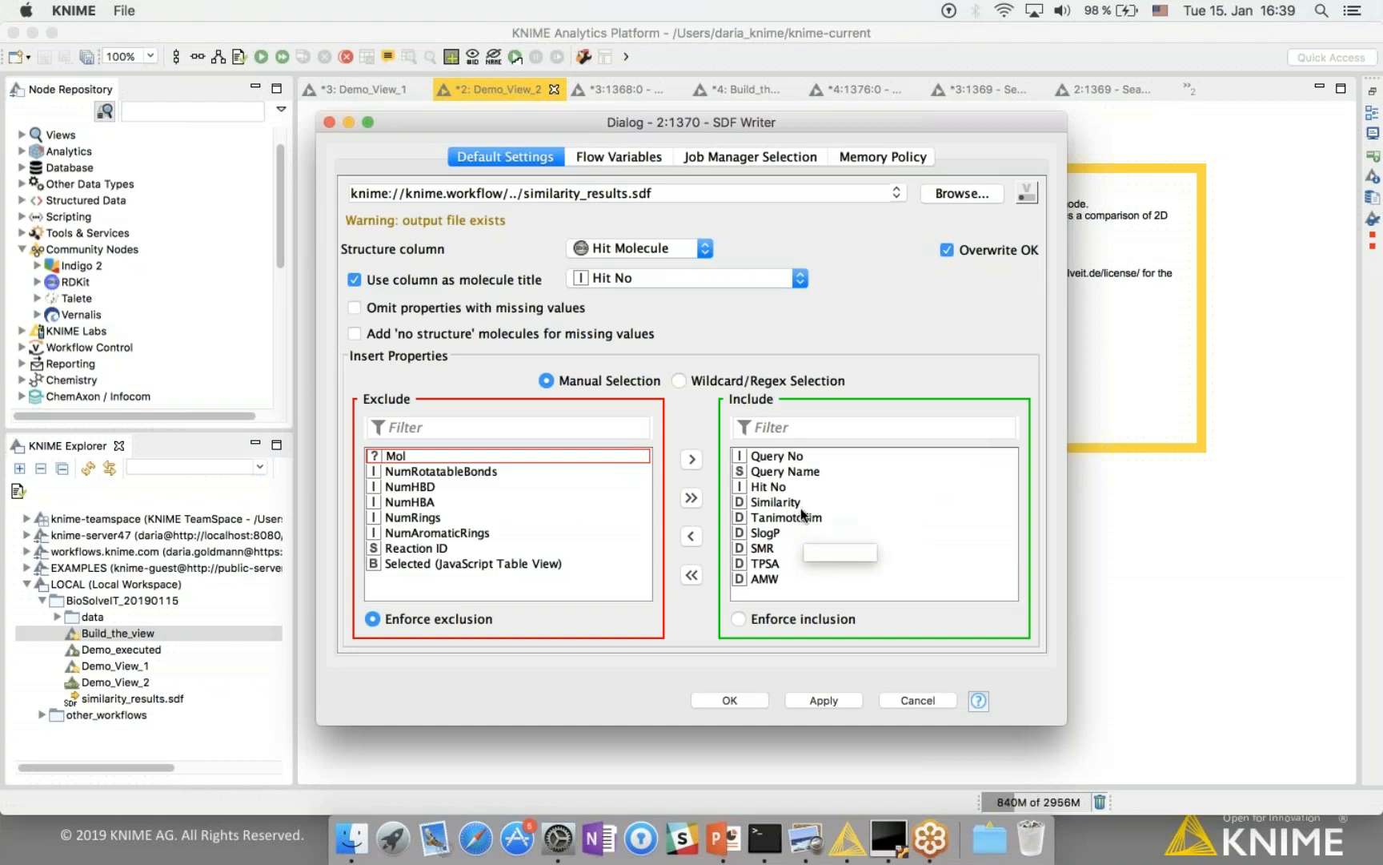
{"action": "left_click", "coordinate": [733, 698]}
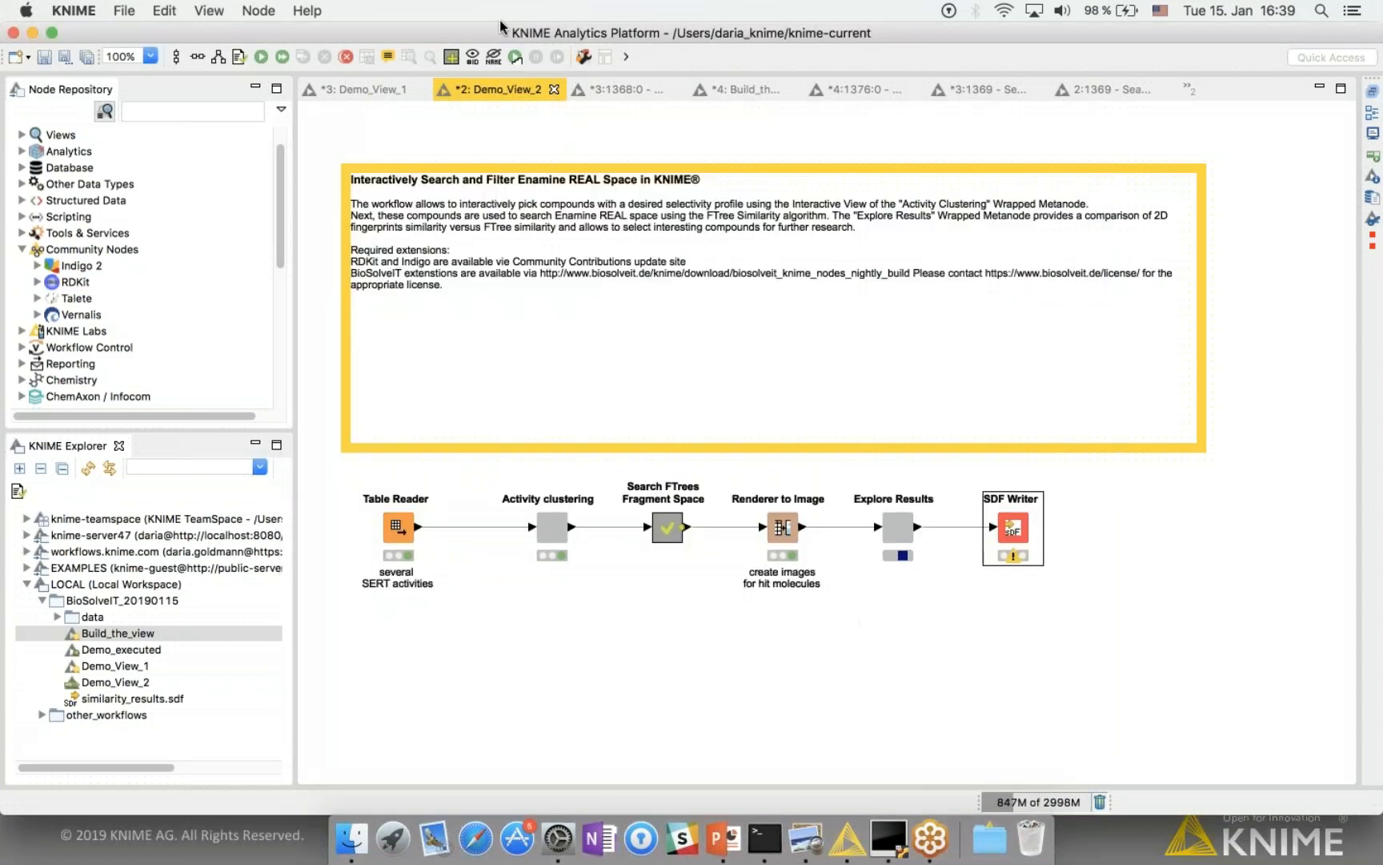
{"action": "left_click", "coordinate": [263, 60]}
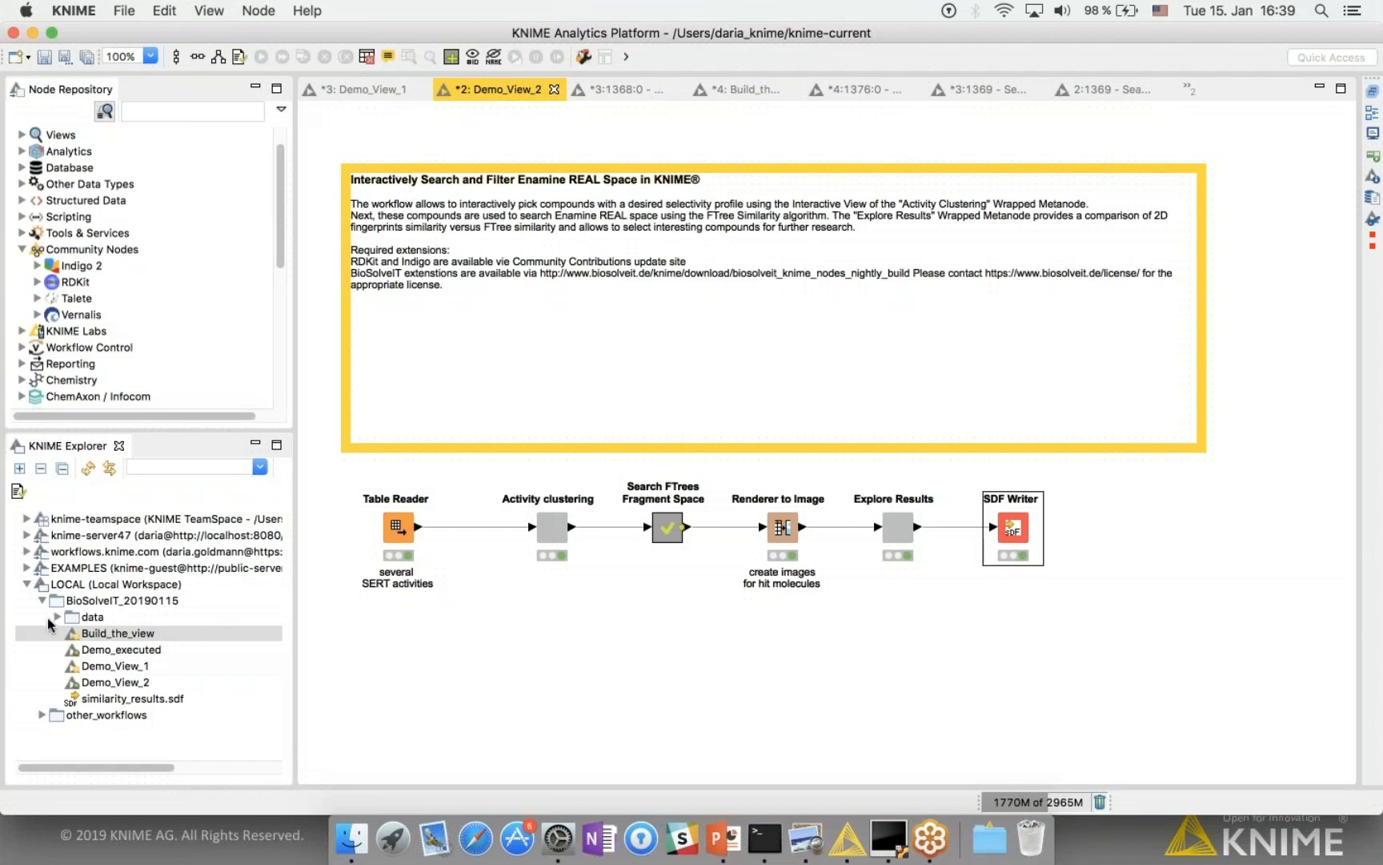
{"action": "left_click", "coordinate": [112, 701]}
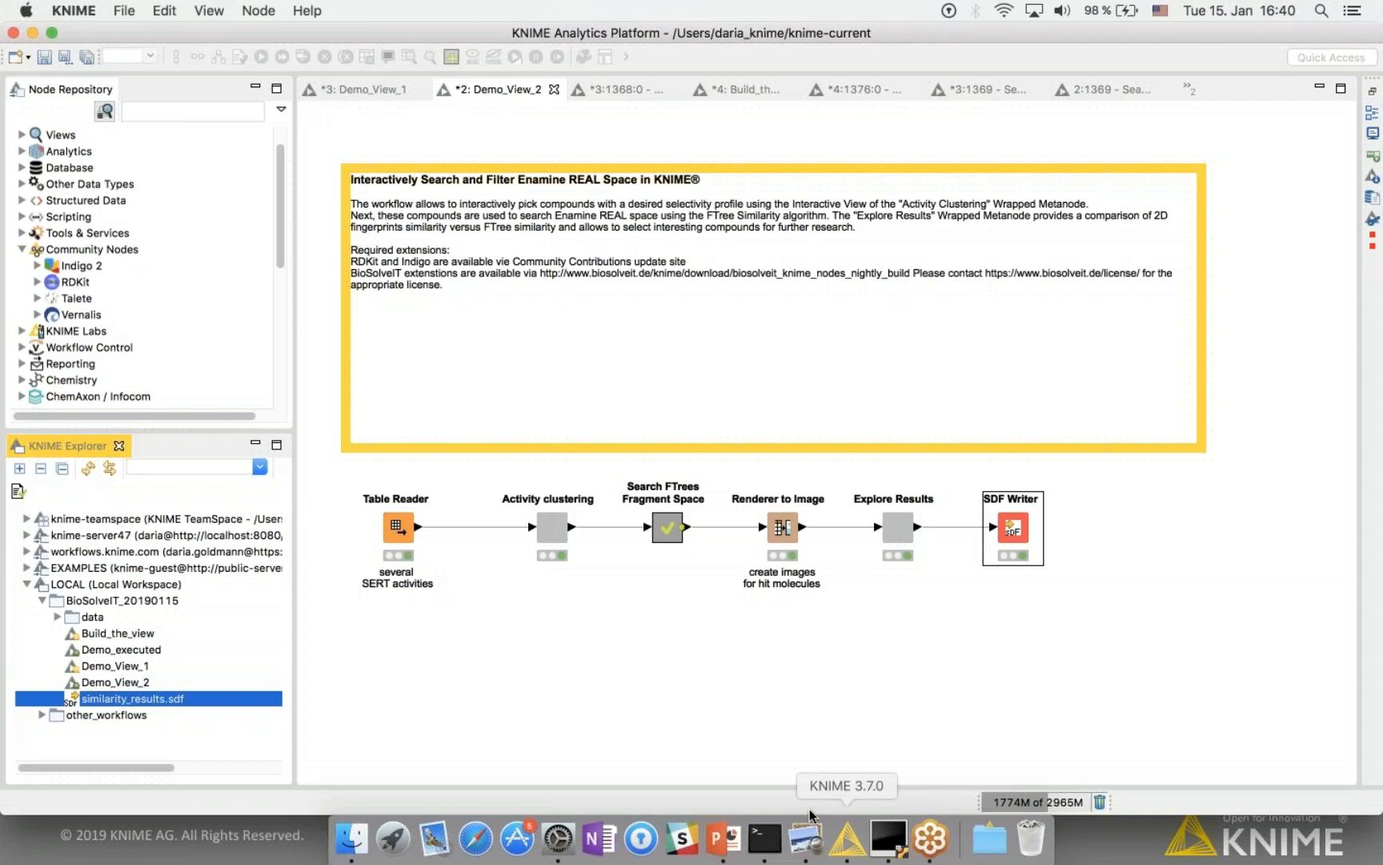
Step: Switch to the PowerPoint slide show and advance to the KNIME Software slide
{"action": "left_click", "coordinate": [728, 847]}
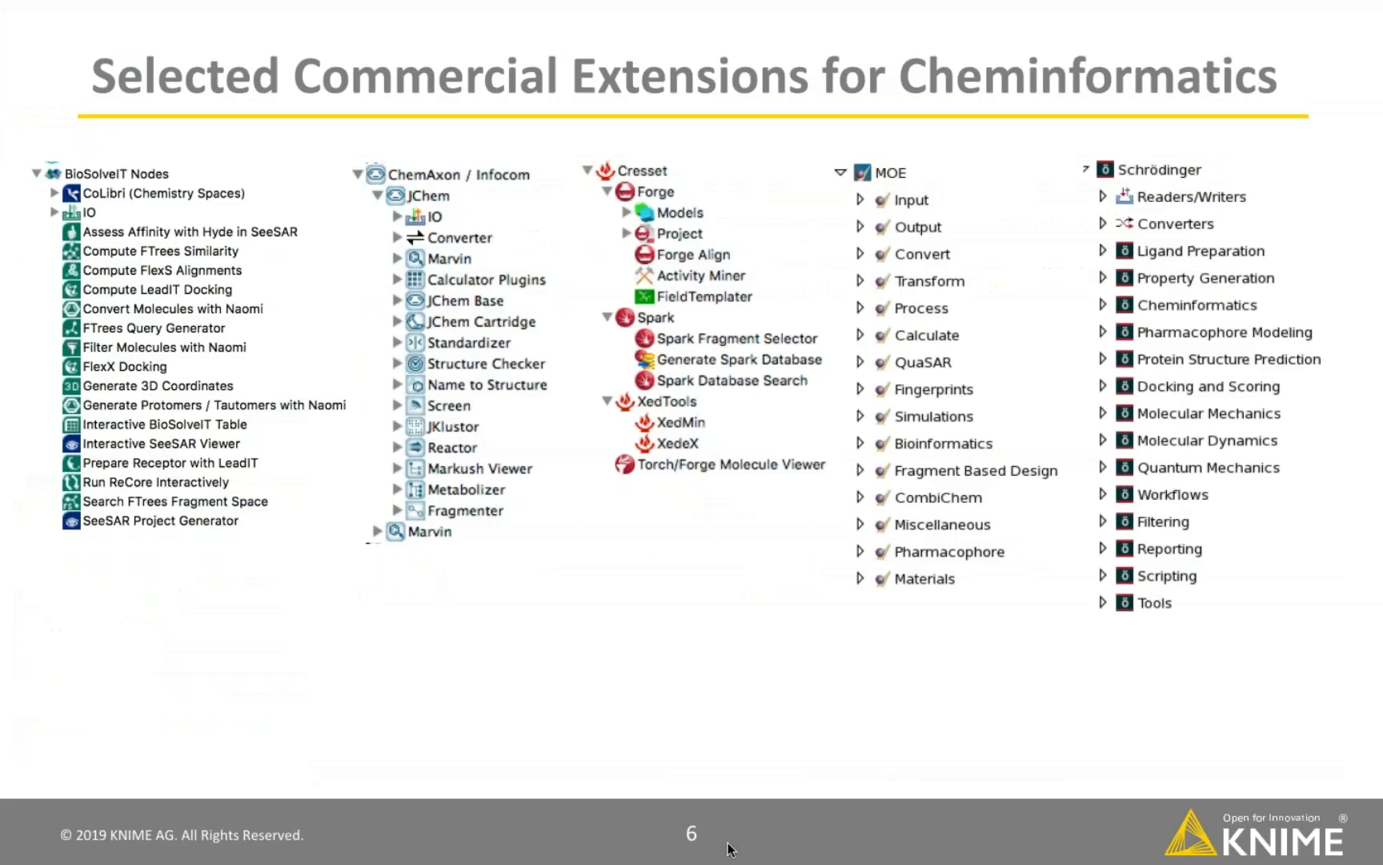
{"action": "left_click", "coordinate": [804, 410]}
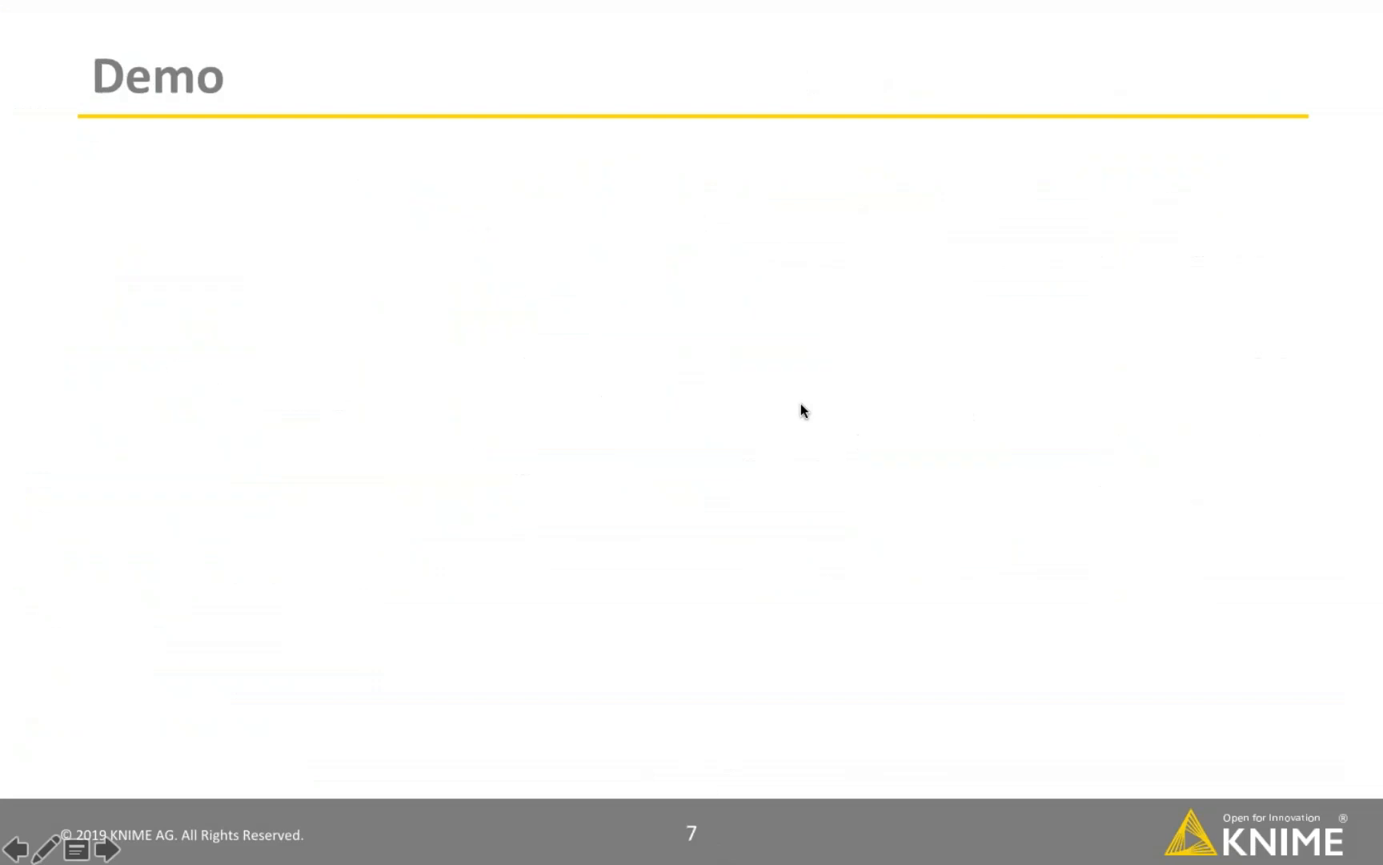
{"action": "left_click", "coordinate": [802, 408]}
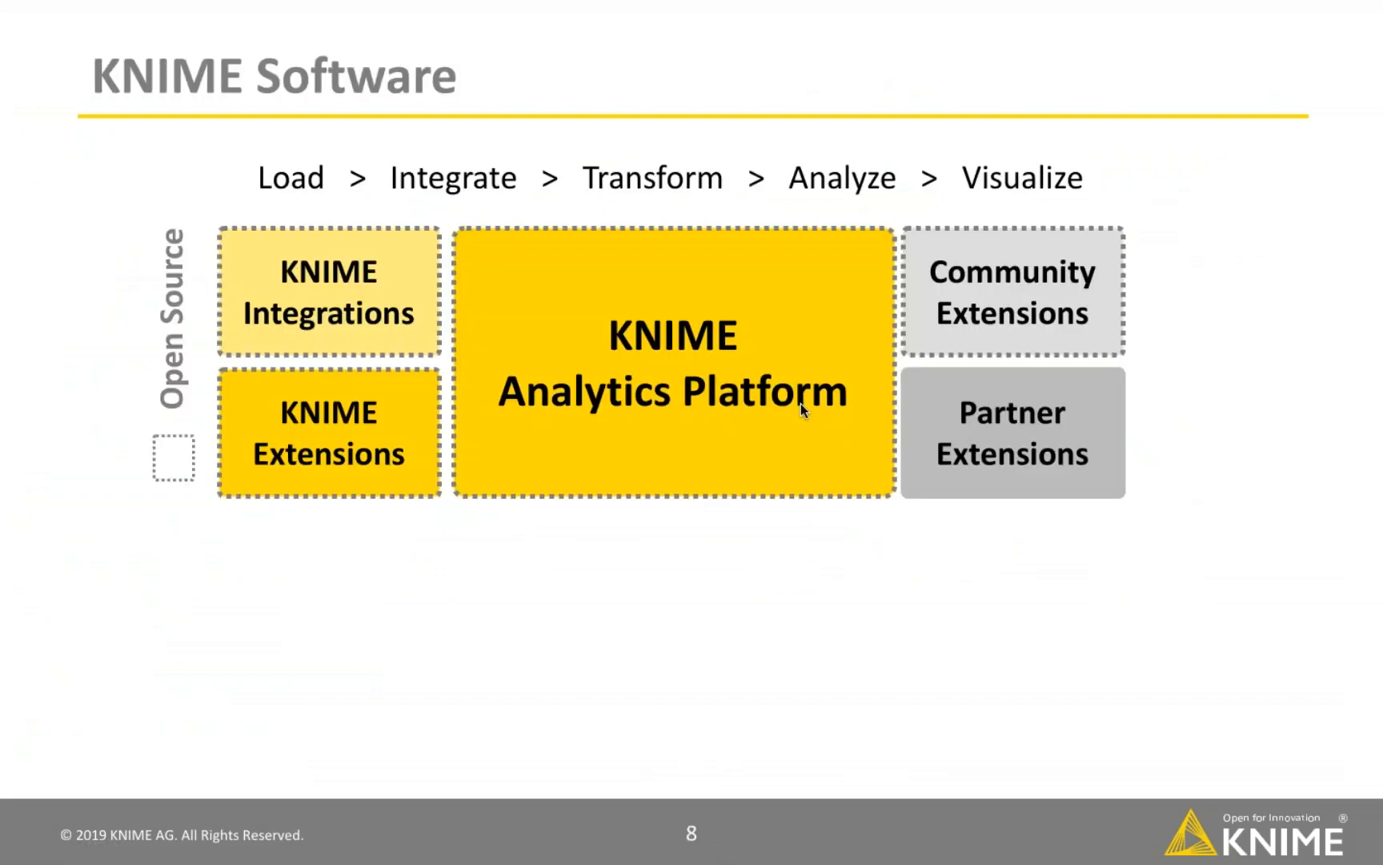